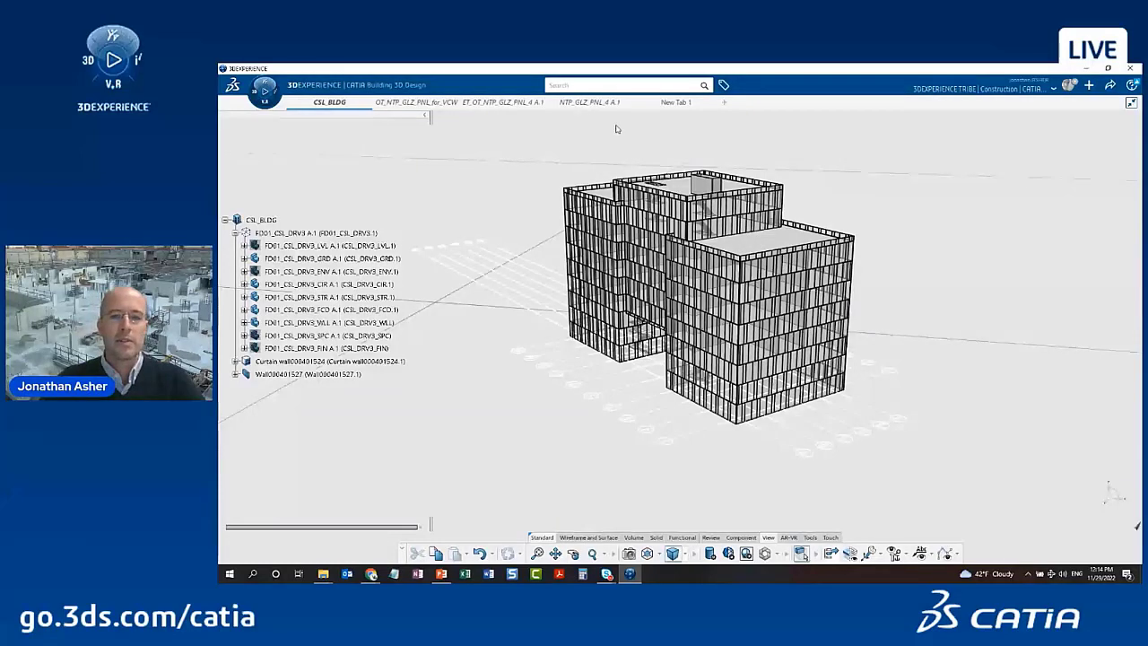
Open the NTP_GLZ_PNL_4 panel assembly and expand its reference shape down to the knowledge templates and the INPUTS_TO_REPLACE set
{"action": "left_click", "coordinate": [587, 103]}
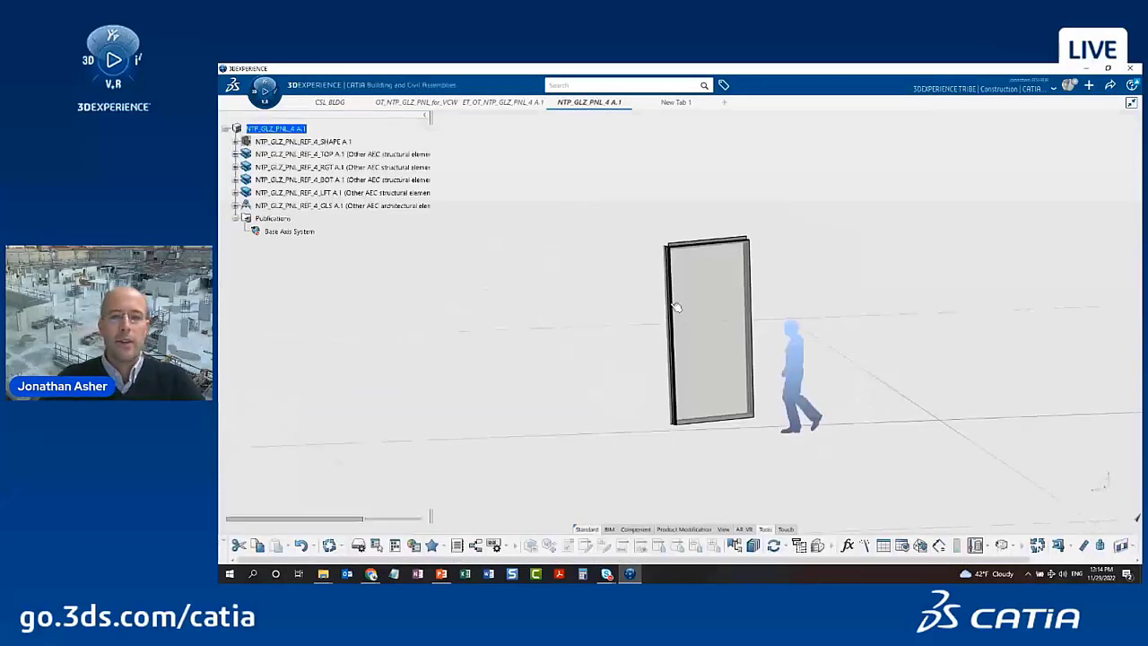
{"action": "middle_click_drag", "start_coordinate": [646, 339], "coordinate": [668, 251]}
{"action": "middle_click", "coordinate": [652, 333]}
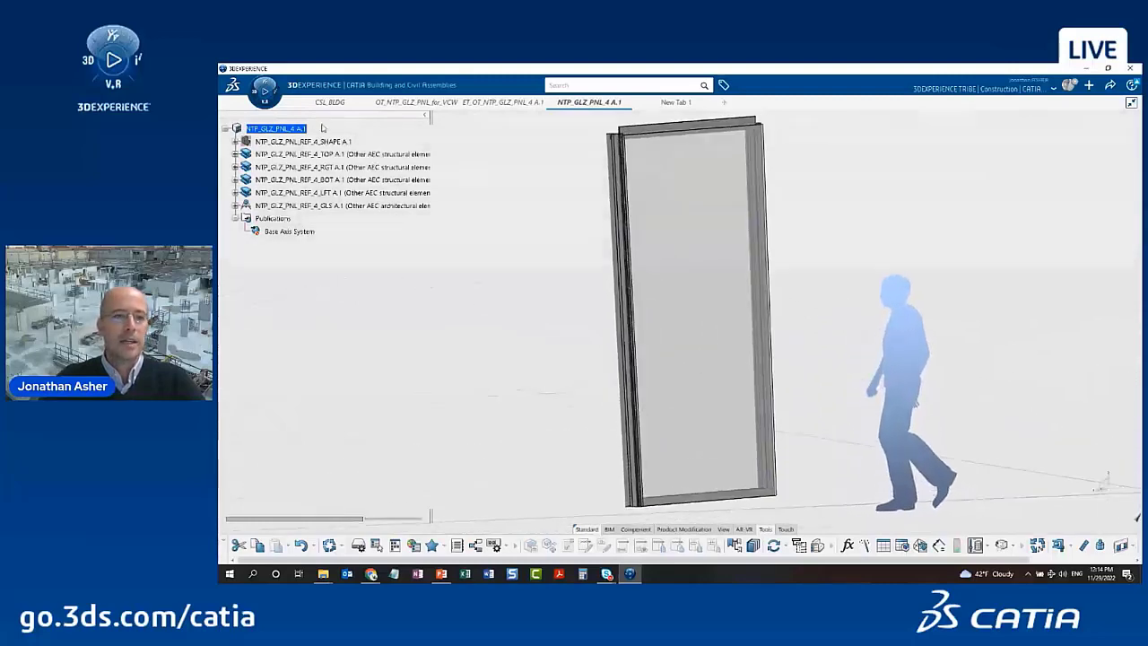
{"action": "left_click", "coordinate": [235, 142]}
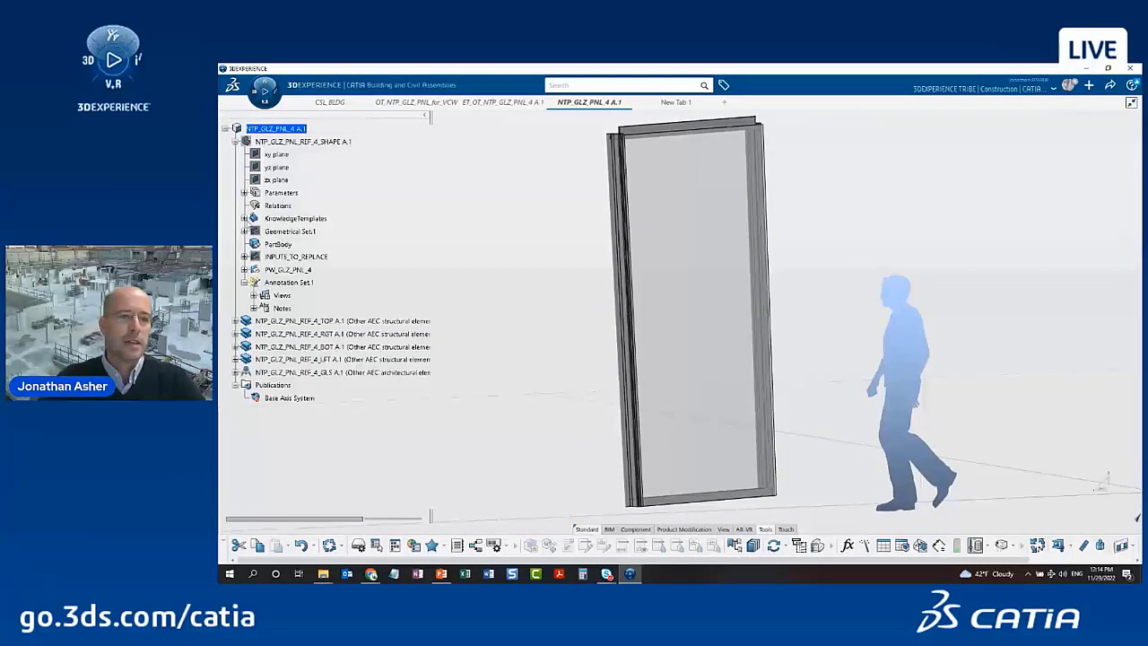
{"action": "left_click", "coordinate": [244, 218]}
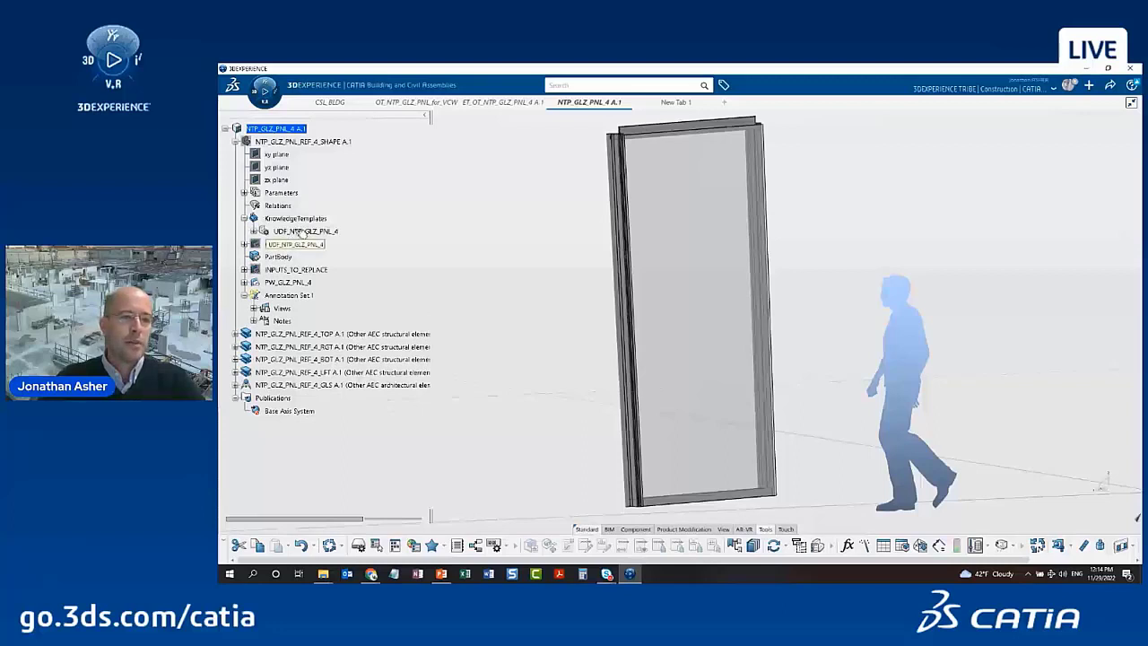
{"action": "left_click", "coordinate": [236, 142]}
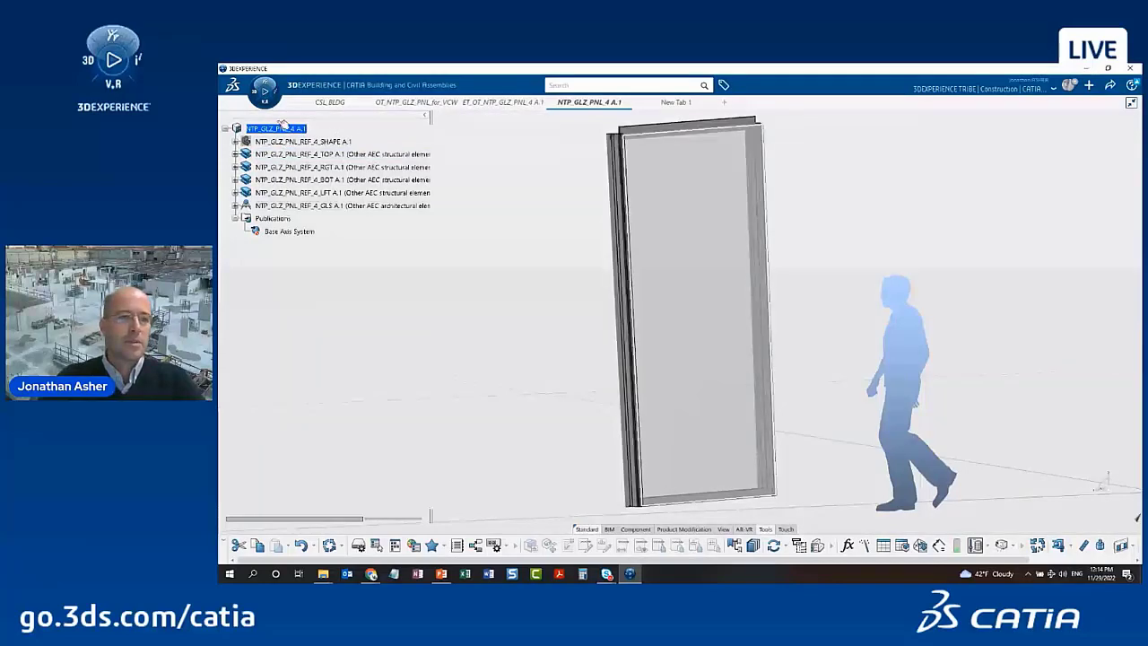
{"action": "left_click", "coordinate": [235, 141]}
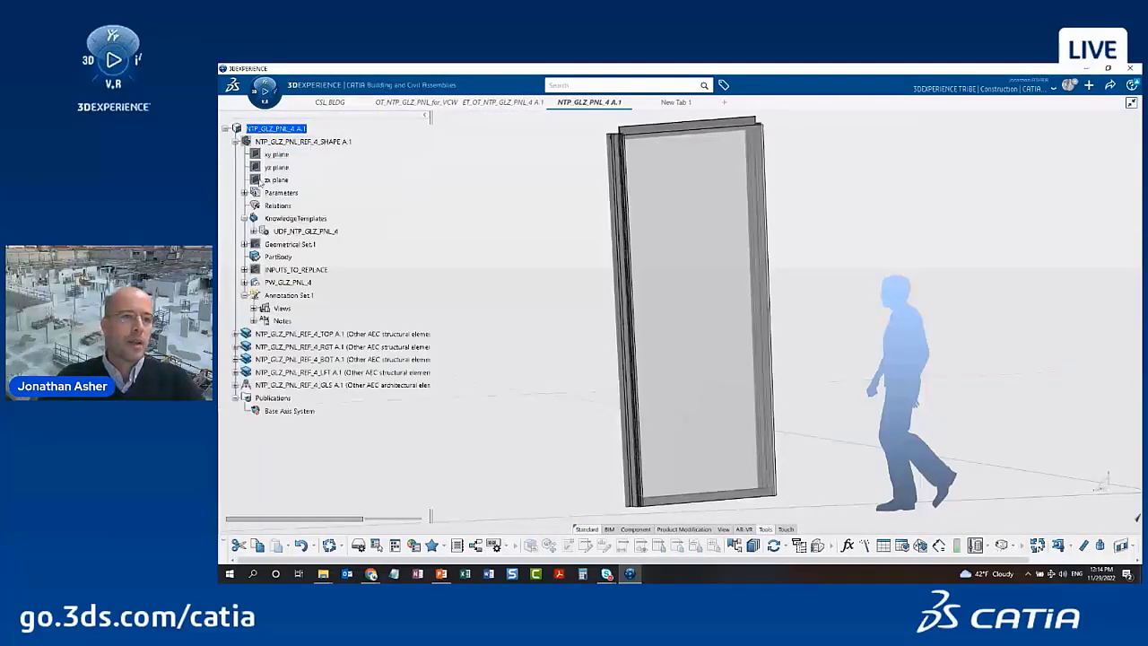
{"action": "left_click", "coordinate": [245, 270]}
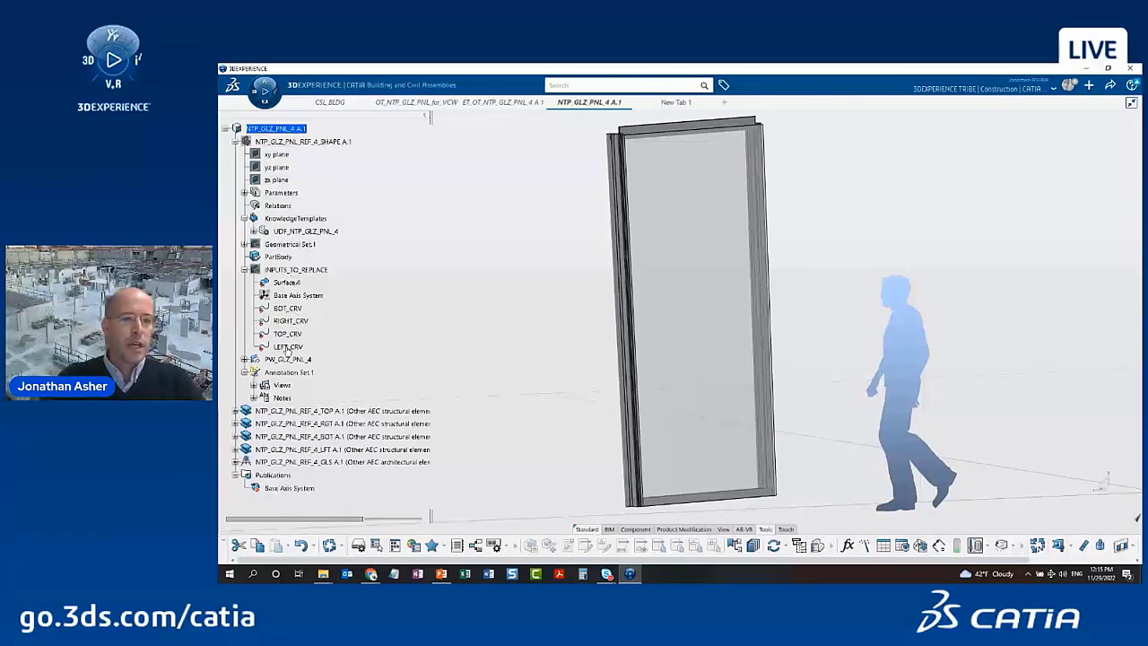
Show the INPUTS_TO_REPLACE set and the panel's reference shape, and pick the bottom, right and top curves
{"action": "right_click", "coordinate": [297, 271]}
{"action": "left_click", "coordinate": [309, 305]}
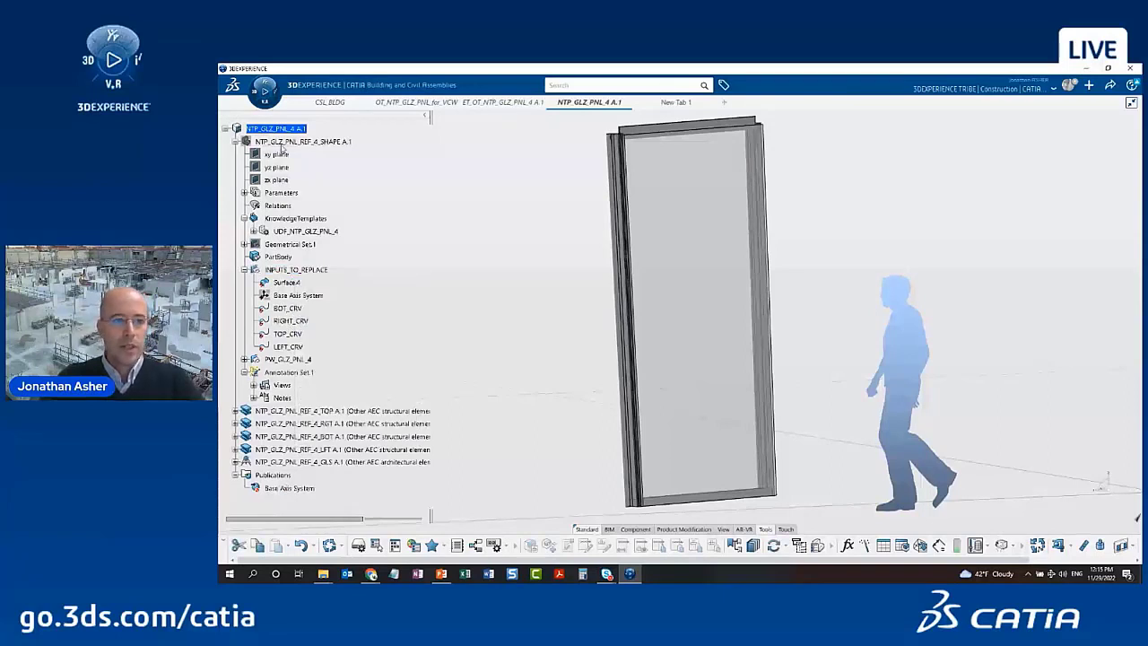
{"action": "right_click", "coordinate": [281, 144]}
{"action": "left_click", "coordinate": [295, 178]}
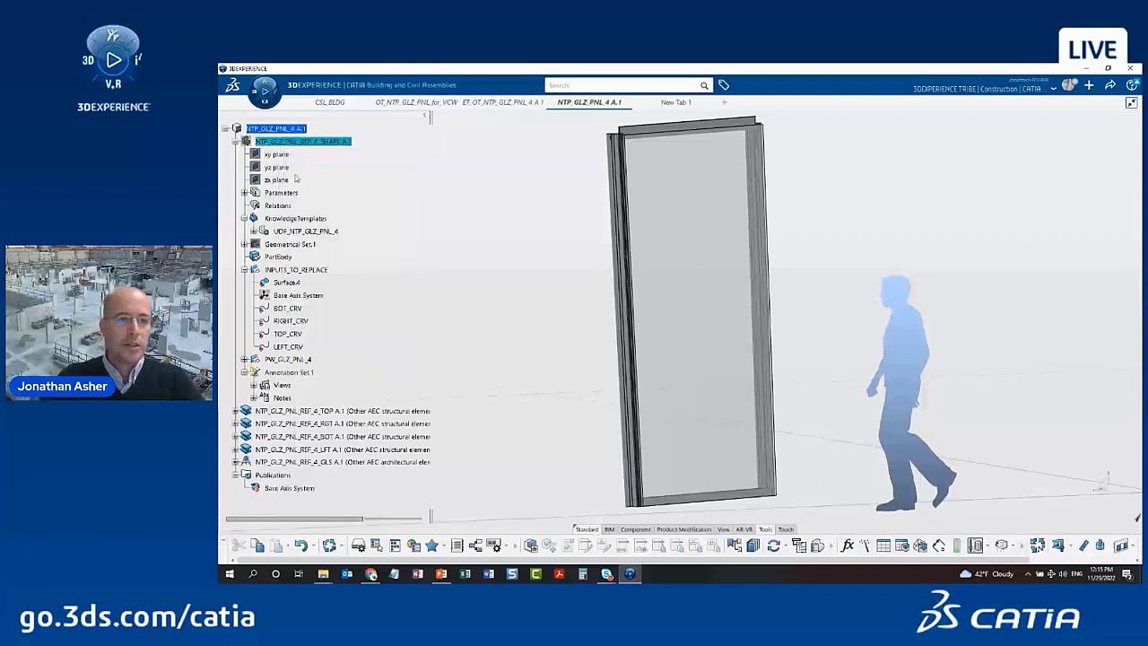
{"action": "left_click", "coordinate": [291, 307]}
{"action": "left_click", "coordinate": [287, 321]}
{"action": "left_click", "coordinate": [285, 333]}
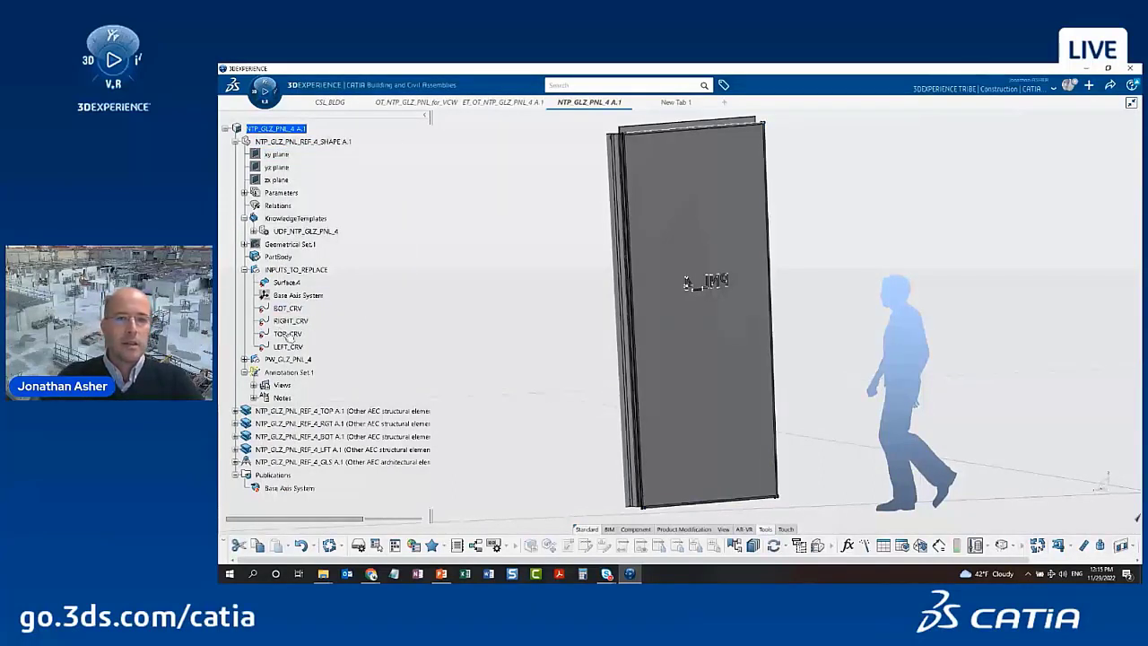
Hide the PW_GLZ_PNL_4 geometry of the panel's reference shape
{"action": "middle_click_drag", "start_coordinate": [510, 232], "coordinate": [373, 338]}
{"action": "left_click", "coordinate": [293, 360]}
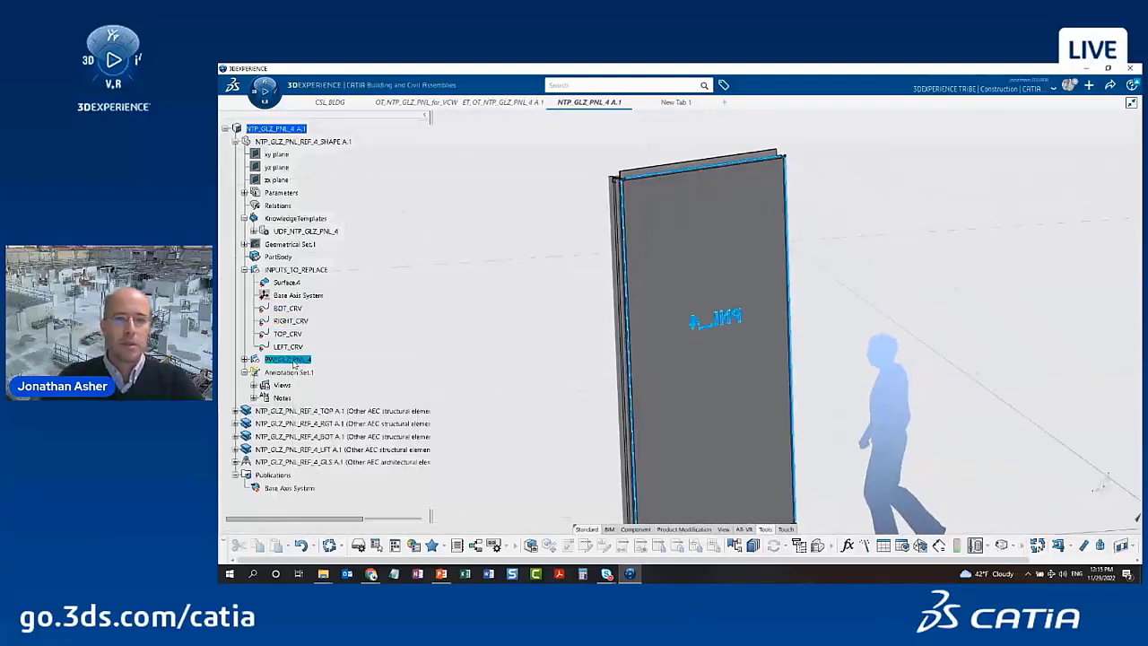
{"action": "key", "text": "space"}
{"action": "middle_click_drag", "start_coordinate": [507, 316], "coordinate": [509, 278]}
Hide the panel's four frame members and the glass component together
{"action": "left_click", "coordinate": [325, 412]}
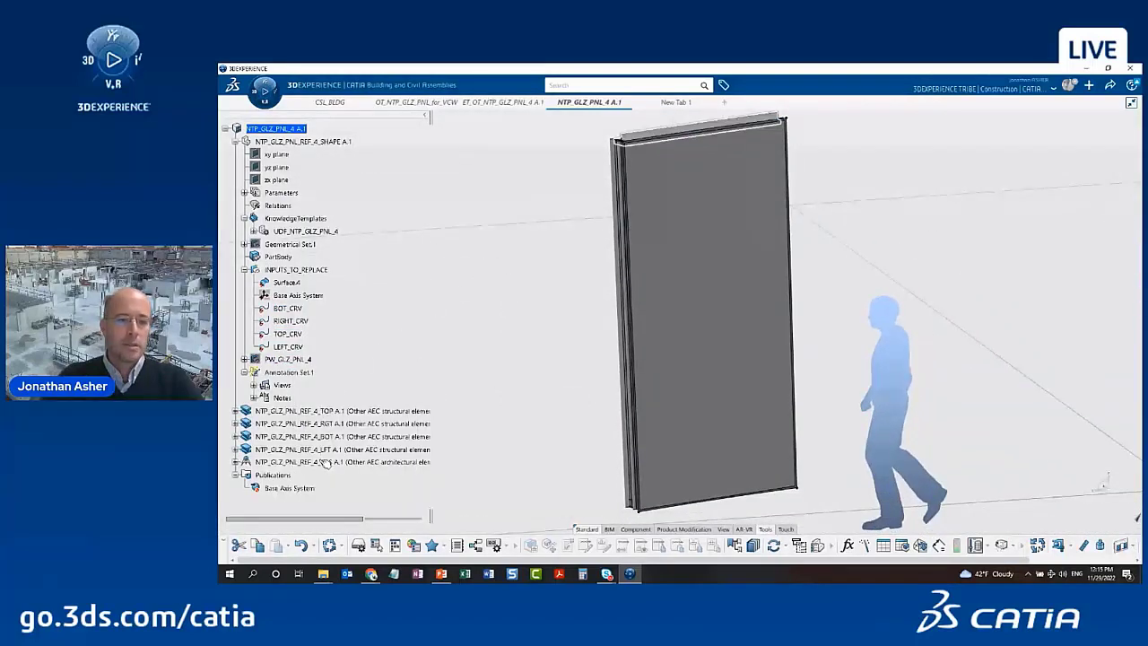
{"action": "left_click", "coordinate": [325, 462], "text": "shift"}
{"action": "key", "text": "space"}
{"action": "middle_click_drag", "start_coordinate": [633, 334], "coordinate": [622, 288]}
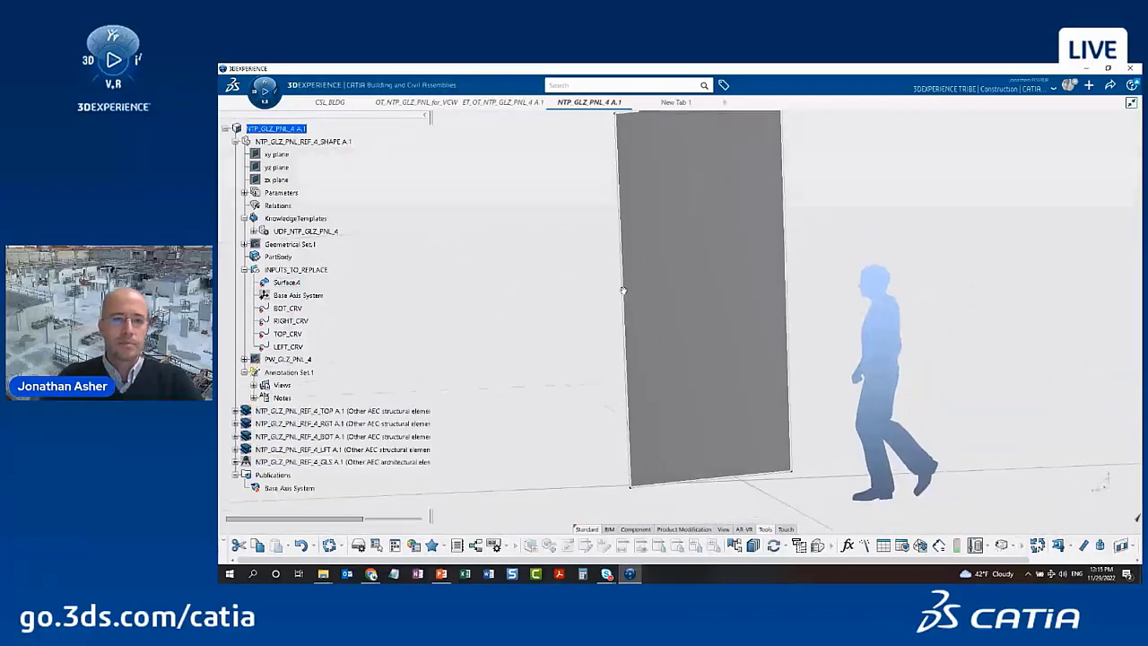
Hide Surface.4 in the INPUTS_TO_REPLACE set so only the panel's boundary curves are displayed
{"action": "left_click", "coordinate": [697, 282]}
{"action": "right_click", "coordinate": [293, 284]}
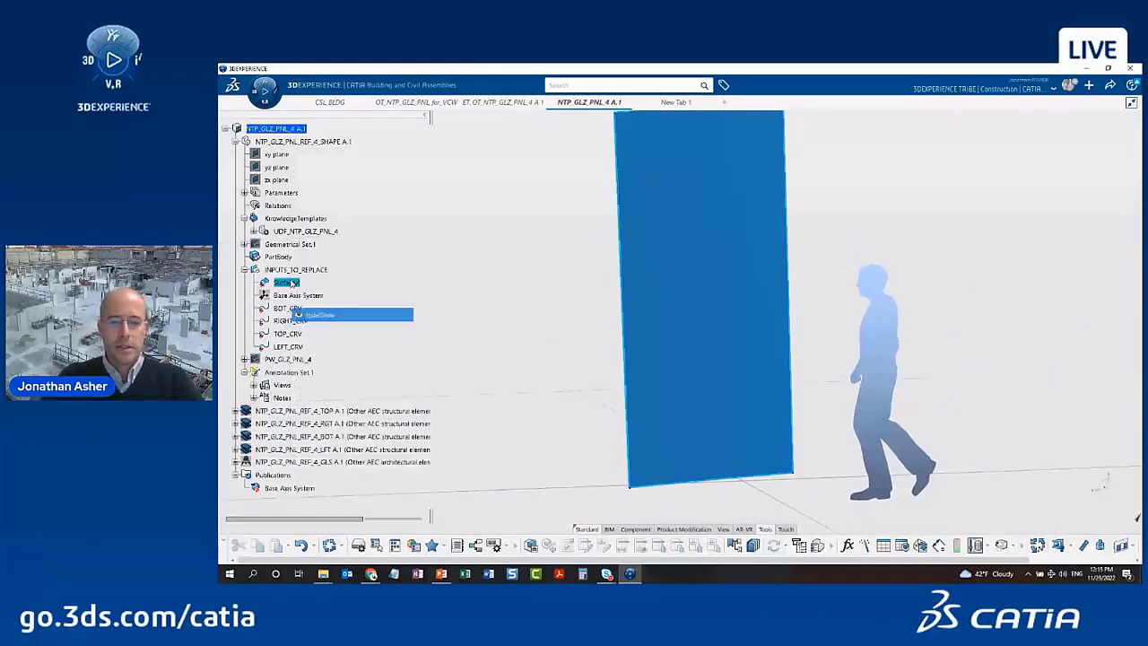
{"action": "left_click", "coordinate": [321, 314]}
{"action": "scroll", "coordinate": [493, 260], "scroll_direction": "down", "scroll_amount": 3}
{"action": "middle_click_drag", "start_coordinate": [470, 311], "coordinate": [532, 314]}
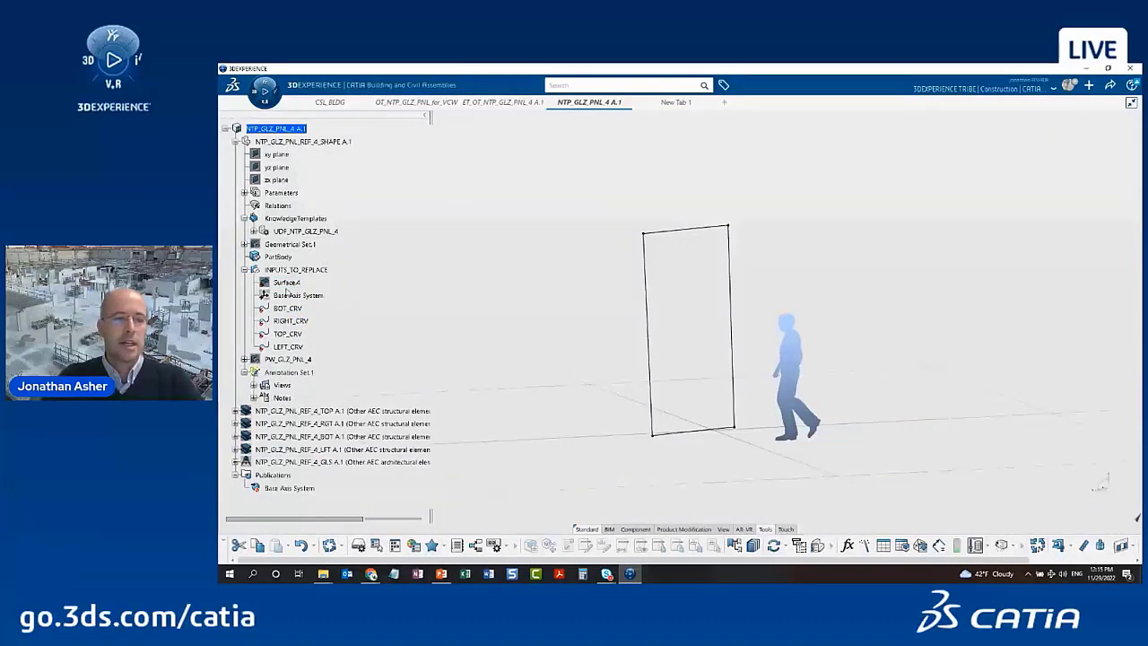
Show the four frame members and the glass component of the panel again
{"action": "left_click", "coordinate": [302, 412]}
{"action": "left_click", "coordinate": [303, 461], "text": "shift"}
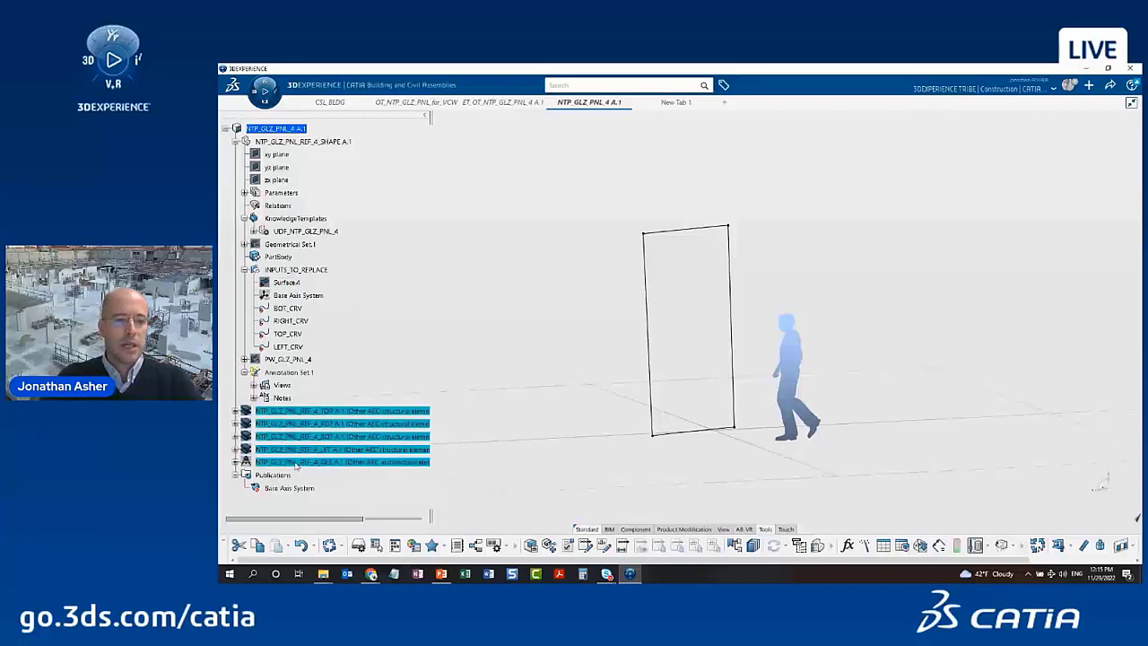
{"action": "right_click", "coordinate": [301, 465]}
{"action": "left_click", "coordinate": [345, 163]}
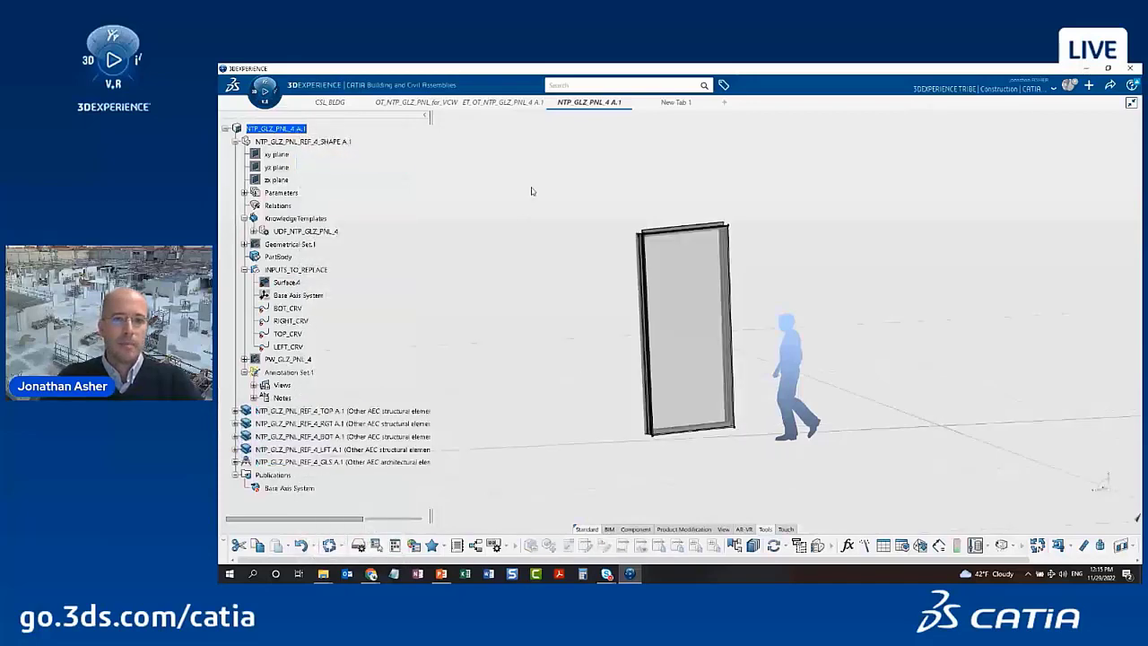
Review the inputs and parameters of the engineering template ET_OT_NTP_GLZ_PNL_4, and switch to the object type OT_NTP_GLZ_PNL_for_VCW
{"action": "left_click", "coordinate": [497, 102]}
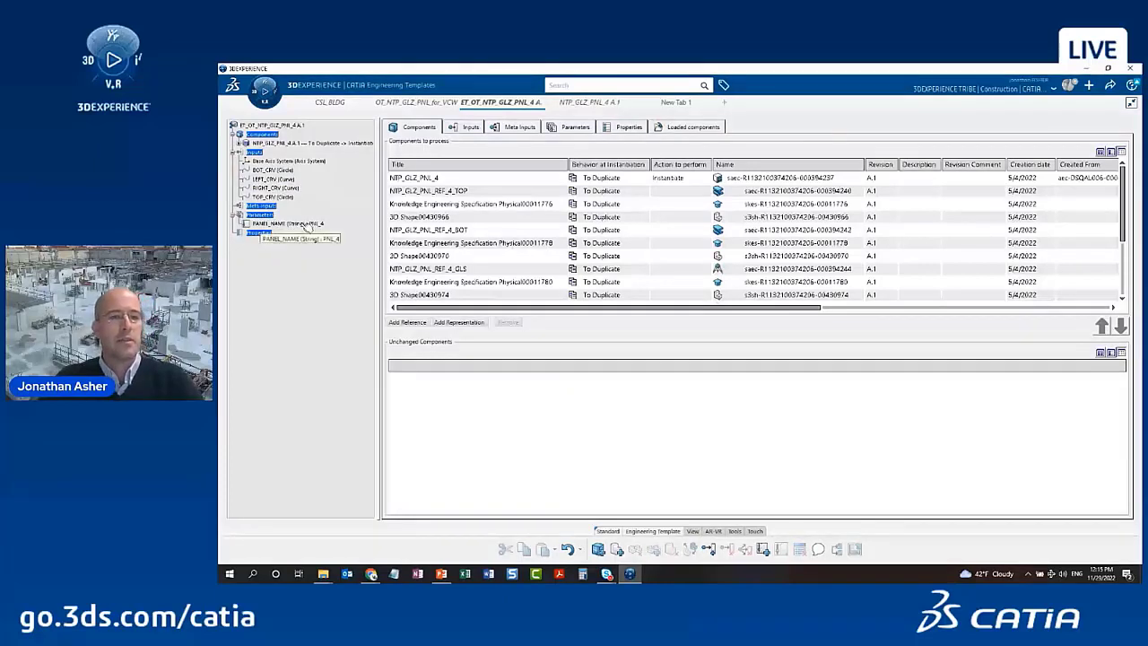
{"action": "left_click", "coordinate": [421, 103]}
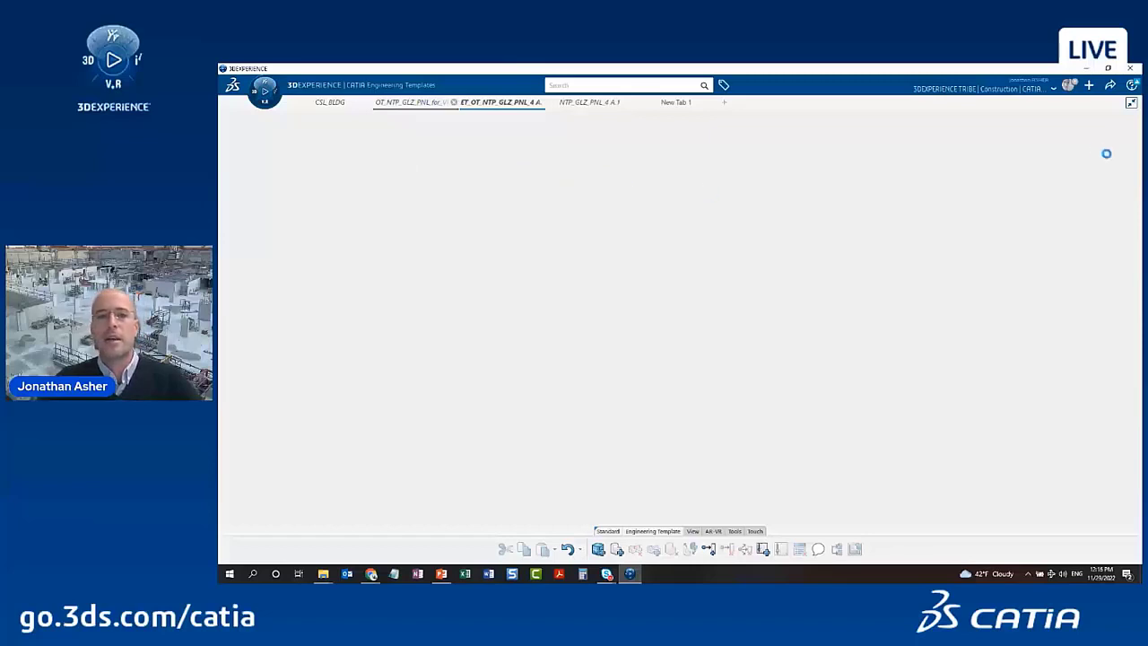
Look up the wall types in the new content list, review a new wall type's product instantiation methods, and cancel its creation
{"action": "left_click", "coordinate": [1089, 87]}
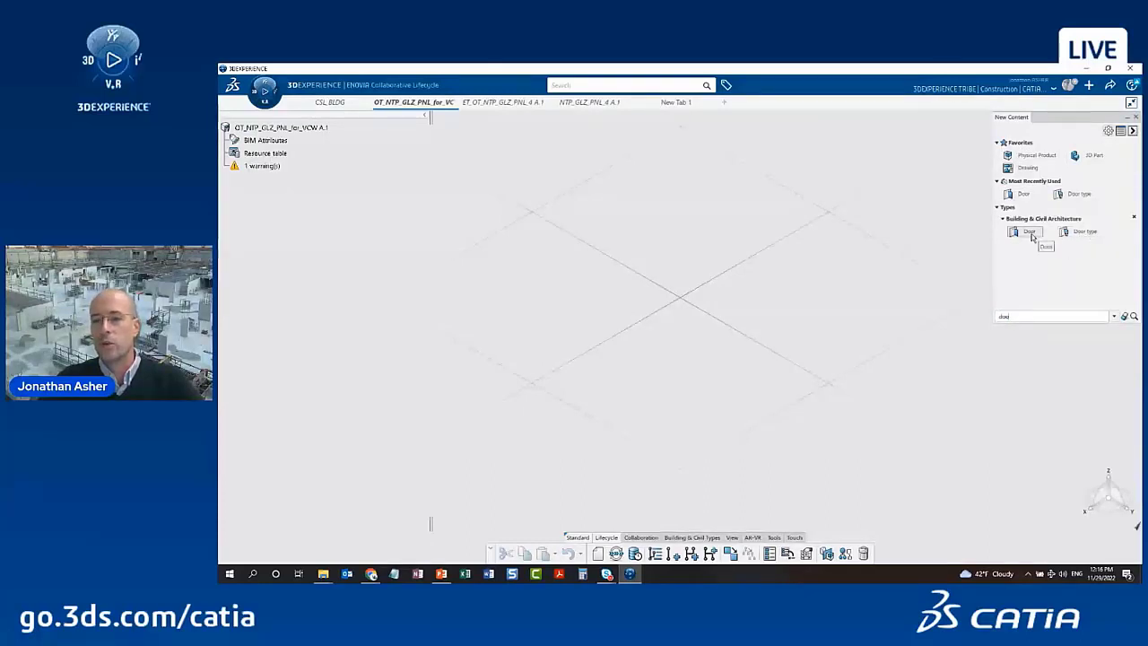
{"action": "double_click", "coordinate": [1013, 314]}
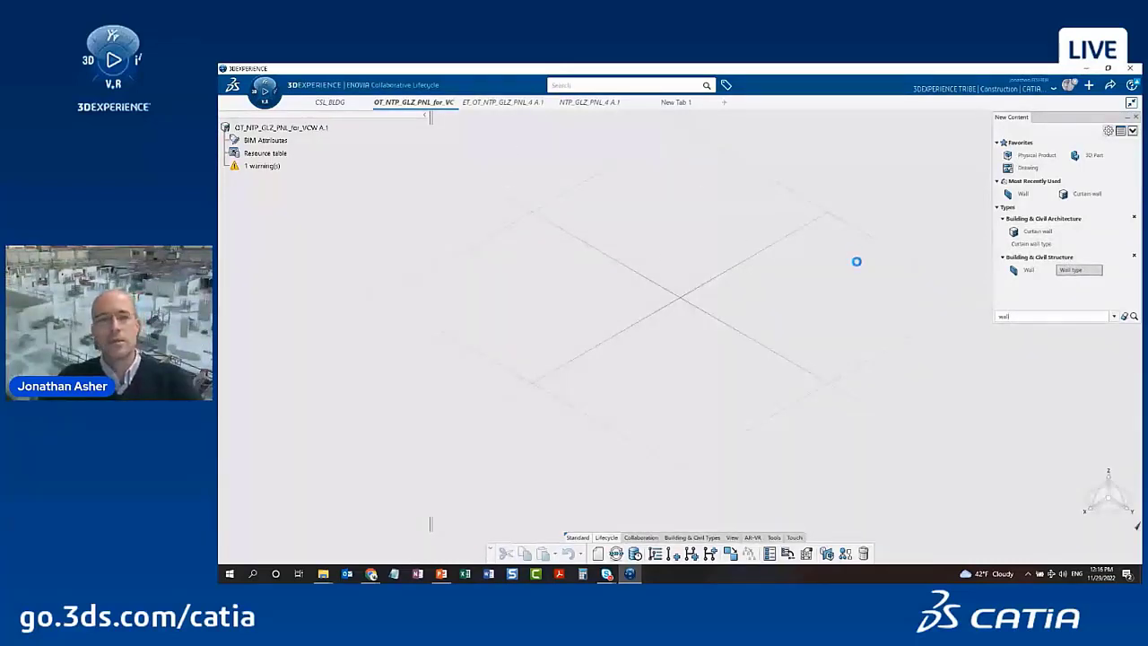
{"action": "left_click", "coordinate": [1014, 141]}
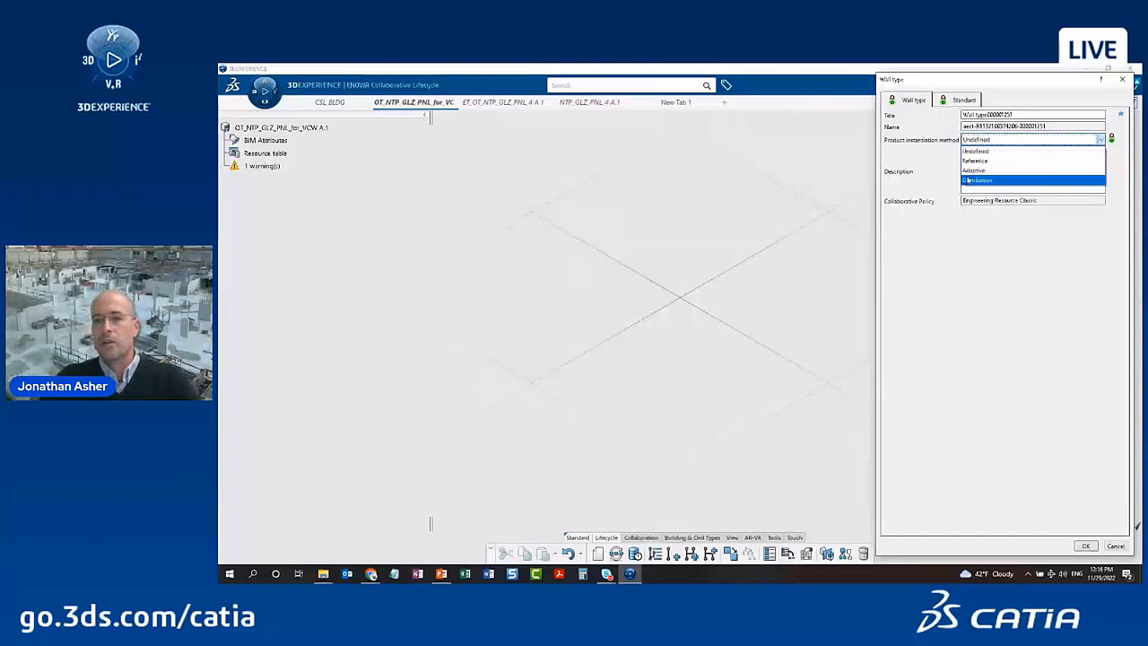
{"action": "left_click", "coordinate": [1000, 252]}
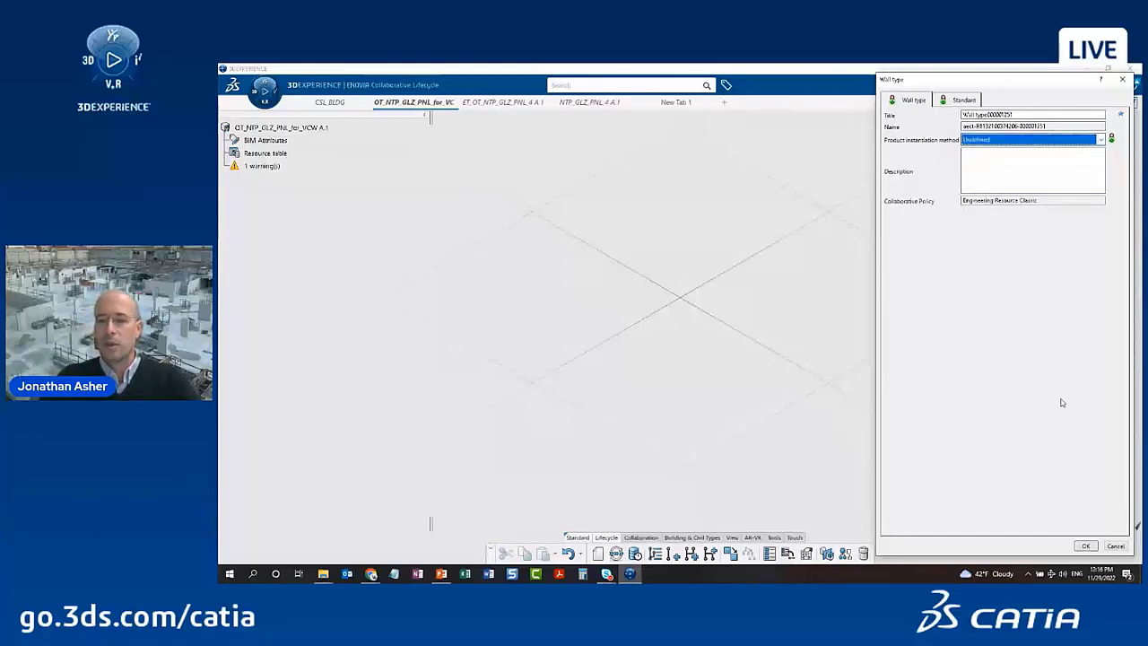
{"action": "left_click", "coordinate": [1114, 545]}
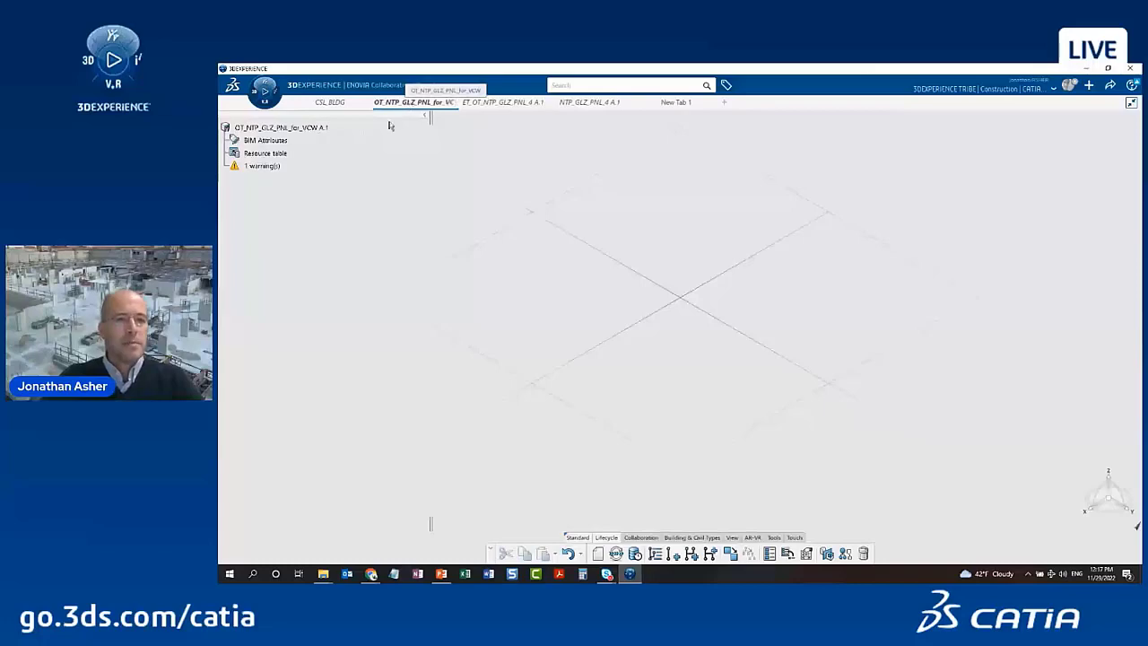
Review the resource table of the object type OT_NTP_GLZ_PNL_for_VCW and close it
{"action": "double_click", "coordinate": [267, 153]}
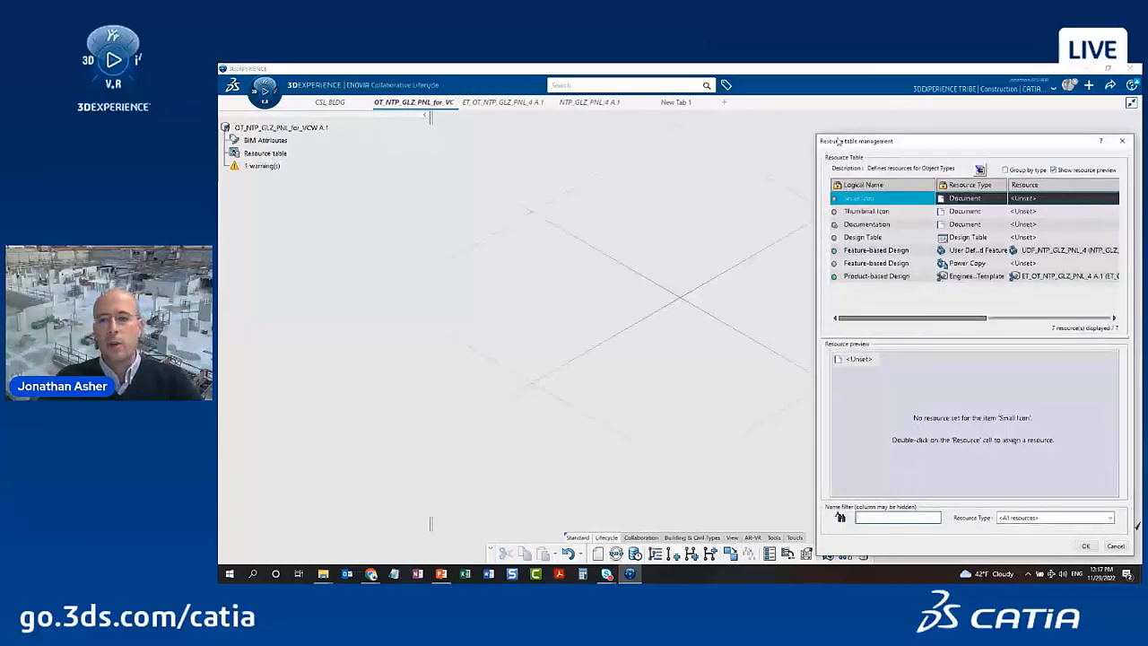
{"action": "left_click_drag", "start_coordinate": [902, 145], "coordinate": [789, 117]}
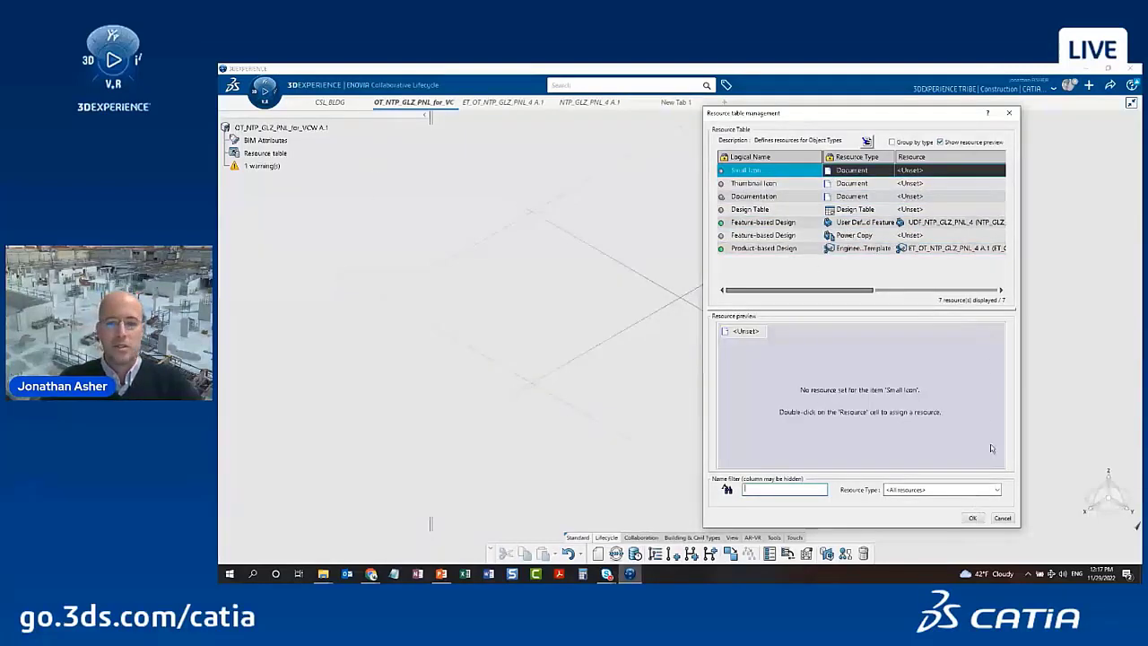
{"action": "left_click", "coordinate": [974, 518]}
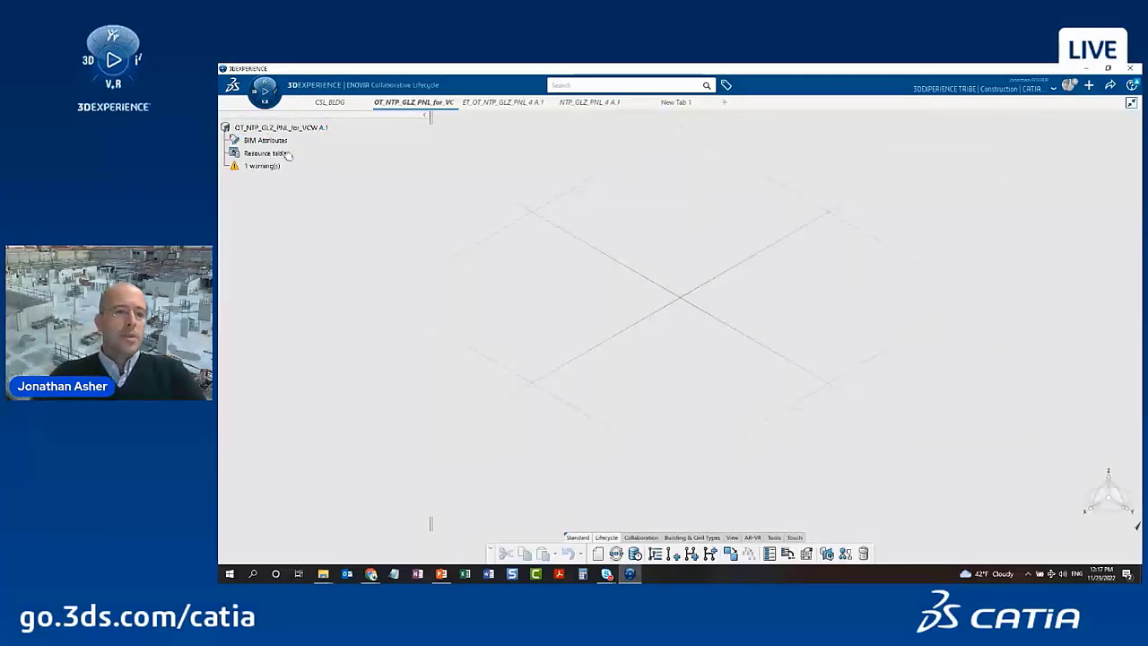
Return to the CSL_BLDG model and expand the curtain wall's 3D shape in the structure
{"action": "left_click", "coordinate": [330, 102]}
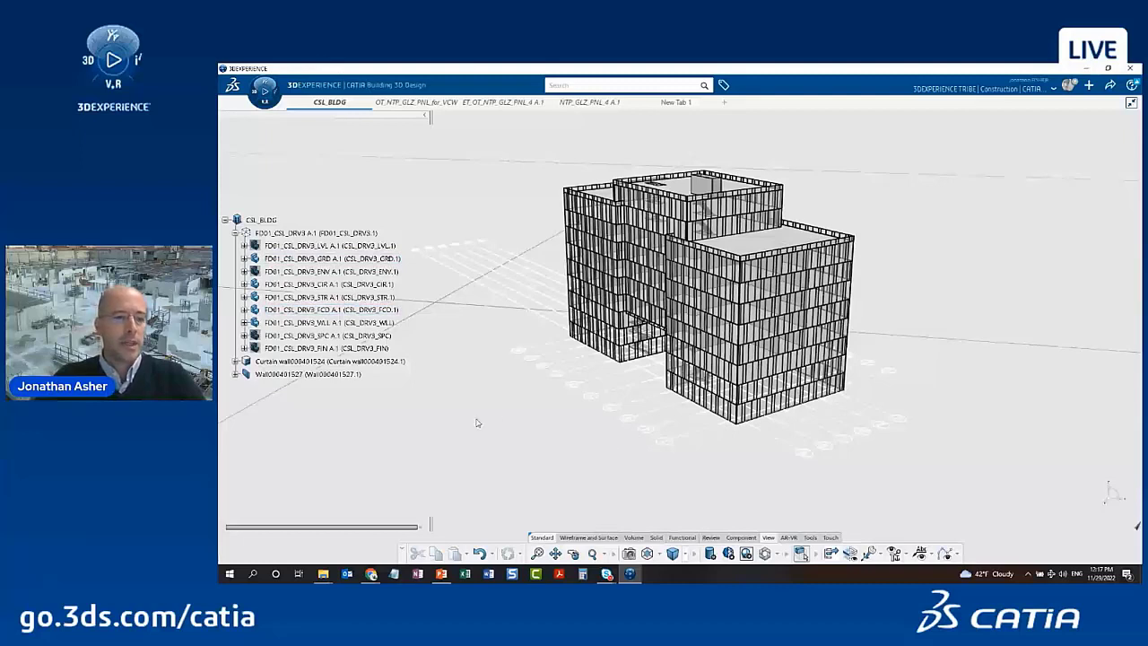
{"action": "left_click", "coordinate": [234, 361]}
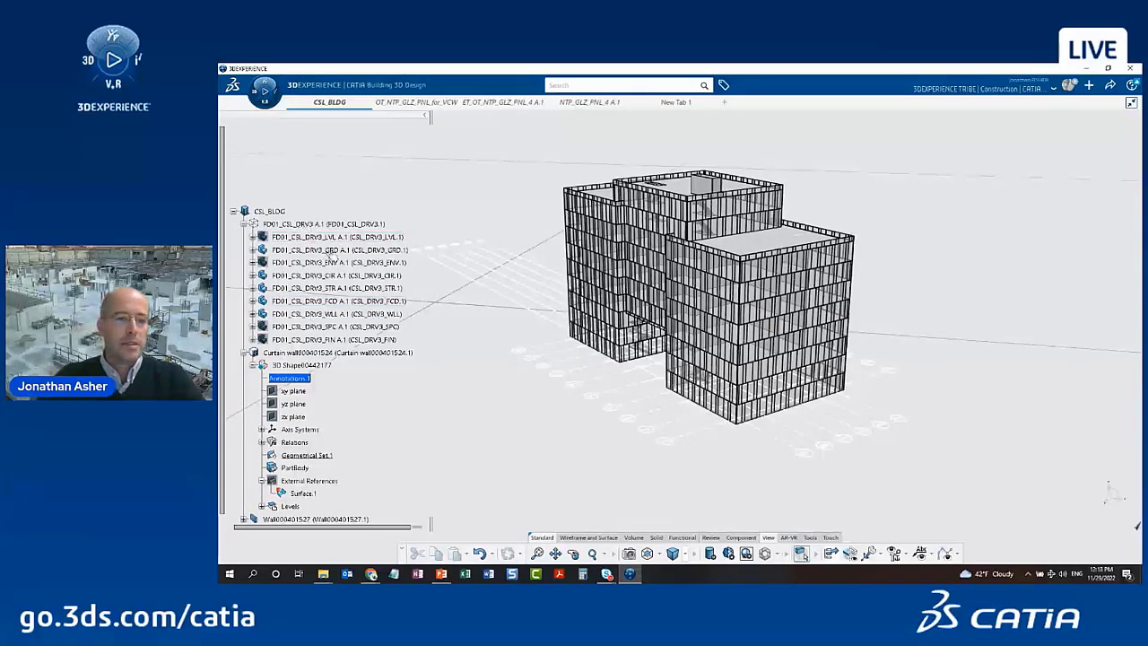
{"action": "scroll", "coordinate": [330, 313], "scroll_direction": "down", "scroll_amount": 2}
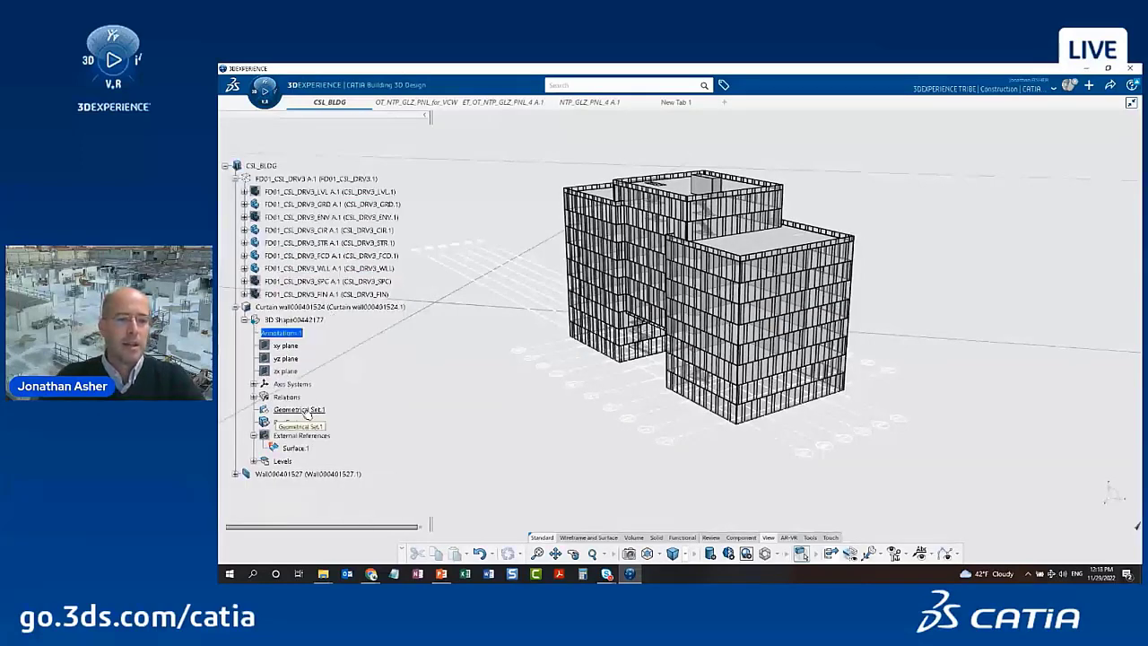
Activate the curtain wall's 3D shape with Geometrical Set.1, and switch to the Buildings Space Planning app
{"action": "left_click", "coordinate": [303, 410]}
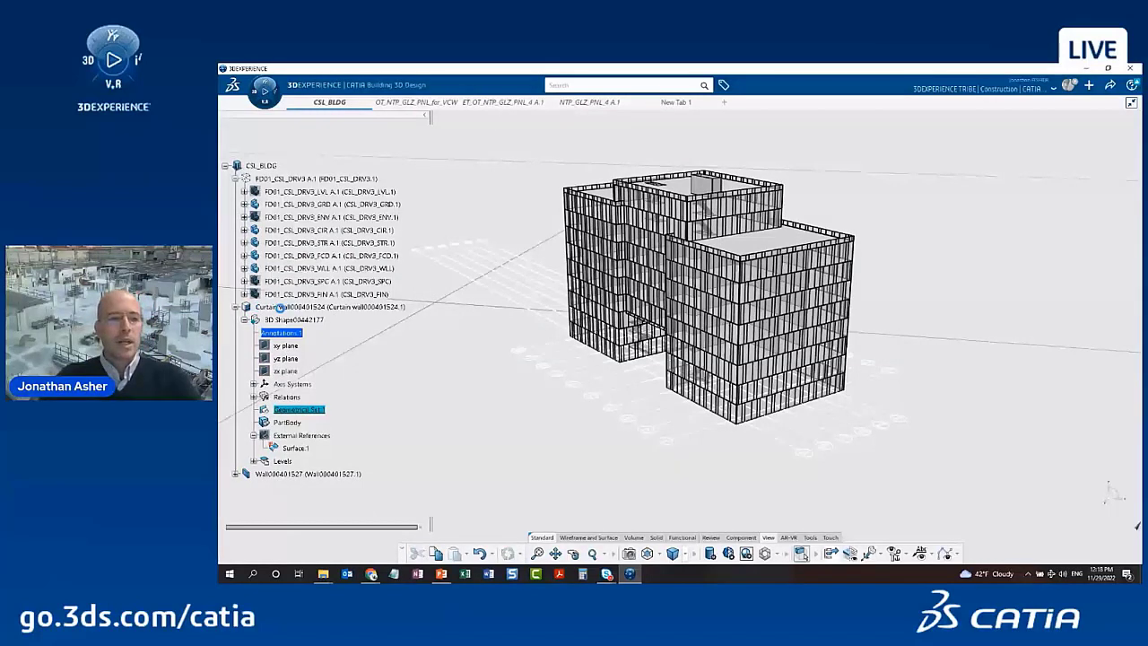
{"action": "left_click", "coordinate": [294, 321]}
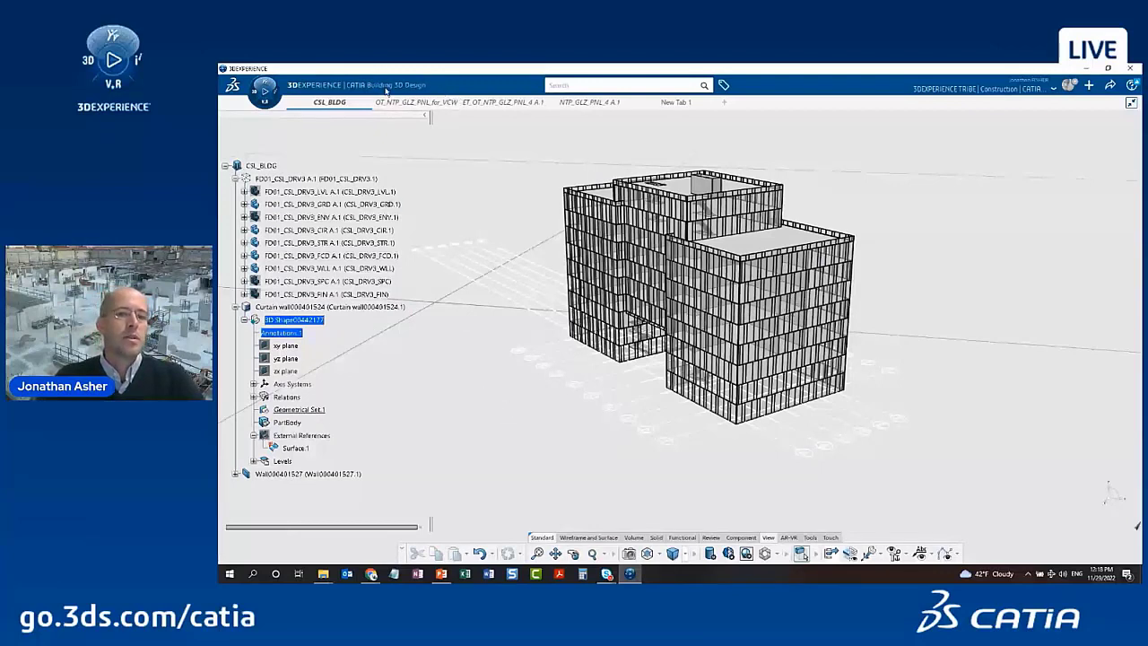
{"action": "double_click", "coordinate": [299, 409]}
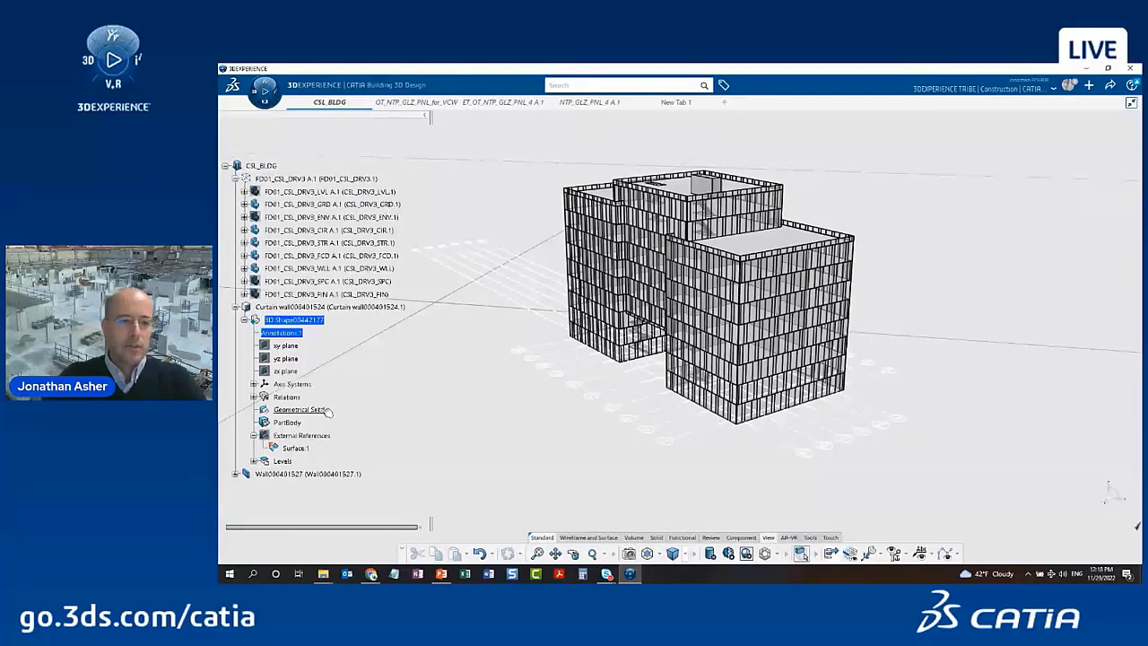
{"action": "left_click", "coordinate": [263, 89]}
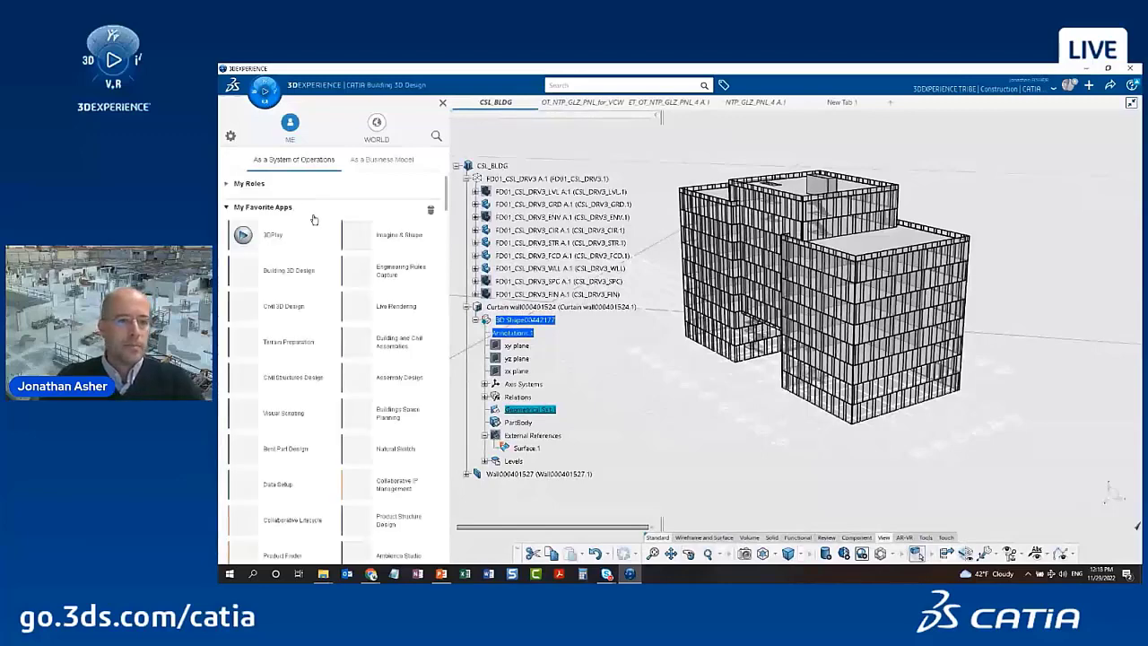
{"action": "left_click", "coordinate": [357, 416]}
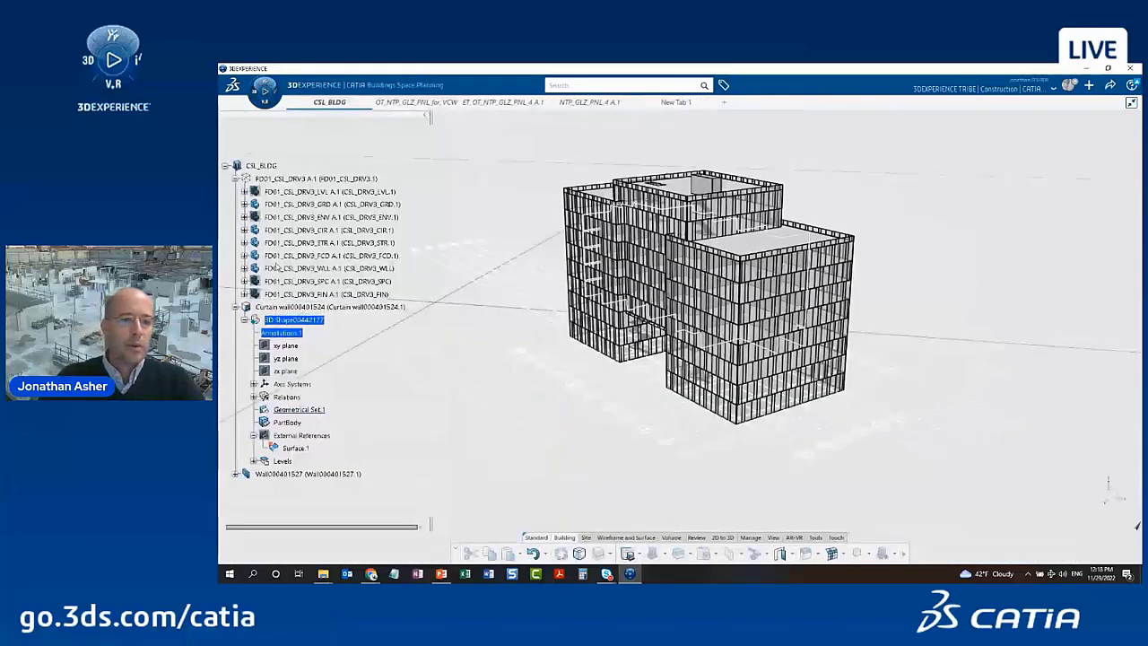
Look through the variable curtain walls of the façade model FD01_CSL_DRV3_FCD, and hide that façade model
{"action": "left_click", "coordinate": [244, 257]}
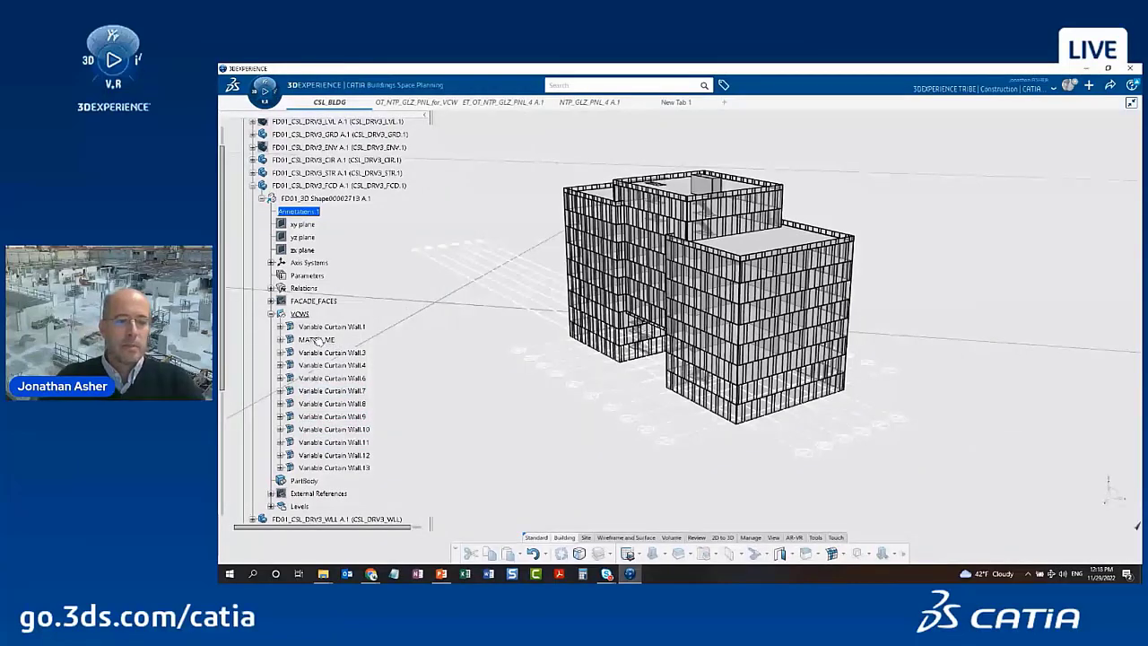
{"action": "scroll", "coordinate": [390, 392], "scroll_direction": "down", "scroll_amount": 6}
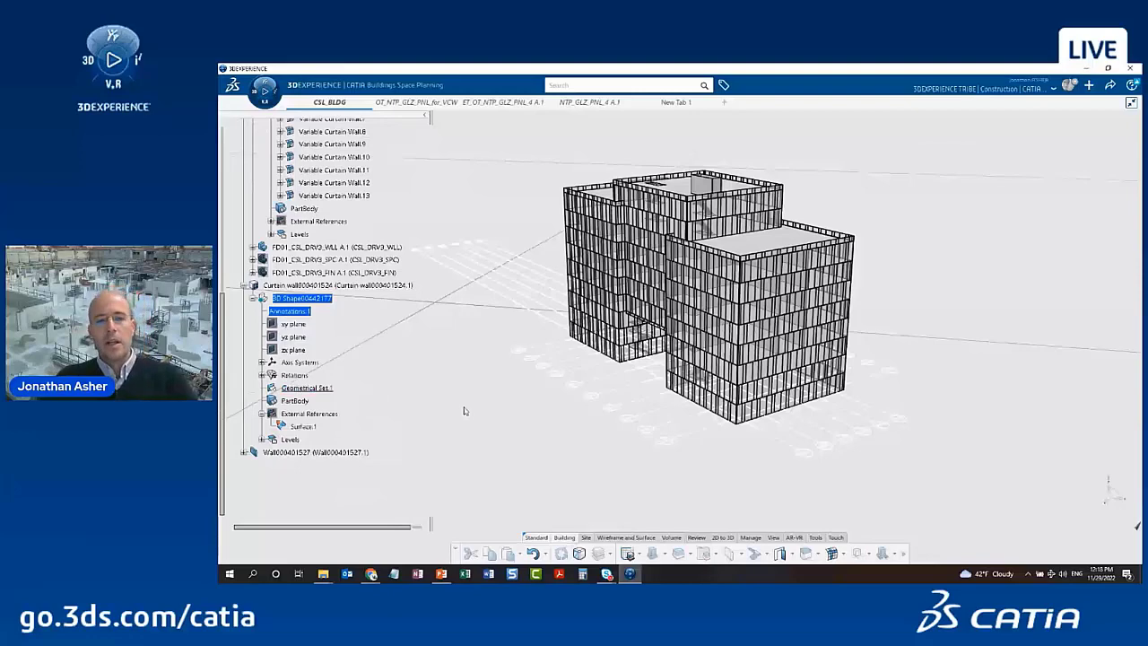
{"action": "scroll", "coordinate": [308, 280], "scroll_direction": "up", "scroll_amount": 8}
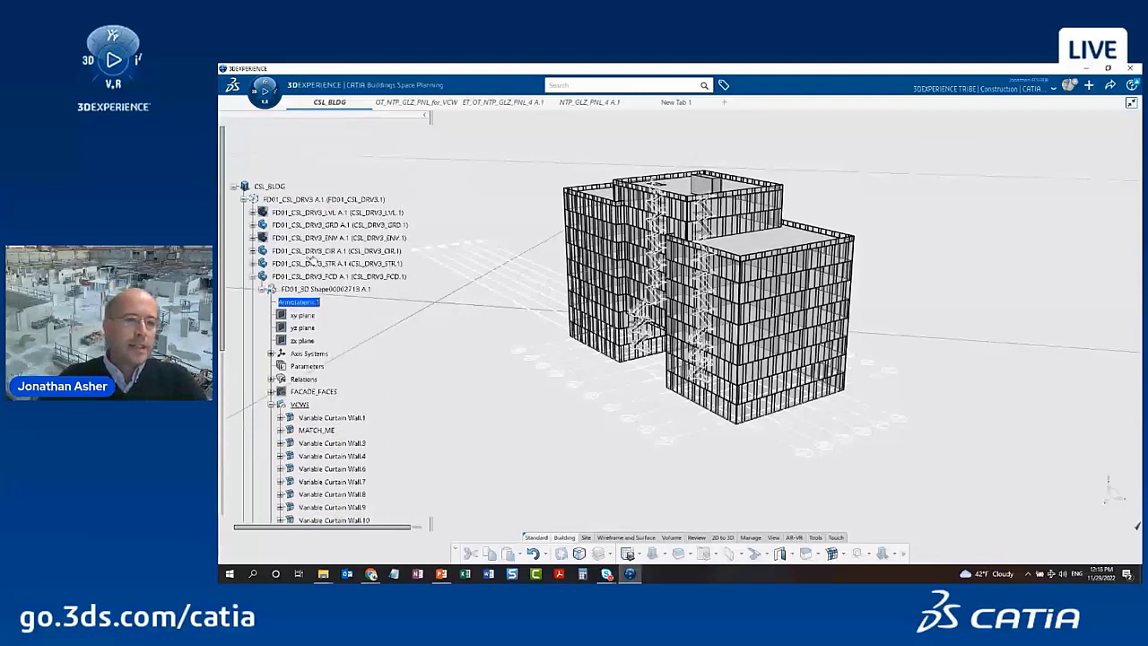
{"action": "right_click", "coordinate": [309, 279]}
{"action": "left_click", "coordinate": [337, 312]}
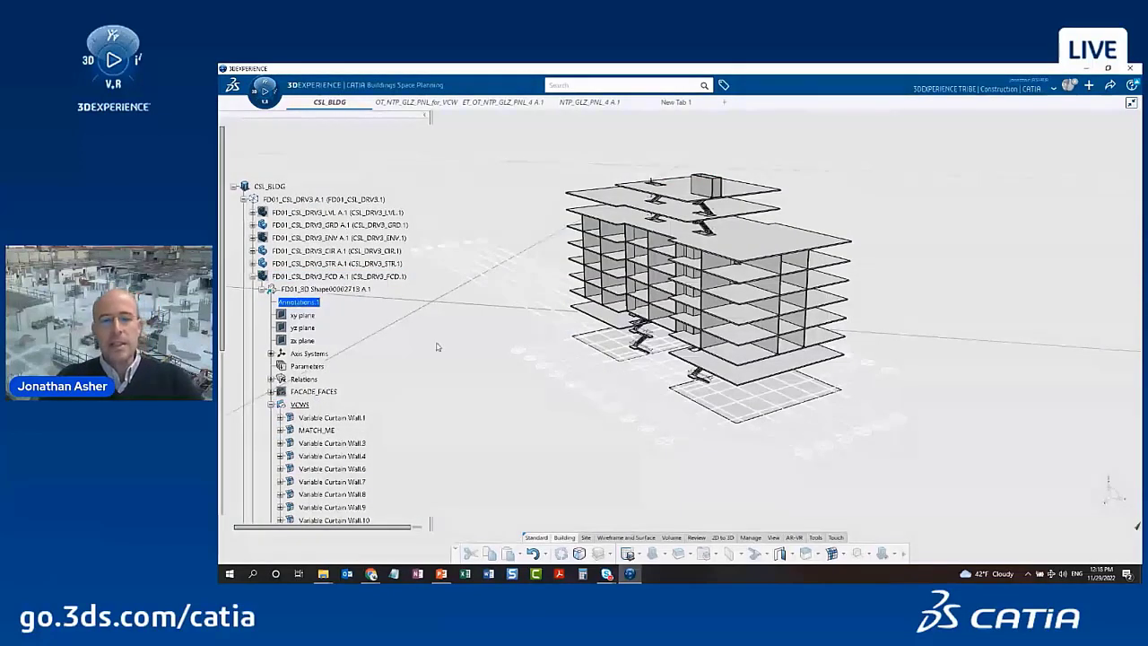
Create a variable curtain wall on Surface.1 in Geometrical Set.1, matching the pattern of the existing MATCH_ME curtain wall
{"action": "scroll", "coordinate": [418, 349], "scroll_direction": "down", "scroll_amount": 2}
{"action": "scroll", "coordinate": [327, 349], "scroll_direction": "down", "scroll_amount": 6}
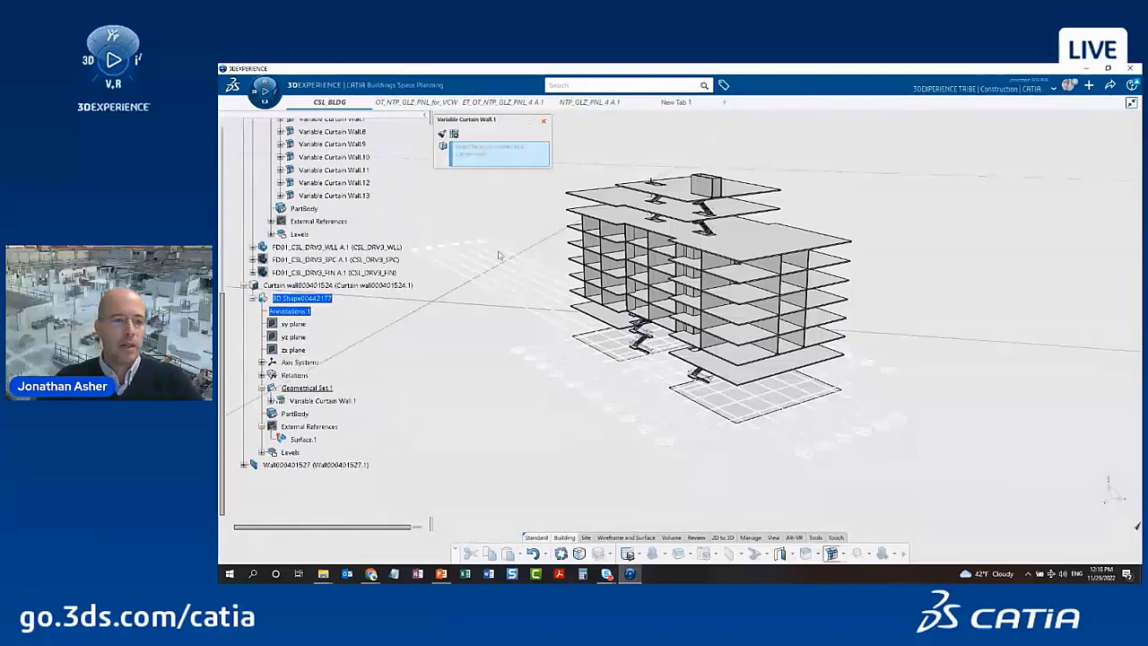
{"action": "left_click", "coordinate": [303, 438]}
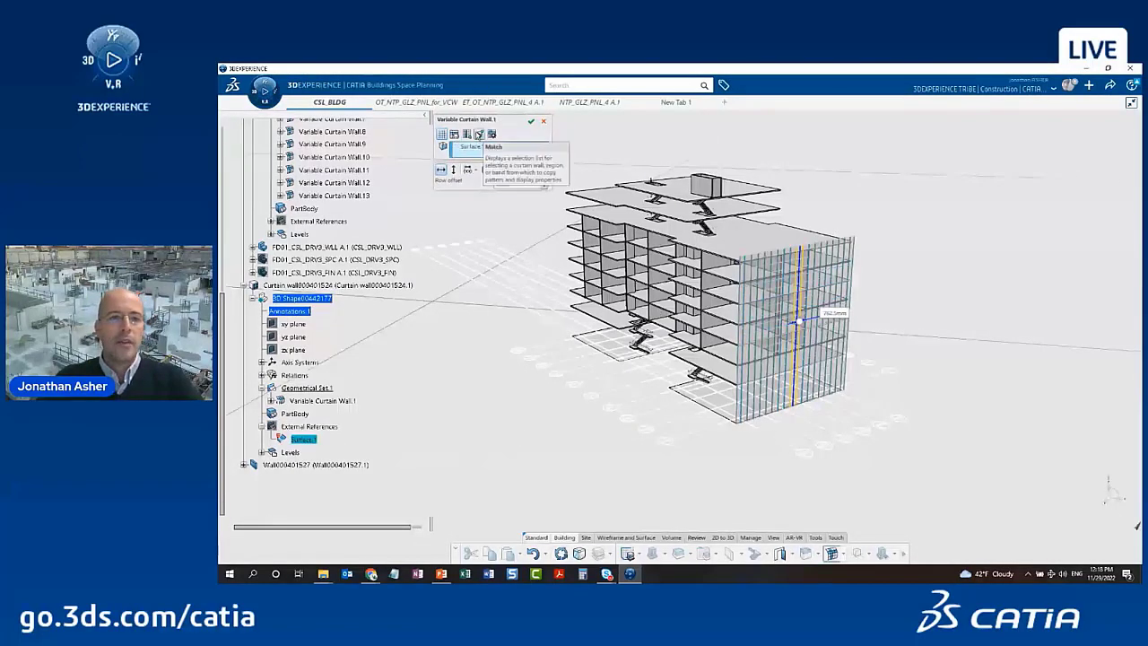
{"action": "left_click", "coordinate": [478, 132]}
{"action": "scroll", "coordinate": [393, 298], "scroll_direction": "up", "scroll_amount": 5}
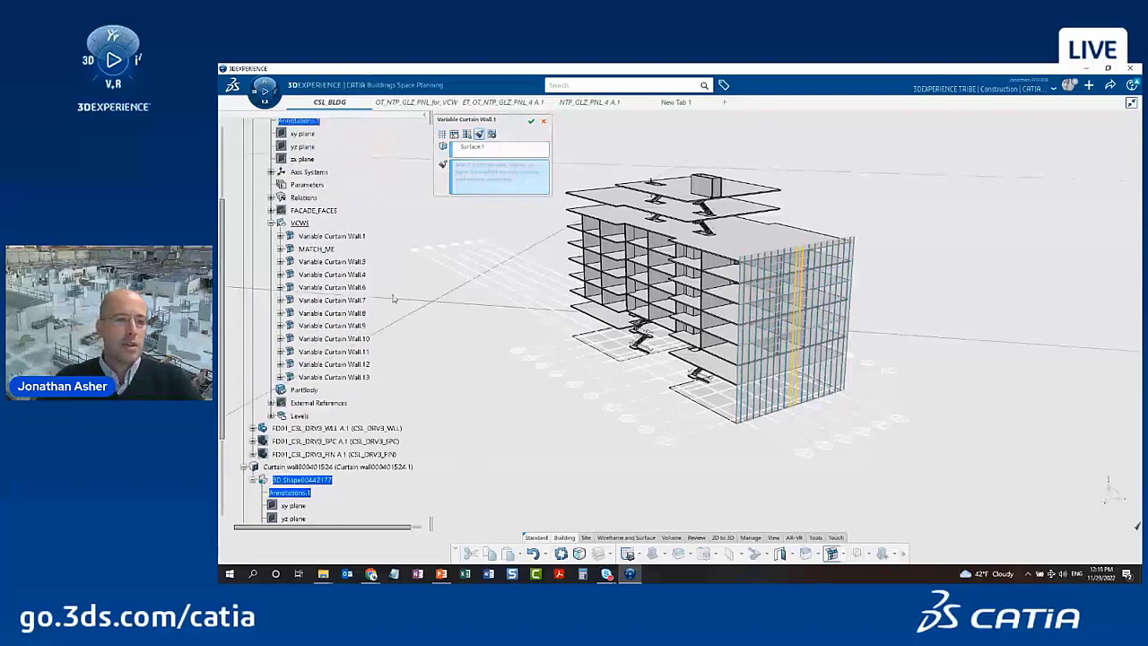
{"action": "left_click", "coordinate": [320, 249]}
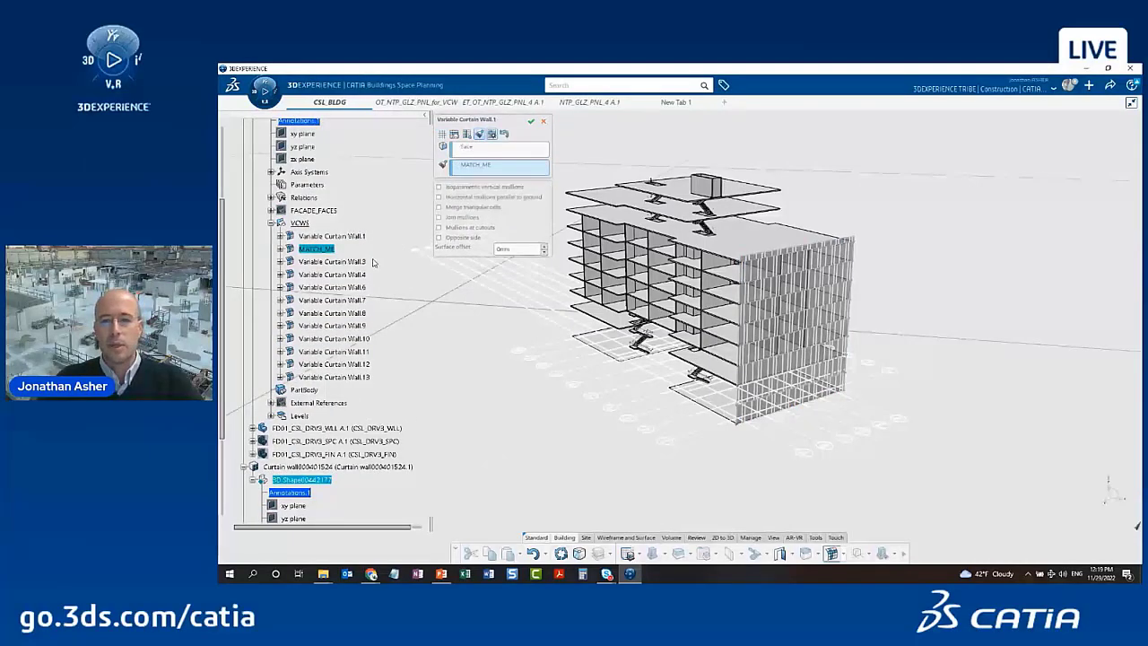
{"action": "middle_click_drag", "start_coordinate": [681, 458], "coordinate": [607, 428]}
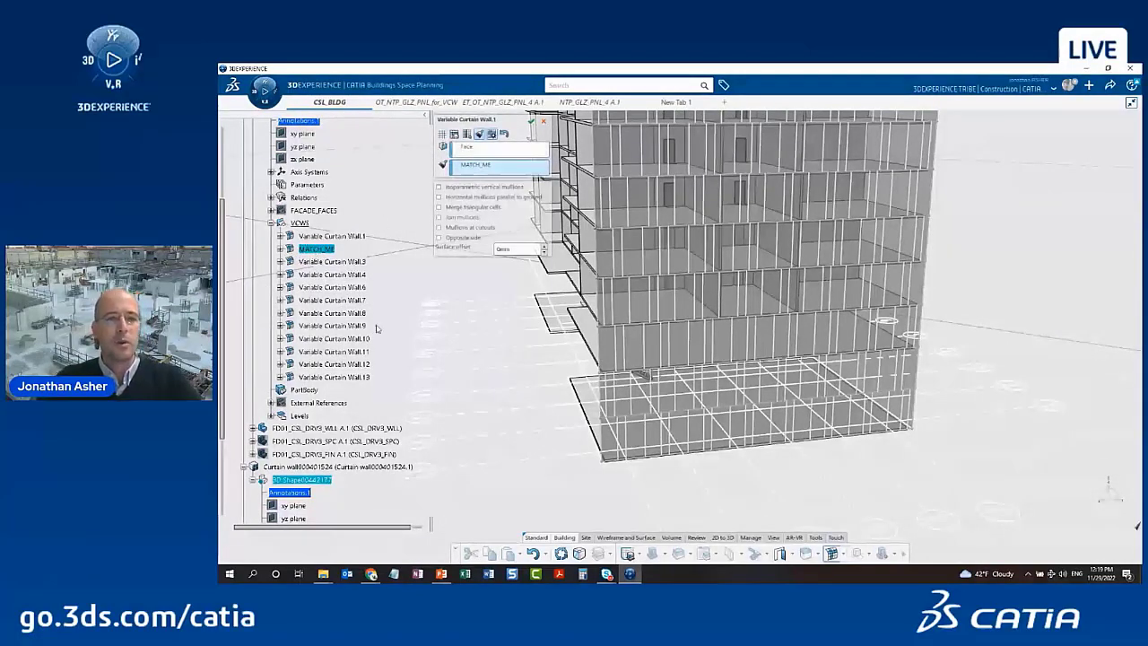
{"action": "scroll", "coordinate": [309, 377], "scroll_direction": "down", "scroll_amount": 6}
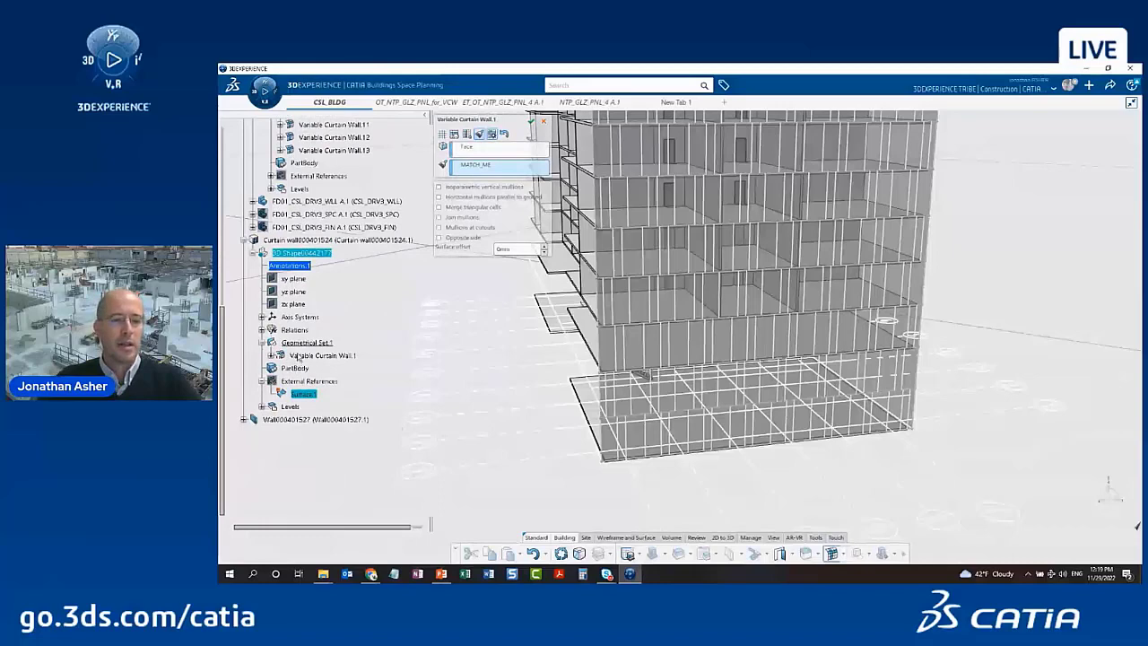
{"action": "left_click", "coordinate": [531, 120]}
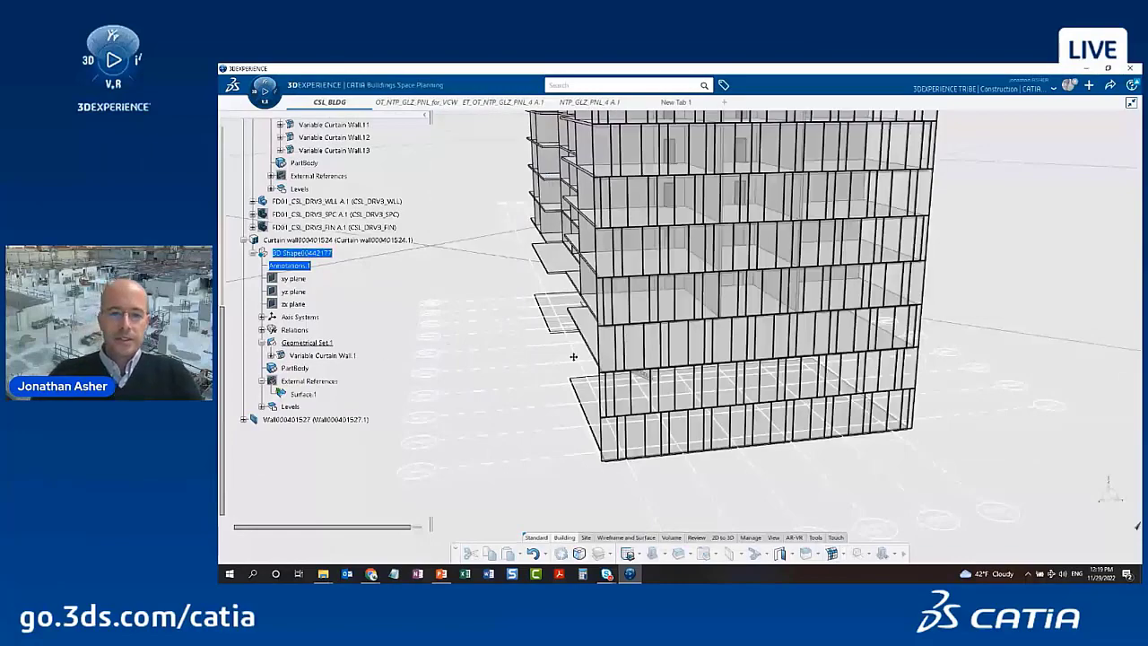
Select the new Variable Curtain Wall.1, and collapse the External References, VCWS and FD01_CSL_DRV3_FCD branches of the structure
{"action": "mouse_move", "coordinate": [574, 356]}
{"action": "middle_mouse_down"}
{"action": "mouse_move", "coordinate": [838, 351]}
{"action": "mouse_move", "coordinate": [583, 358]}
{"action": "middle_mouse_up"}
{"action": "left_click", "coordinate": [310, 355]}
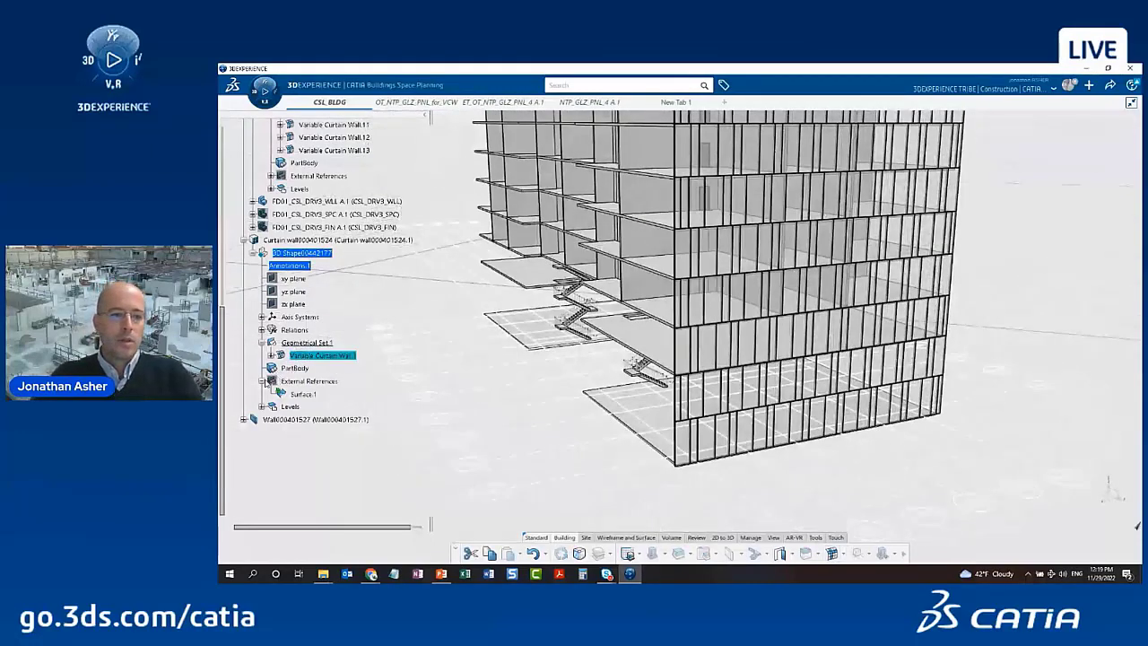
{"action": "left_click", "coordinate": [261, 381]}
{"action": "scroll", "coordinate": [296, 314], "scroll_direction": "up", "scroll_amount": 4}
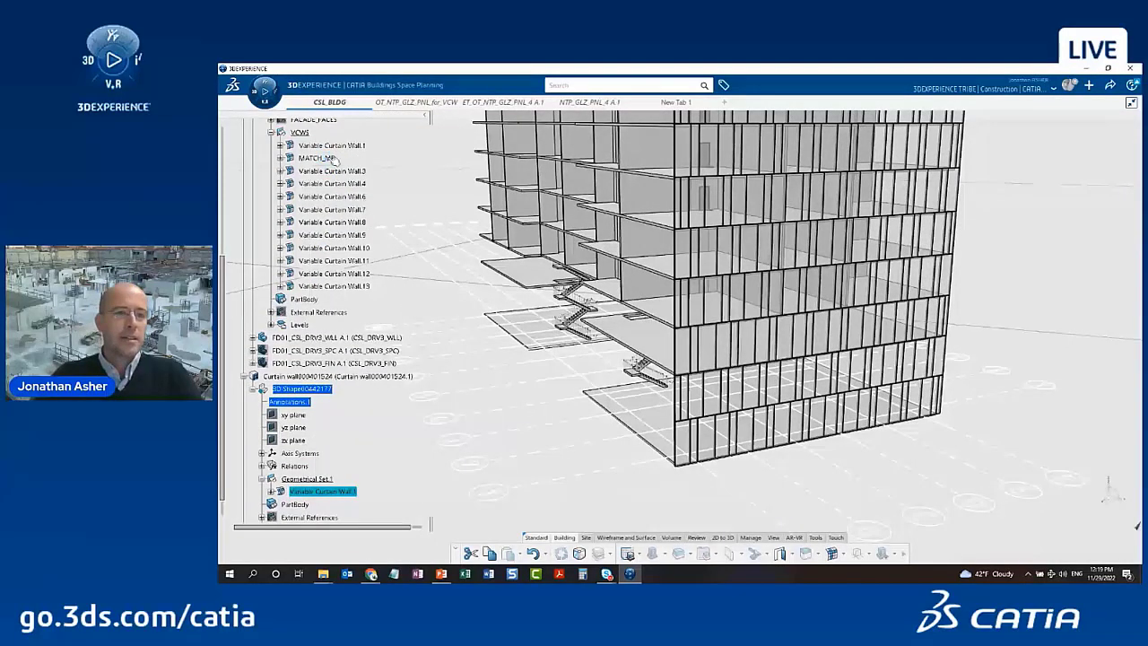
{"action": "scroll", "coordinate": [328, 169], "scroll_direction": "up", "scroll_amount": 3}
{"action": "left_click", "coordinate": [271, 222]}
{"action": "scroll", "coordinate": [272, 235], "scroll_direction": "up", "scroll_amount": 6}
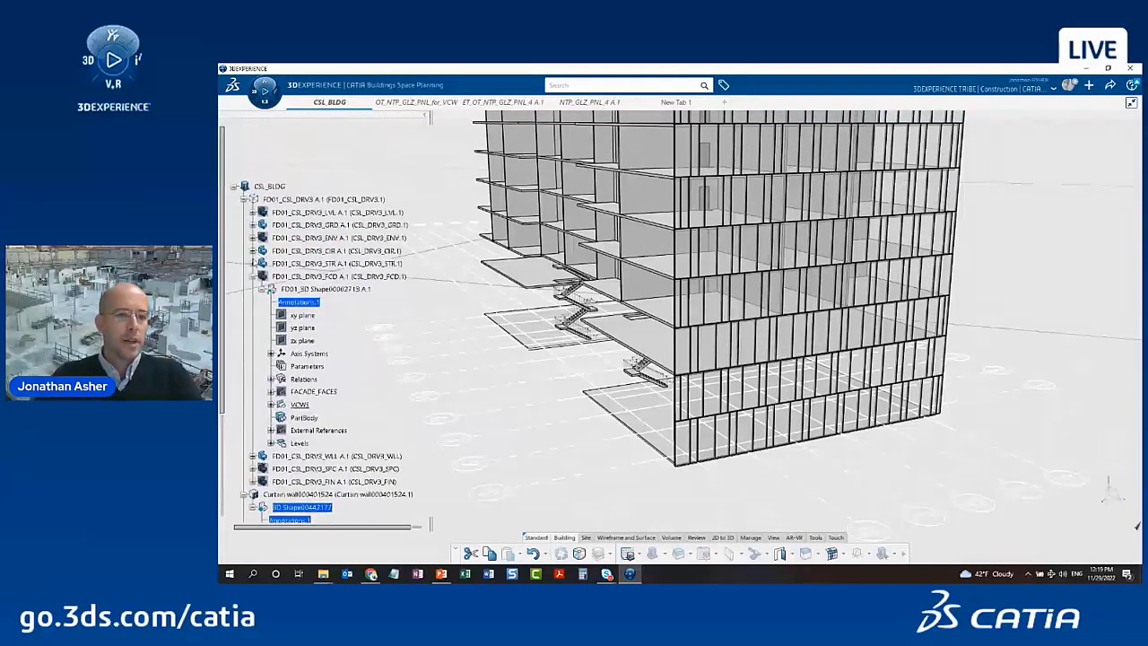
{"action": "left_click", "coordinate": [254, 278]}
{"action": "scroll", "coordinate": [260, 287], "scroll_direction": "down", "scroll_amount": 3}
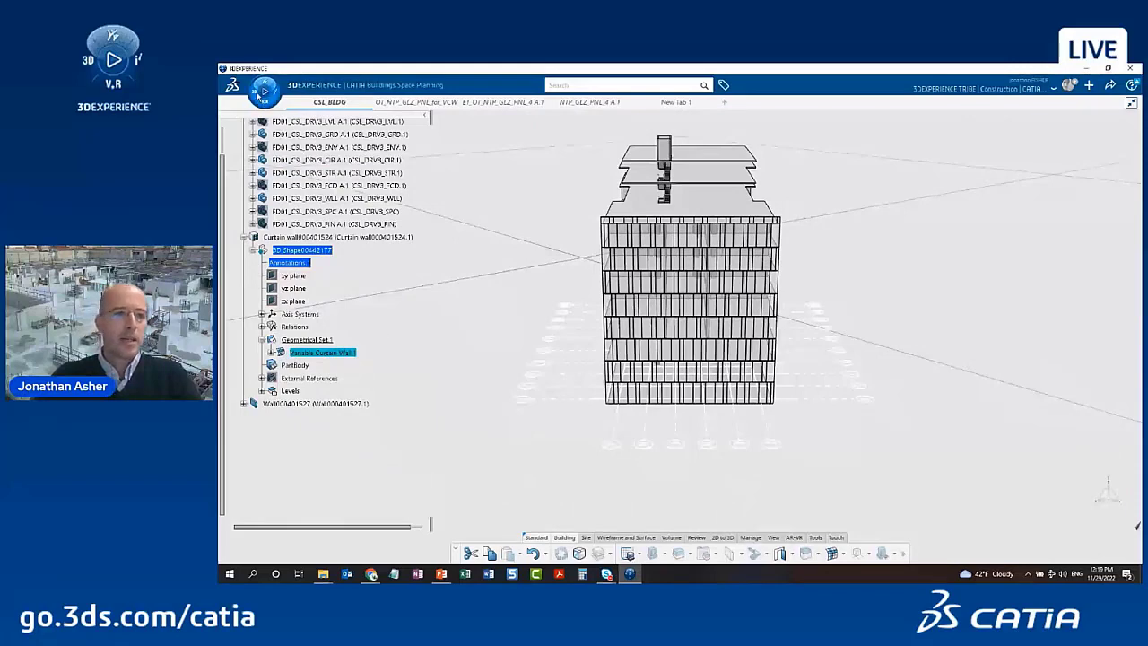
Switch to the Building 3D Design app and extract the cells of Variable Curtain Wall.1 with the Extract Cells option
{"action": "left_click", "coordinate": [264, 90]}
{"action": "left_click", "coordinate": [249, 278]}
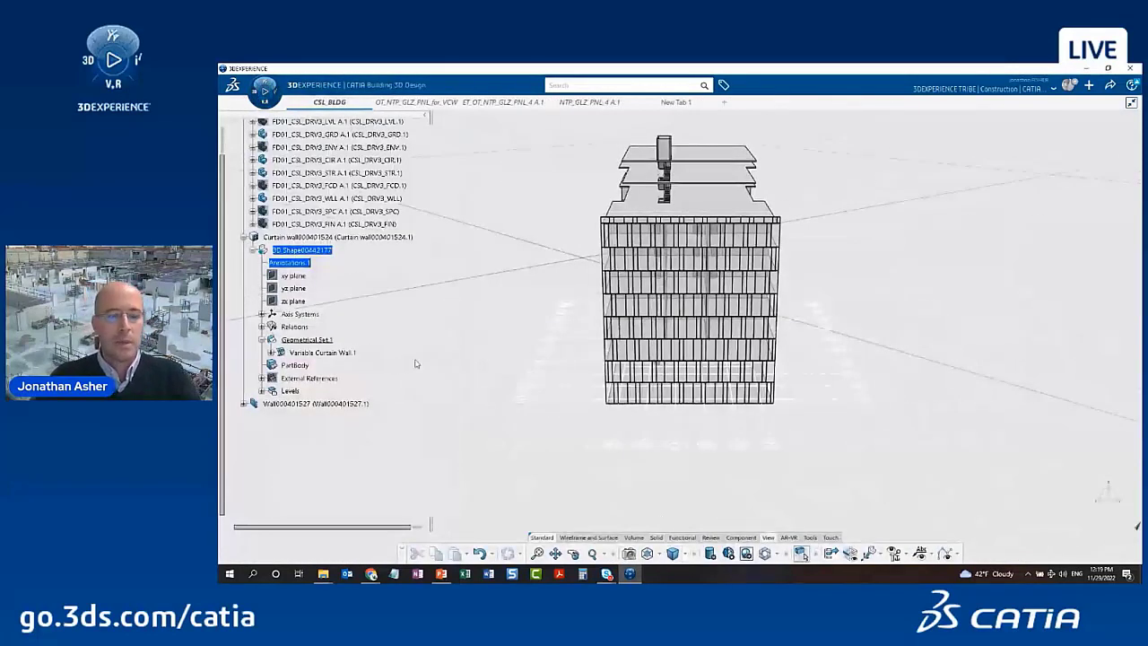
{"action": "middle_click_drag", "start_coordinate": [520, 334], "coordinate": [490, 331]}
{"action": "left_click", "coordinate": [331, 353]}
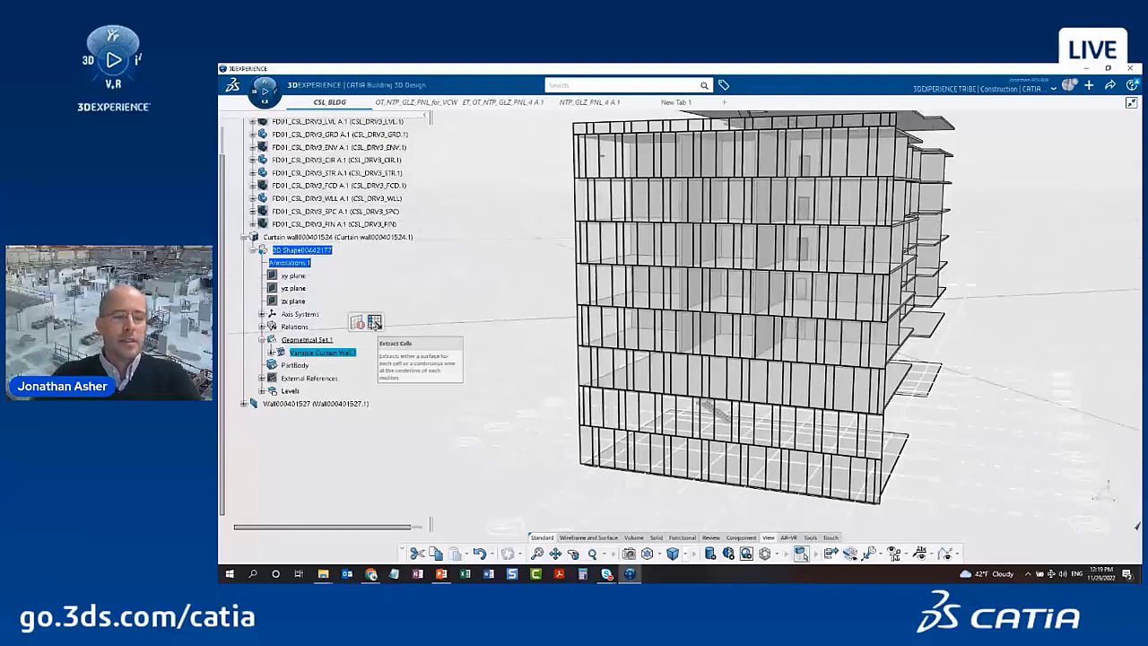
{"action": "left_click", "coordinate": [374, 323]}
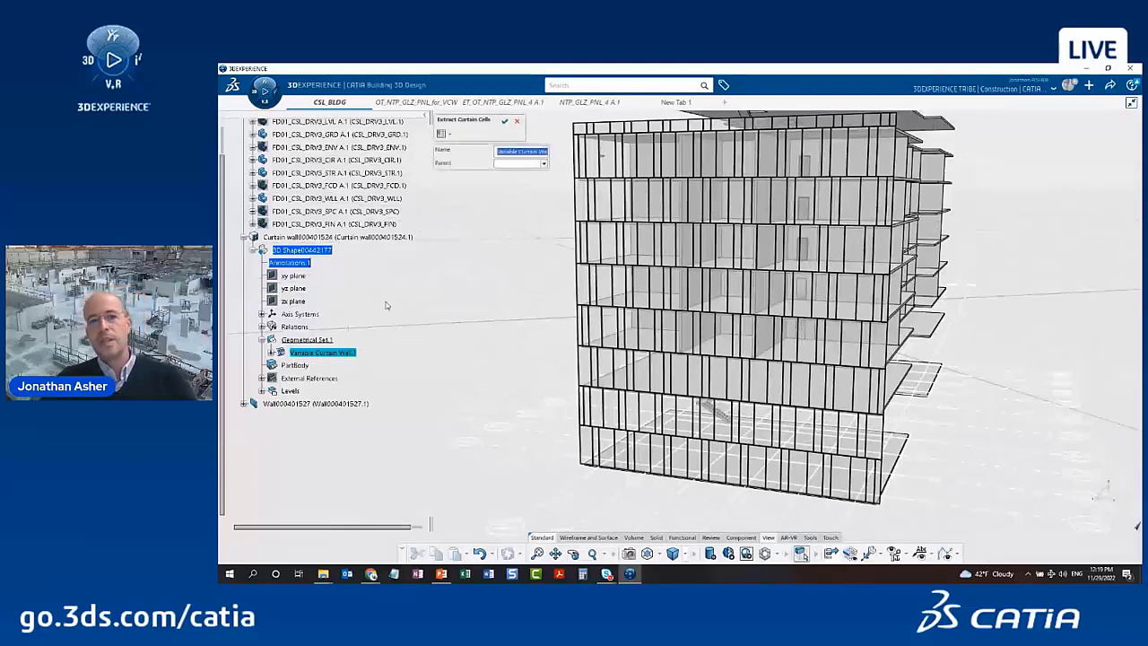
{"action": "left_click", "coordinate": [448, 133]}
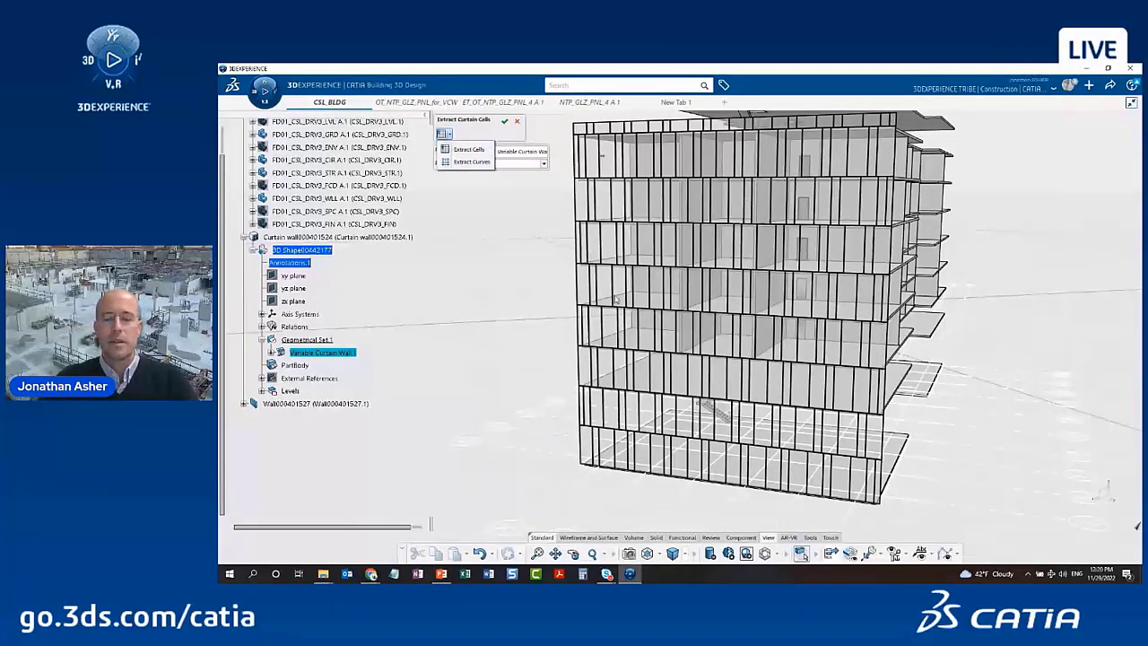
{"action": "left_click", "coordinate": [478, 151]}
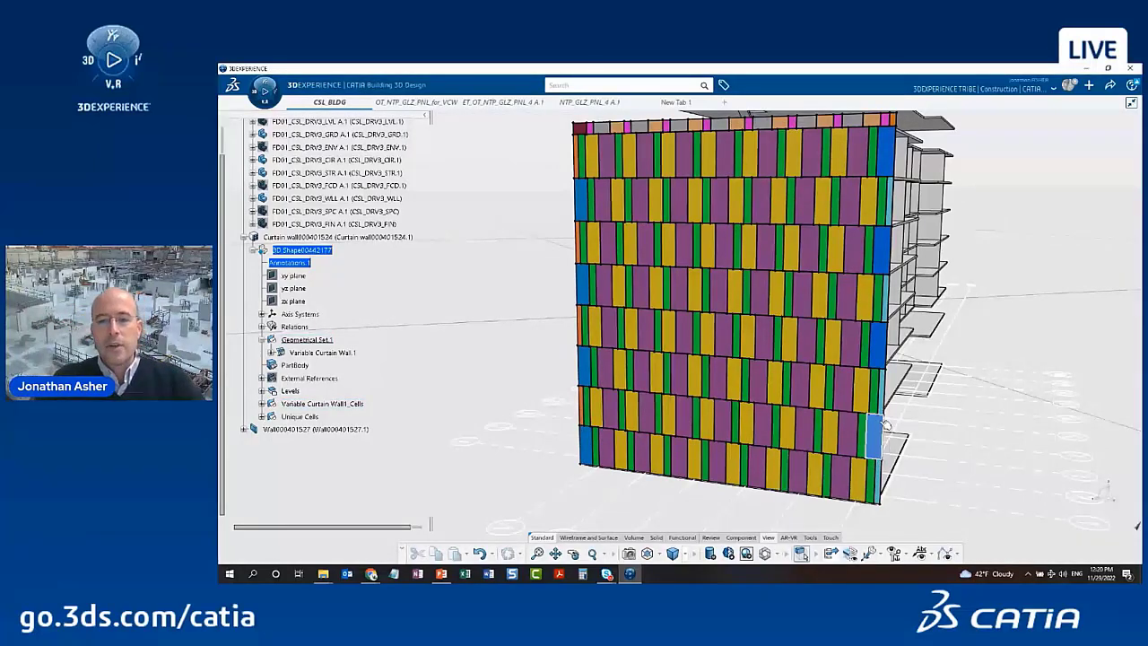
Examine the coloured façade cells and the regions listed under Variable Curtain Wall1_Cells
{"action": "middle_click_drag", "start_coordinate": [684, 292], "coordinate": [767, 288]}
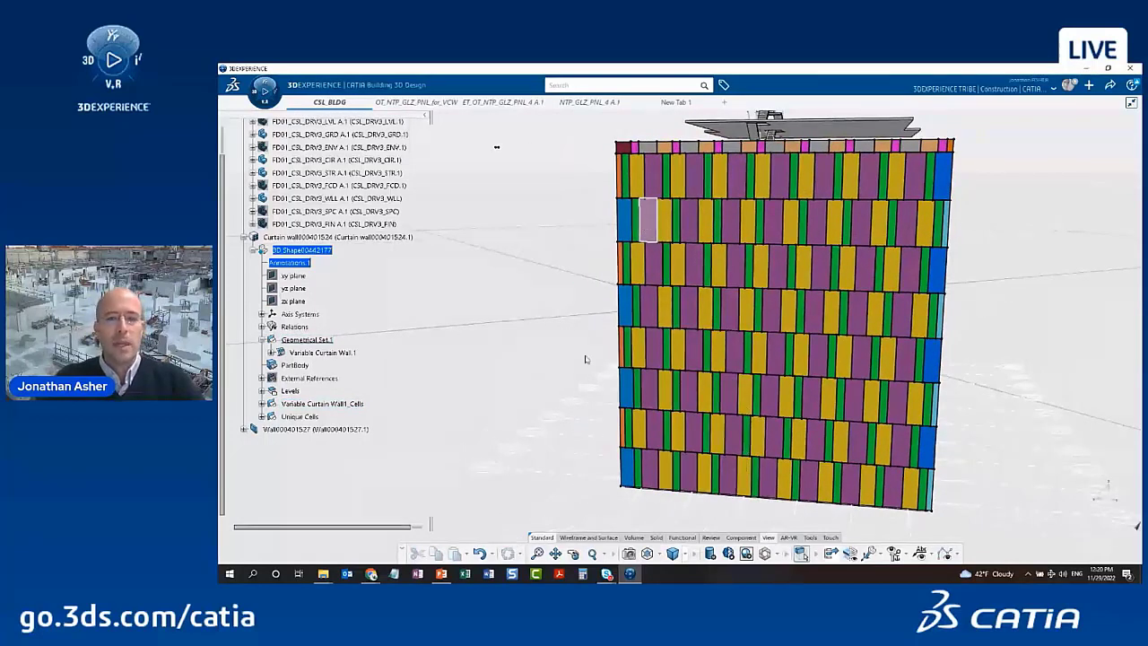
{"action": "middle_click_drag", "start_coordinate": [487, 354], "coordinate": [546, 360]}
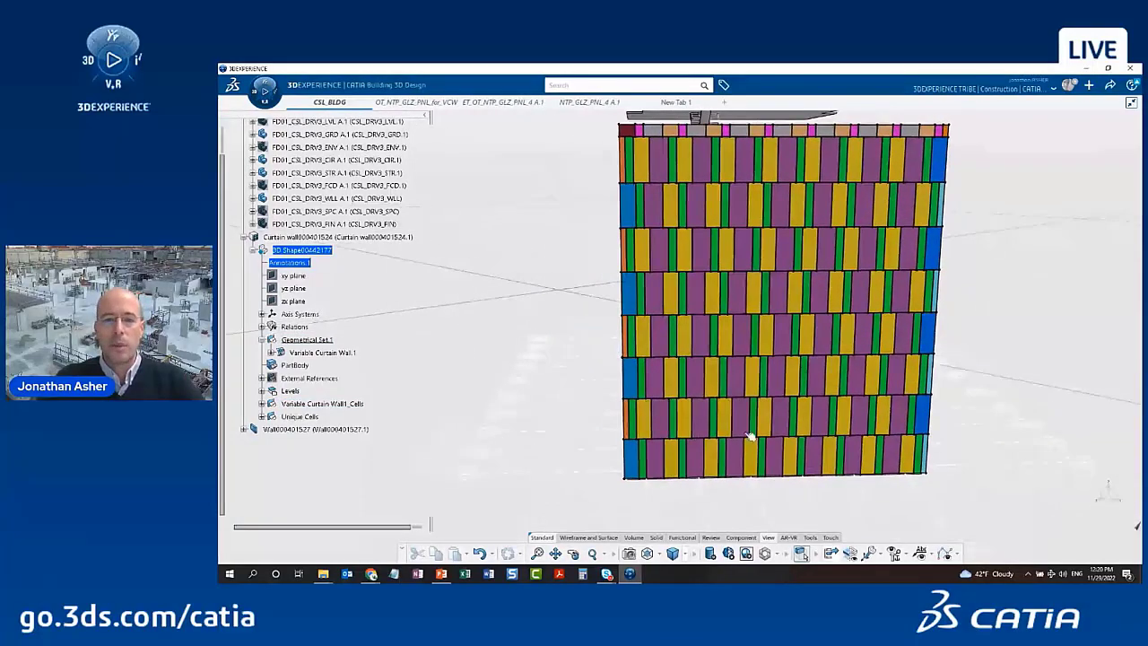
{"action": "middle_click_drag", "start_coordinate": [438, 370], "coordinate": [463, 391]}
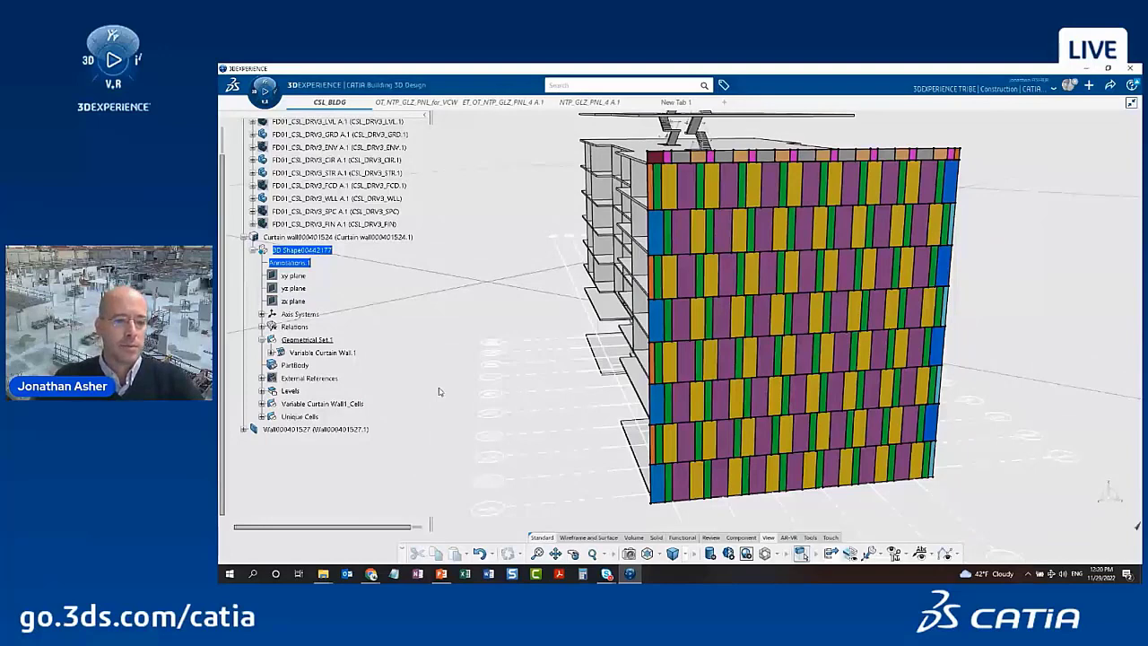
{"action": "left_click", "coordinate": [262, 404]}
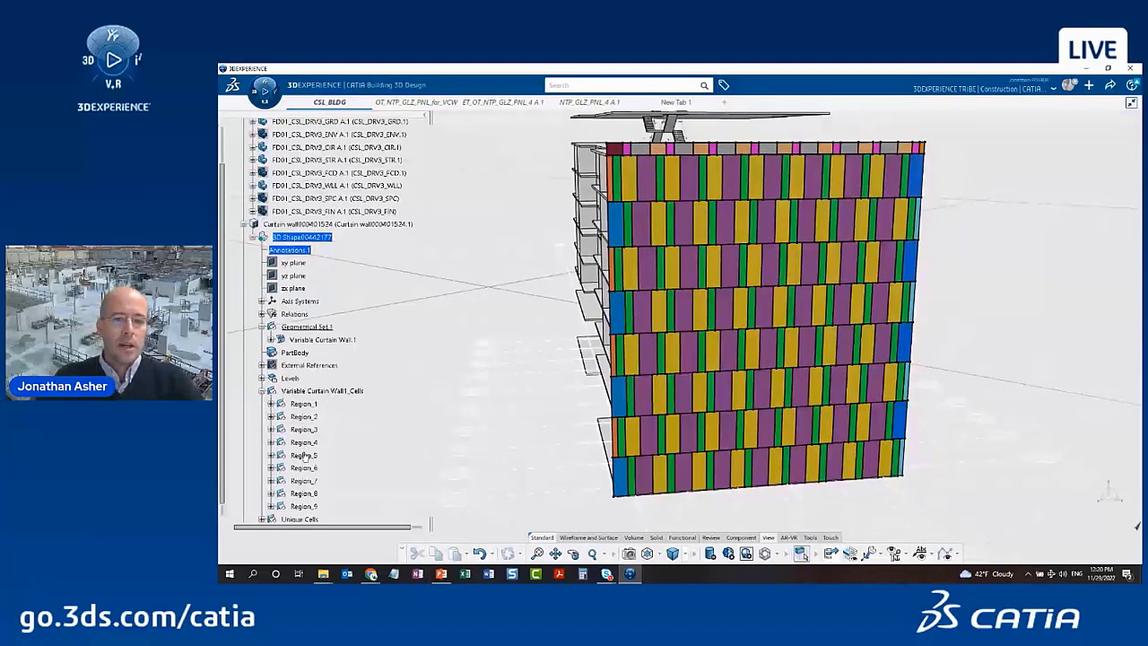
{"action": "scroll", "coordinate": [310, 399], "scroll_direction": "down", "scroll_amount": 3}
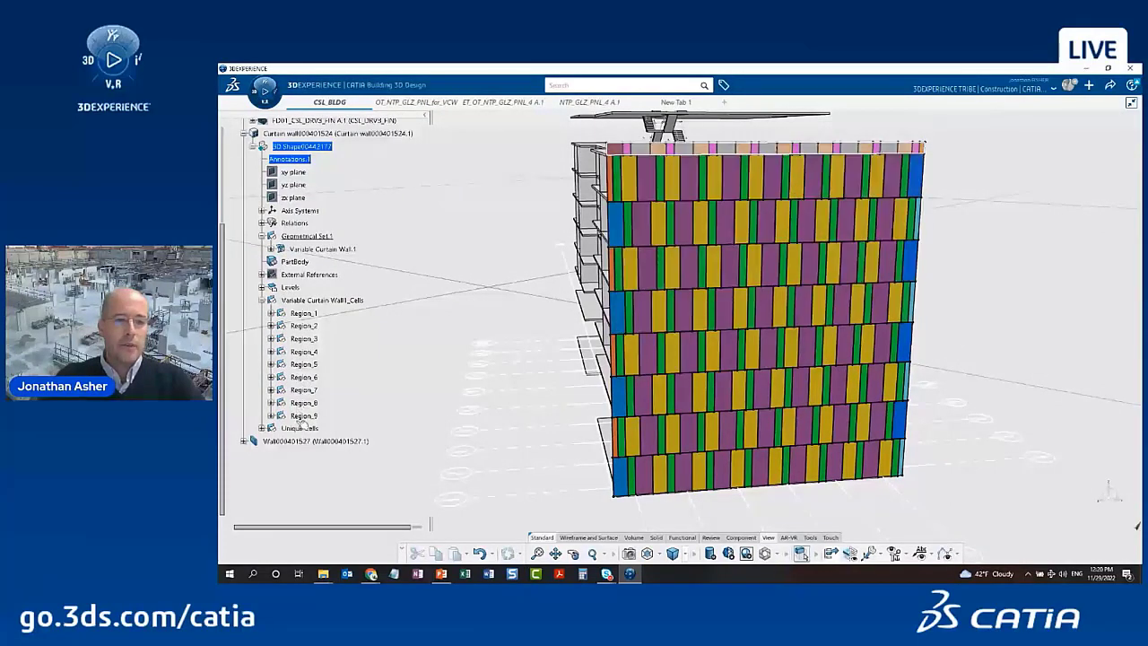
{"action": "left_click", "coordinate": [262, 300]}
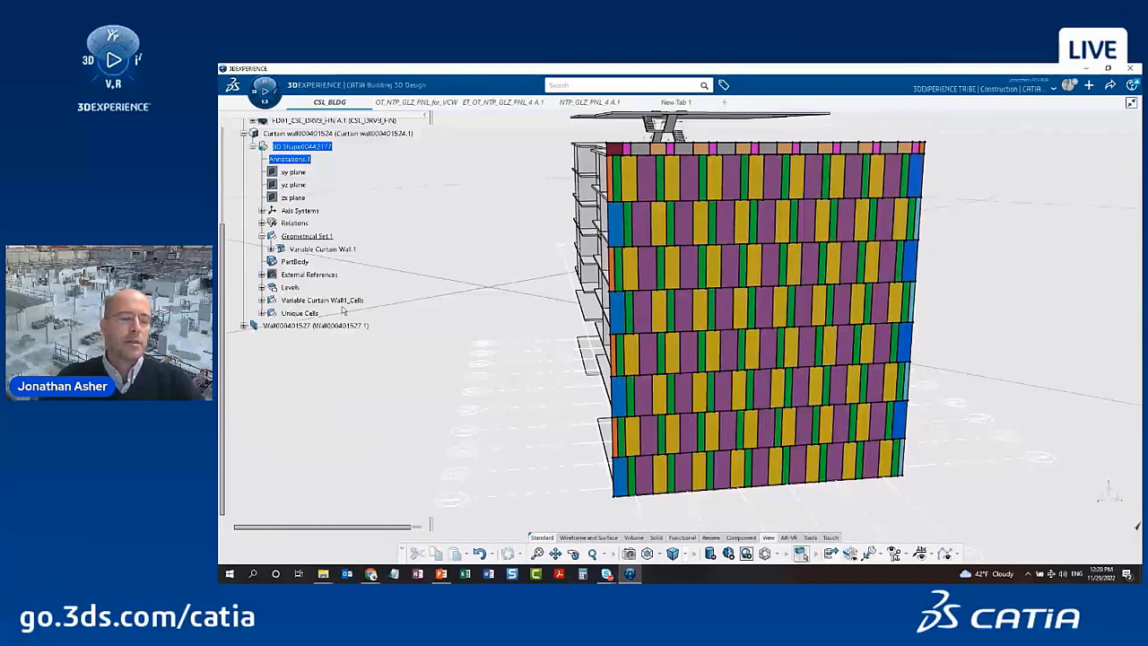
Show all the hidden cell sets in Unique Cells, from Cell Set.219 to Cell Set.230
{"action": "left_click", "coordinate": [262, 313]}
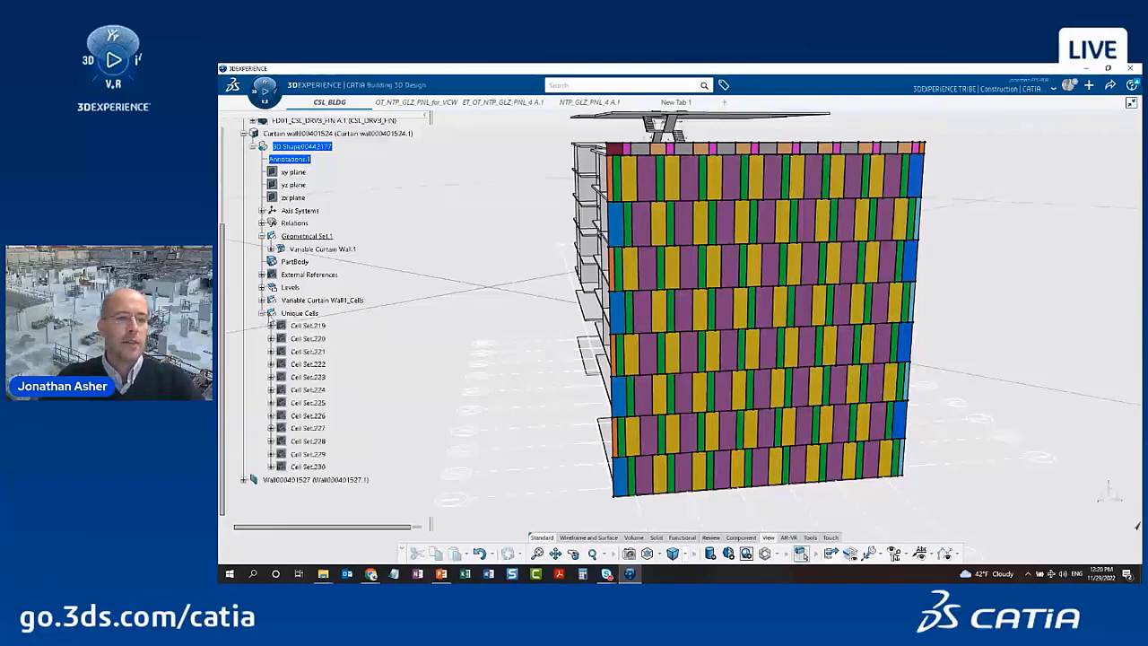
{"action": "left_click", "coordinate": [310, 326]}
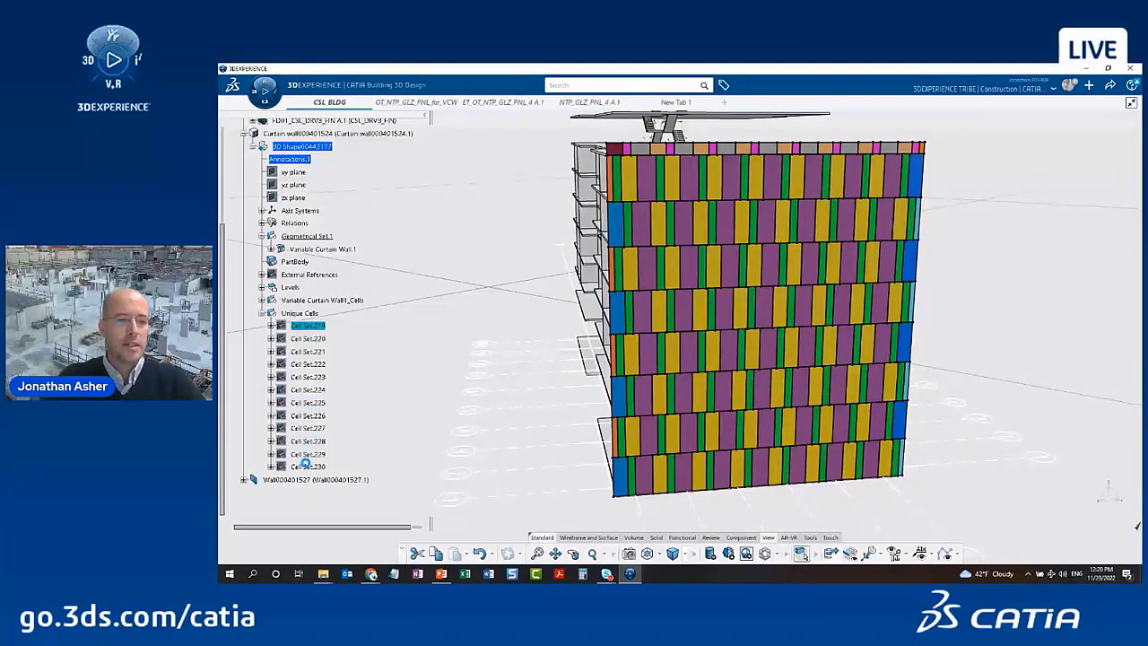
{"action": "left_click", "coordinate": [310, 467], "text": "shift"}
{"action": "right_click", "coordinate": [310, 468]}
{"action": "left_click", "coordinate": [322, 325]}
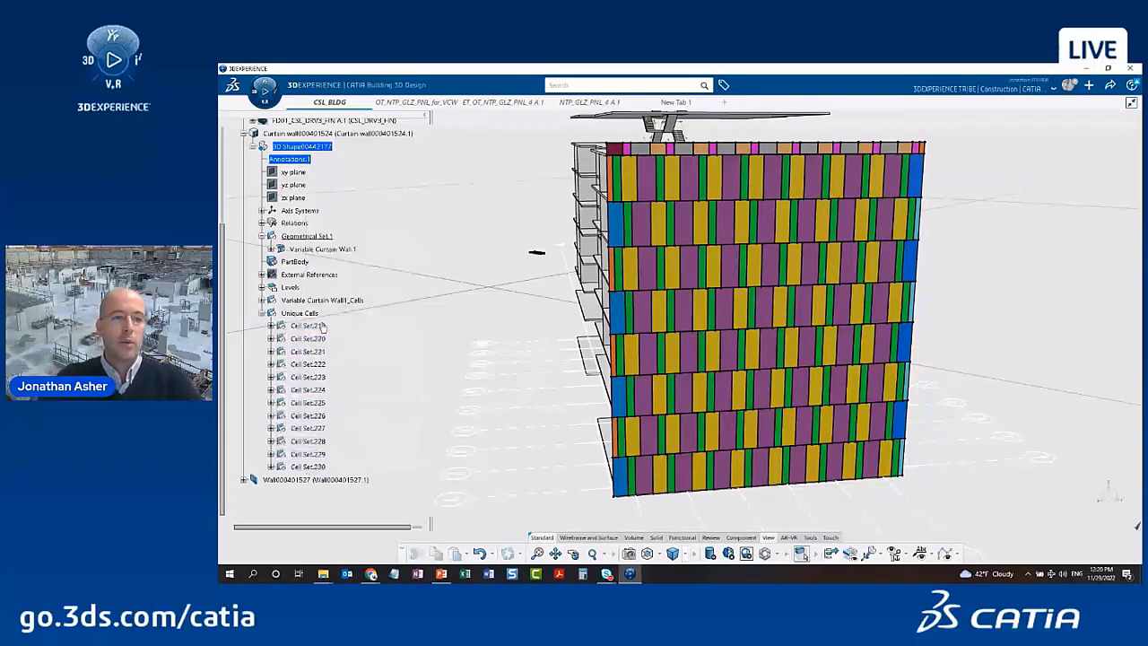
Select Cell Set.219 under Unique Cells and examine its geometry up close next to the building
{"action": "left_click", "coordinate": [301, 312]}
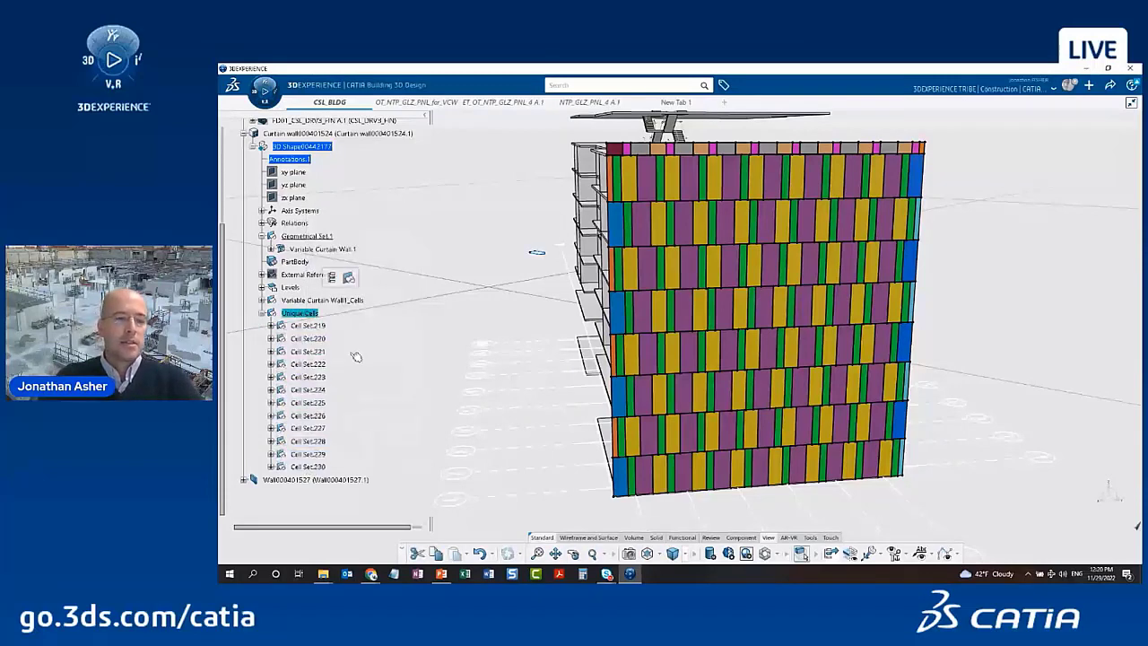
{"action": "left_click", "coordinate": [309, 327]}
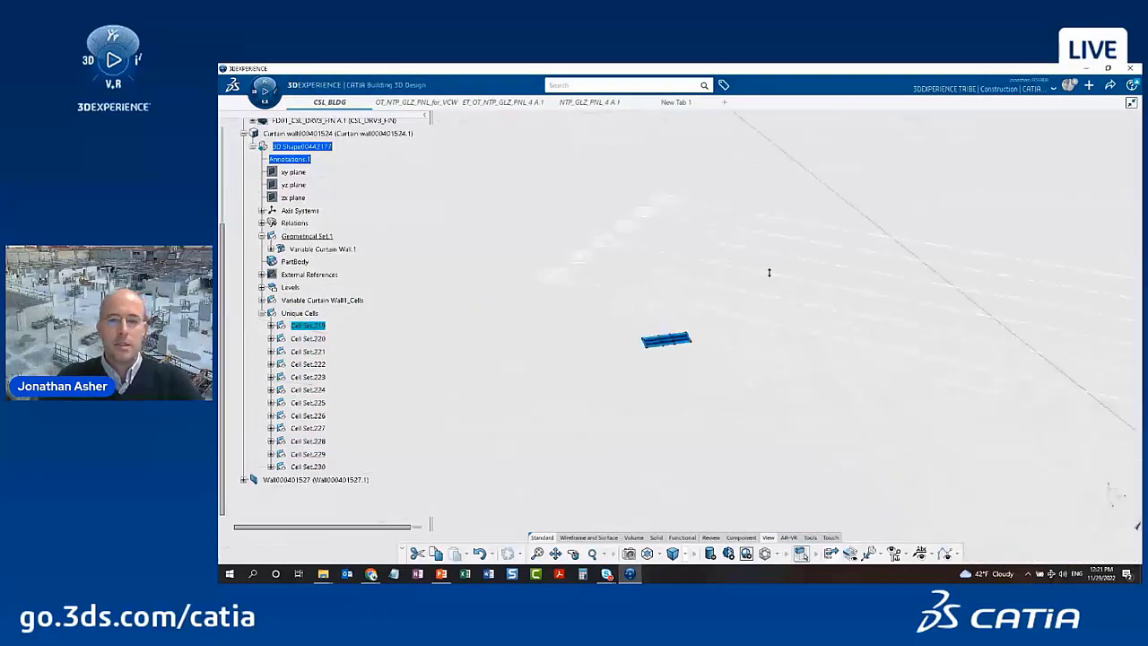
{"action": "middle_click_drag", "start_coordinate": [681, 148], "coordinate": [466, 310]}
{"action": "middle_click", "coordinate": [585, 330]}
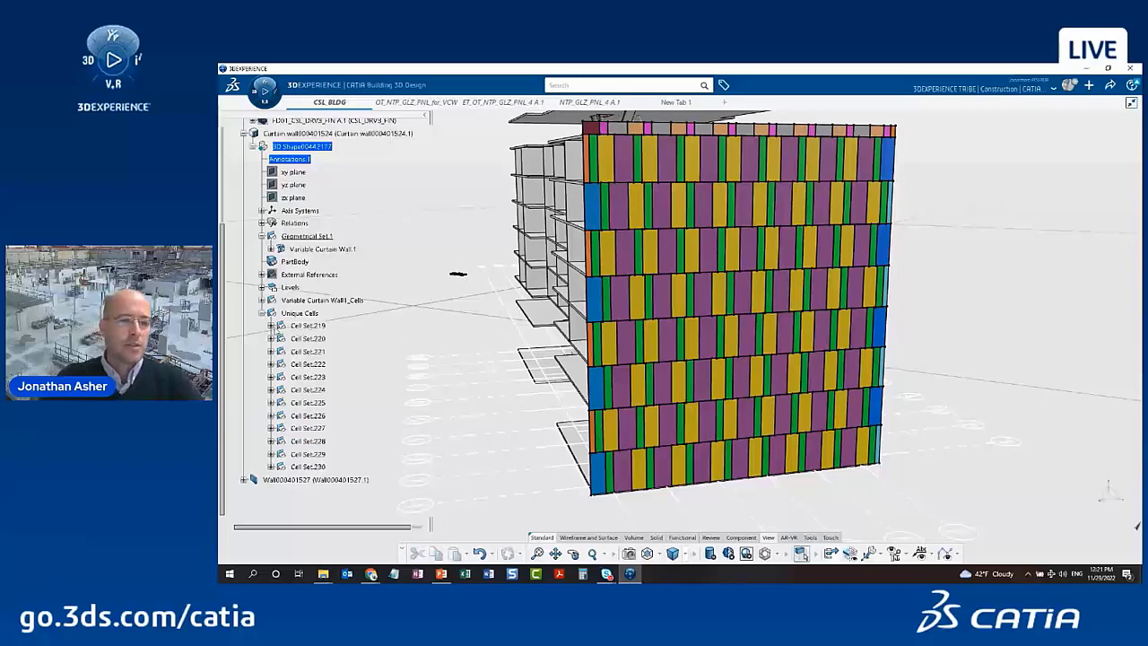
Expand Cell Set.219 and show its four hidden axis systems, Axis System.250 to Axis System.253
{"action": "left_click", "coordinate": [270, 326]}
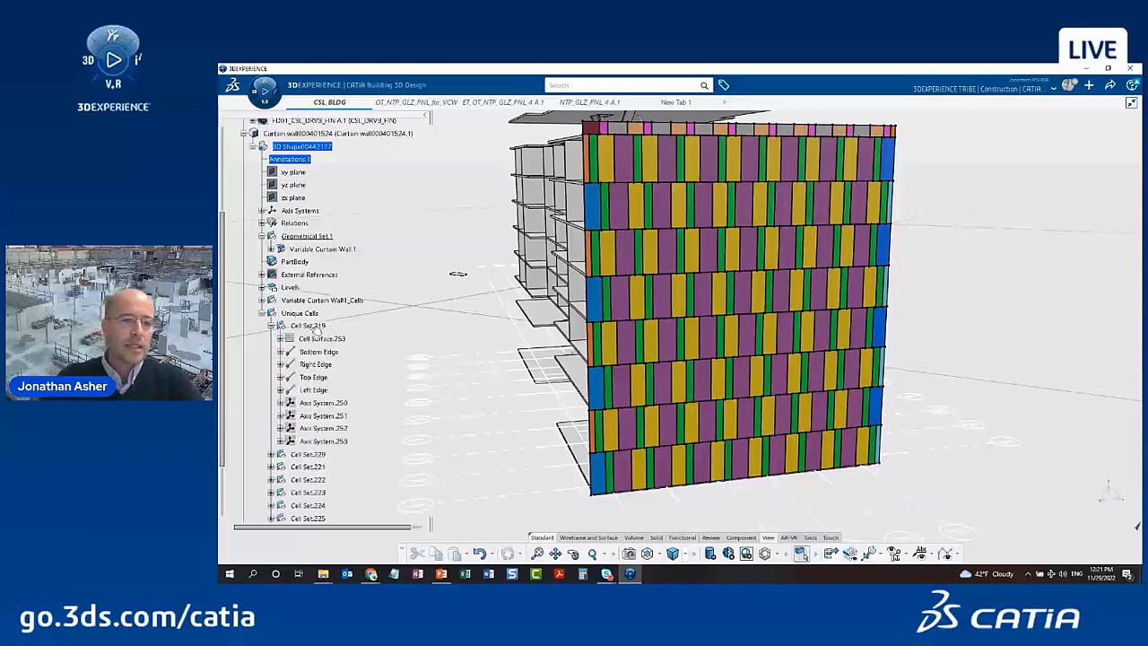
{"action": "left_click", "coordinate": [313, 326]}
{"action": "left_click", "coordinate": [321, 402]}
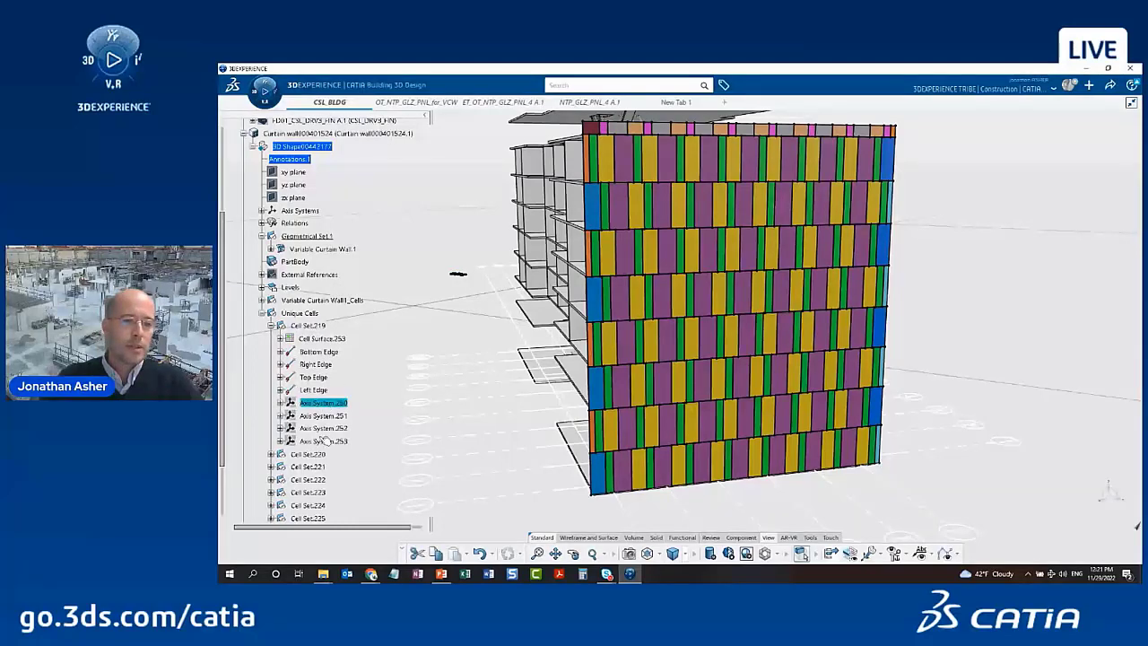
{"action": "left_click", "coordinate": [323, 440], "text": "shift"}
{"action": "right_click", "coordinate": [325, 441]}
{"action": "key", "text": "h"}
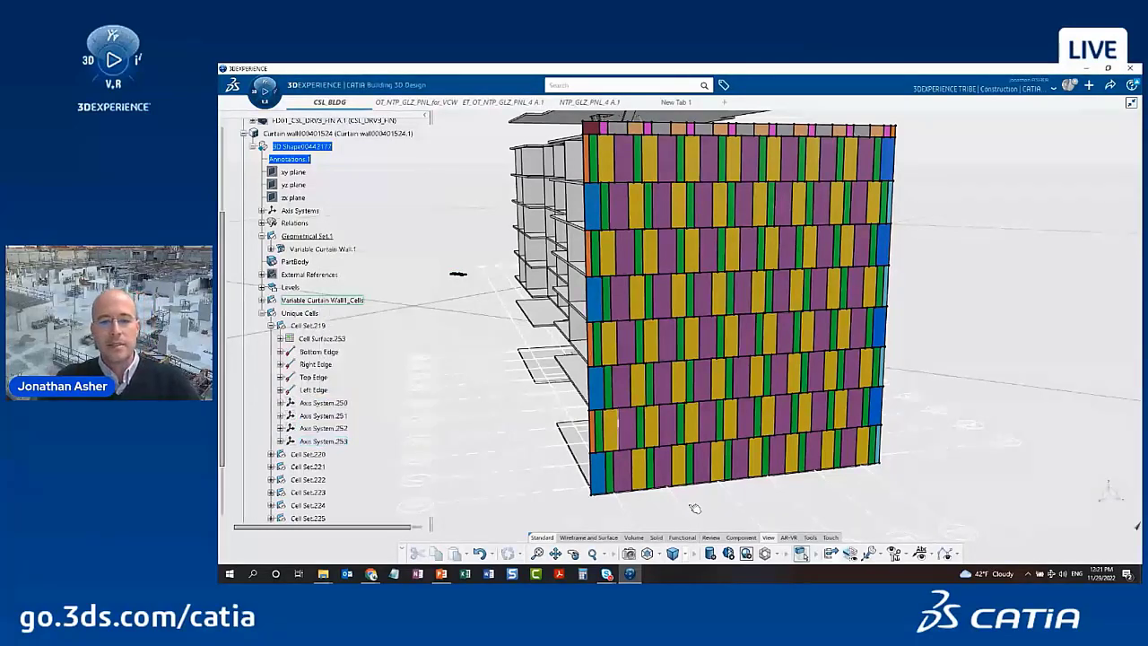
Turn on the display of axes and planes and highlight Cell Set.219's four axis systems on the façade
{"action": "left_click", "coordinate": [710, 552]}
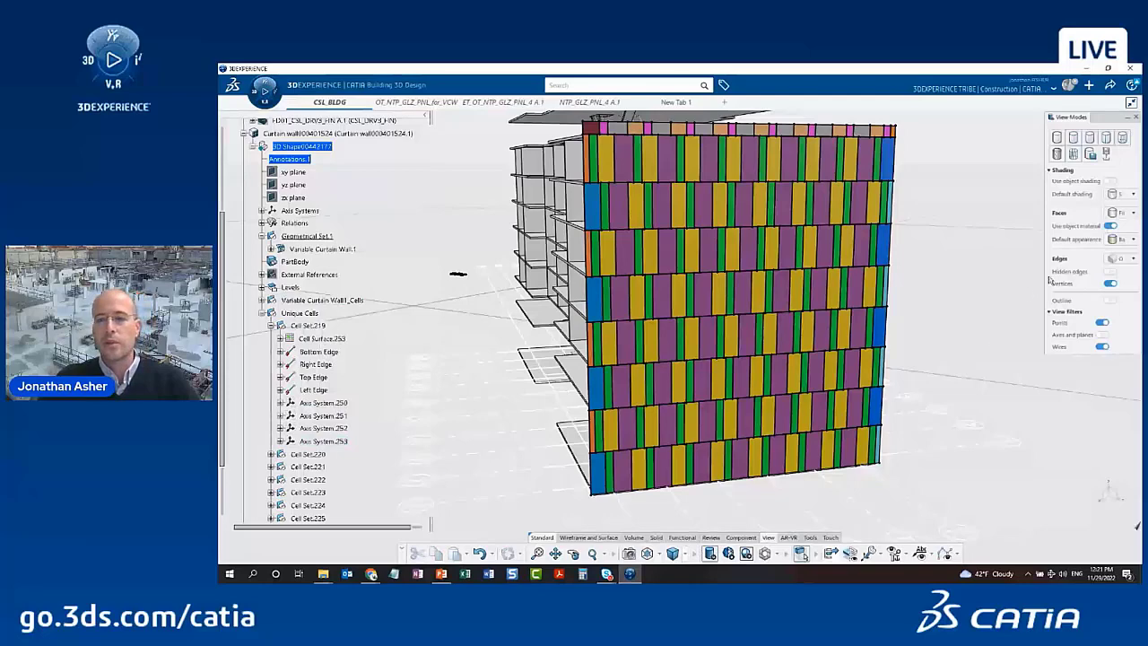
{"action": "left_click", "coordinate": [1102, 333]}
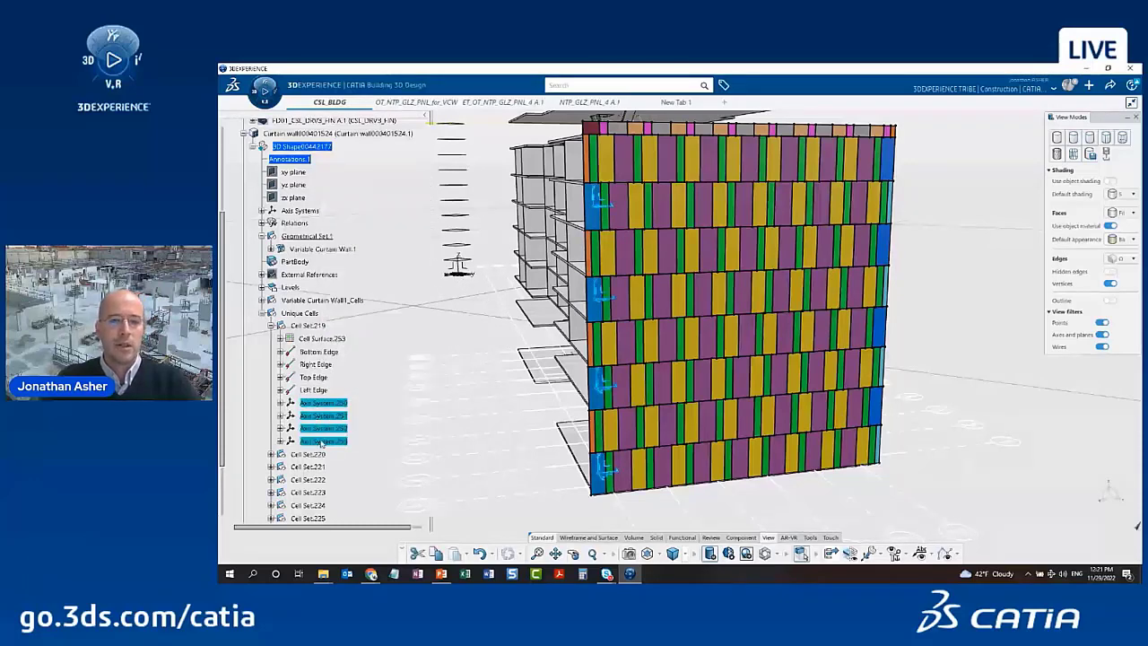
{"action": "left_click", "coordinate": [267, 327]}
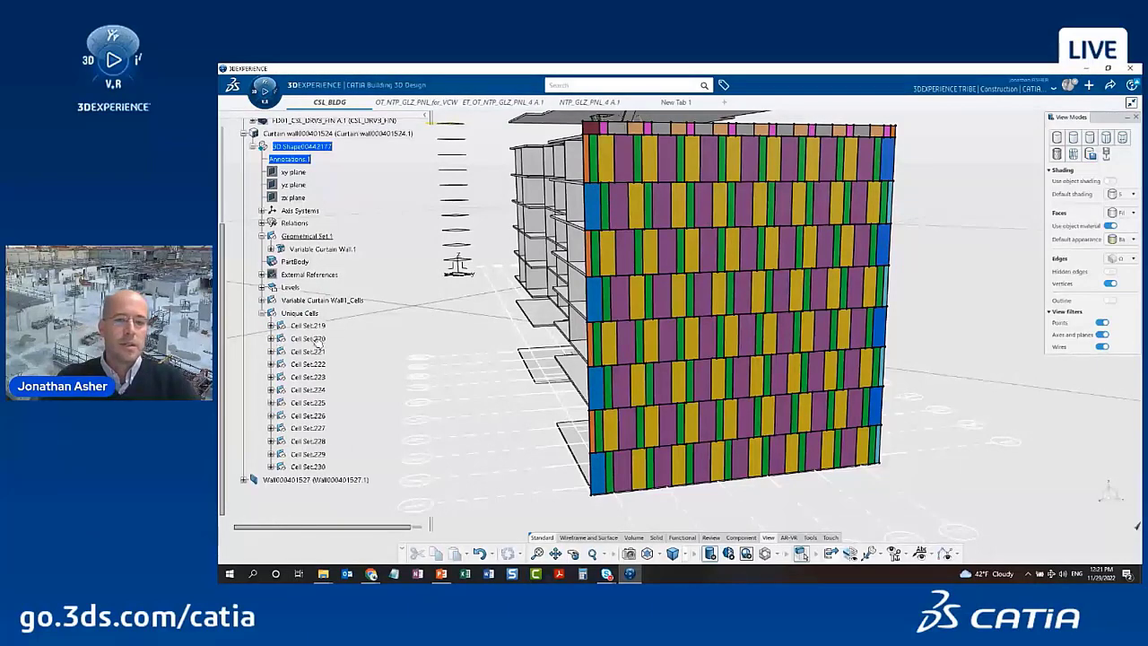
Expand Cell Set.220 and show its hidden axis systems, from Axis System.254 to Axis System.317
{"action": "left_click", "coordinate": [306, 338]}
{"action": "left_click", "coordinate": [271, 338]}
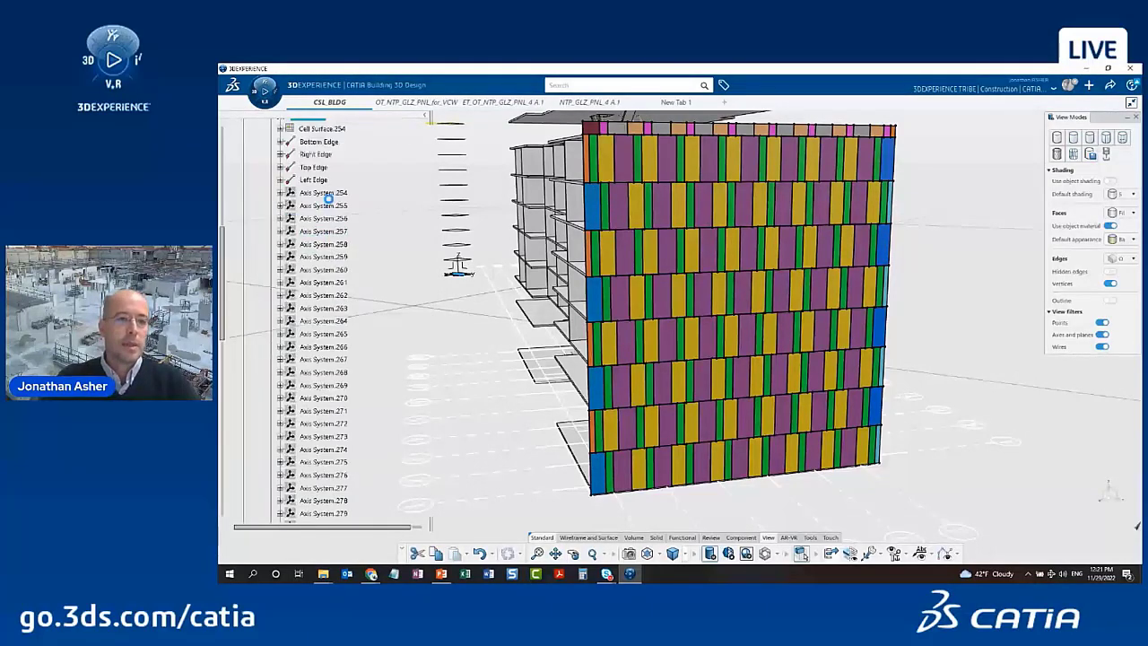
{"action": "scroll", "coordinate": [323, 293], "scroll_direction": "down", "scroll_amount": 5}
{"action": "scroll", "coordinate": [323, 294], "scroll_direction": "down", "scroll_amount": 5}
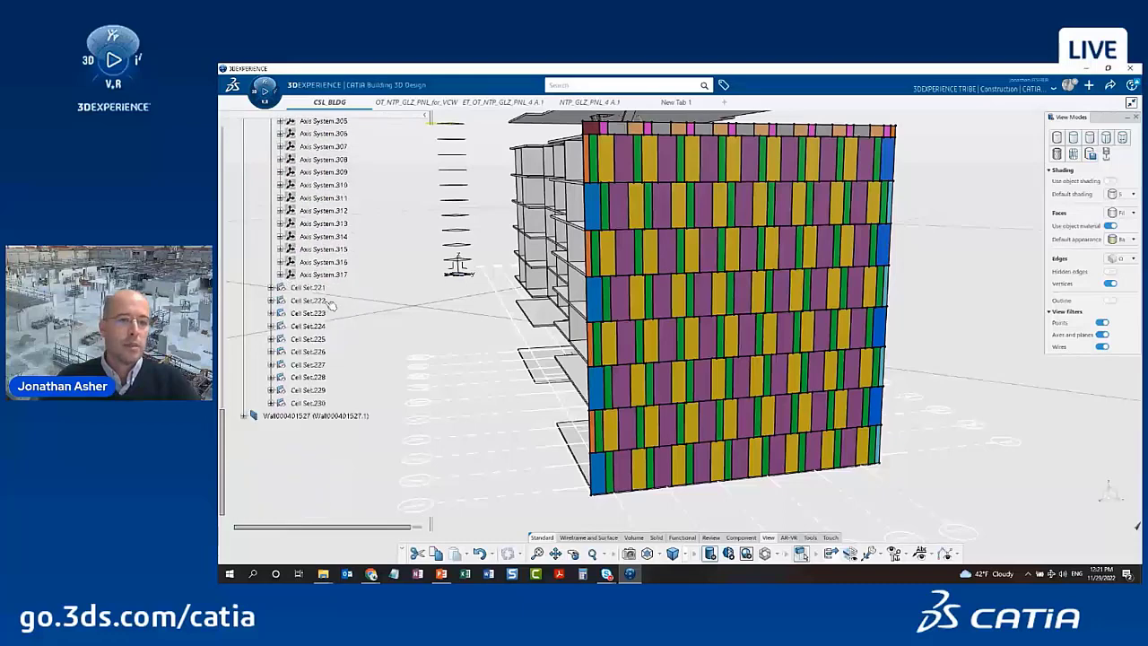
{"action": "left_click", "coordinate": [338, 275], "text": "shift"}
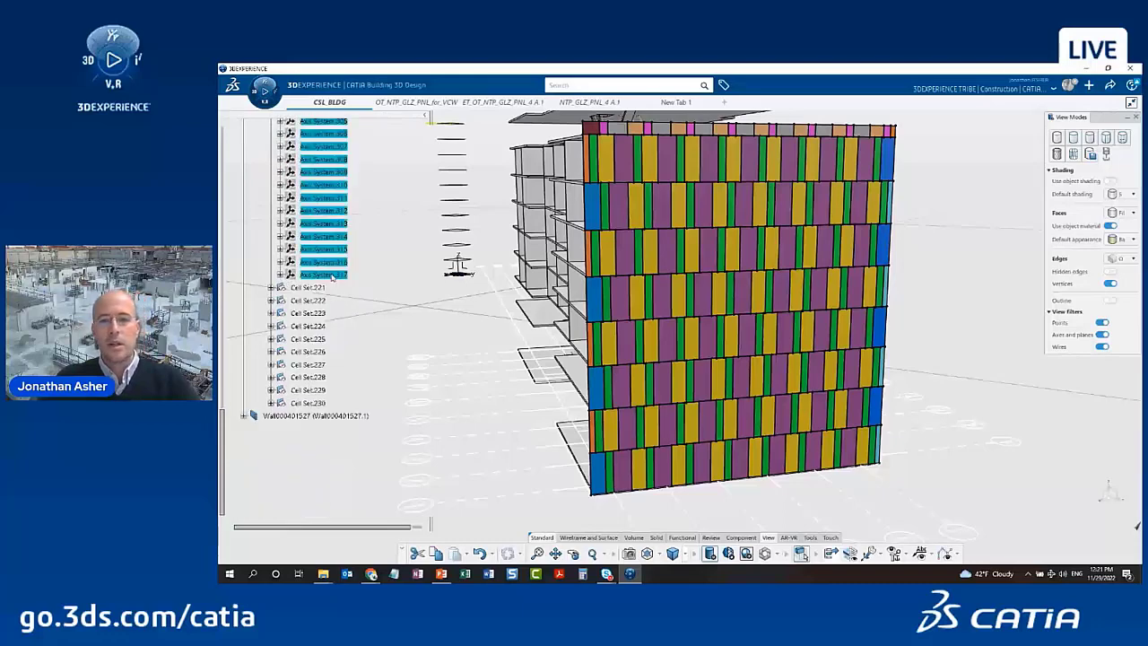
{"action": "right_click", "coordinate": [332, 277]}
{"action": "left_click", "coordinate": [346, 313]}
Hide Axis System.254 to Axis System.317 again and collapse Cell Set.220
{"action": "scroll", "coordinate": [341, 389], "scroll_direction": "up", "scroll_amount": 5}
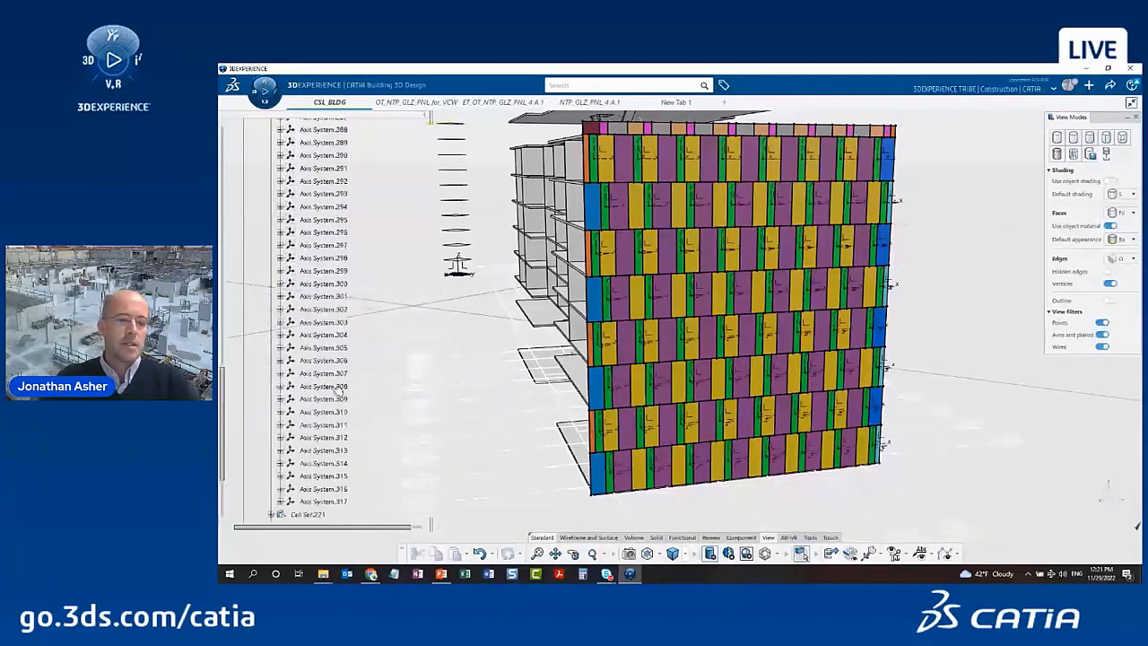
{"action": "scroll", "coordinate": [338, 412], "scroll_direction": "down", "scroll_amount": 2}
{"action": "scroll", "coordinate": [337, 413], "scroll_direction": "up", "scroll_amount": 6}
{"action": "scroll", "coordinate": [336, 408], "scroll_direction": "up", "scroll_amount": 10}
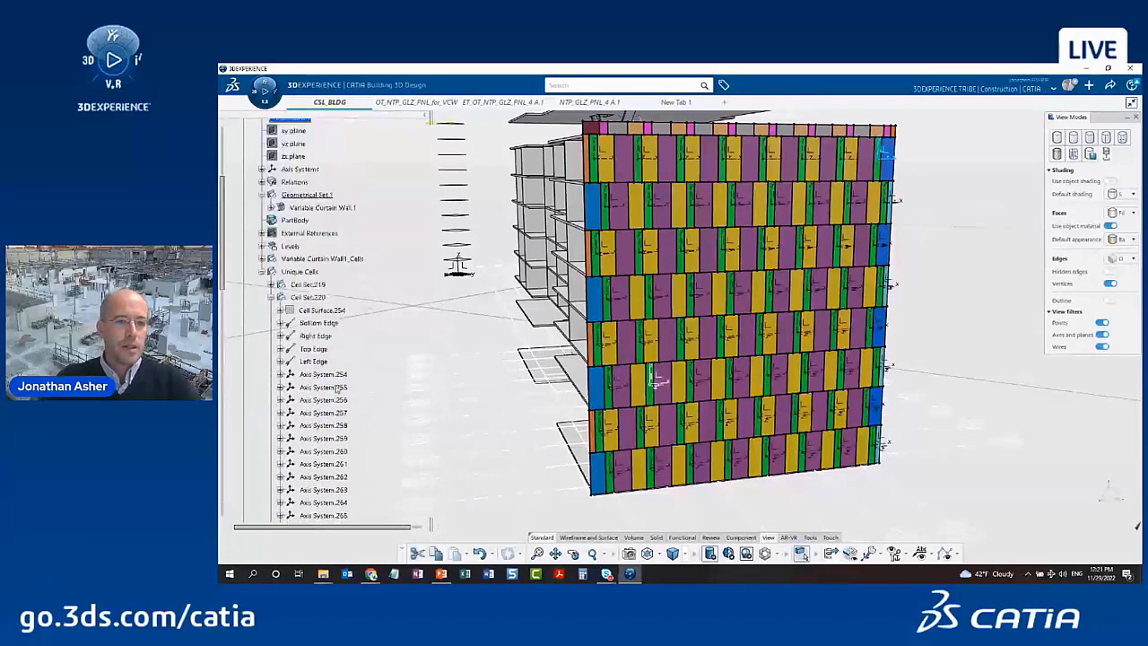
{"action": "left_click", "coordinate": [341, 375], "text": "shift"}
{"action": "right_click", "coordinate": [341, 375]}
{"action": "left_click", "coordinate": [348, 146]}
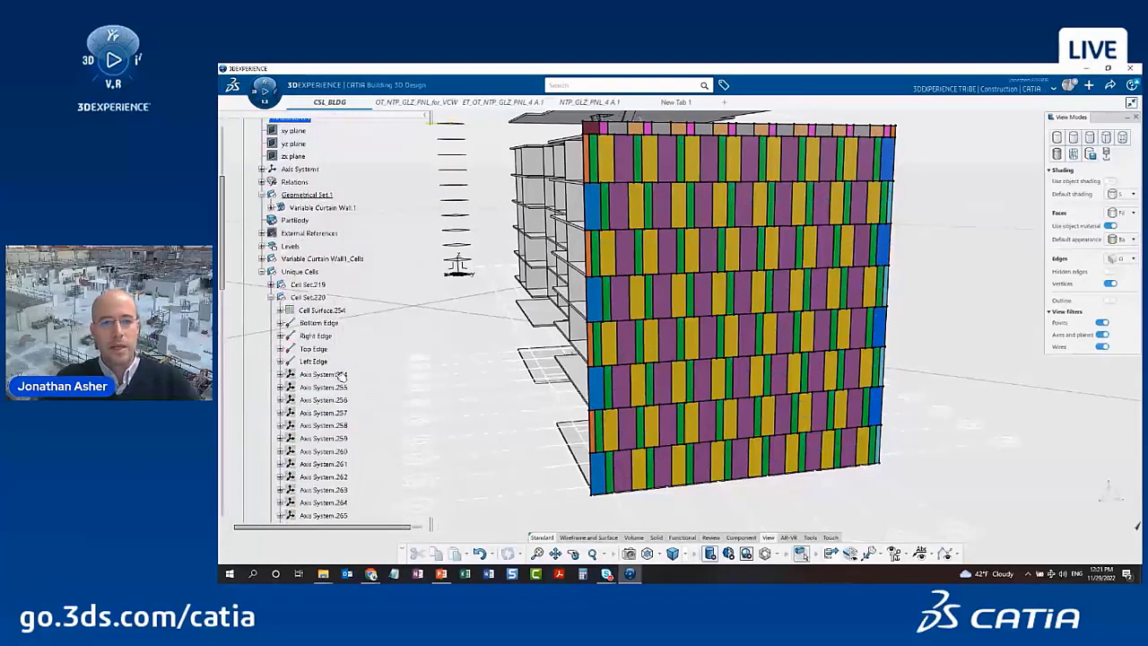
{"action": "left_click", "coordinate": [270, 298]}
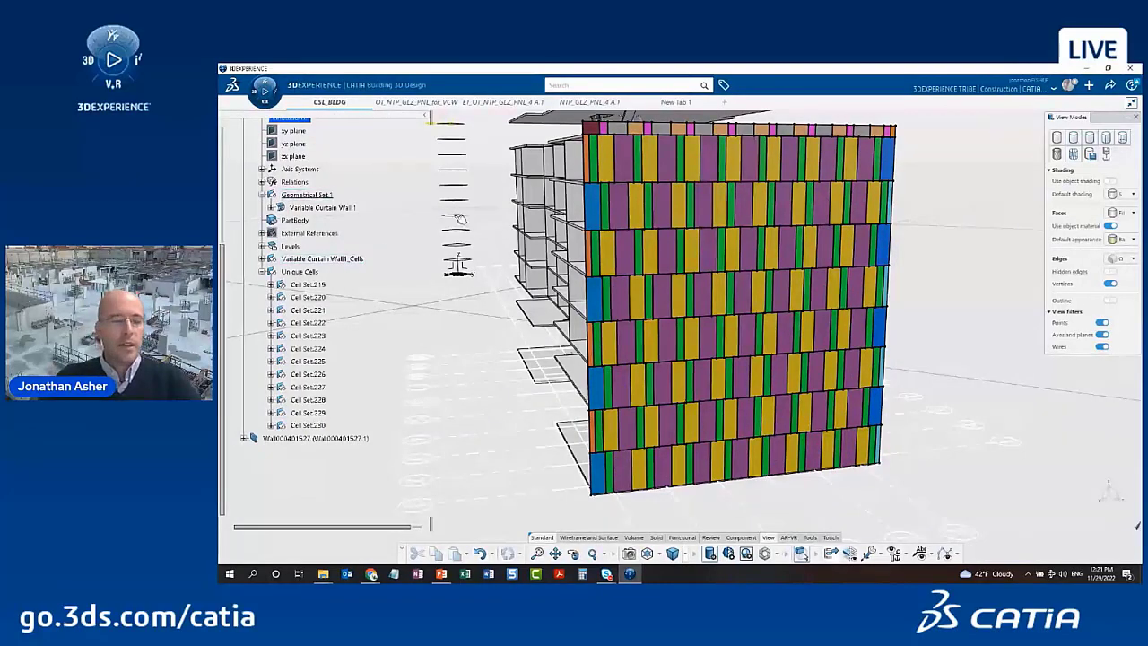
Switch the axes and planes display off and back on, and close the view mode settings
{"action": "left_click", "coordinate": [312, 273]}
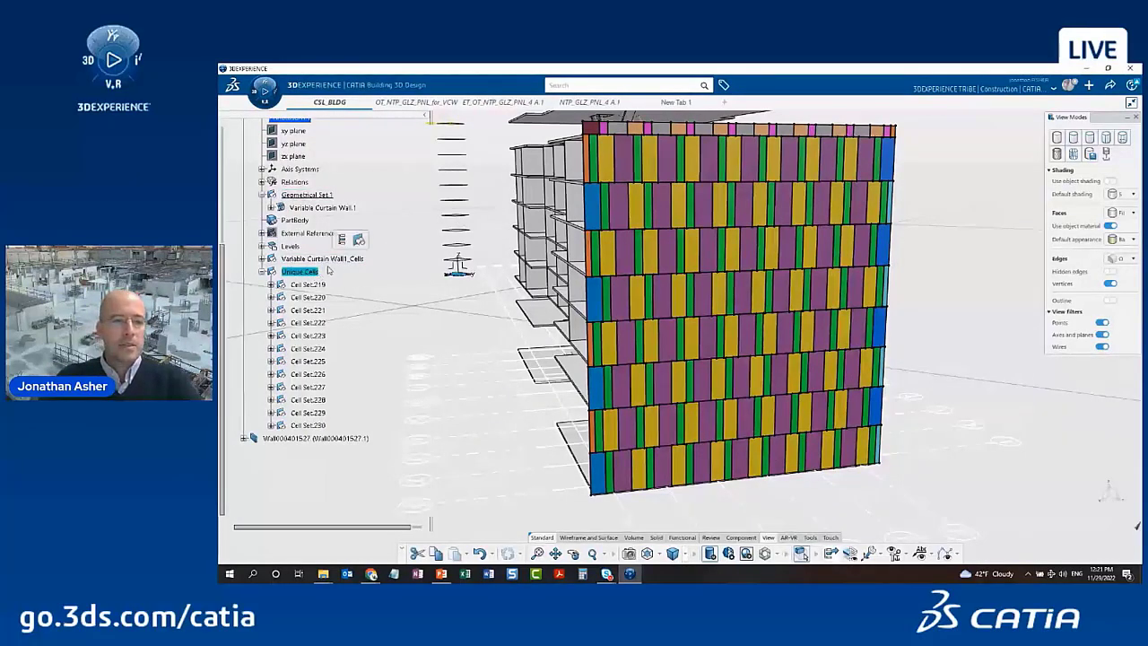
{"action": "left_click", "coordinate": [328, 261]}
{"action": "left_click", "coordinate": [396, 314]}
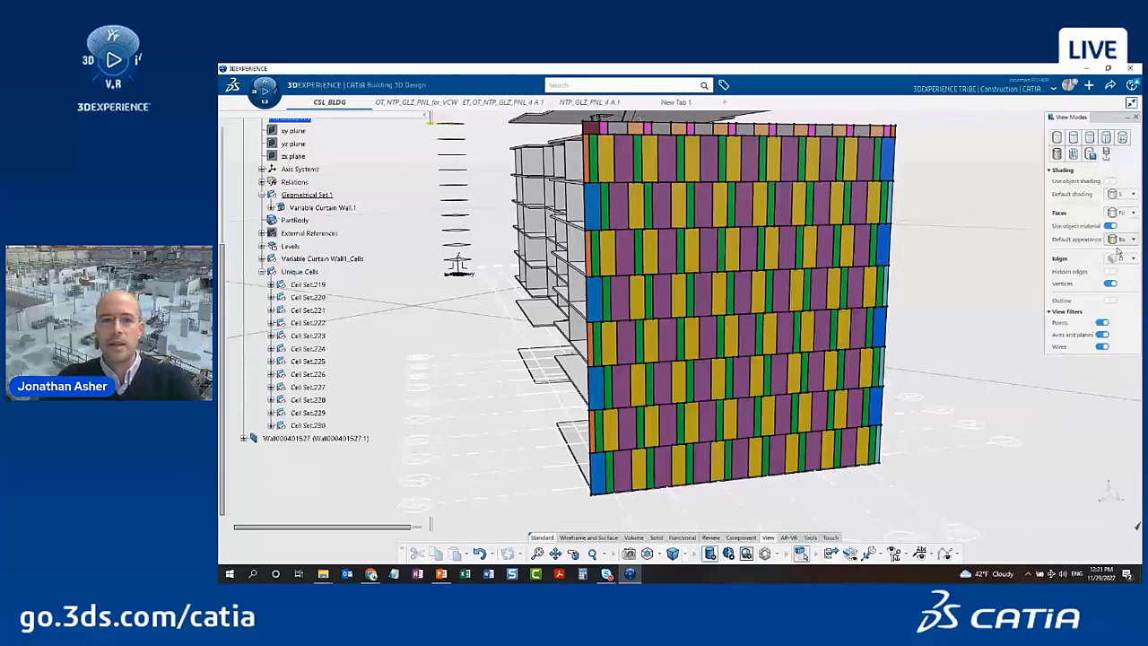
{"action": "left_click", "coordinate": [1102, 335]}
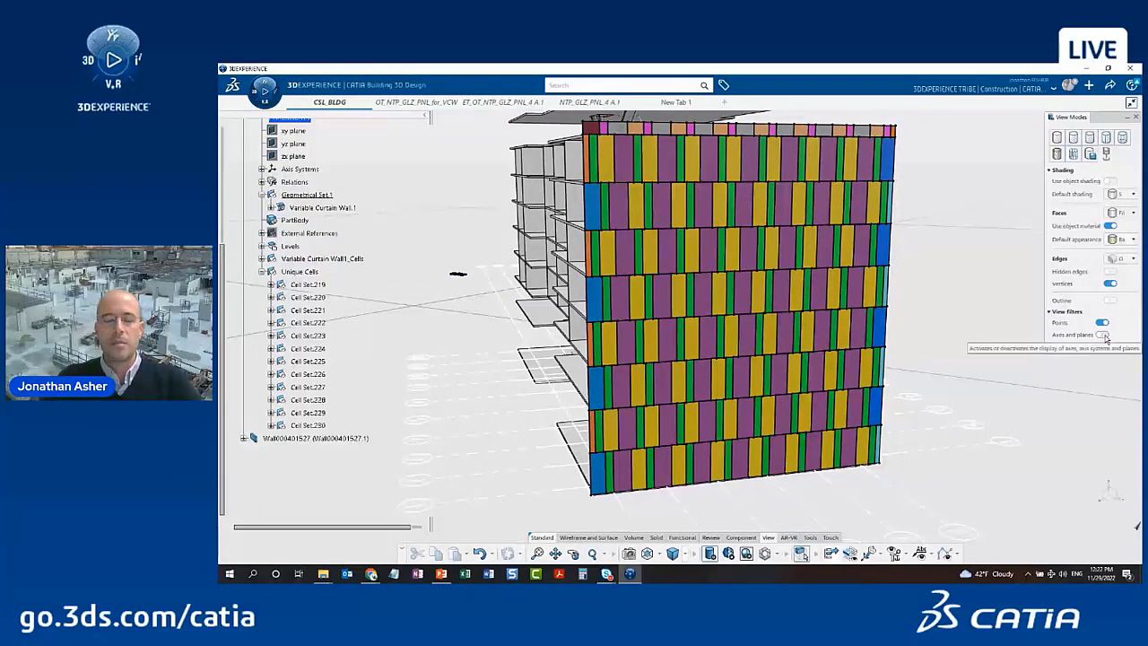
{"action": "left_click", "coordinate": [1102, 335]}
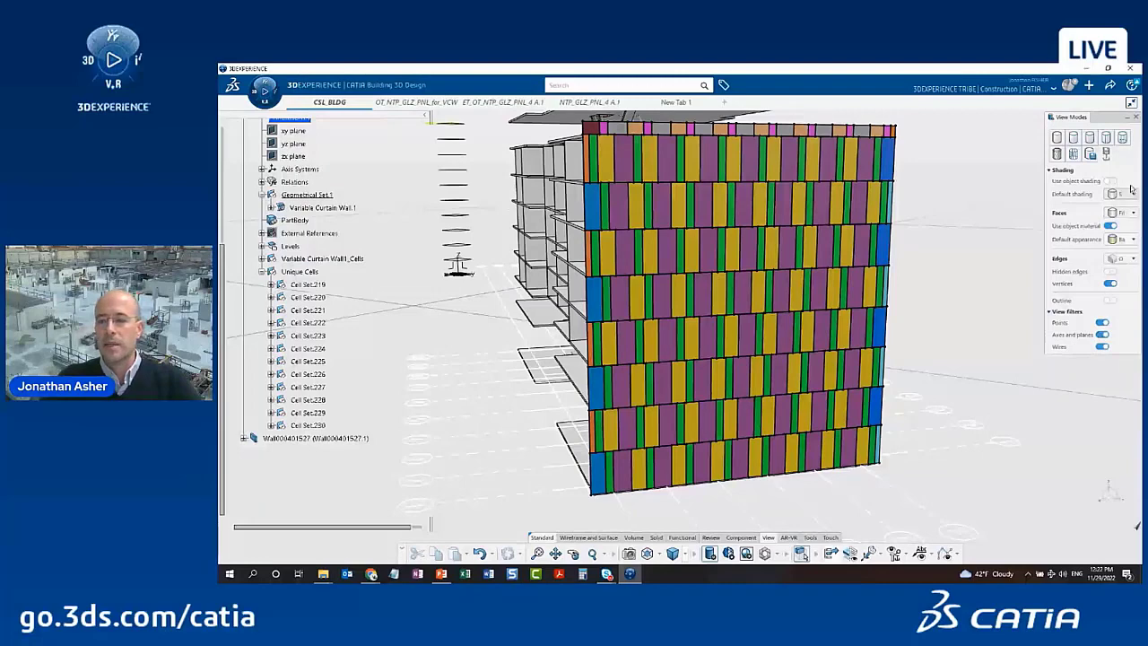
{"action": "left_click", "coordinate": [1135, 117]}
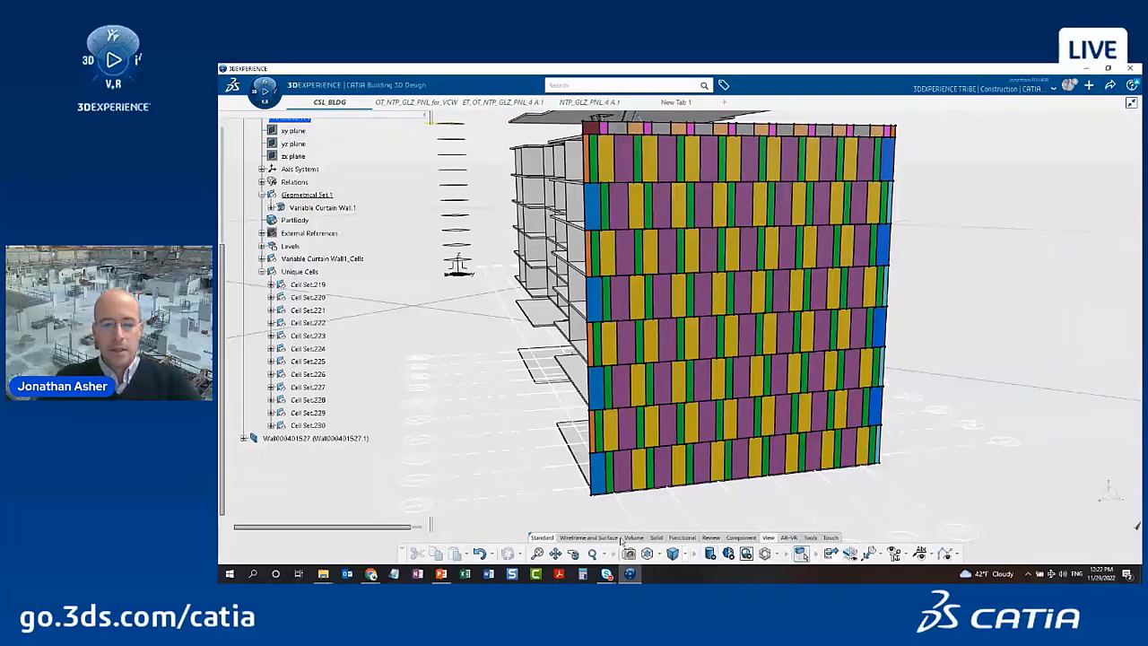
Start Capture Component Specifications with the Curtain wall type and the OT_NTP_GLZ_PNL object type
{"action": "left_click", "coordinate": [740, 537]}
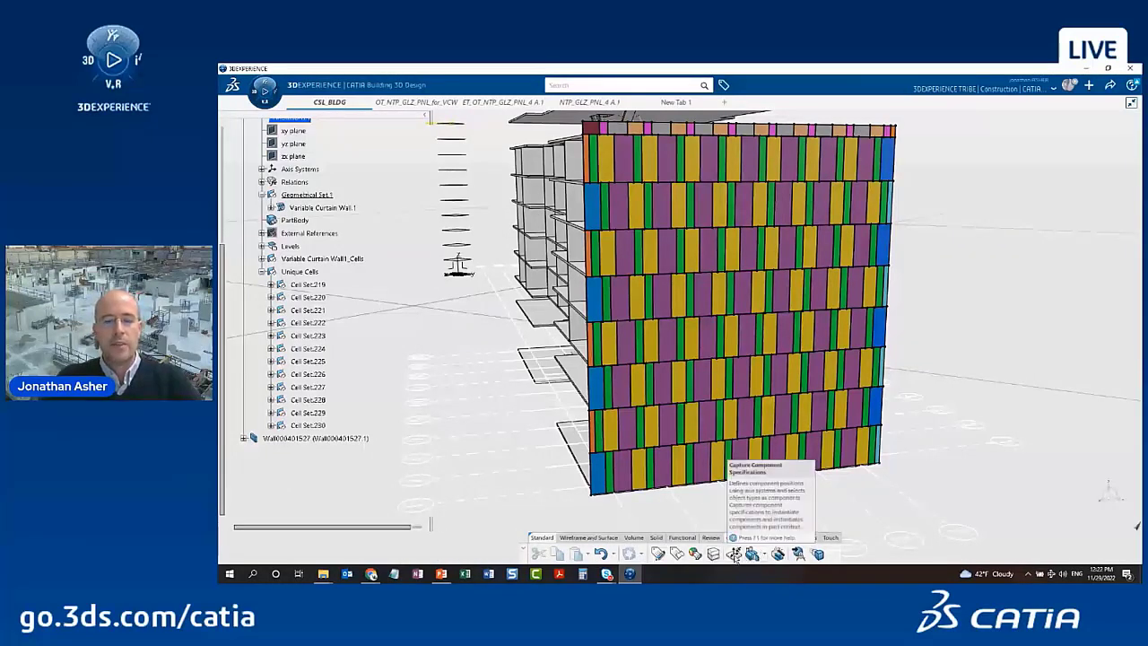
{"action": "left_click", "coordinate": [736, 556]}
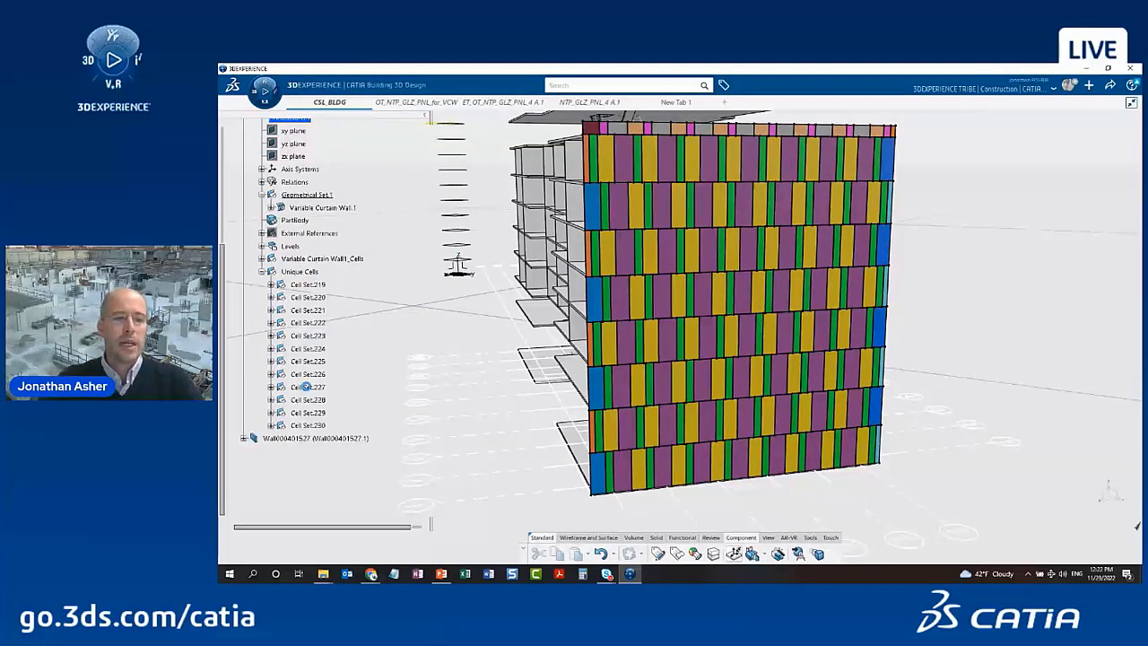
{"action": "left_click_drag", "start_coordinate": [679, 331], "coordinate": [933, 226]}
{"action": "middle_click_drag", "start_coordinate": [786, 330], "coordinate": [558, 280]}
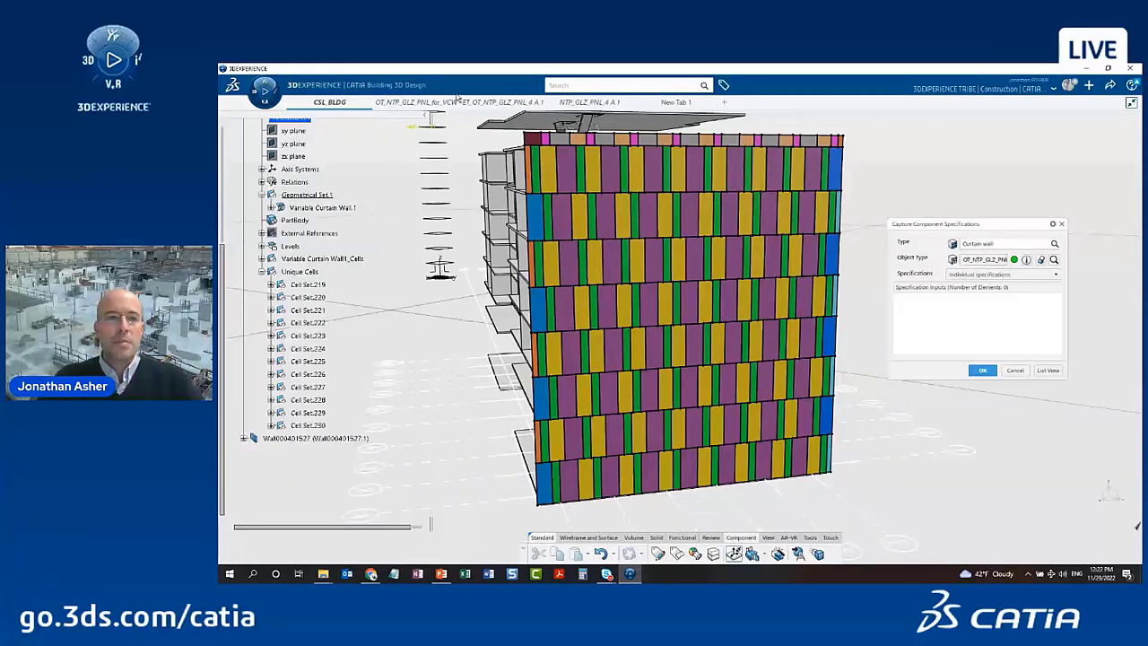
Set the specifications to a selection pattern and take the axis systems from Unique Cells with all children
{"action": "left_click", "coordinate": [1012, 273]}
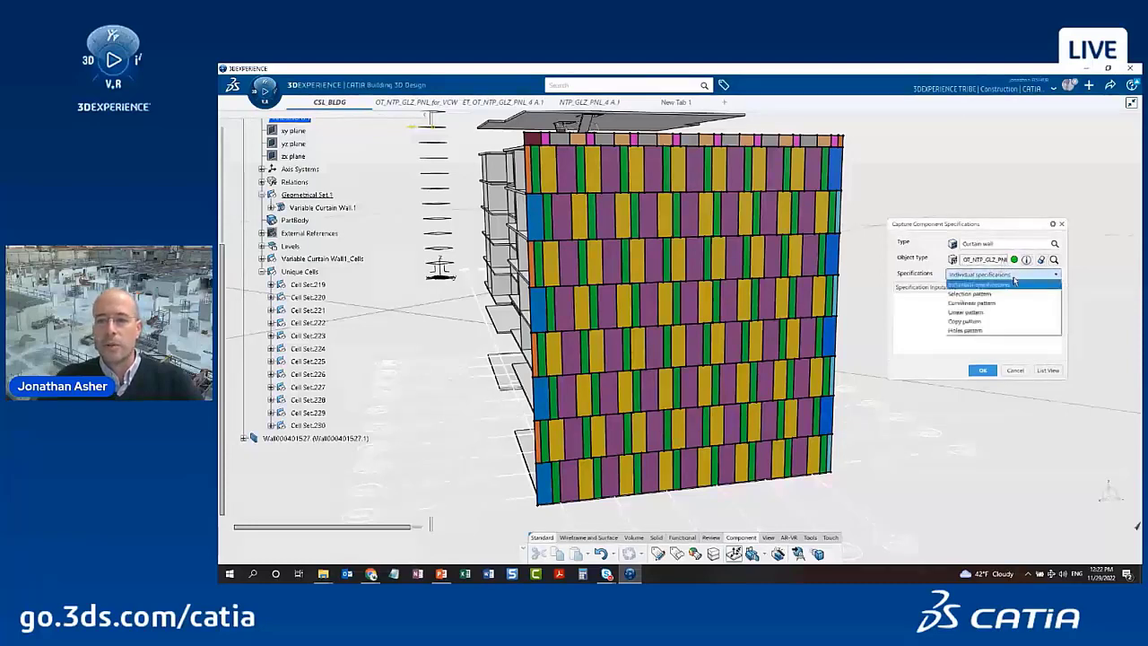
{"action": "left_click", "coordinate": [1000, 295]}
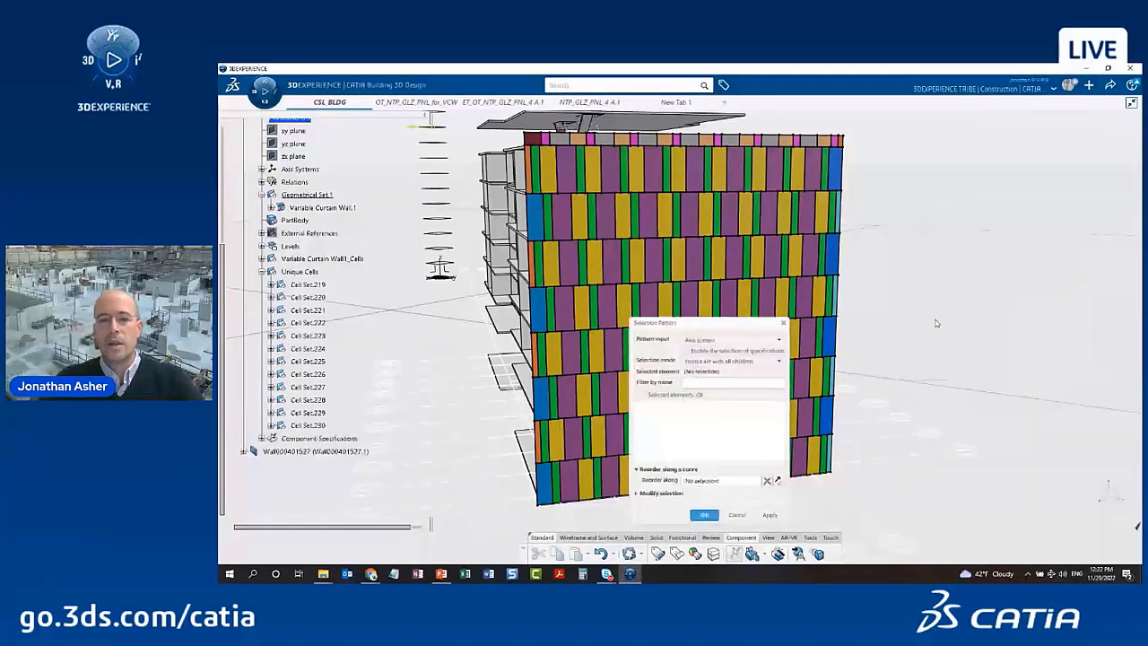
{"action": "left_click_drag", "start_coordinate": [722, 325], "coordinate": [1019, 230]}
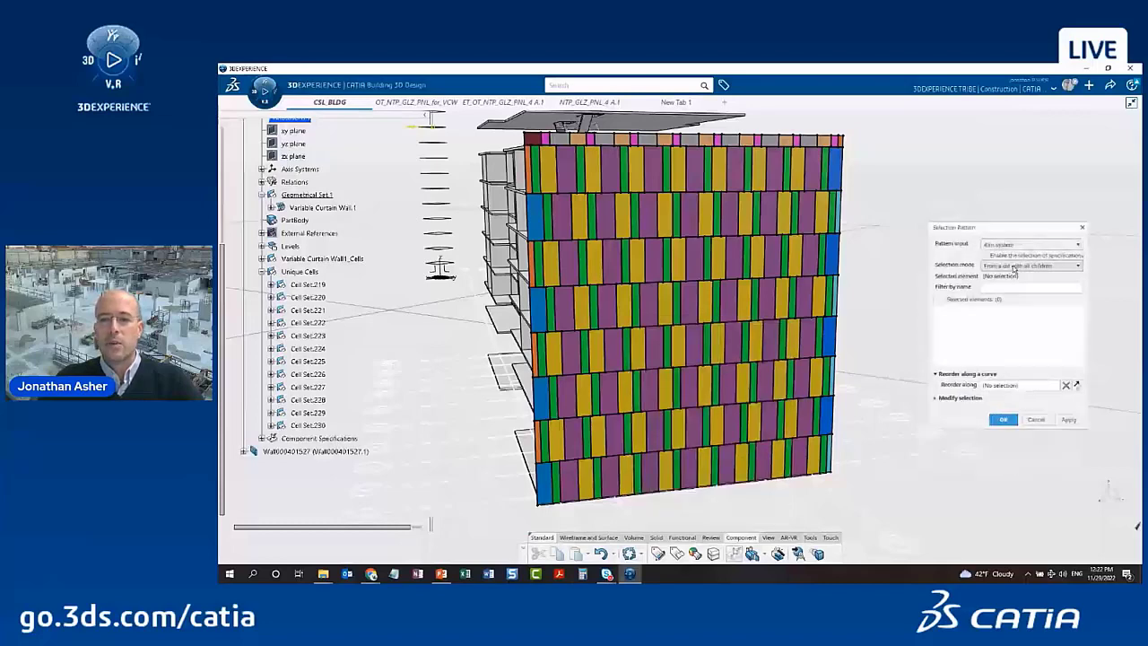
{"action": "left_click", "coordinate": [298, 271]}
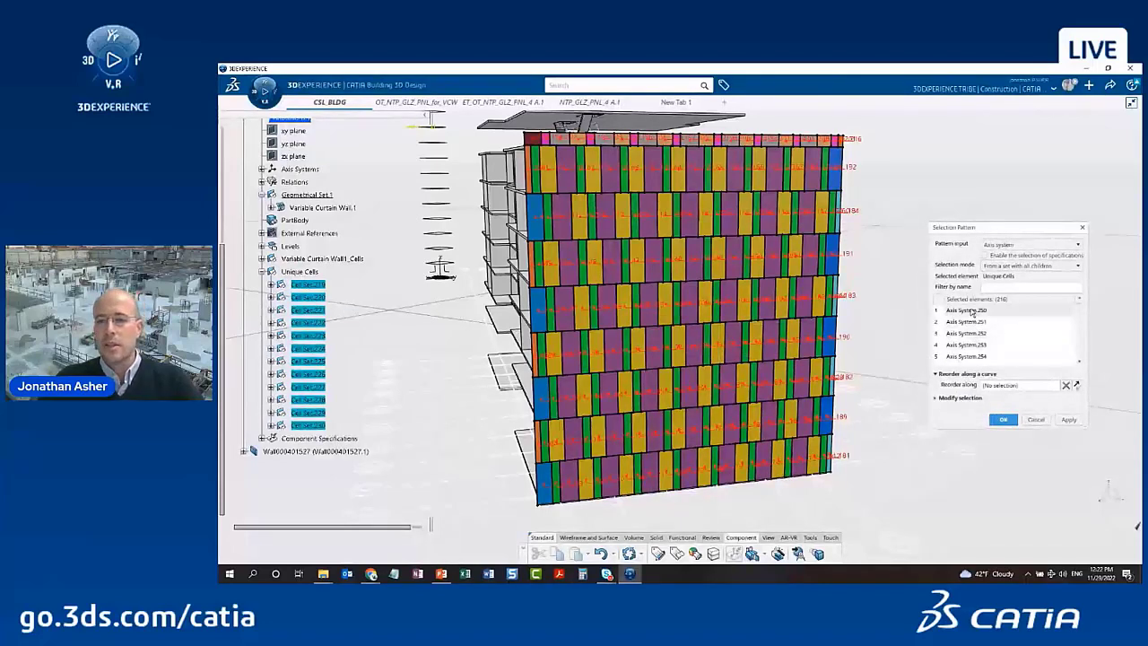
Review the list of axis systems selected for the pattern and cancel the selection pattern
{"action": "scroll", "coordinate": [970, 314], "scroll_direction": "down", "scroll_amount": 5}
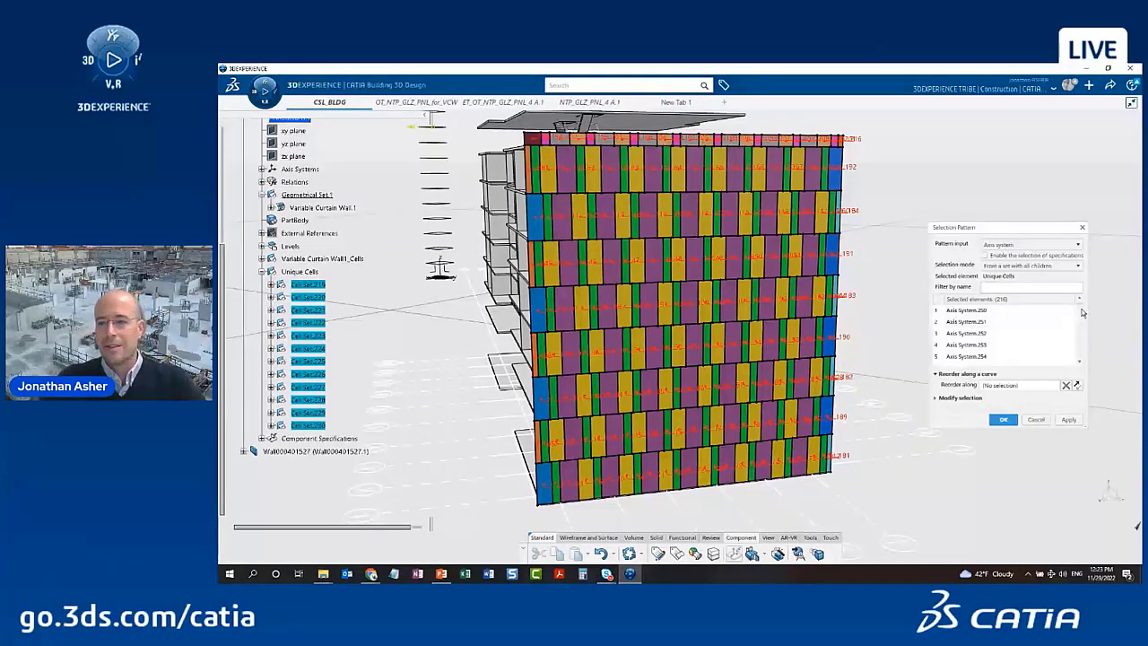
{"action": "scroll", "coordinate": [1080, 306], "scroll_direction": "down", "scroll_amount": 4}
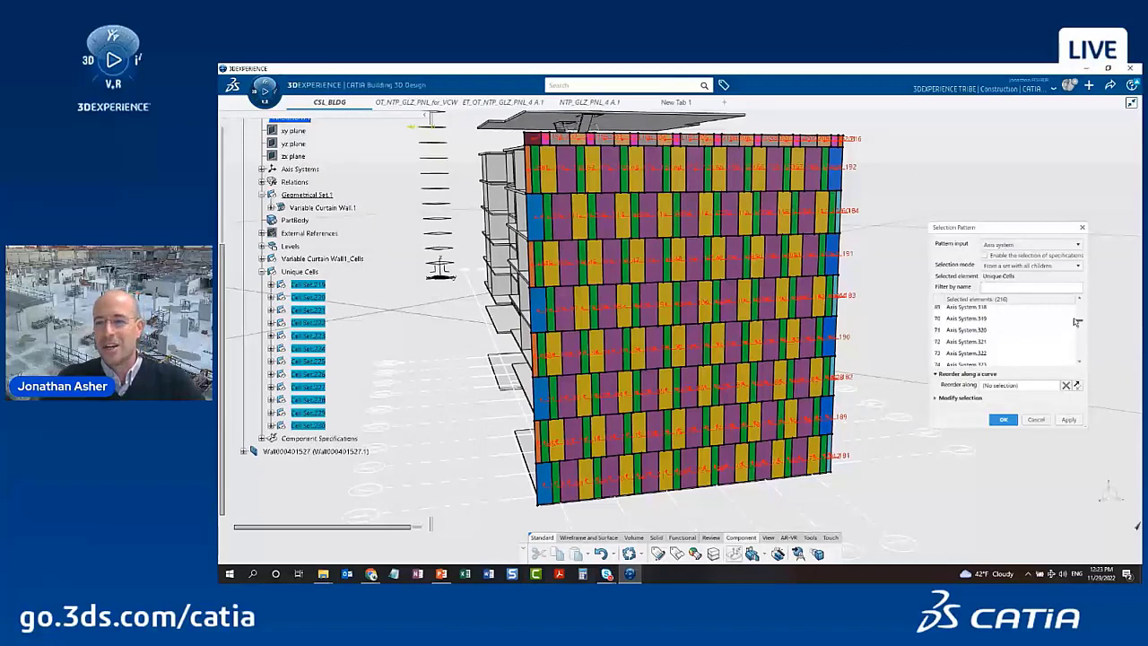
{"action": "scroll", "coordinate": [1081, 306], "scroll_direction": "down", "scroll_amount": 4}
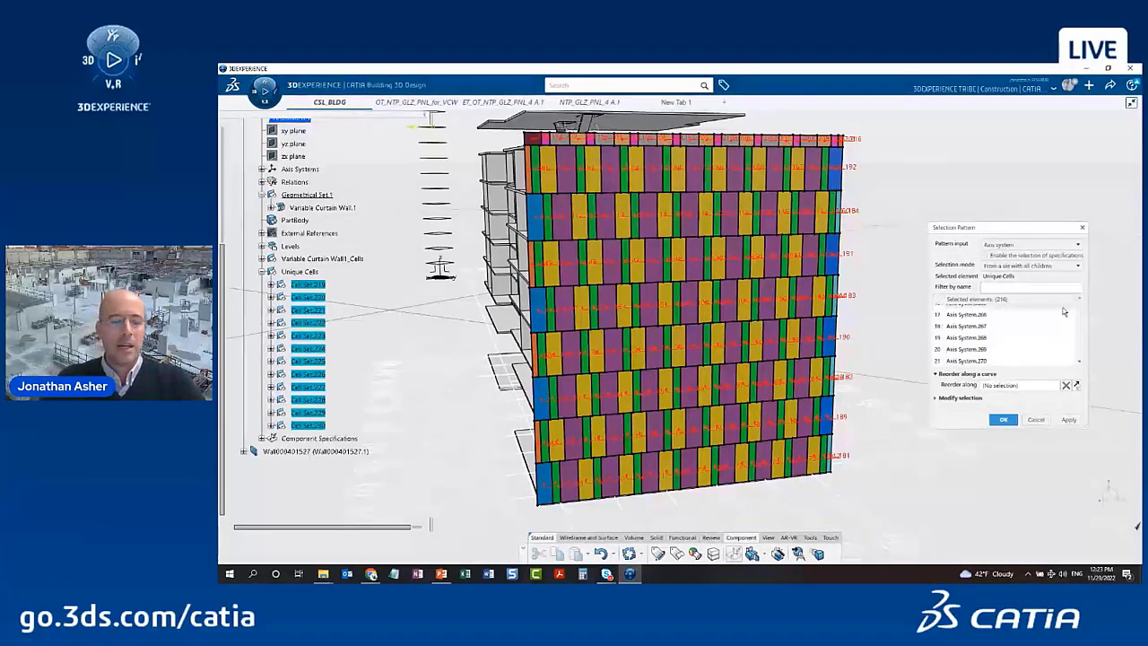
{"action": "left_click", "coordinate": [1035, 418]}
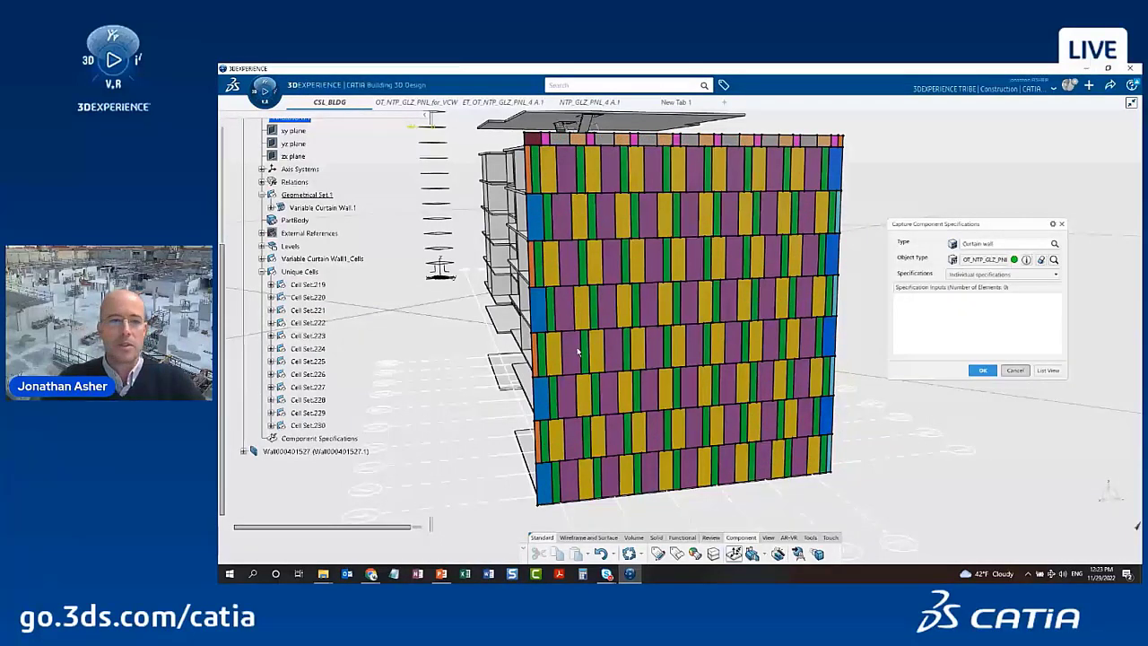
Insert a new geometrical set in the curtain wall's 3D shape
{"action": "scroll", "coordinate": [300, 206], "scroll_direction": "up", "scroll_amount": 2}
{"action": "left_click", "coordinate": [306, 197]}
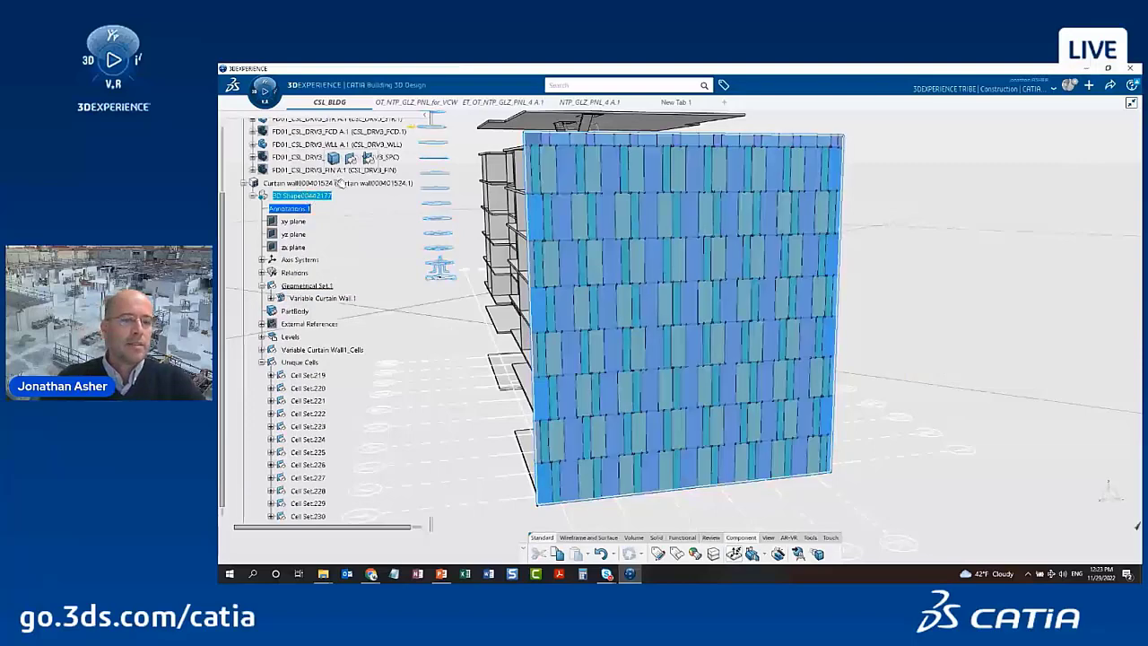
{"action": "left_click", "coordinate": [352, 163]}
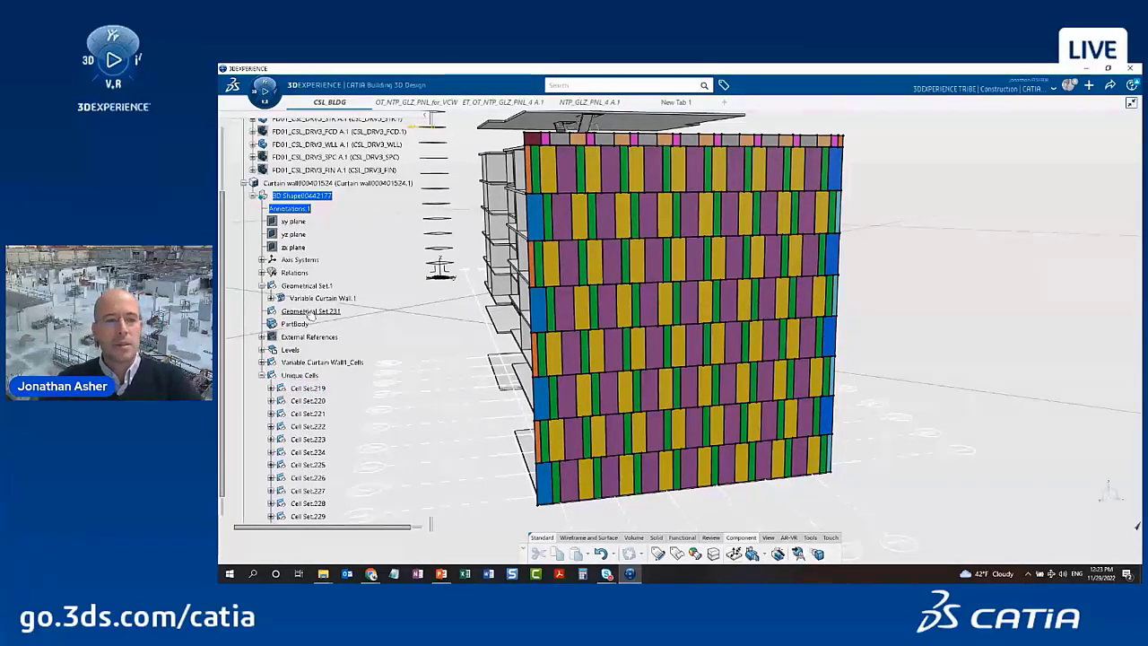
Create twelve standard axis systems with default computed origin and axes in the curtain wall's 3D shape
{"action": "scroll", "coordinate": [314, 323], "scroll_direction": "down", "scroll_amount": 2}
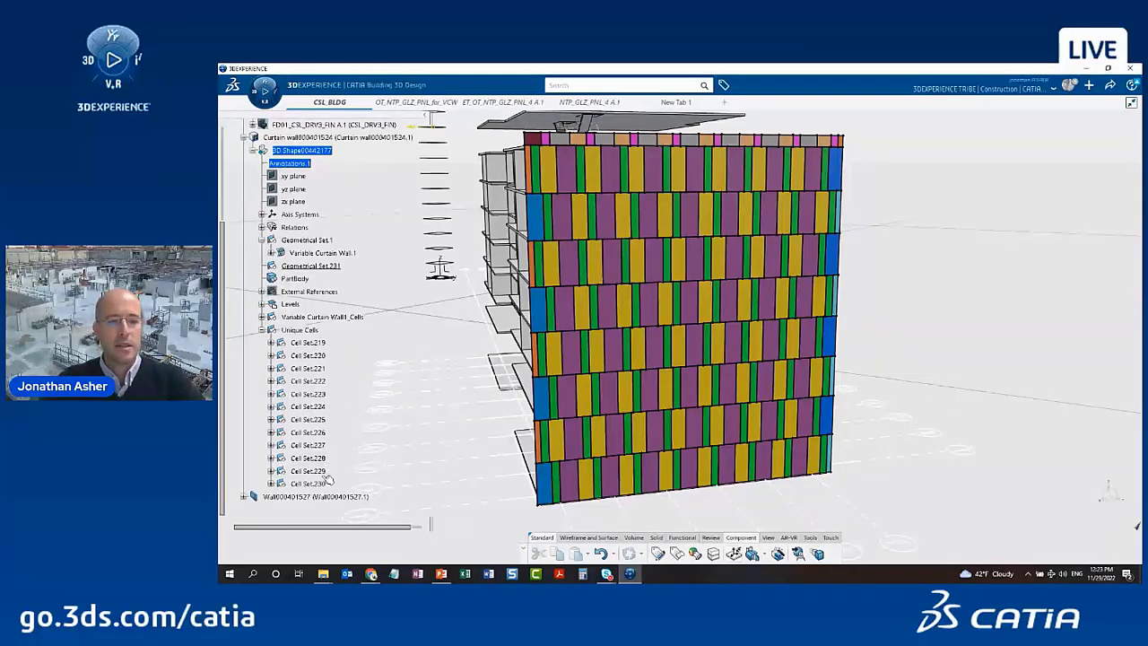
{"action": "left_click", "coordinate": [599, 537]}
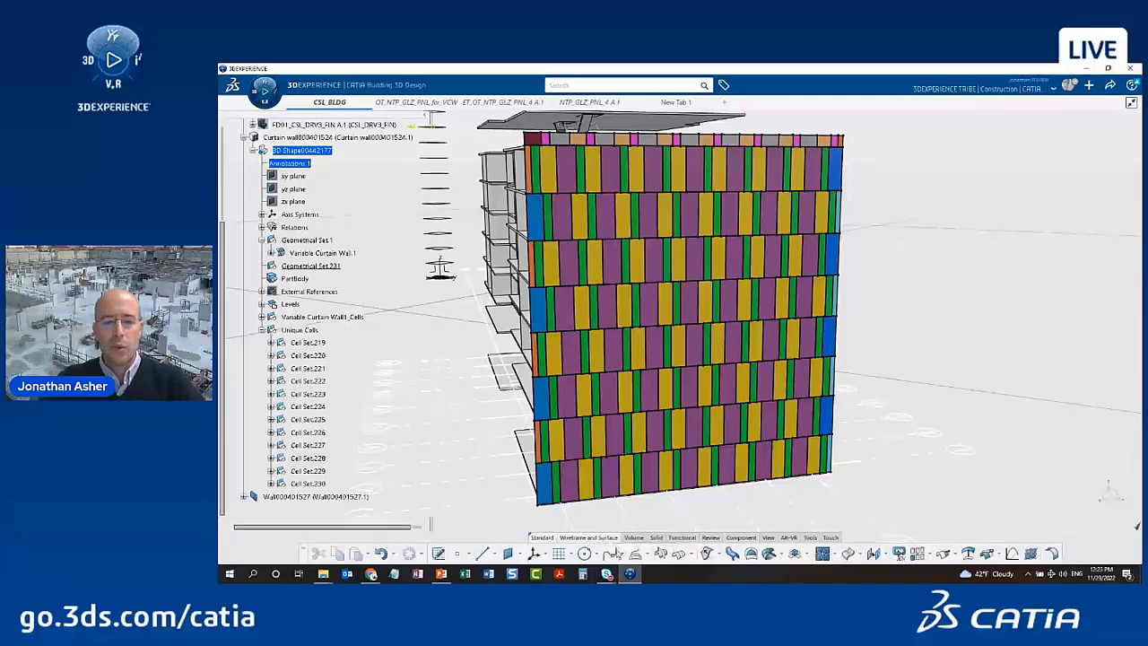
{"action": "left_click", "coordinate": [534, 554]}
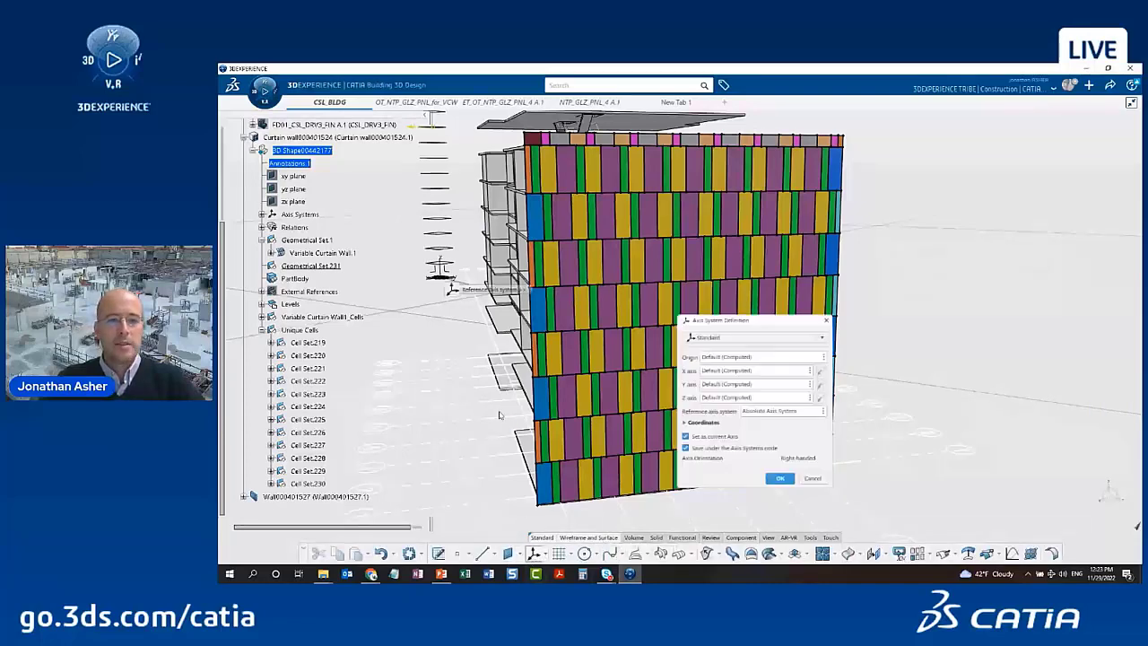
{"action": "left_click", "coordinate": [777, 478]}
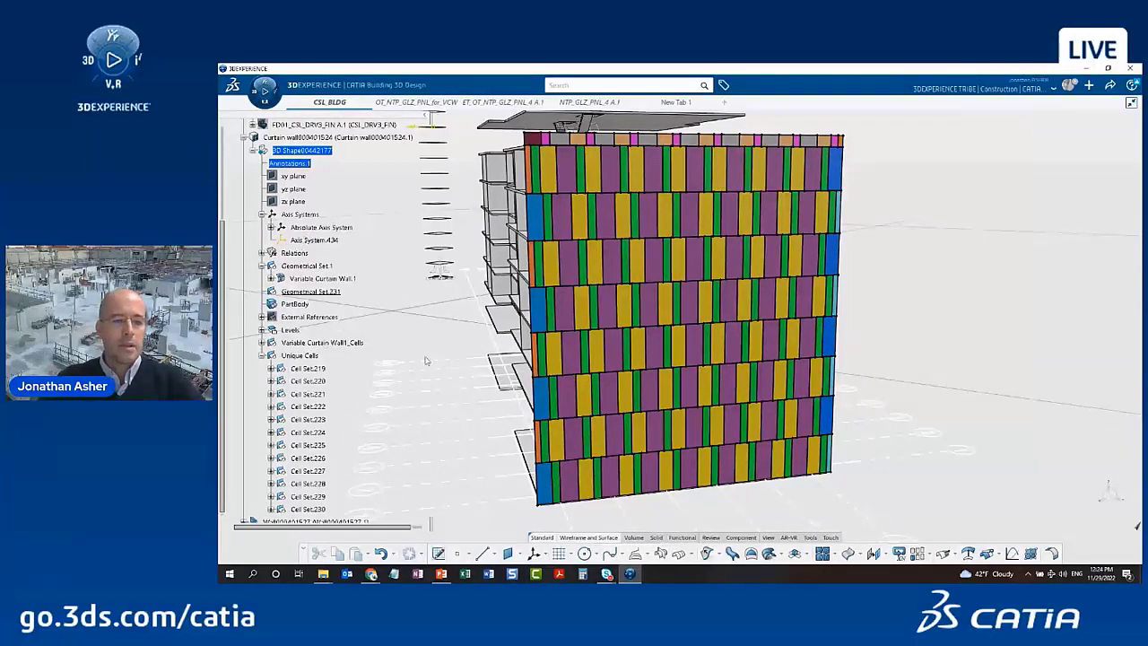
{"action": "left_click", "coordinate": [535, 554]}
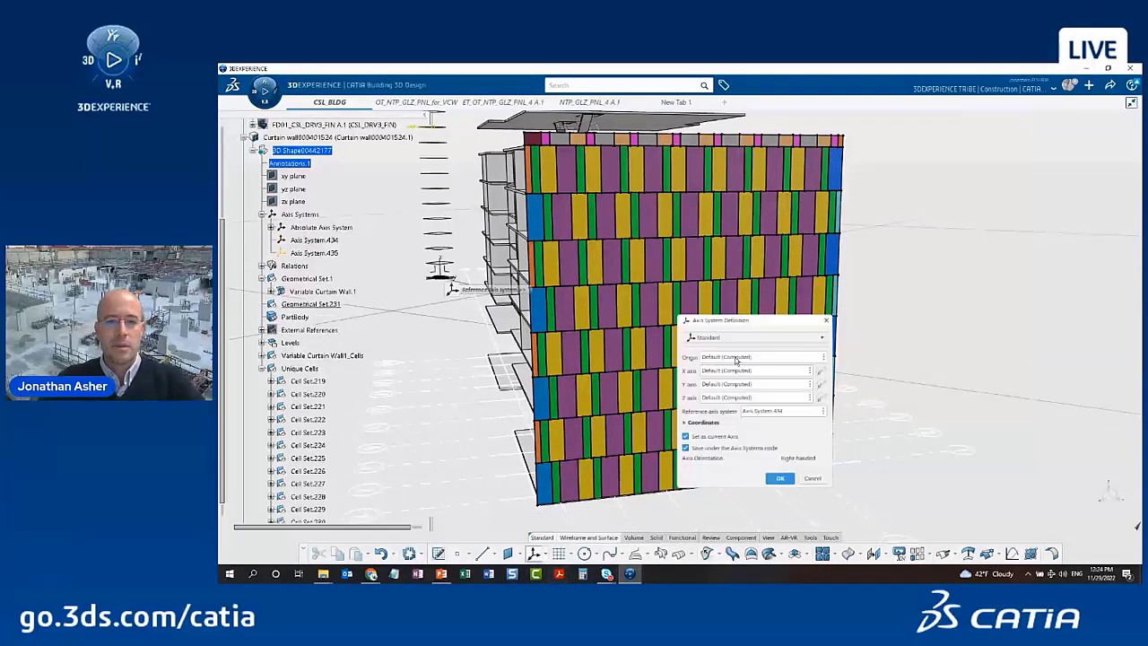
{"action": "left_click_drag", "start_coordinate": [756, 323], "coordinate": [581, 339]}
{"action": "left_click", "coordinate": [605, 496]}
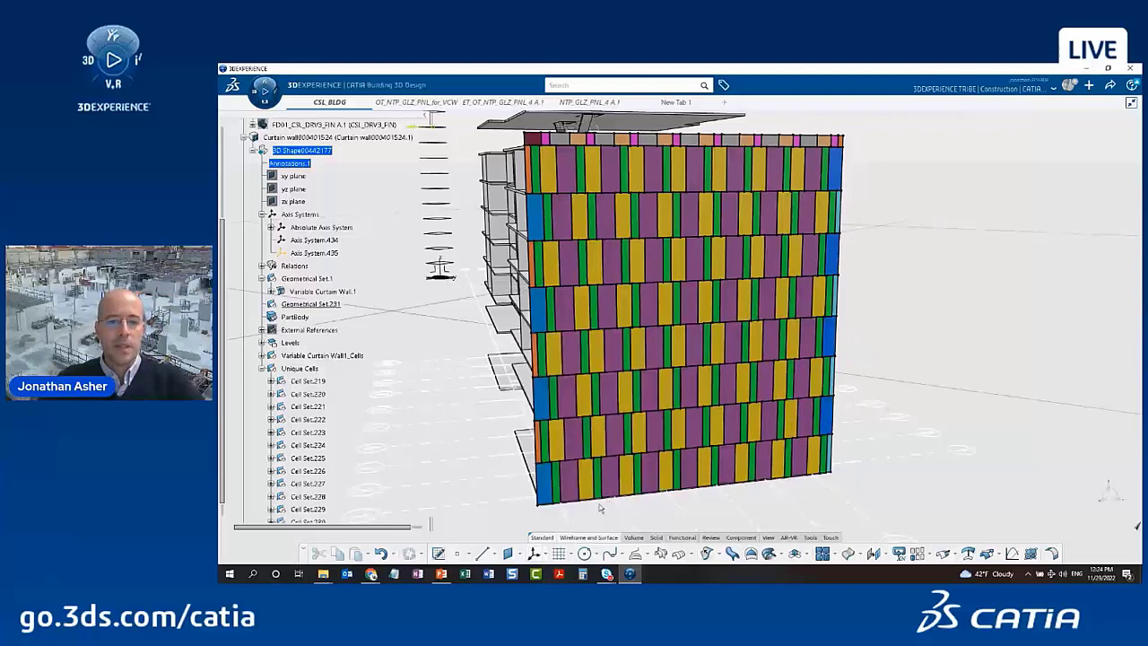
{"action": "left_click", "coordinate": [533, 553]}
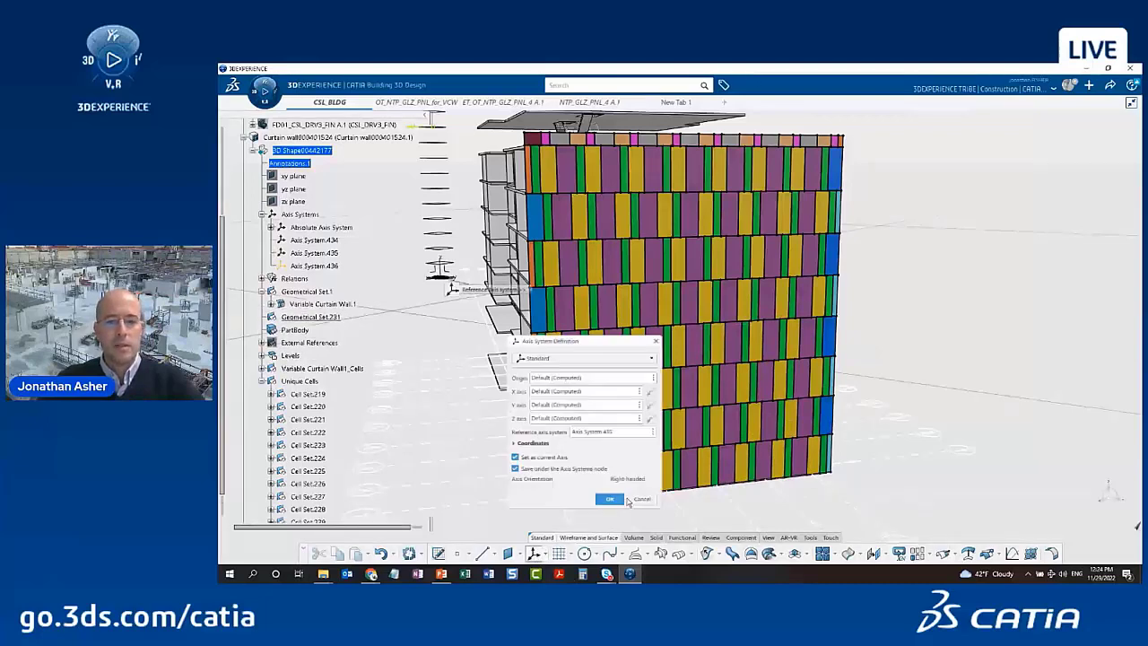
{"action": "left_click", "coordinate": [607, 498]}
{"action": "left_click", "coordinate": [608, 499]}
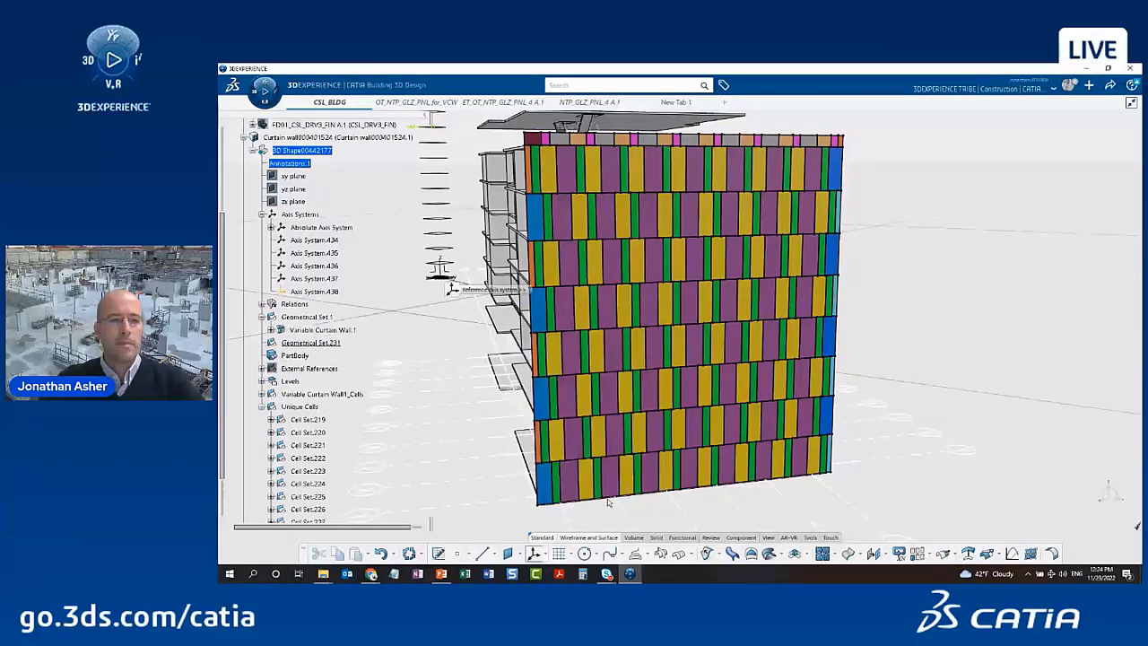
{"action": "left_click", "coordinate": [608, 499]}
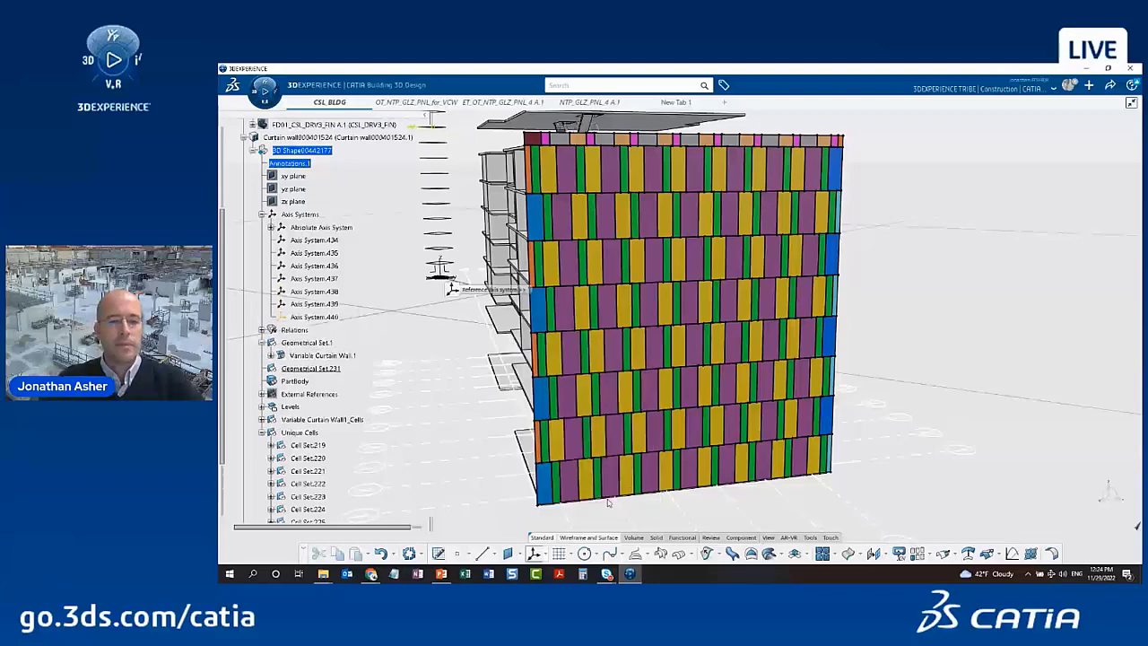
{"action": "left_click", "coordinate": [609, 499]}
{"action": "left_click", "coordinate": [609, 500]}
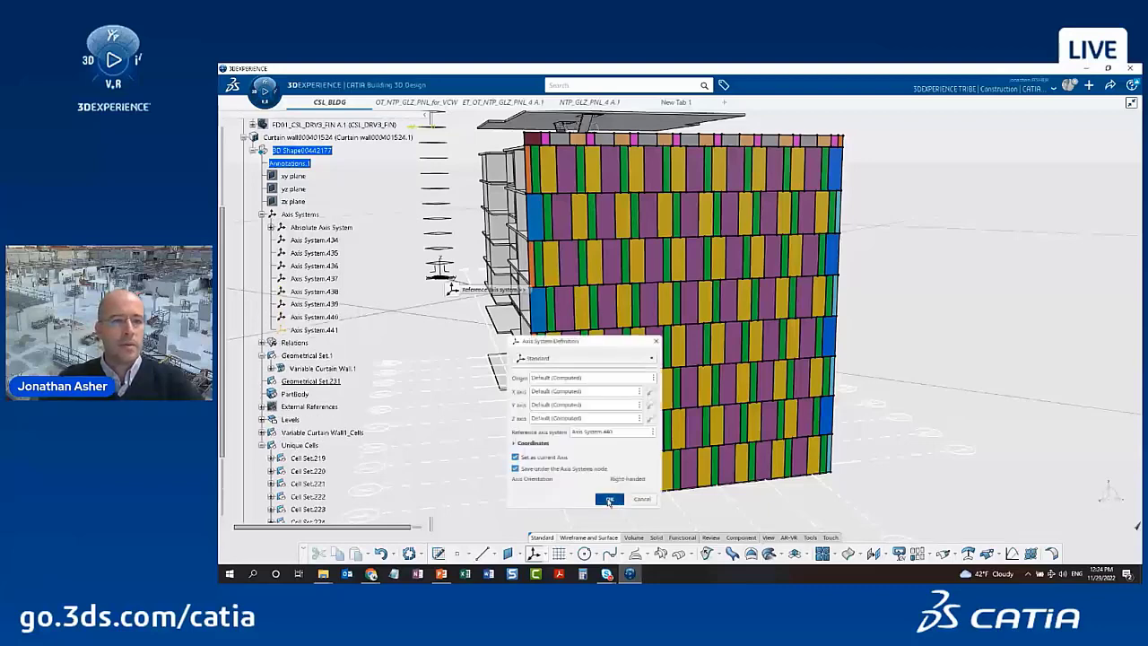
{"action": "left_click", "coordinate": [609, 499]}
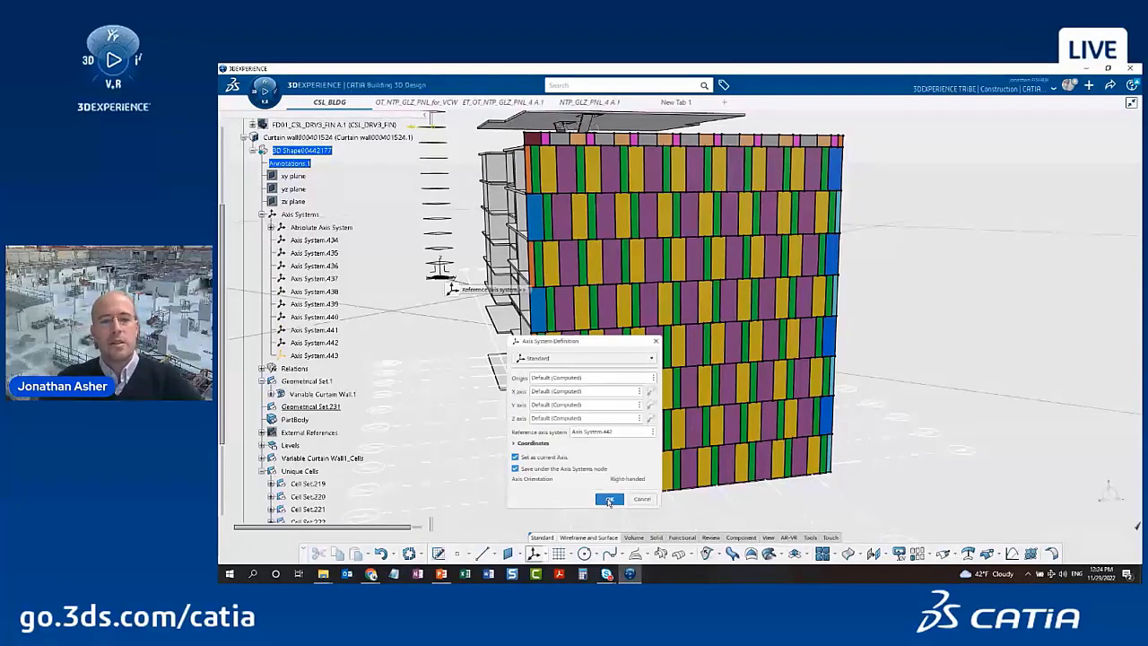
{"action": "left_click", "coordinate": [609, 499]}
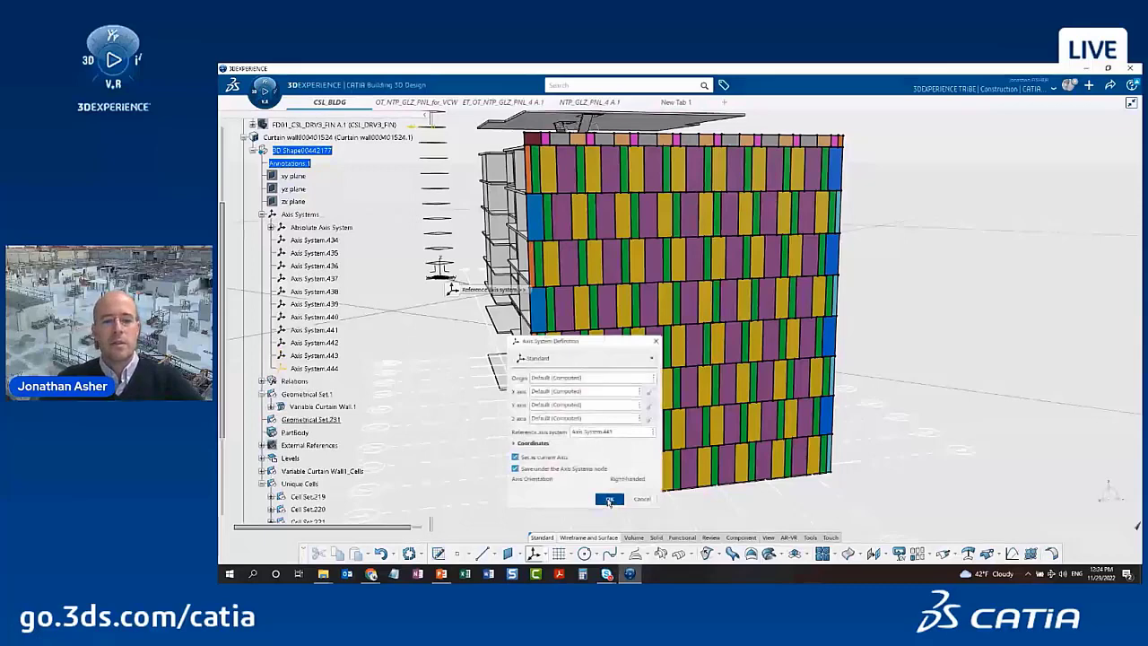
{"action": "left_click", "coordinate": [632, 502]}
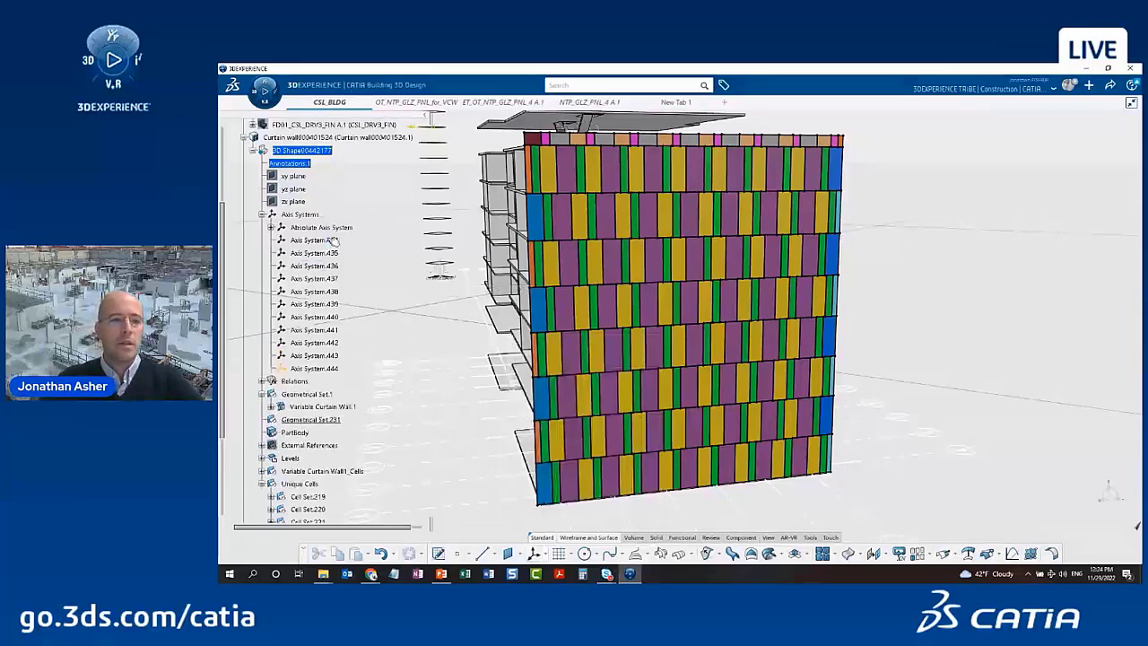
{"action": "left_click", "coordinate": [333, 240]}
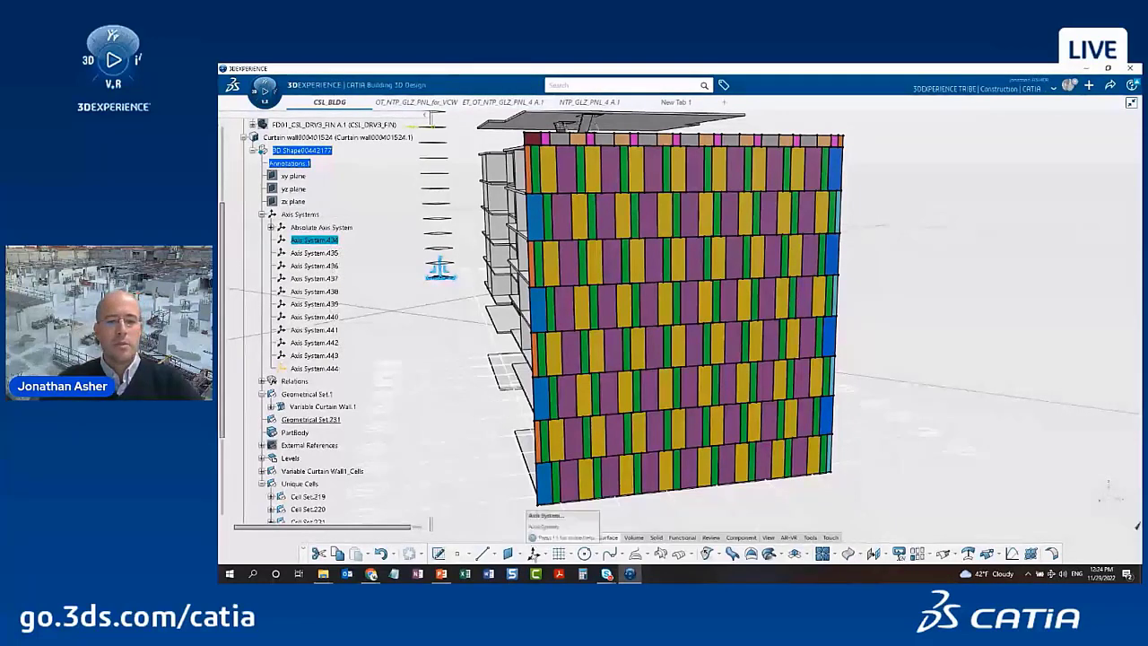
{"action": "left_click", "coordinate": [534, 553]}
{"action": "left_click", "coordinate": [609, 498]}
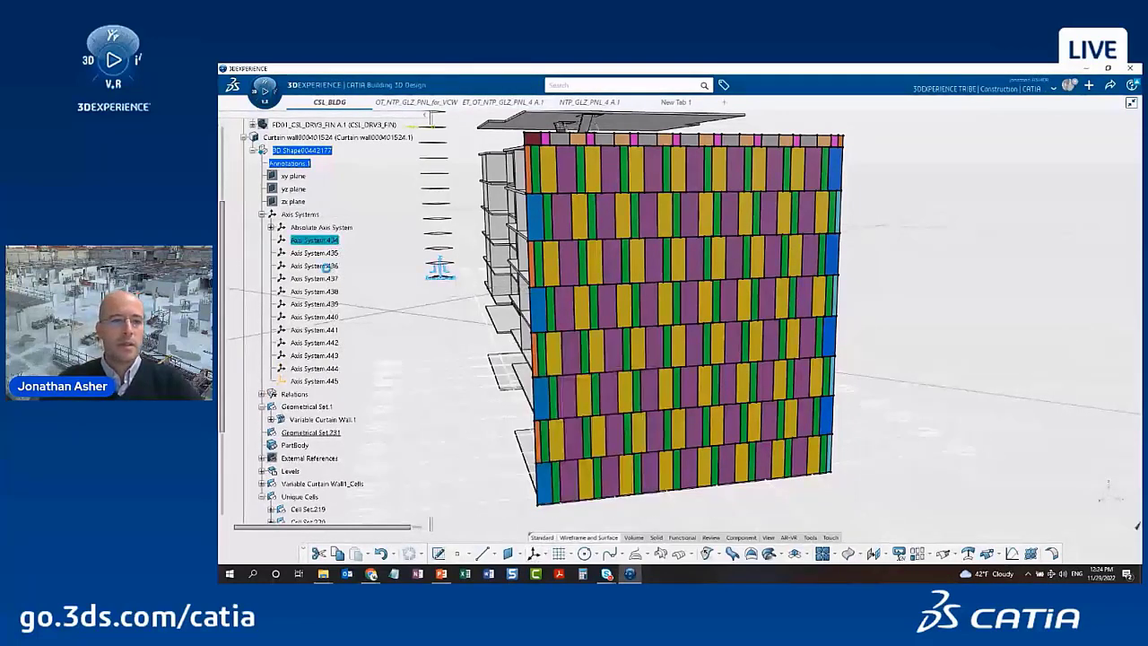
Move all twelve new axis systems into the new Geometrical Set.231
{"action": "left_click", "coordinate": [314, 380], "text": "shift"}
{"action": "right_click", "coordinate": [331, 380]}
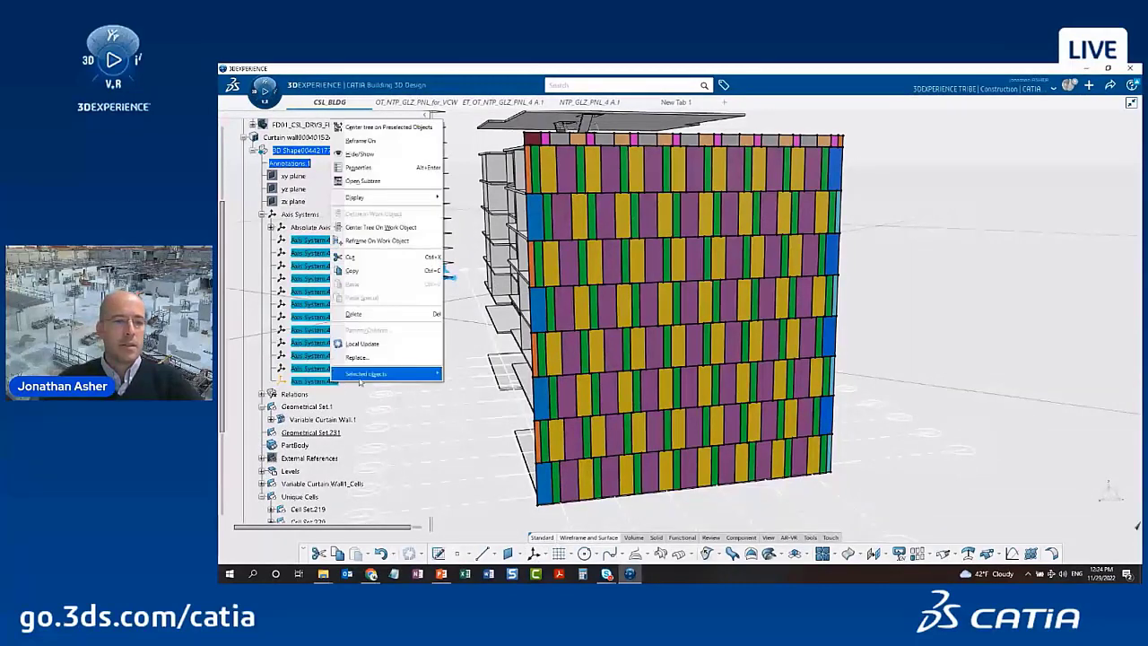
{"action": "mouse_move", "coordinate": [381, 373]}
{"action": "left_click", "coordinate": [482, 418]}
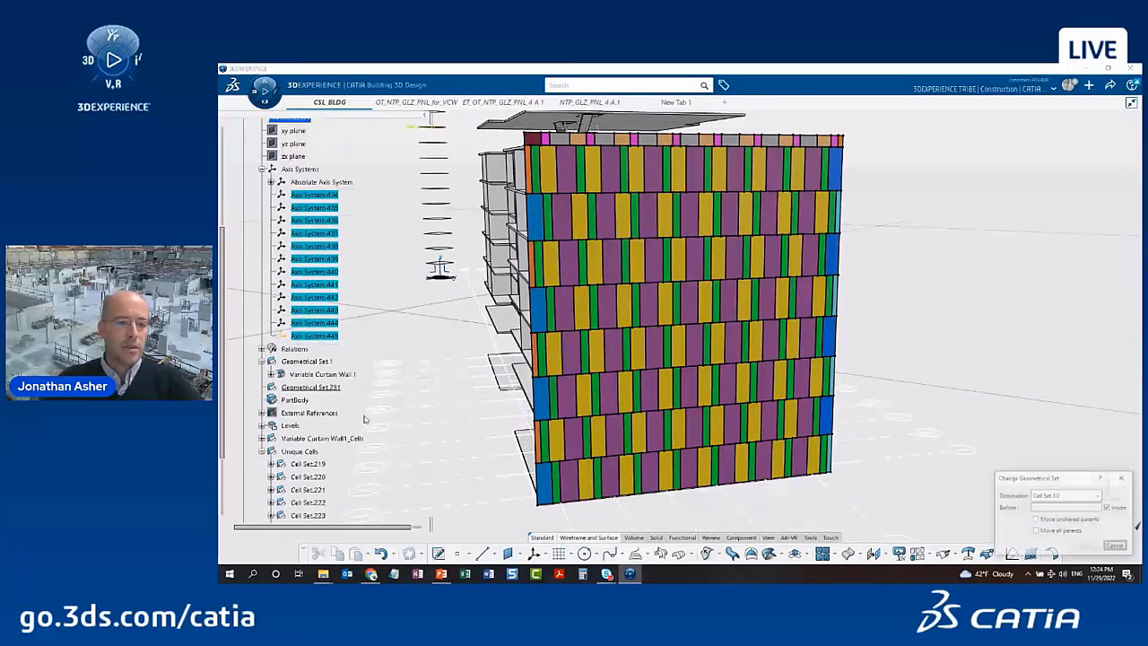
{"action": "left_click", "coordinate": [1086, 545]}
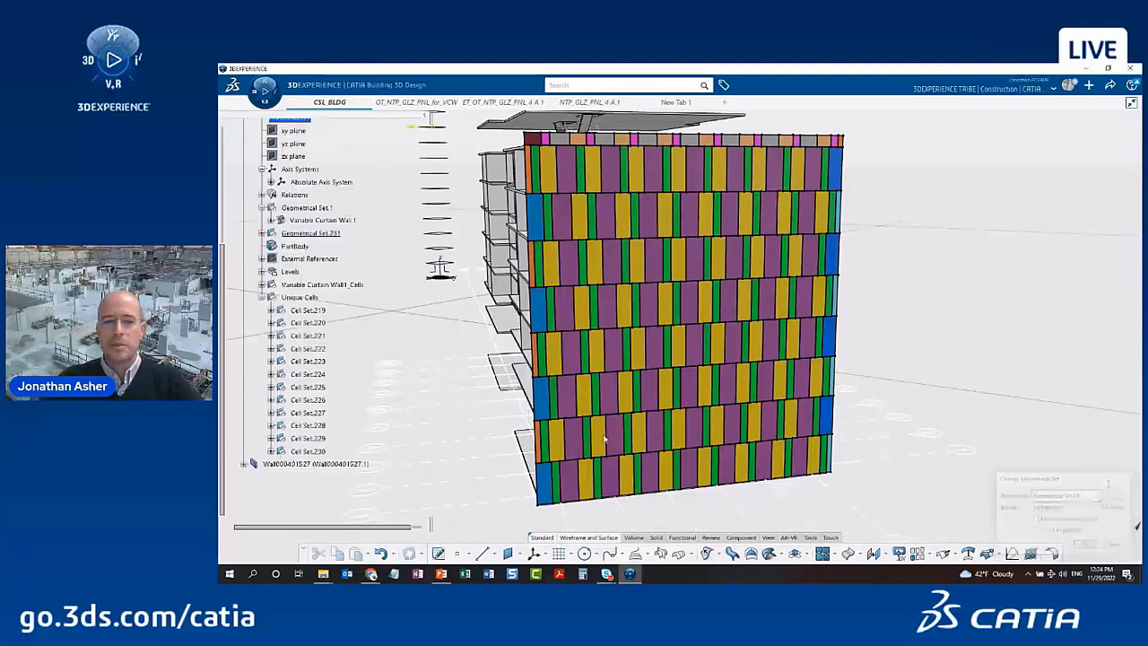
Rename Geometrical Set.231 as BASE AXIS SYSTEMS
{"action": "right_click", "coordinate": [318, 235]}
{"action": "left_click", "coordinate": [354, 271]}
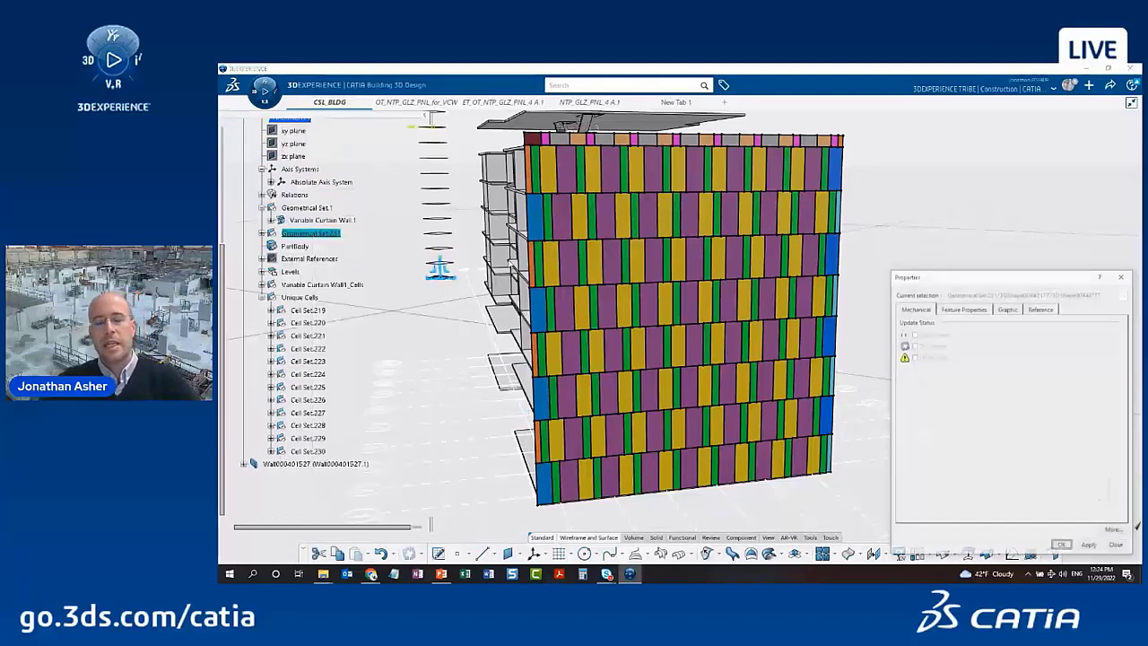
{"action": "left_click", "coordinate": [961, 309]}
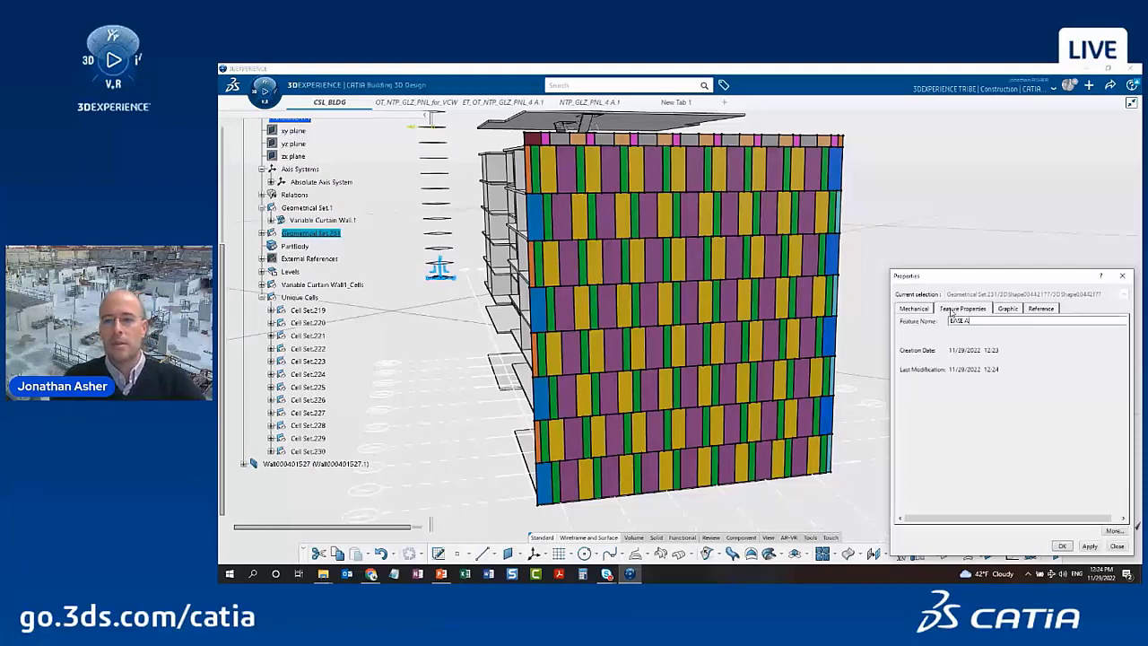
{"action": "key", "text": "Return"}
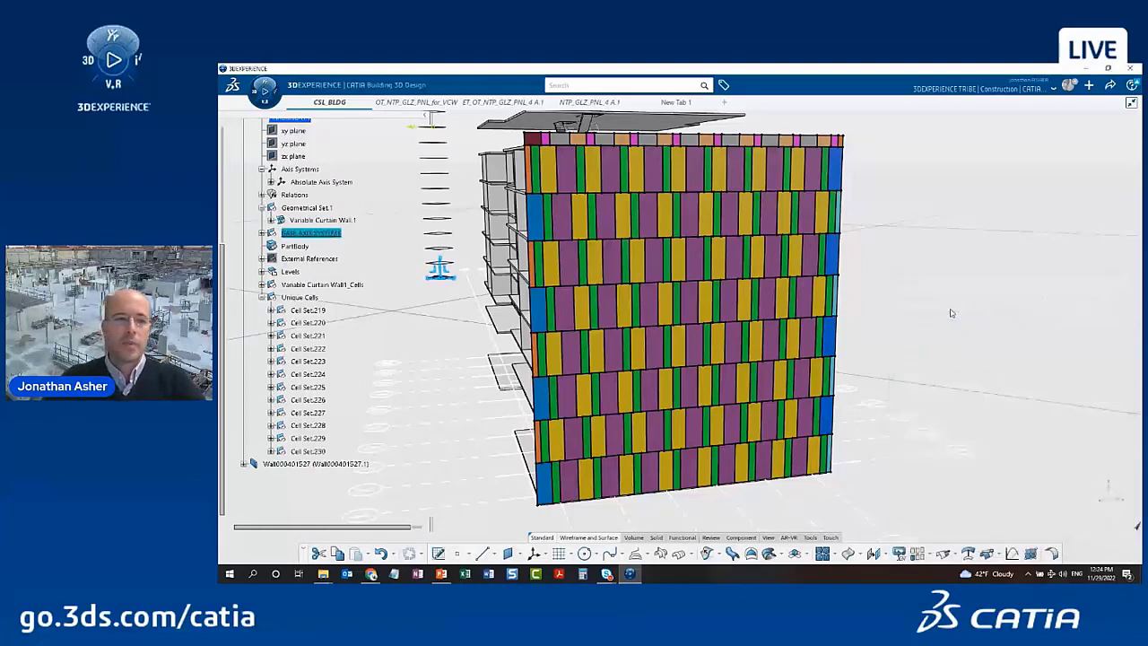
{"action": "left_click", "coordinate": [443, 363]}
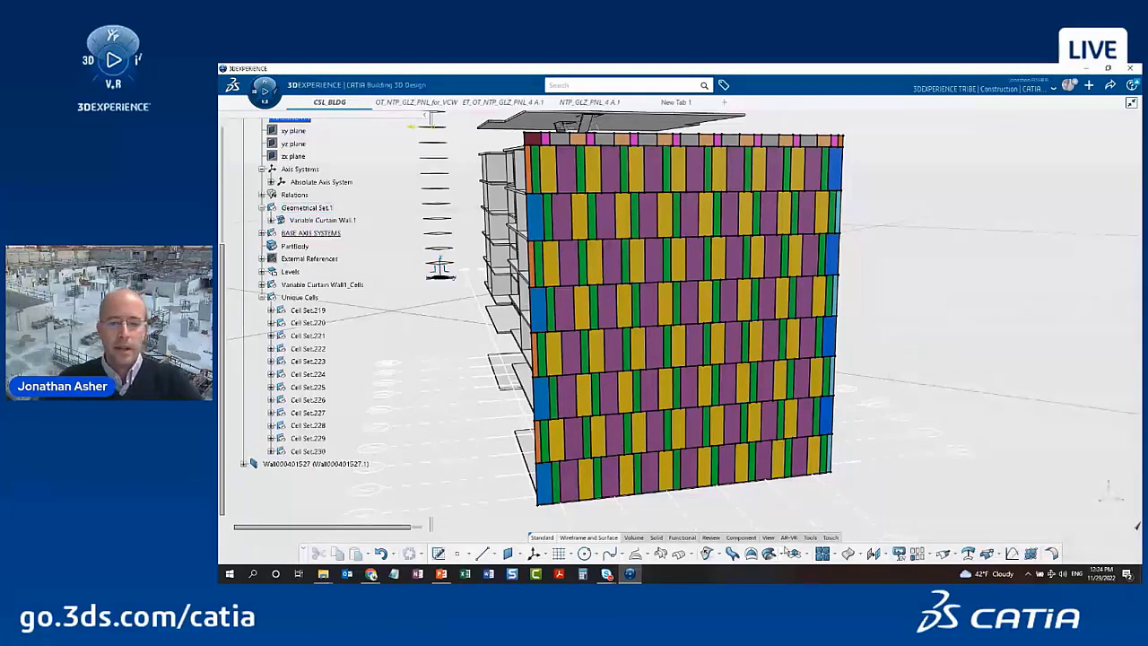
Capture component specifications for OT_NTP_GLZ_PNL with a selection pattern of axis systems from the BASE AXIS SYSTEMS set with all children
{"action": "left_click", "coordinate": [735, 538]}
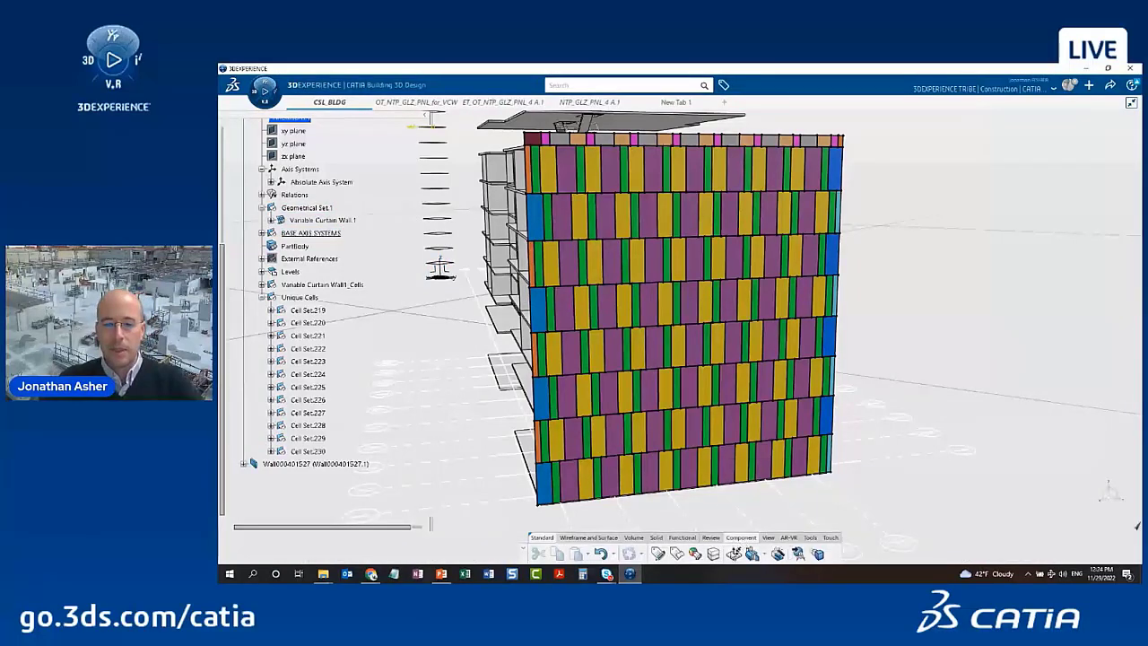
{"action": "left_click", "coordinate": [734, 553]}
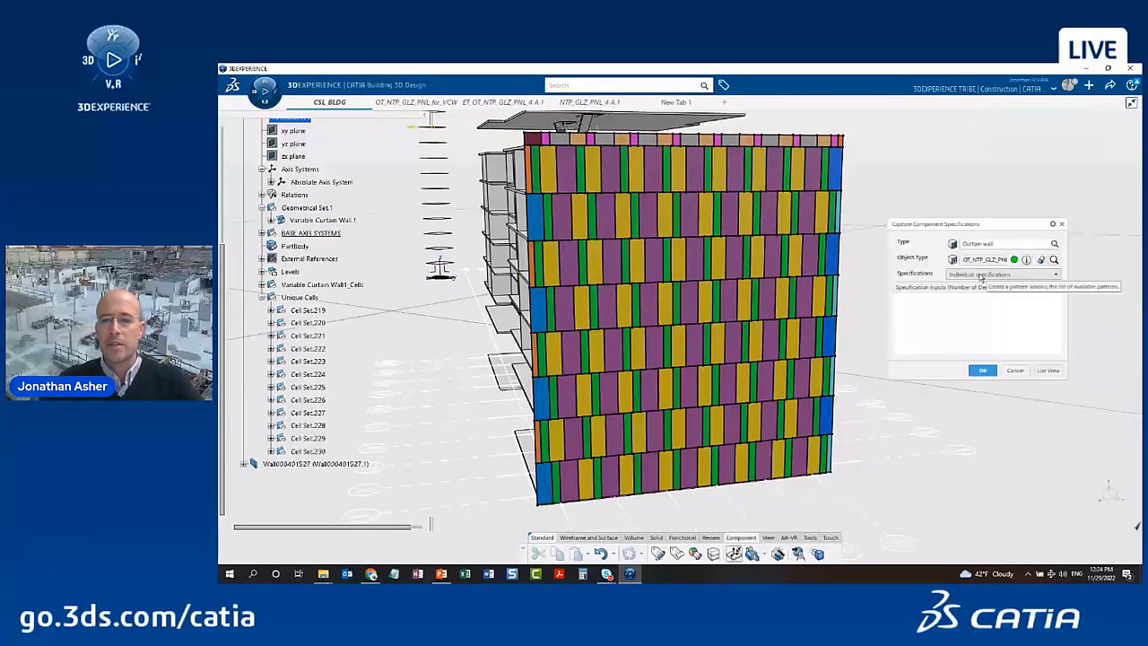
{"action": "left_click", "coordinate": [984, 273]}
{"action": "left_click", "coordinate": [986, 294]}
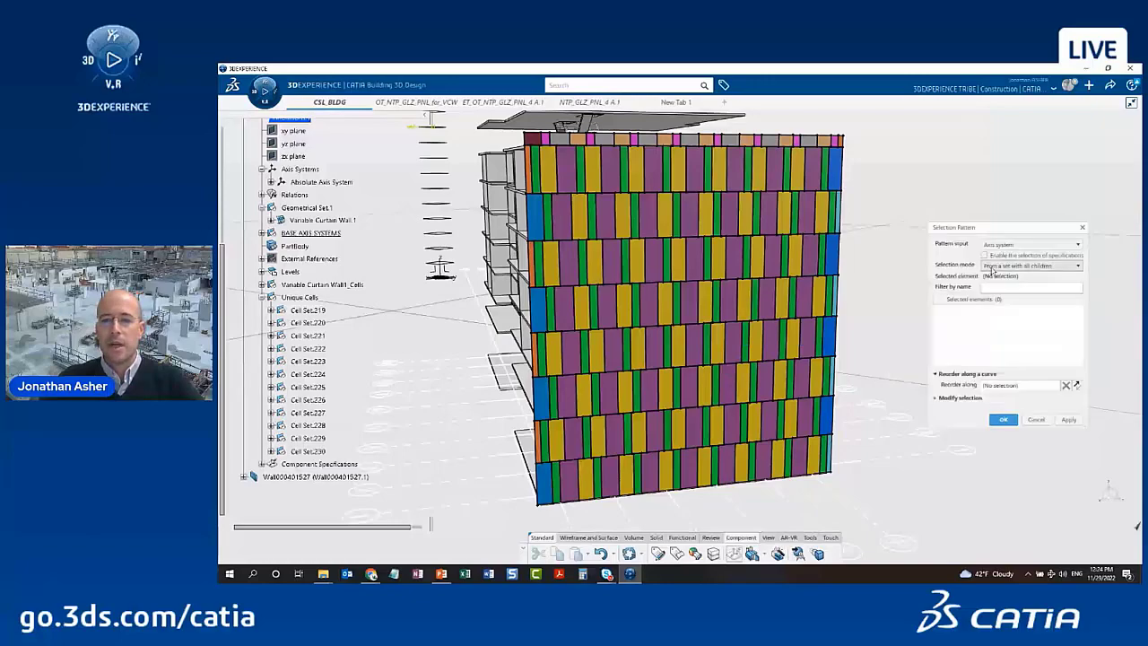
{"action": "left_click", "coordinate": [439, 269]}
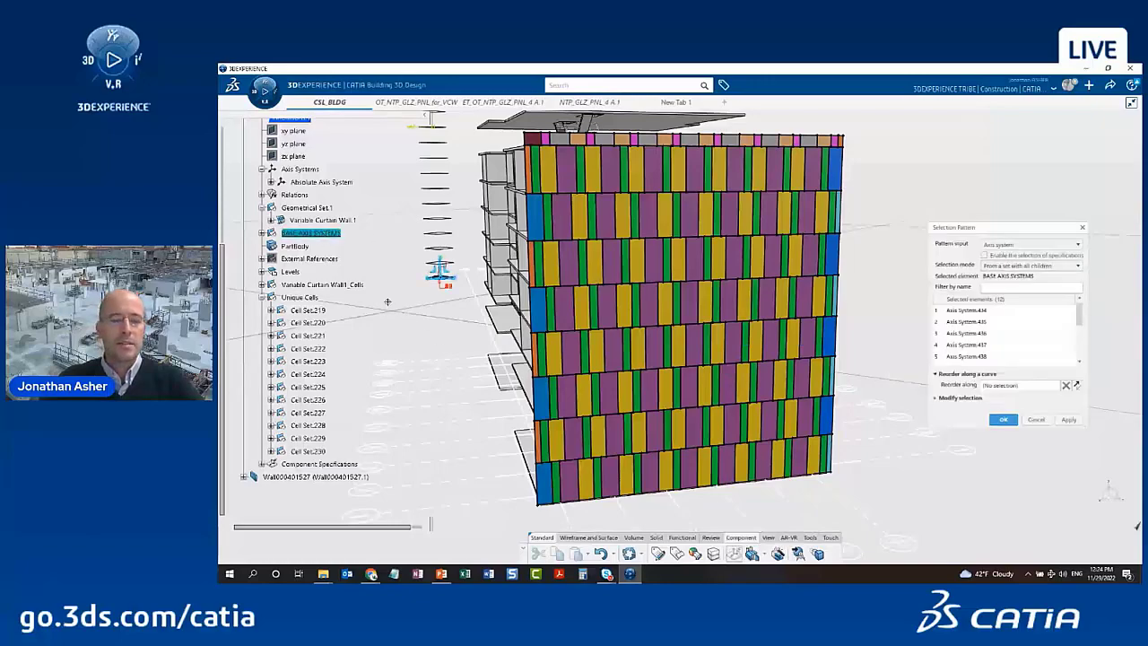
{"action": "middle_click_drag", "start_coordinate": [387, 302], "coordinate": [642, 382]}
{"action": "middle_click_drag", "start_coordinate": [483, 380], "coordinate": [560, 398]}
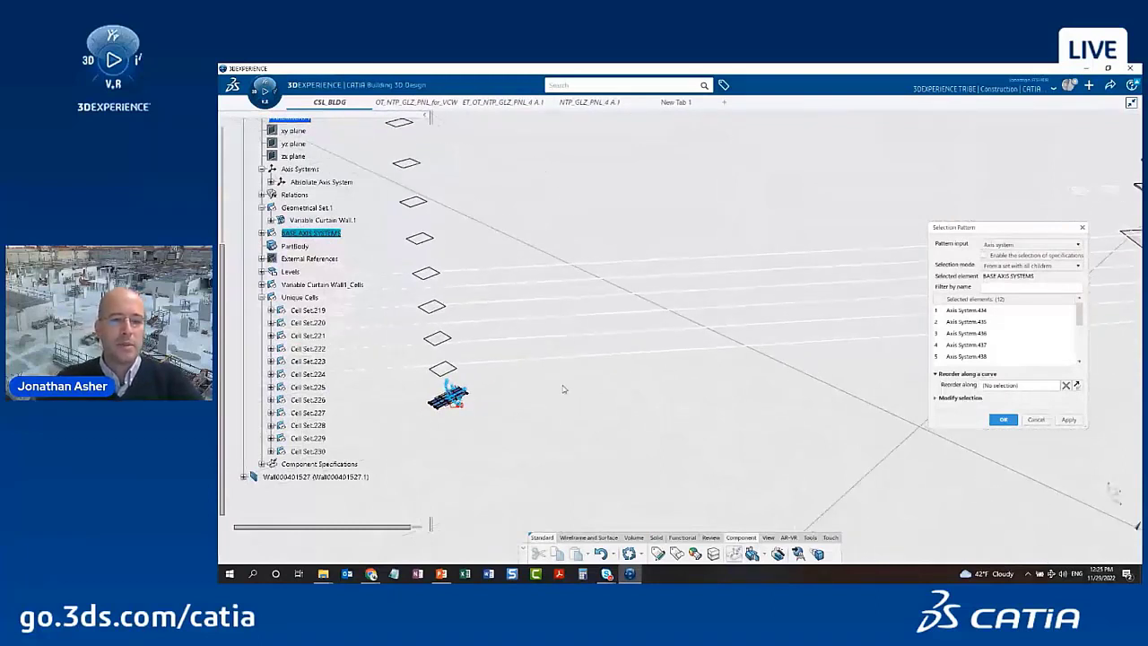
{"action": "middle_click_drag", "start_coordinate": [563, 388], "coordinate": [398, 370]}
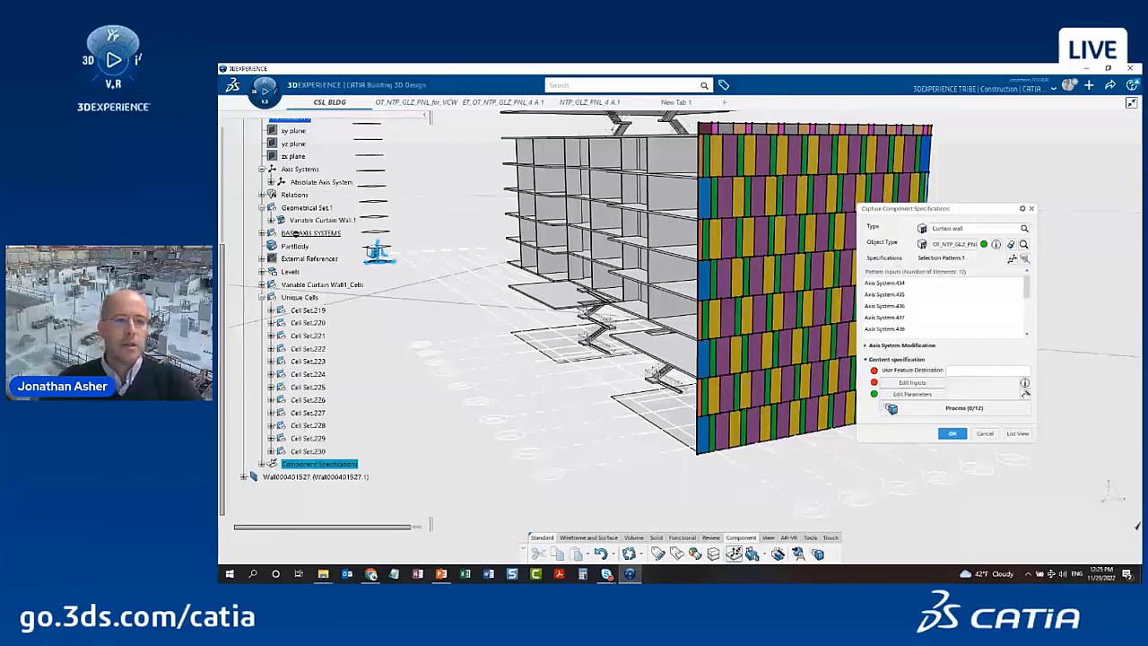
Open the component specification inputs for editing and widen the dialog to show all four curve columns
{"action": "left_click", "coordinate": [963, 371]}
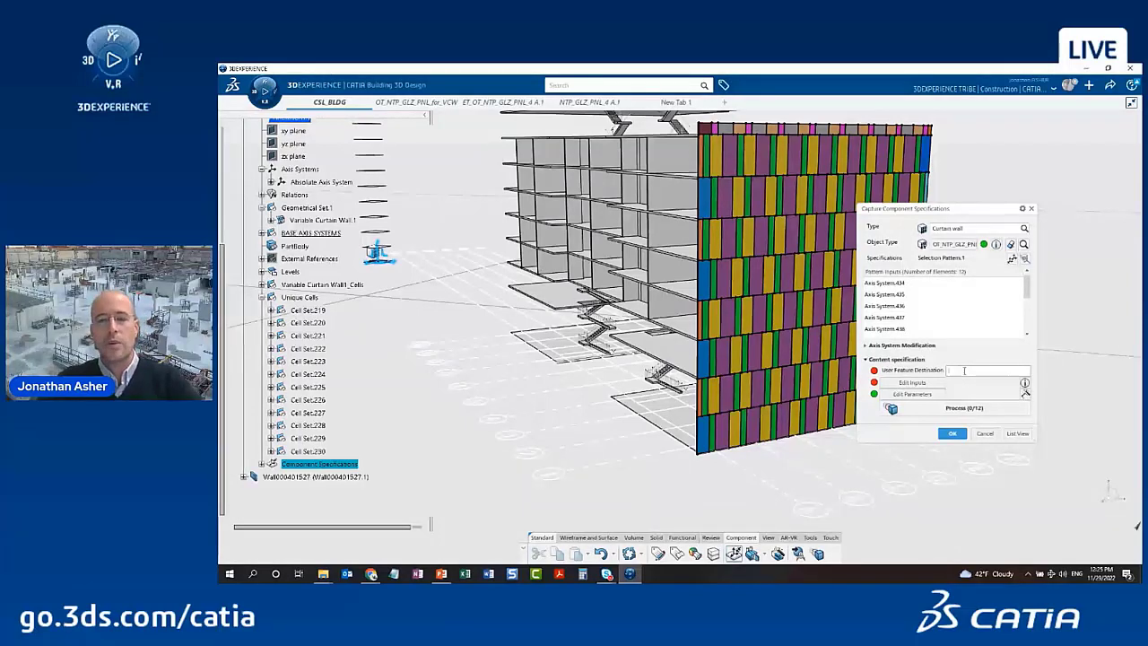
{"action": "left_click", "coordinate": [941, 382]}
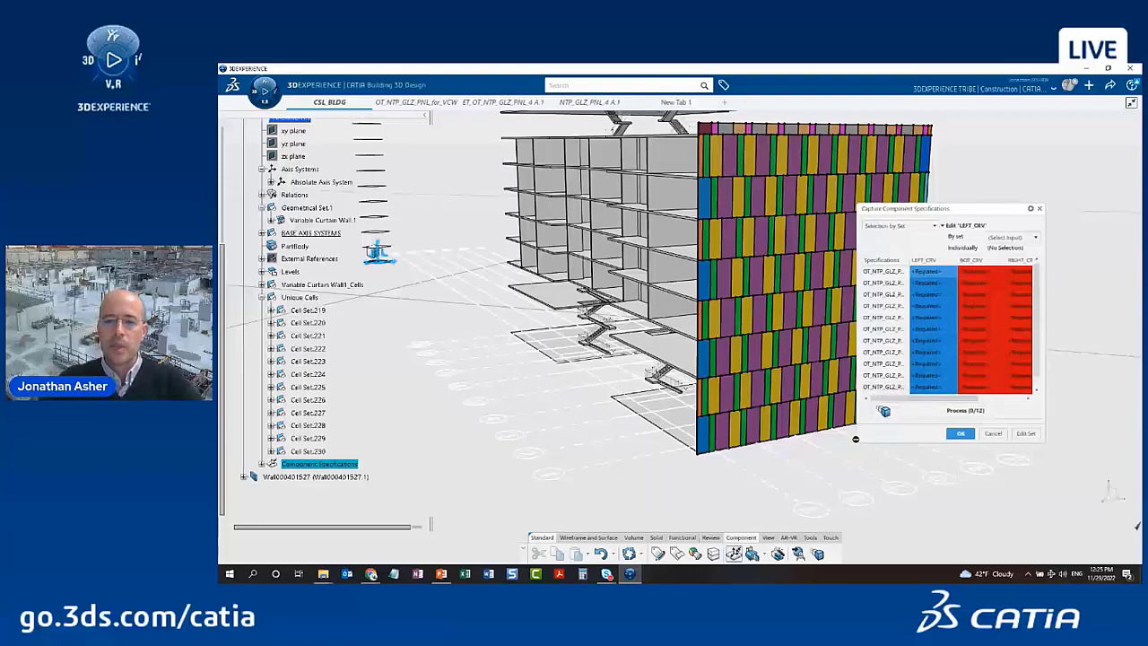
{"action": "left_click_drag", "start_coordinate": [856, 437], "coordinate": [737, 438]}
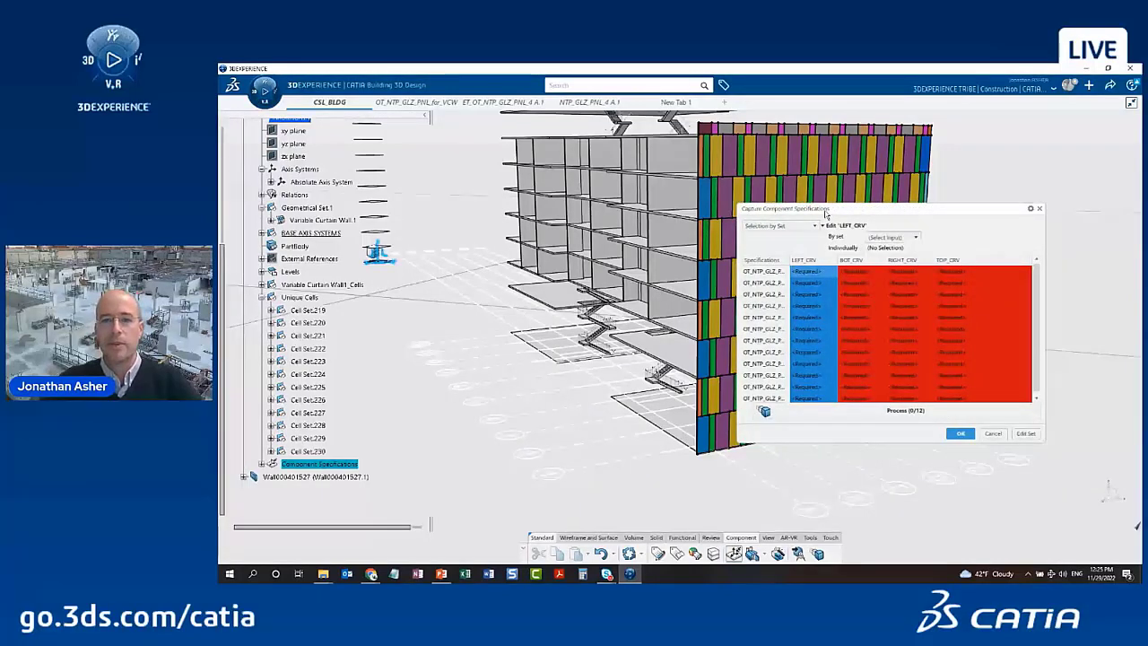
{"action": "left_click_drag", "start_coordinate": [826, 214], "coordinate": [838, 223]}
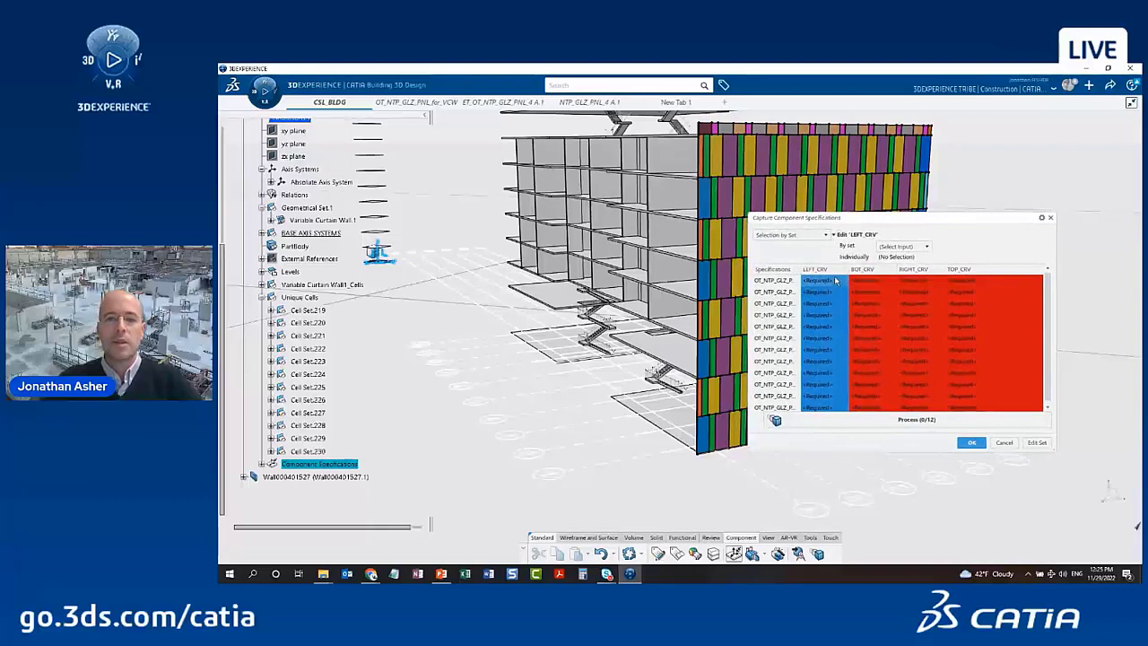
Try to fill the LEFT_CRV input with a selection pattern of curves from the Unique Cells set, filtered by name
{"action": "left_click", "coordinate": [901, 246]}
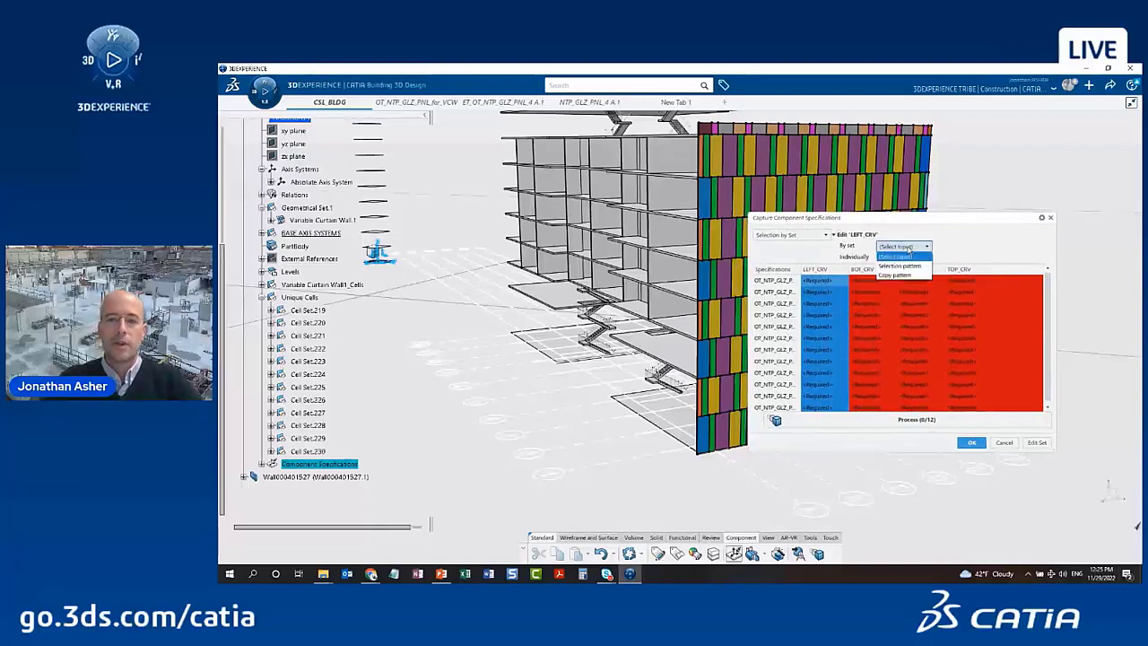
{"action": "left_click", "coordinate": [904, 267]}
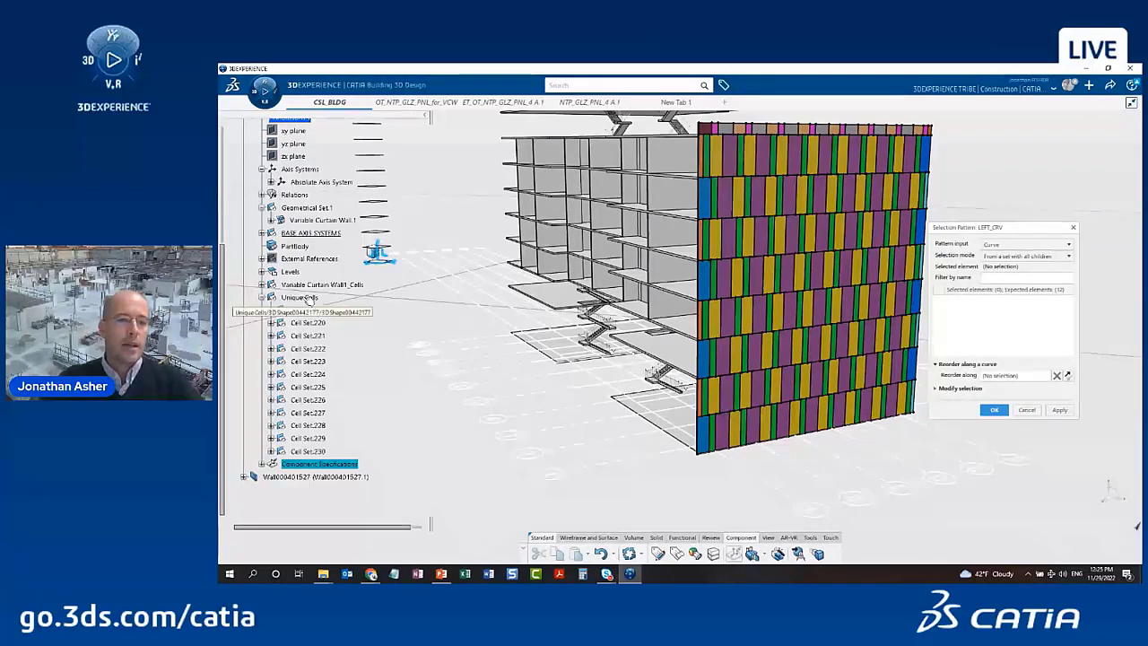
{"action": "left_click", "coordinate": [305, 298]}
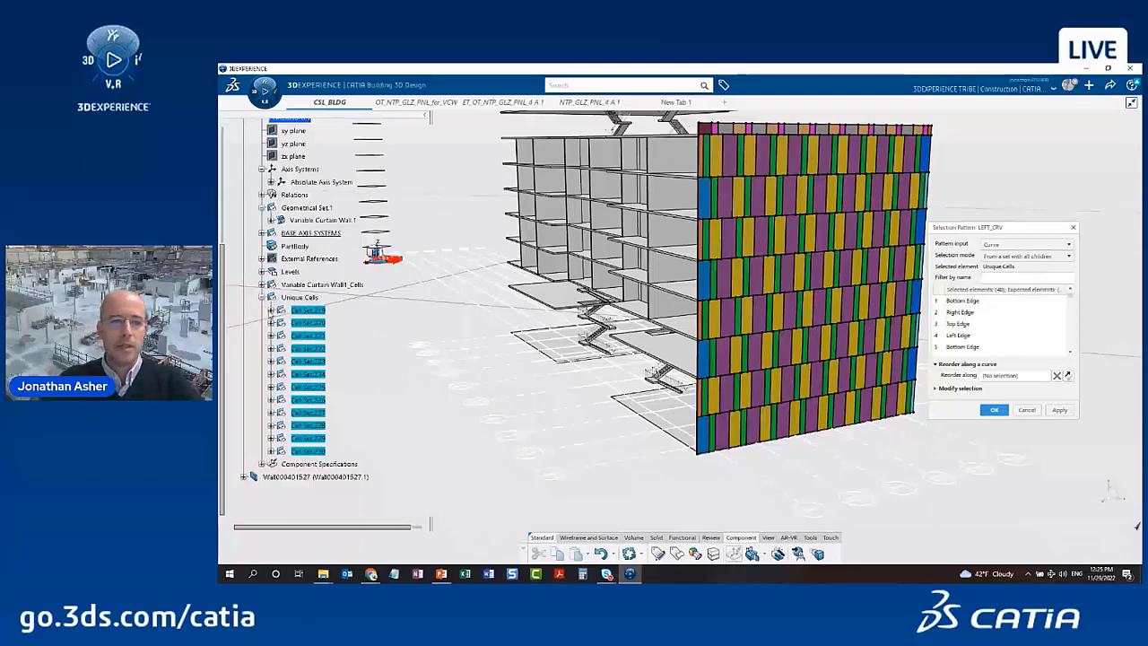
{"action": "left_click", "coordinate": [271, 309]}
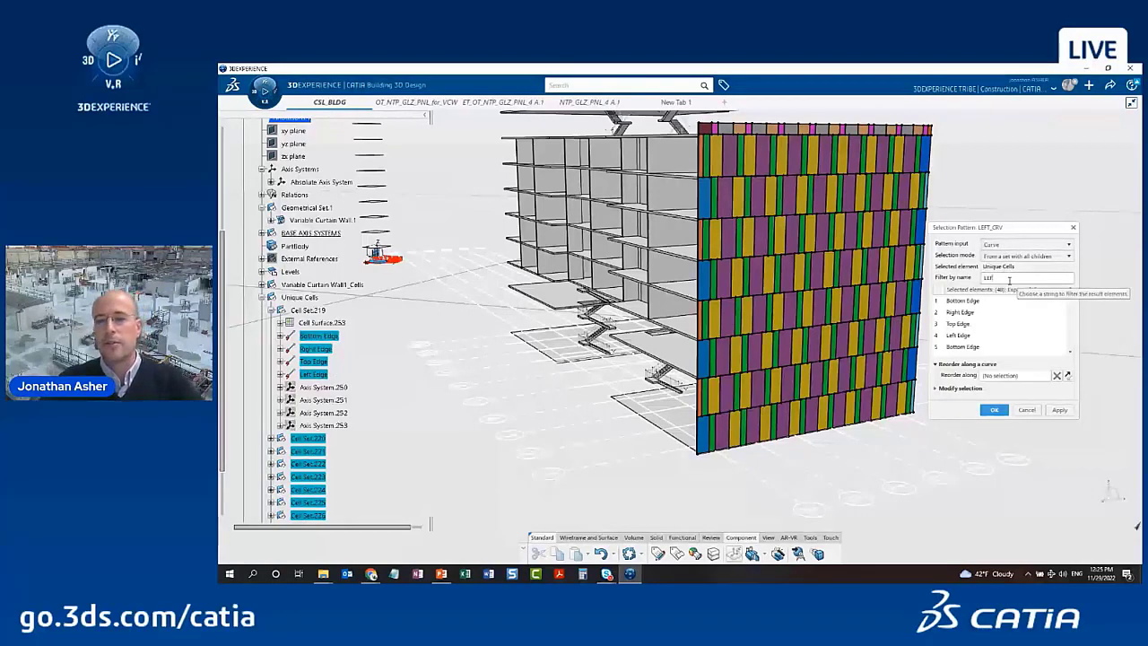
{"action": "key", "text": "Return"}
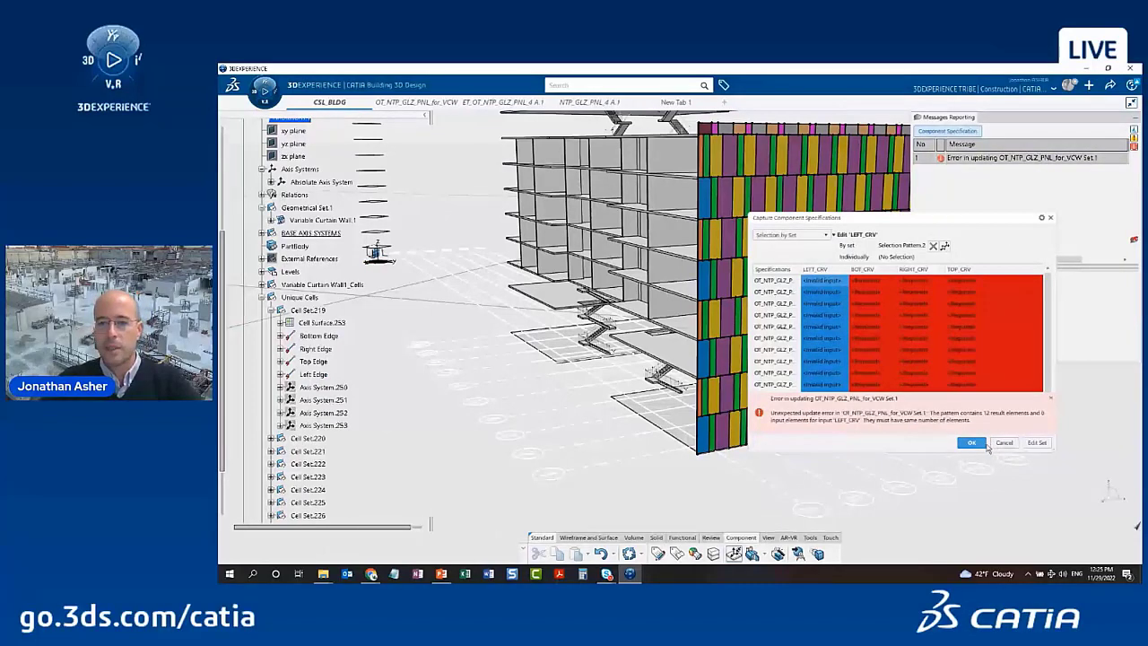
{"action": "left_click", "coordinate": [1051, 398]}
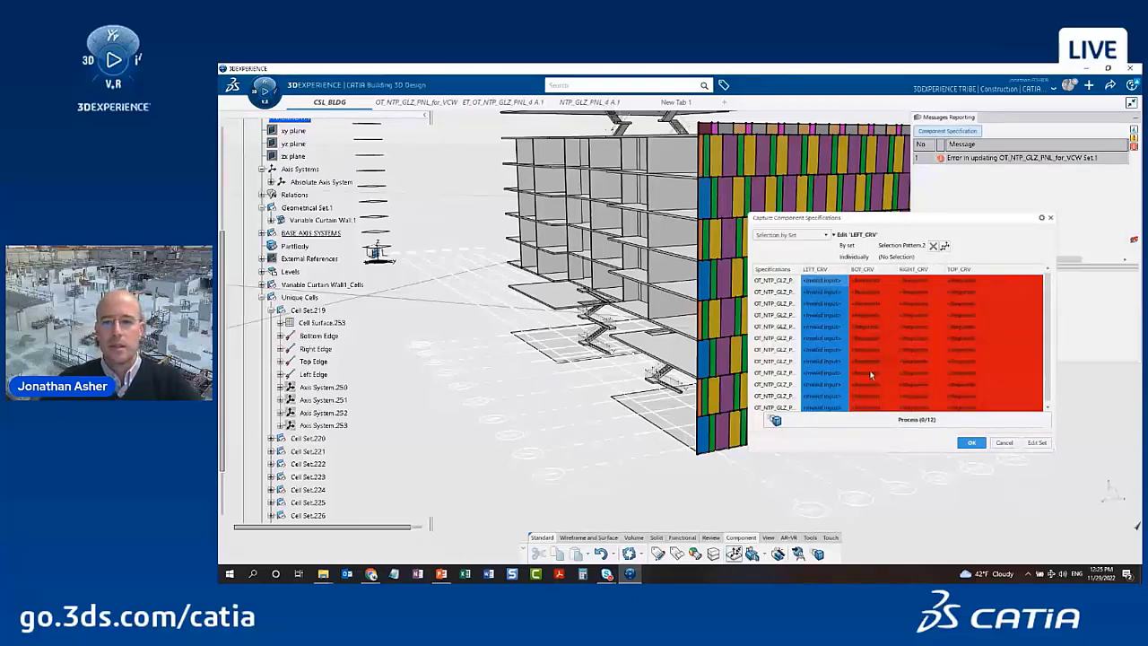
Reopen the component specification inputs and remove the selection pattern assigned to LEFT_CRV
{"action": "left_click", "coordinate": [1036, 442]}
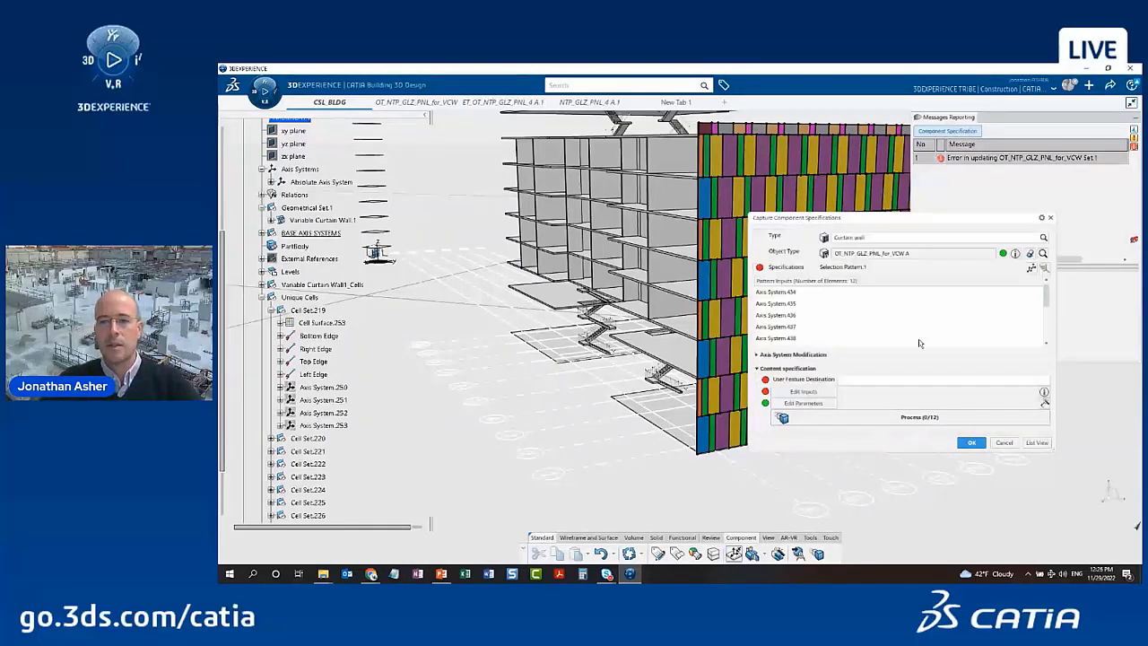
{"action": "left_click", "coordinate": [802, 391]}
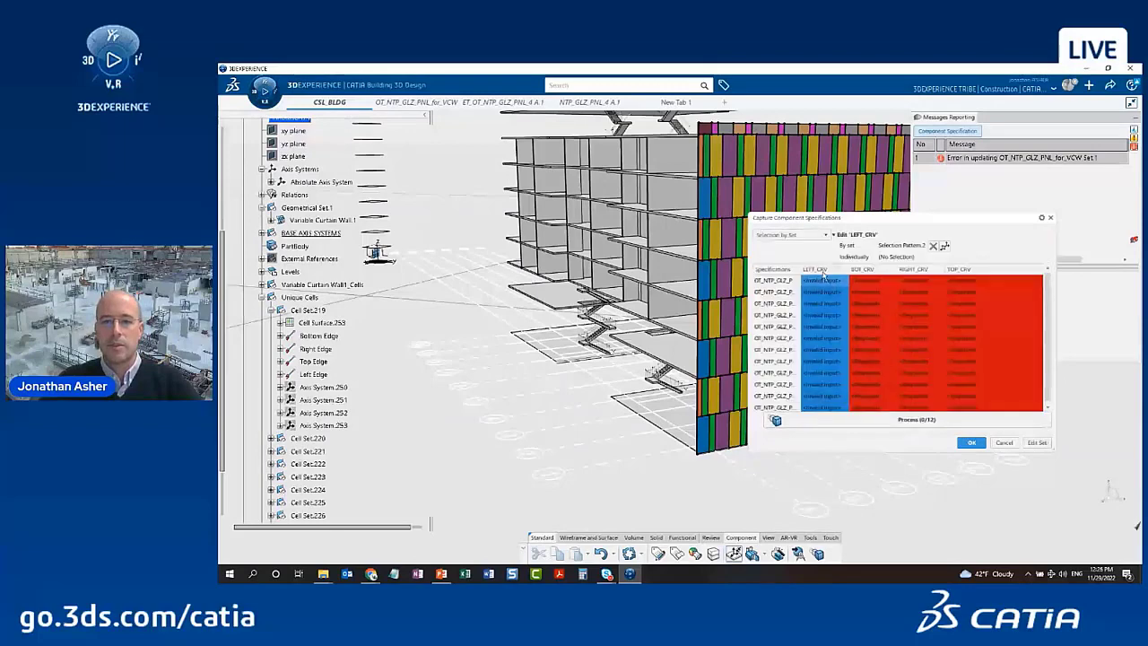
{"action": "left_click", "coordinate": [932, 246]}
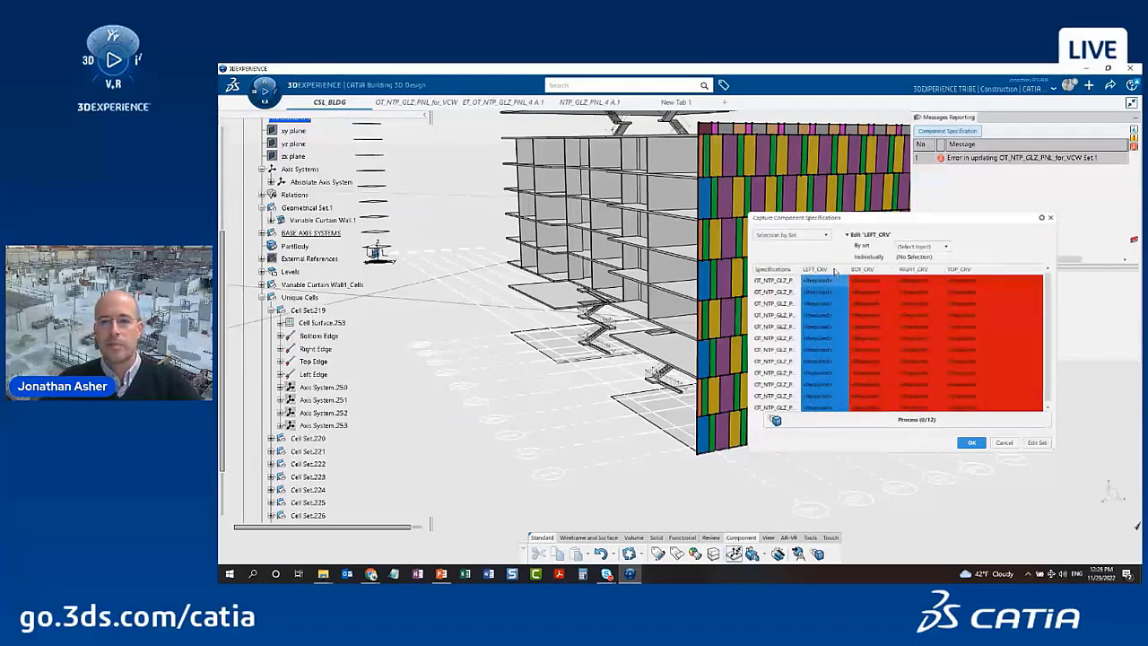
Assign LEFT_CRV a selection pattern of curves from the Unique Cells set with all children, filtered by the name "Left"
{"action": "left_click", "coordinate": [928, 245]}
{"action": "left_click", "coordinate": [916, 265]}
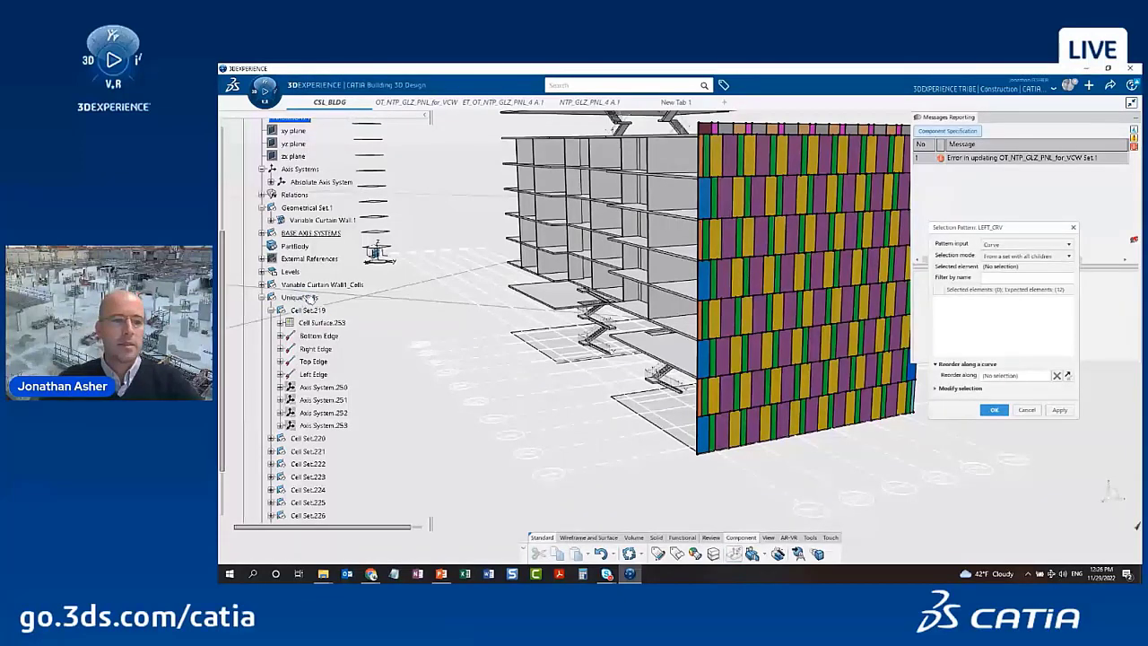
{"action": "left_click", "coordinate": [1020, 276]}
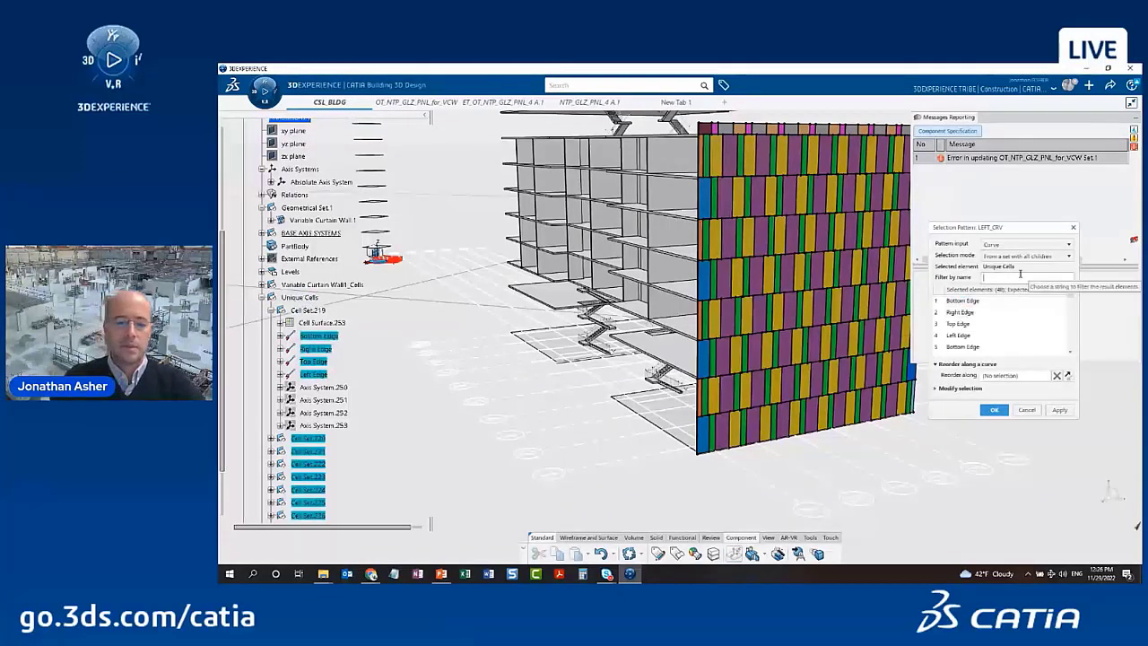
{"action": "type", "text": "Left"}
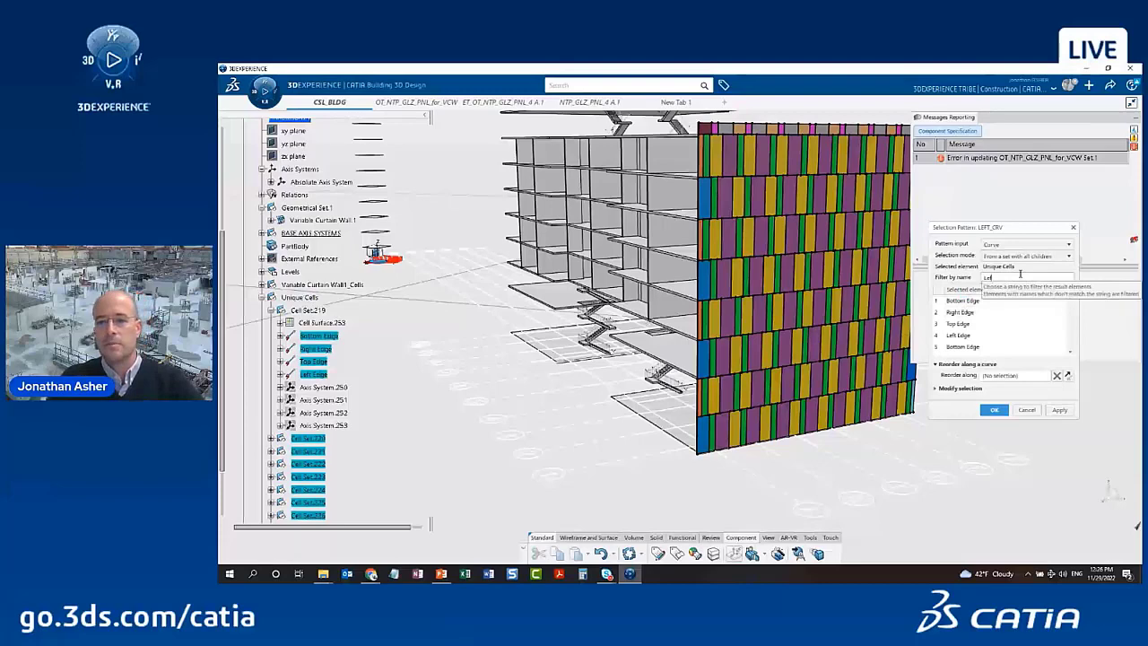
{"action": "key", "text": "Return"}
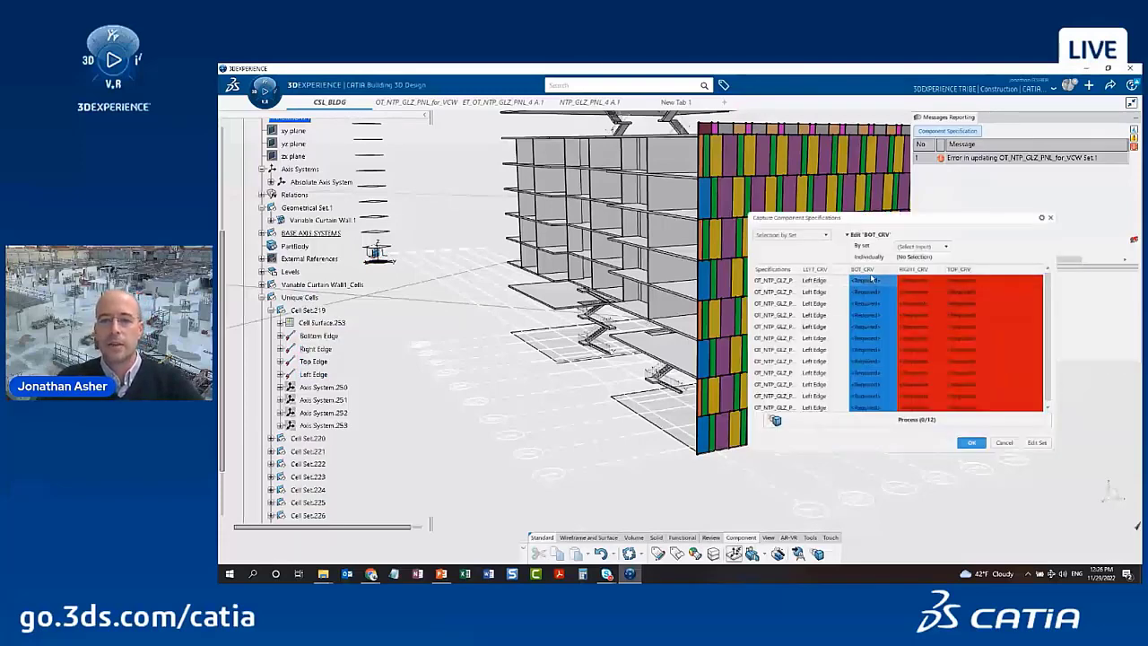
Assign BOT_CRV a selection pattern of curves from the Unique Cells set with all children, filtered by the name "Bot"
{"action": "left_click", "coordinate": [921, 245]}
{"action": "left_click", "coordinate": [920, 267]}
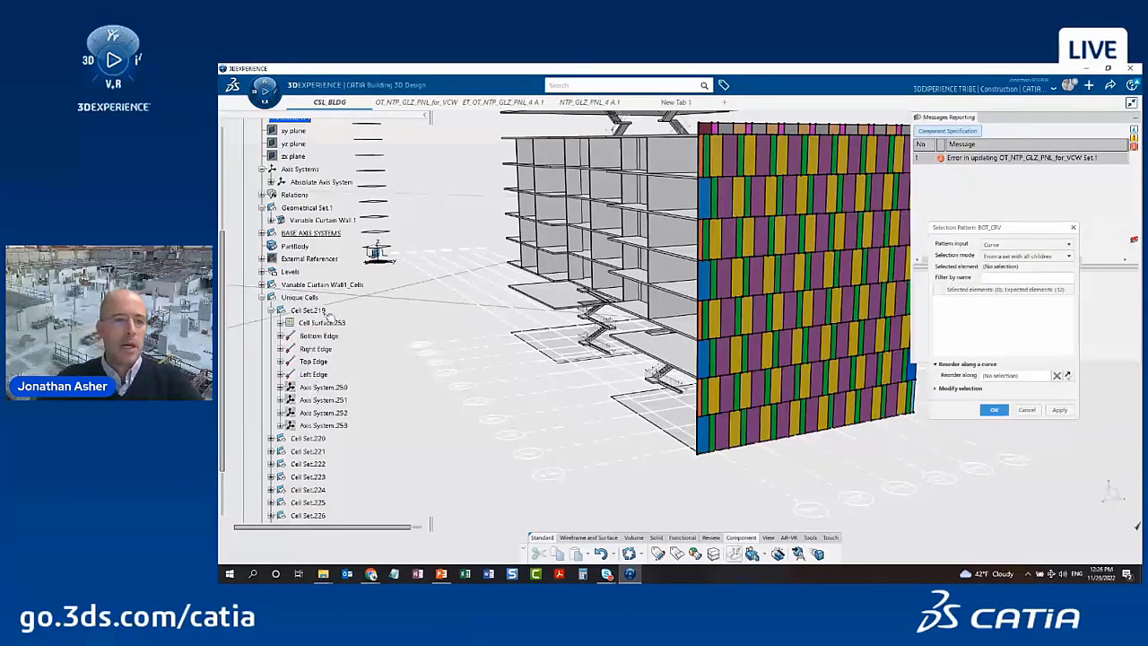
{"action": "left_click", "coordinate": [299, 296]}
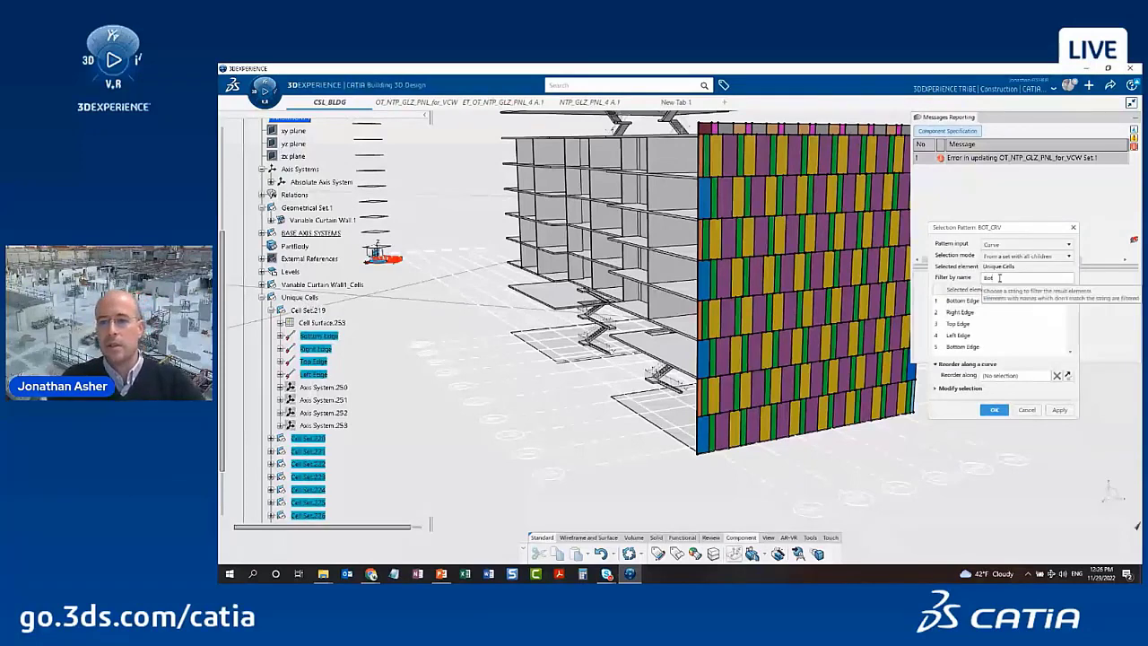
{"action": "key", "text": "Return"}
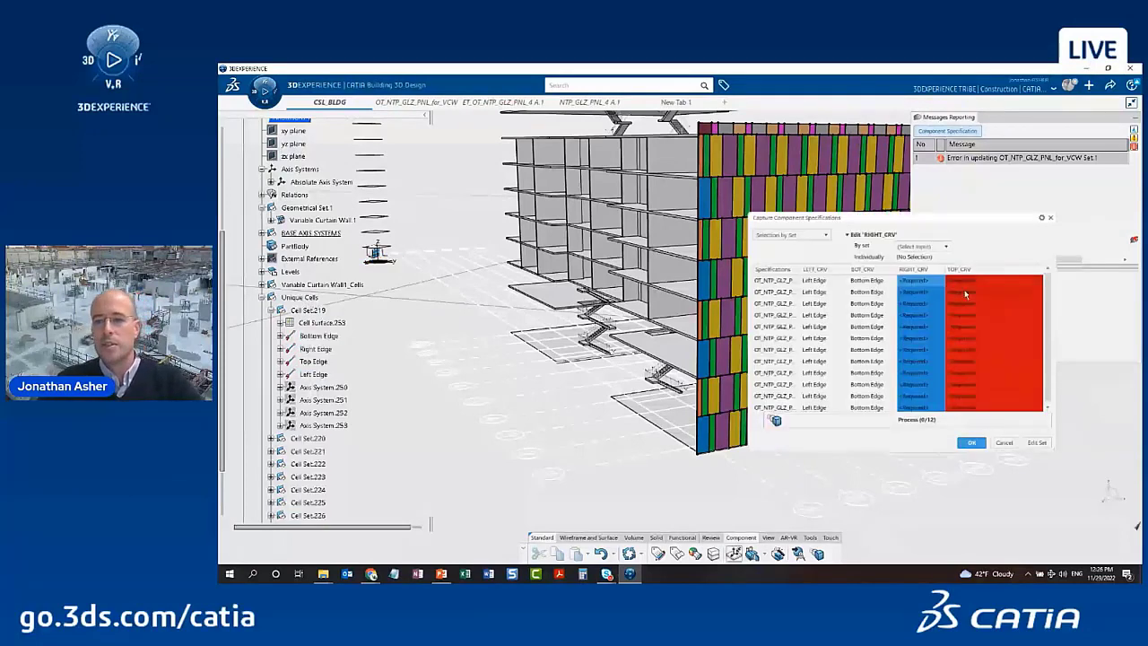
Assign RIGHT_CRV a selection pattern from the Unique Cells set with all children, filtered by name to the Right Edge curves
{"action": "left_click", "coordinate": [920, 246]}
{"action": "left_click", "coordinate": [918, 265]}
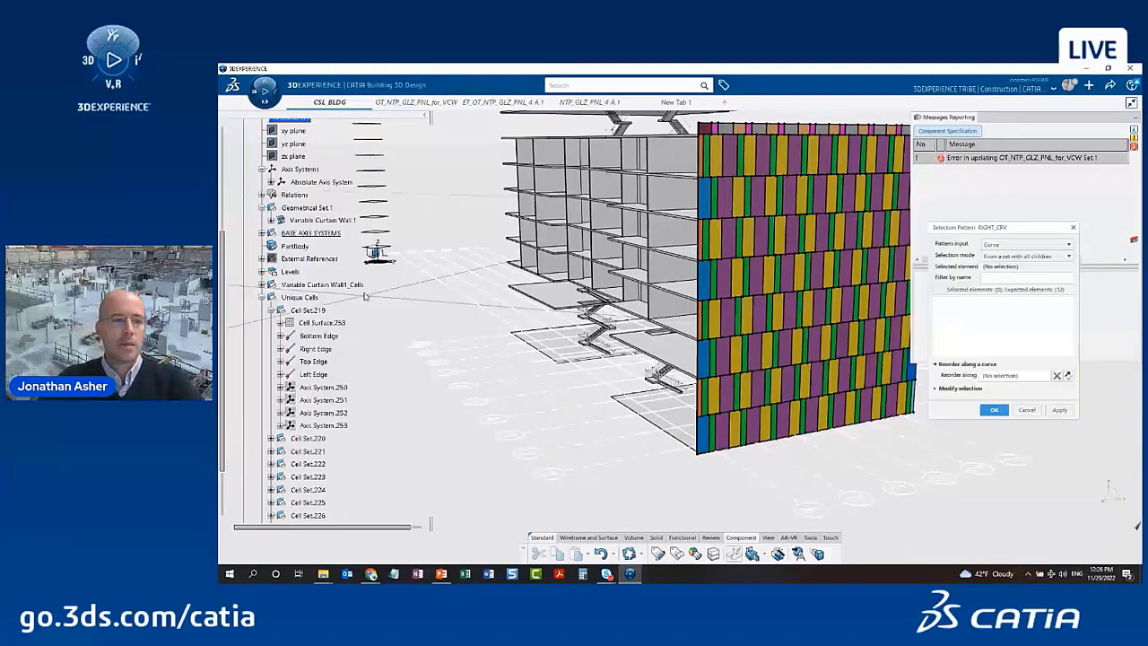
{"action": "left_click", "coordinate": [301, 296]}
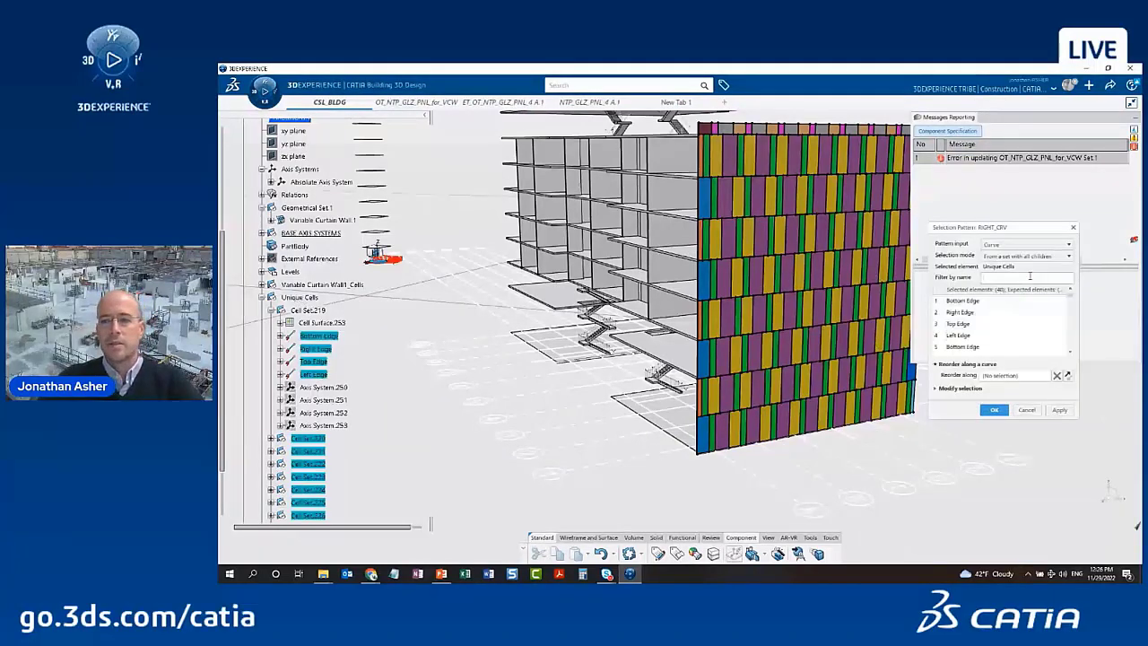
{"action": "key", "text": "Return"}
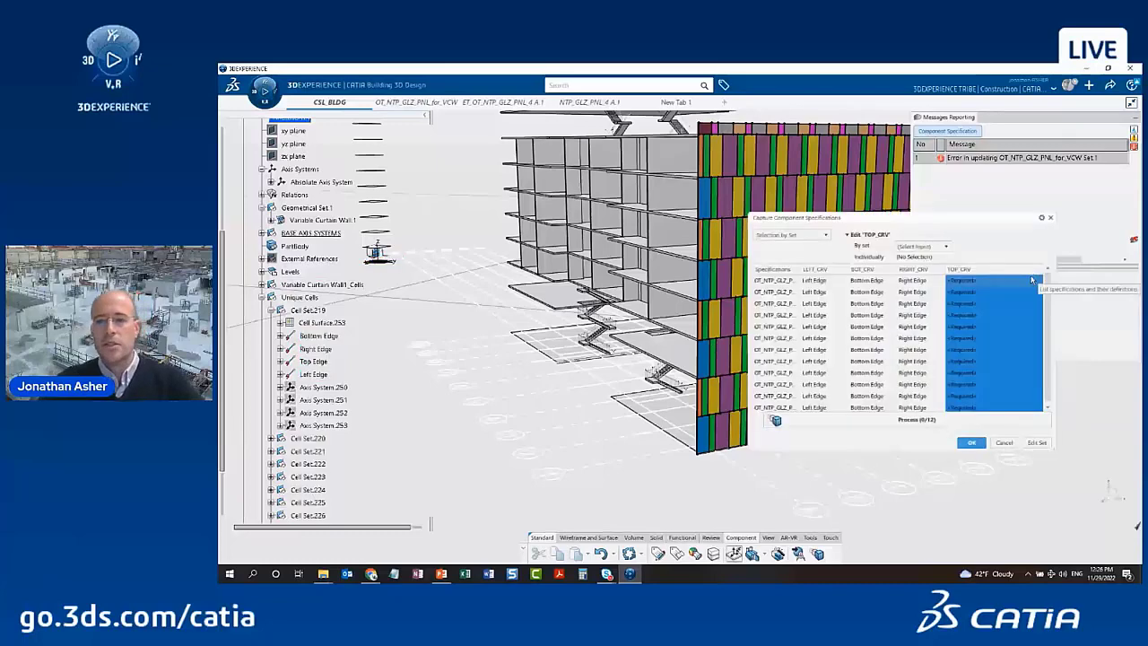
Assign TOP_CRV a selection pattern of curves from the Unique Cells set with all children, filtered by the name "Top"
{"action": "left_click", "coordinate": [944, 246]}
{"action": "left_click", "coordinate": [918, 265]}
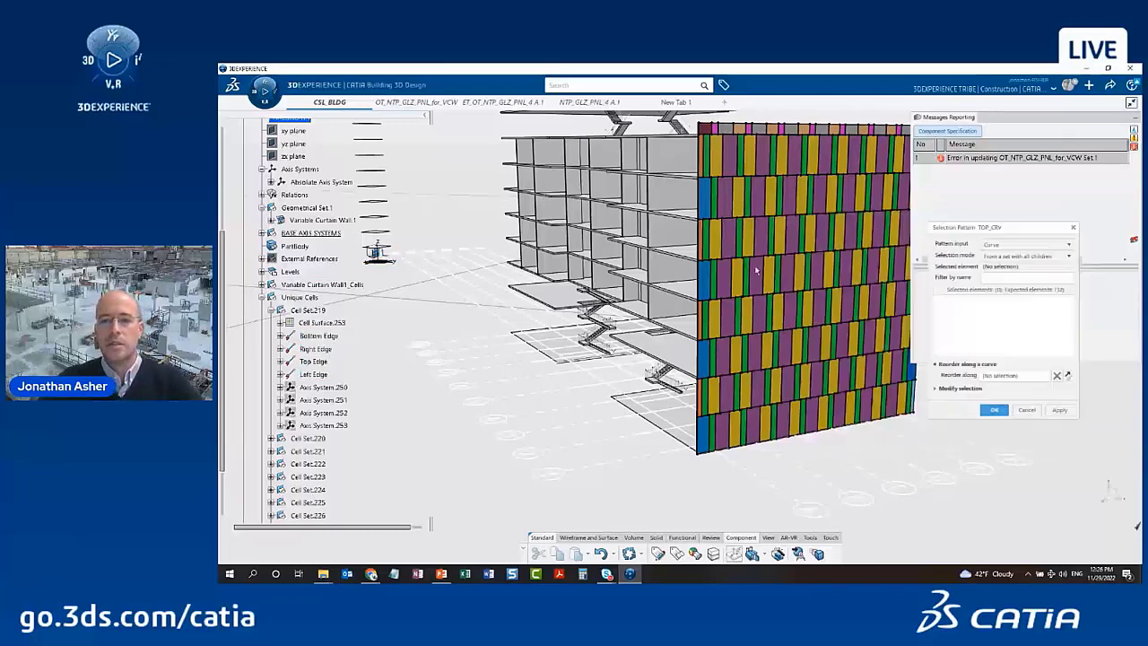
{"action": "left_click", "coordinate": [300, 297]}
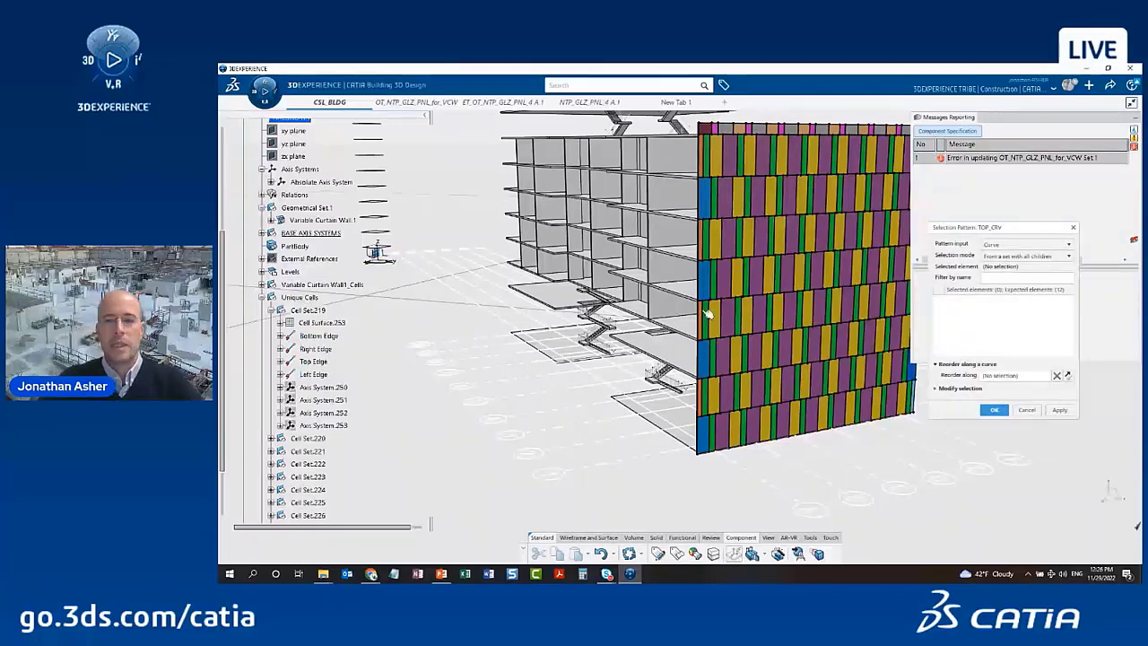
{"action": "left_click", "coordinate": [993, 277]}
{"action": "type", "text": "top"}
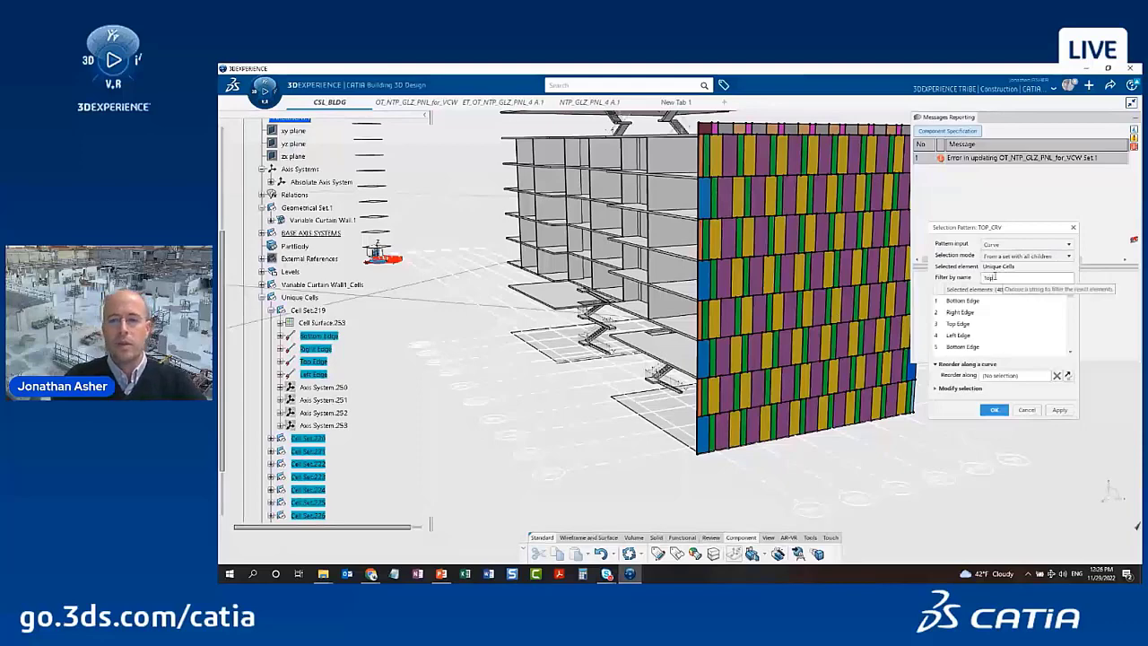
{"action": "key", "text": "Return"}
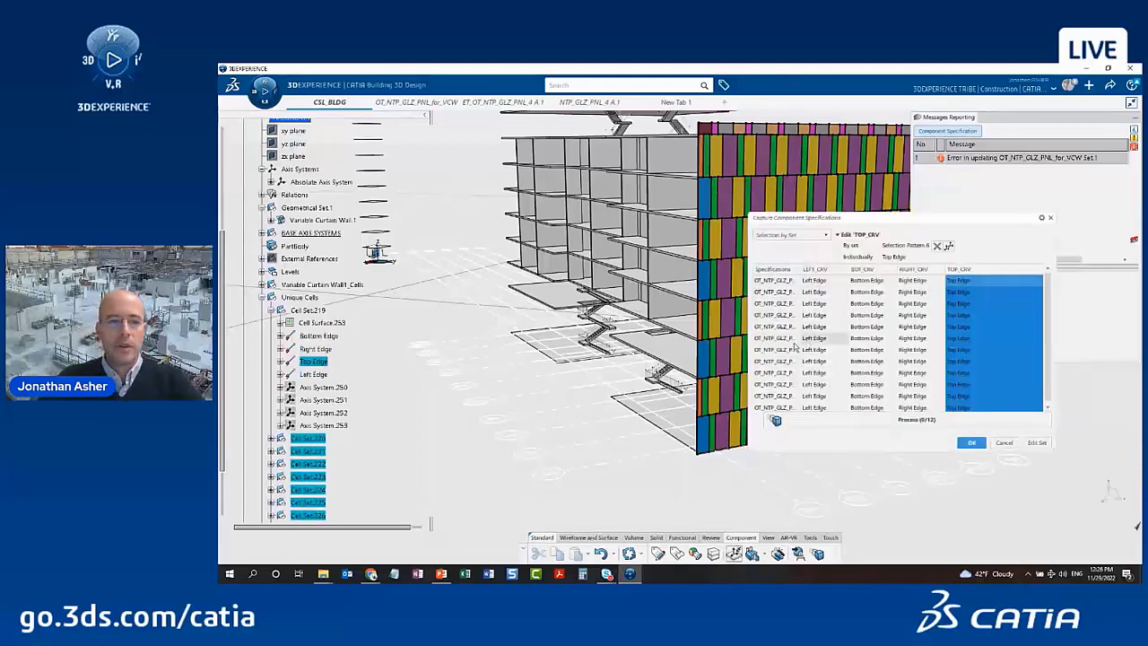
Check the top edge selection in Cell Set.220, accept the component specifications and dismiss the message report
{"action": "left_click", "coordinate": [271, 439]}
{"action": "scroll", "coordinate": [292, 205], "scroll_direction": "up", "scroll_amount": 2}
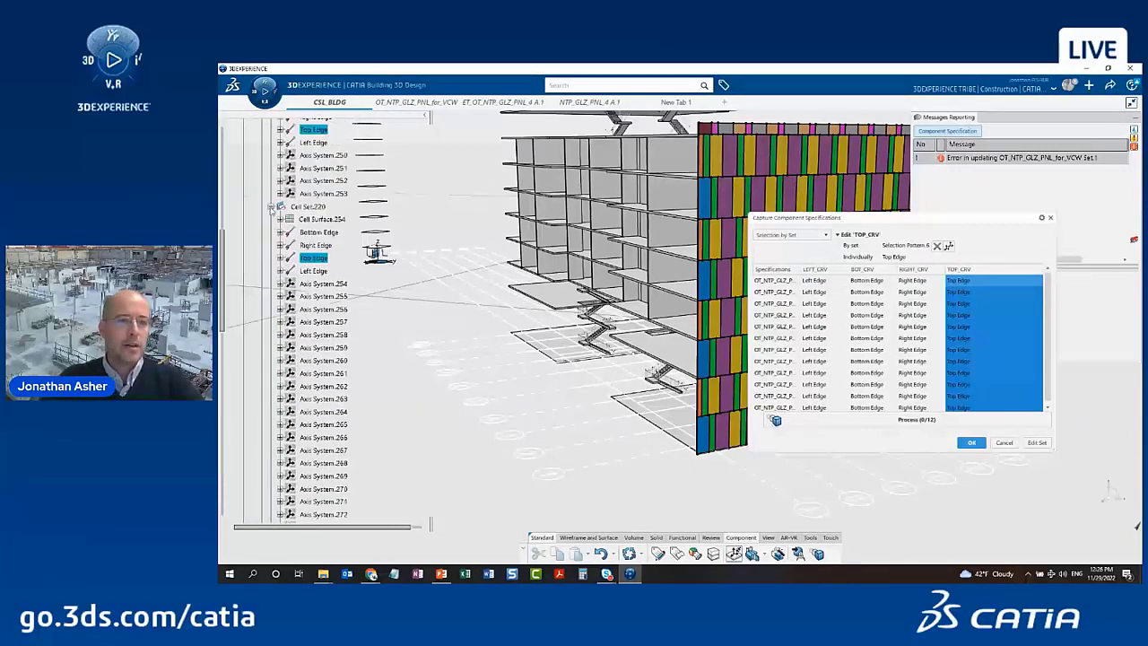
{"action": "left_click", "coordinate": [271, 207]}
{"action": "scroll", "coordinate": [275, 206], "scroll_direction": "up", "scroll_amount": 2}
{"action": "left_click", "coordinate": [271, 170]}
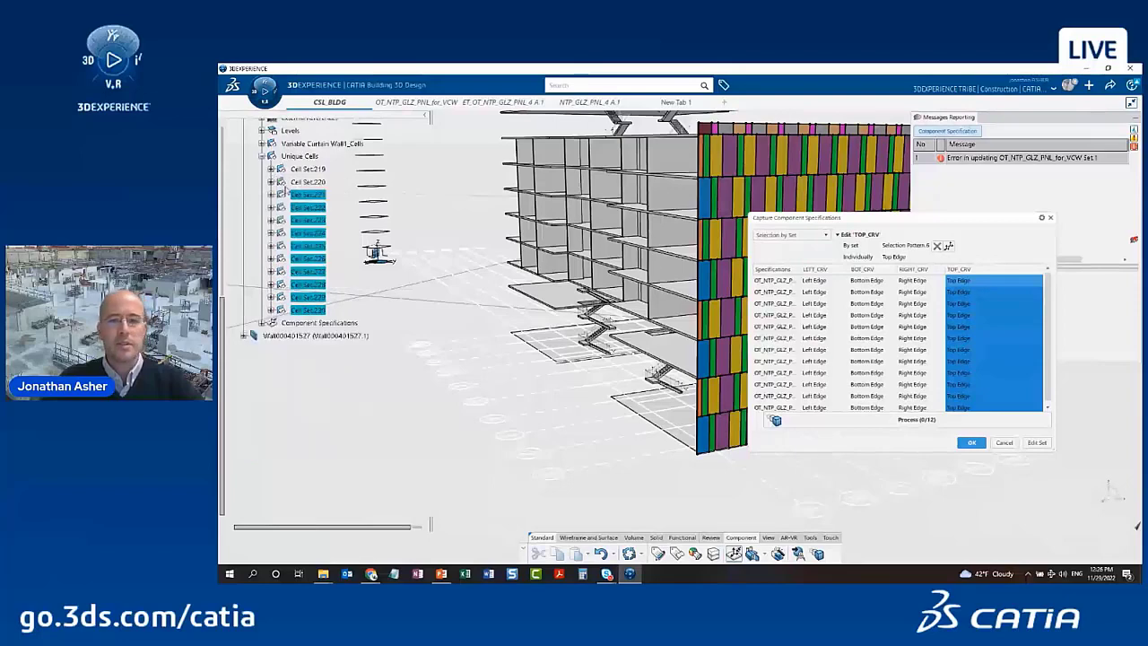
{"action": "left_click", "coordinate": [972, 443]}
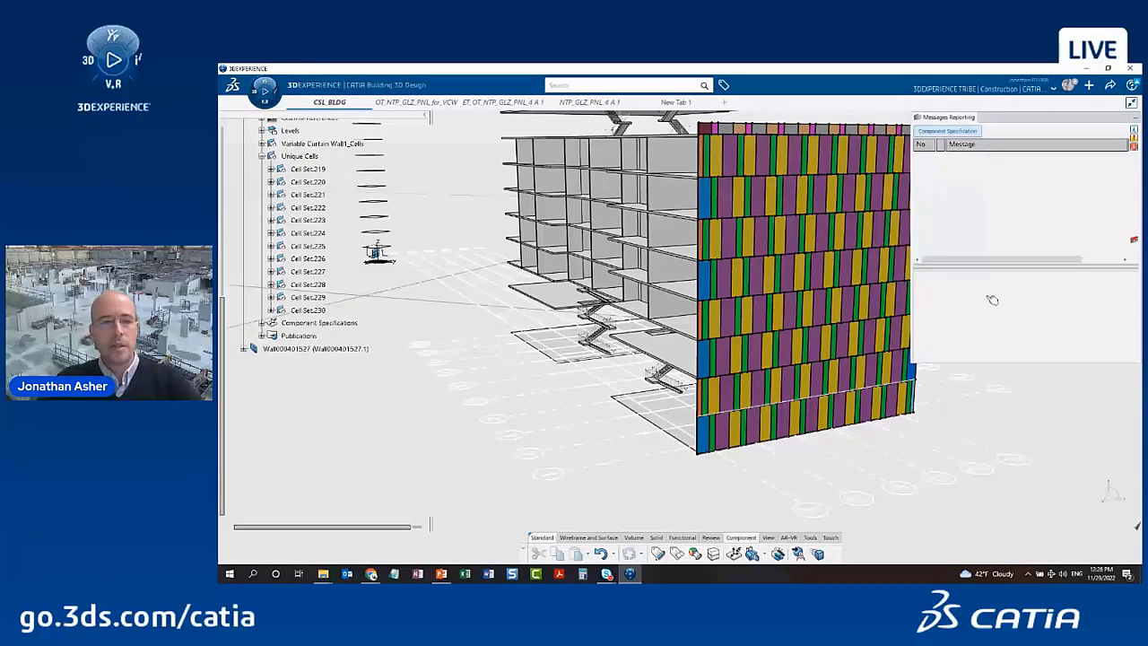
{"action": "left_click", "coordinate": [1135, 117]}
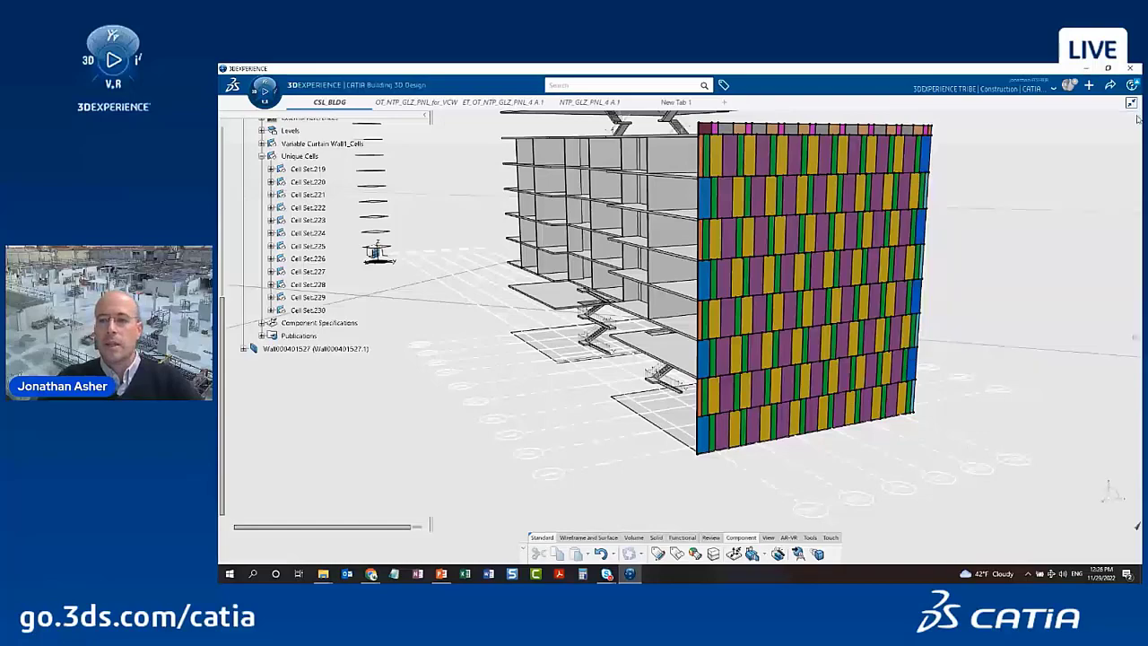
Expand Cell Set.219 in Unique Cells and frame the view on Cell Surface.253
{"action": "scroll", "coordinate": [350, 418], "scroll_direction": "up", "scroll_amount": 3}
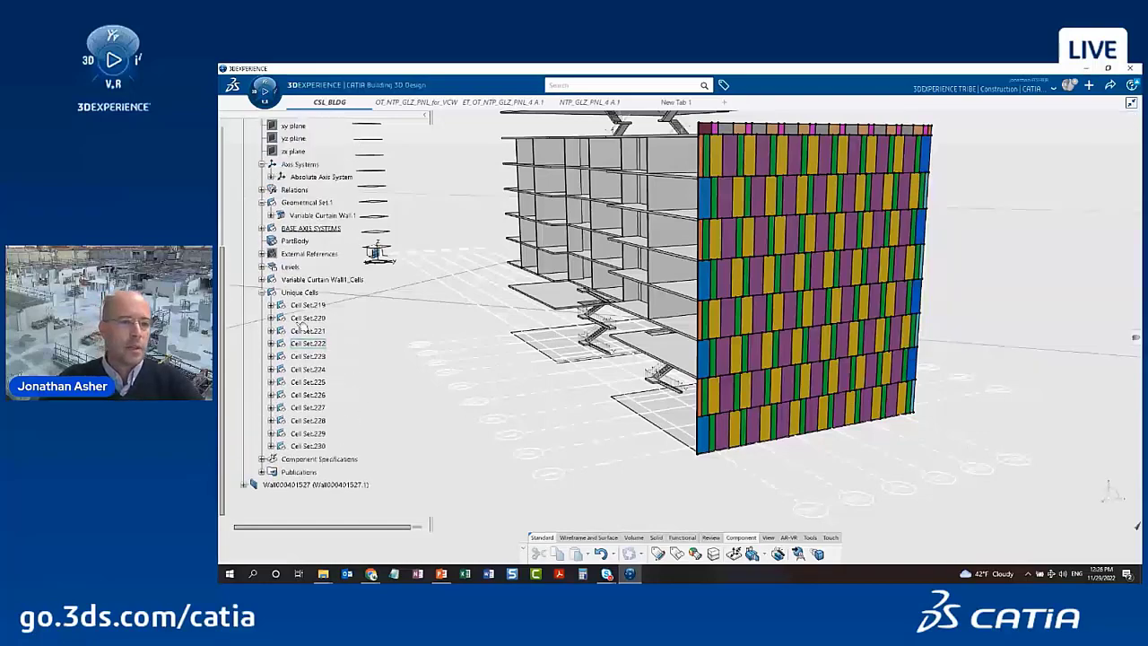
{"action": "middle_click_drag", "start_coordinate": [364, 378], "coordinate": [409, 376]}
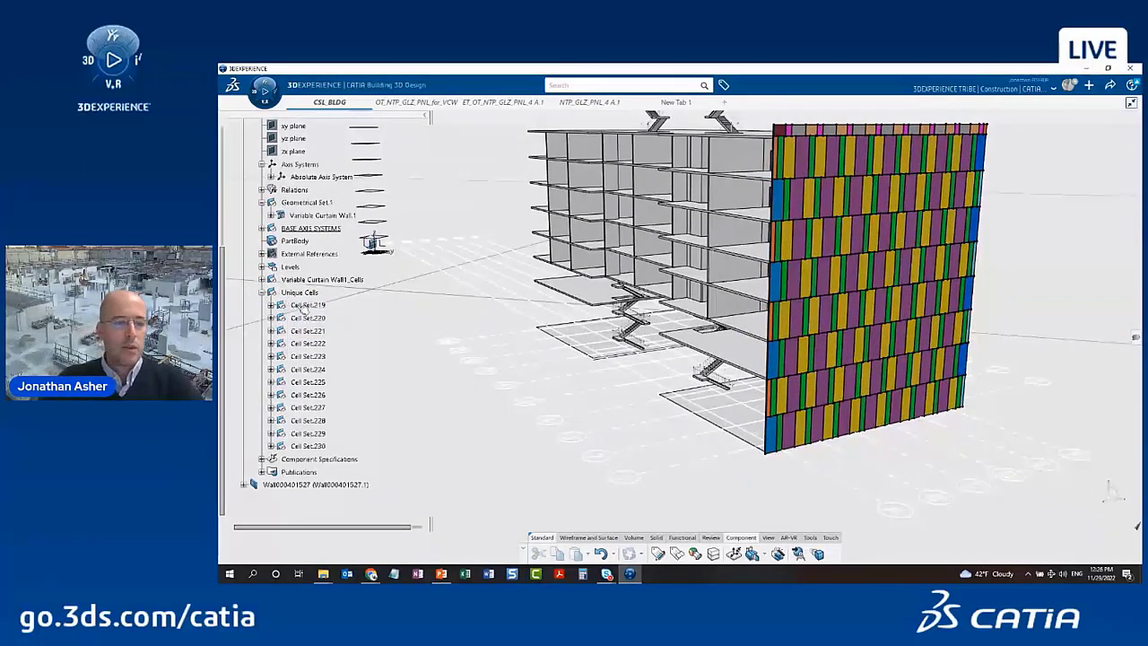
{"action": "left_click", "coordinate": [271, 306]}
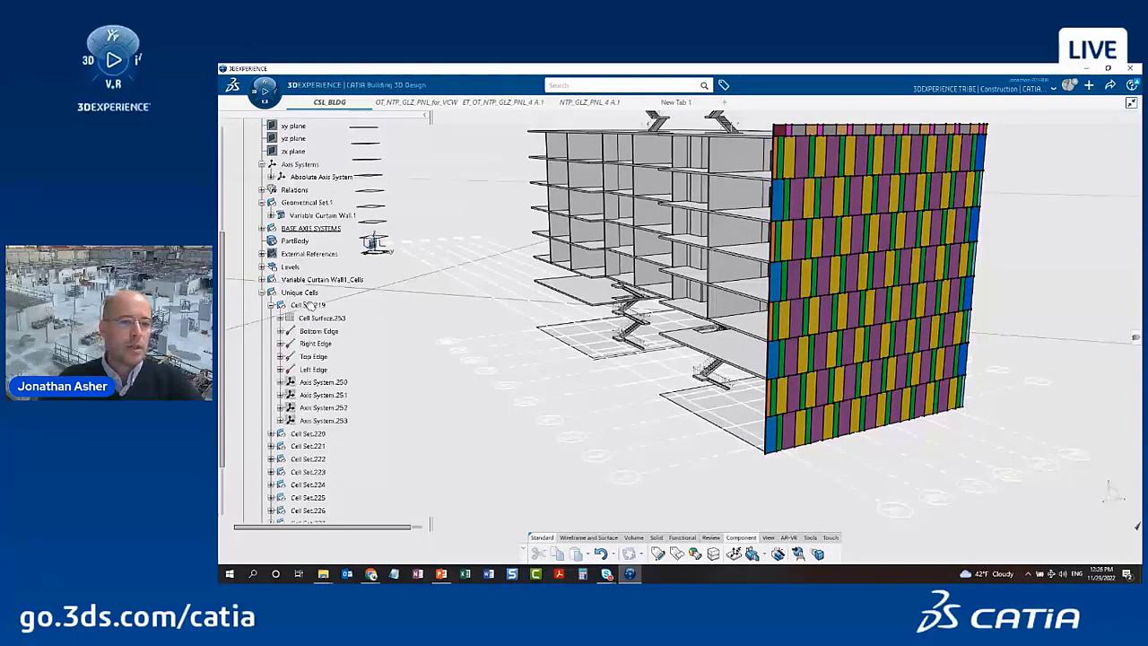
{"action": "left_click", "coordinate": [315, 319]}
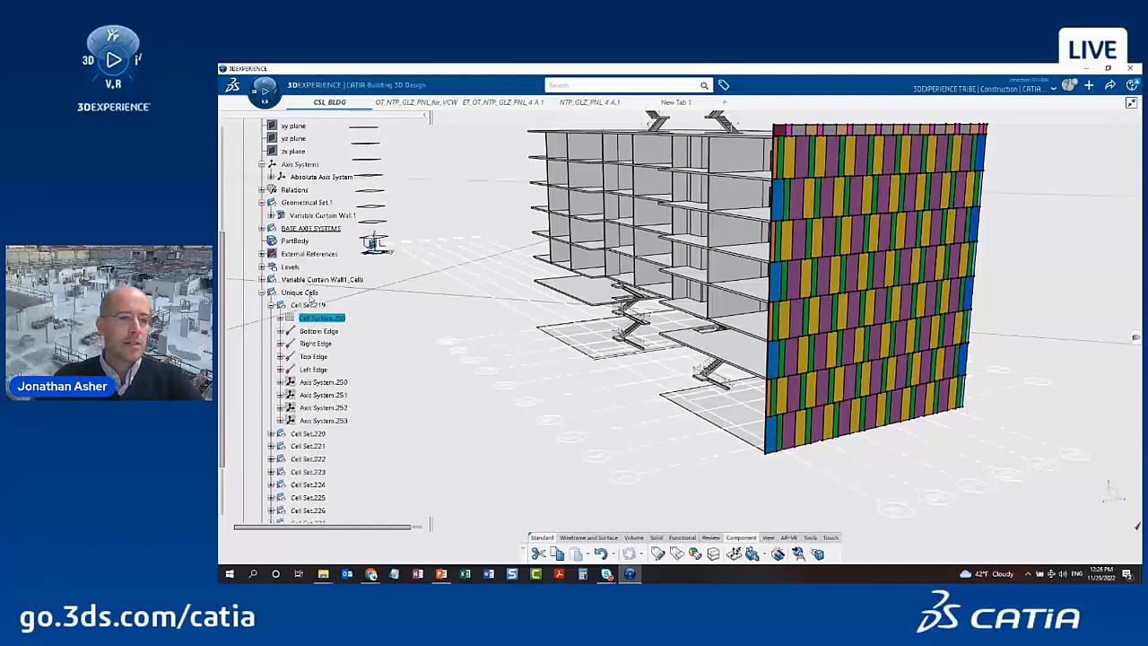
{"action": "left_click", "coordinate": [280, 318]}
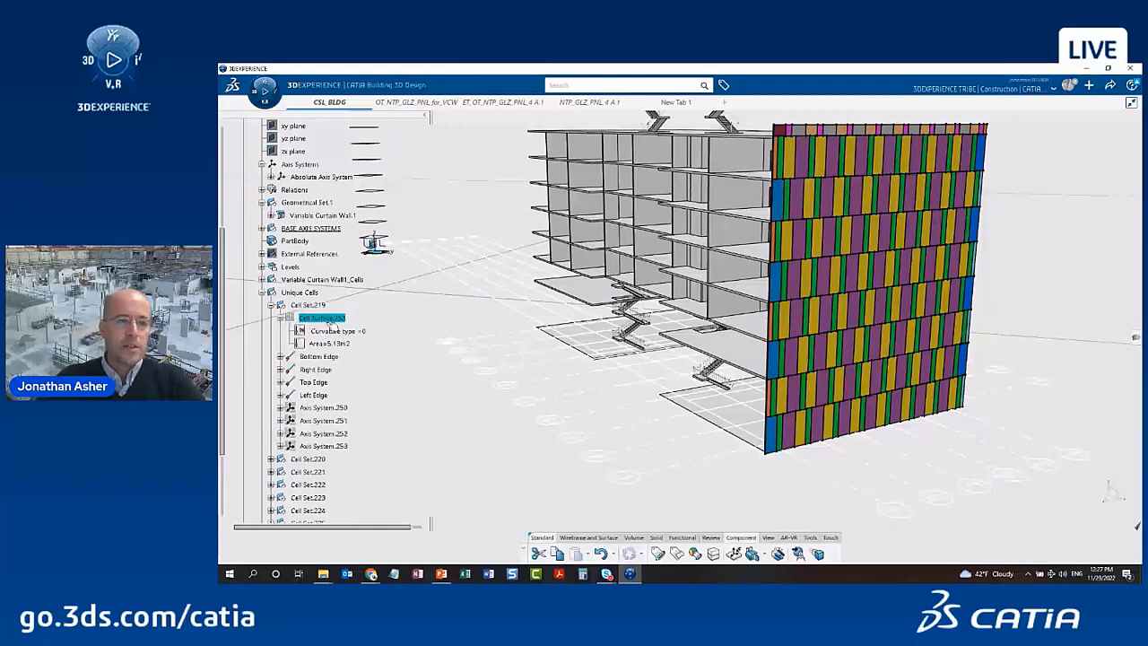
{"action": "right_click", "coordinate": [328, 319]}
{"action": "left_click", "coordinate": [360, 324]}
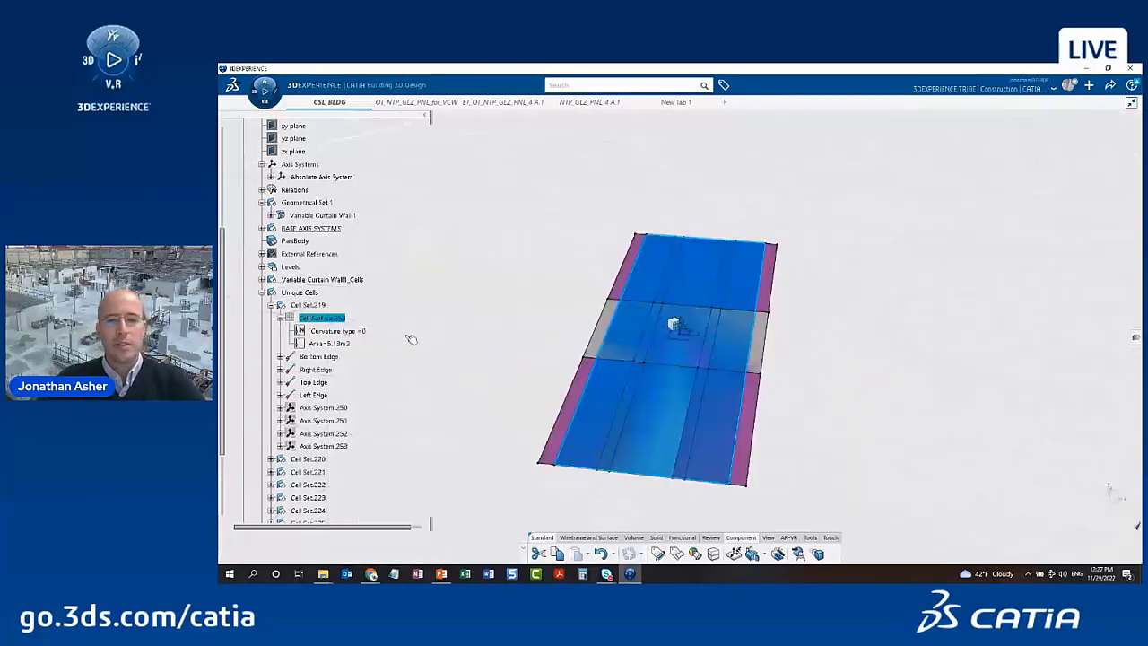
Hide Cell Set.220 through Cell Set.230, leaving only Cell Set.219 of the unique cells shown
{"action": "scroll", "coordinate": [377, 330], "scroll_direction": "down", "scroll_amount": 4}
{"action": "left_click", "coordinate": [307, 322]}
{"action": "left_click", "coordinate": [309, 450], "text": "shift"}
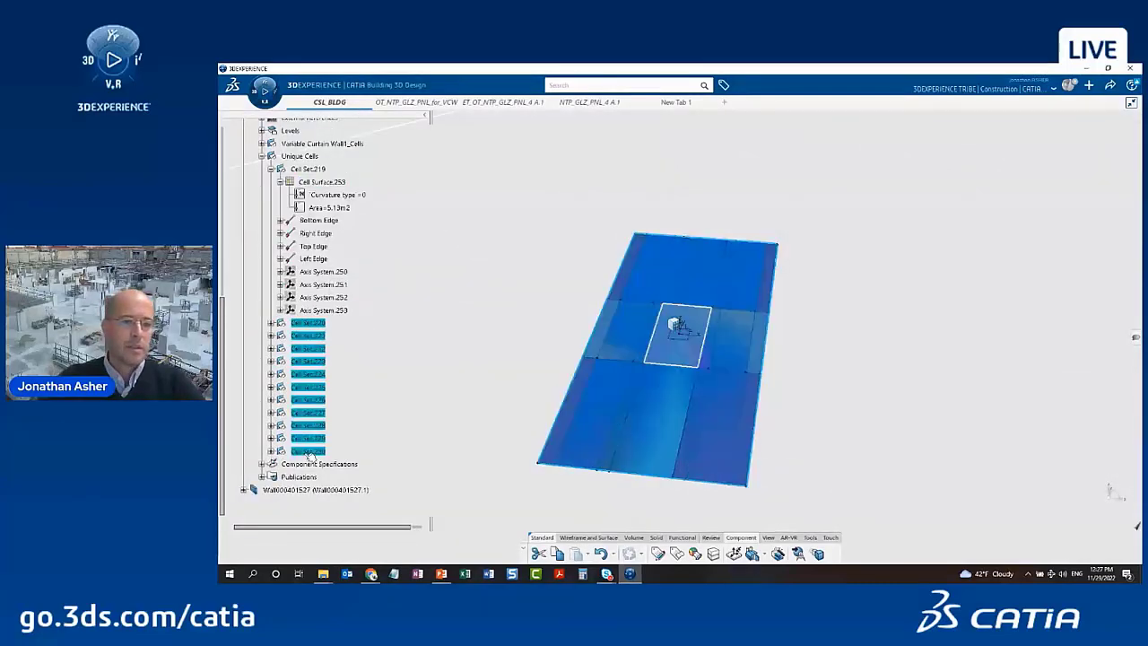
{"action": "right_click", "coordinate": [307, 454]}
{"action": "key", "text": "h"}
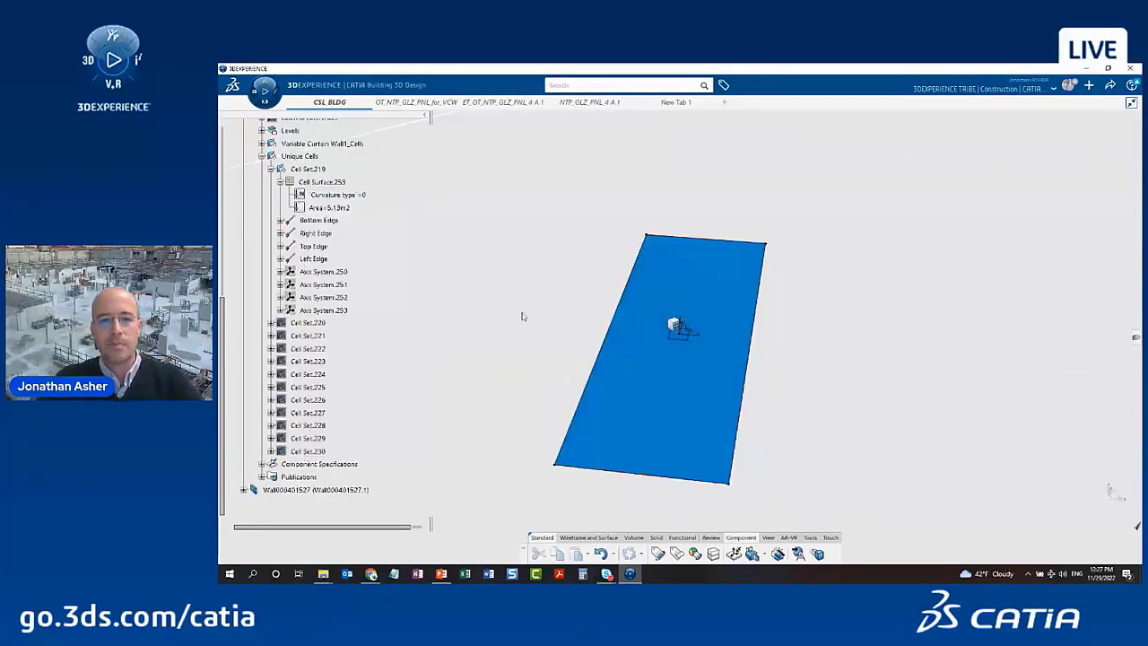
Examine the curvature type and area parameters of Cell Surface.253 in Cell Set.219
{"action": "scroll", "coordinate": [340, 221], "scroll_direction": "up", "scroll_amount": 1}
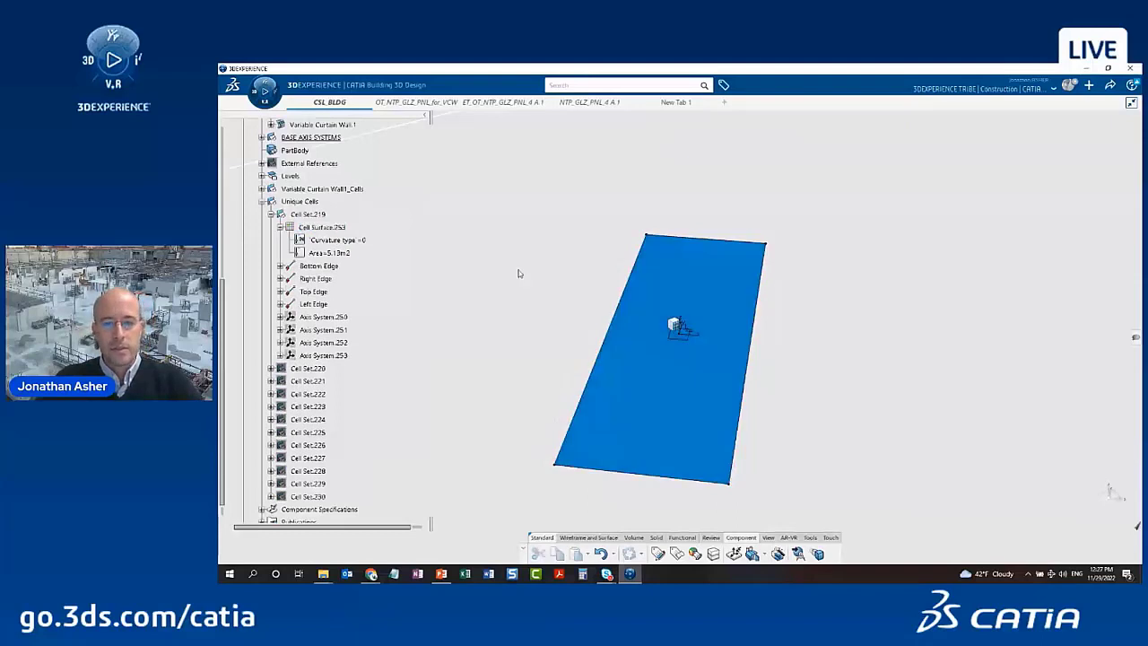
{"action": "left_click", "coordinate": [350, 241]}
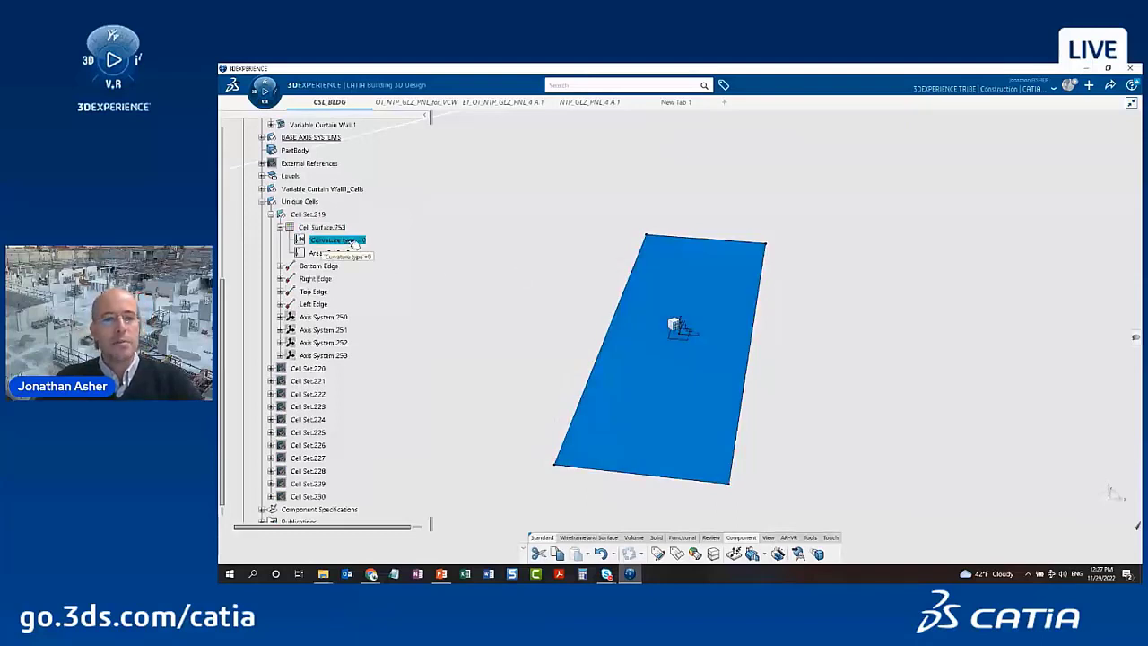
{"action": "middle_click_drag", "start_coordinate": [476, 341], "coordinate": [505, 223]}
{"action": "middle_click_drag", "start_coordinate": [451, 253], "coordinate": [494, 305]}
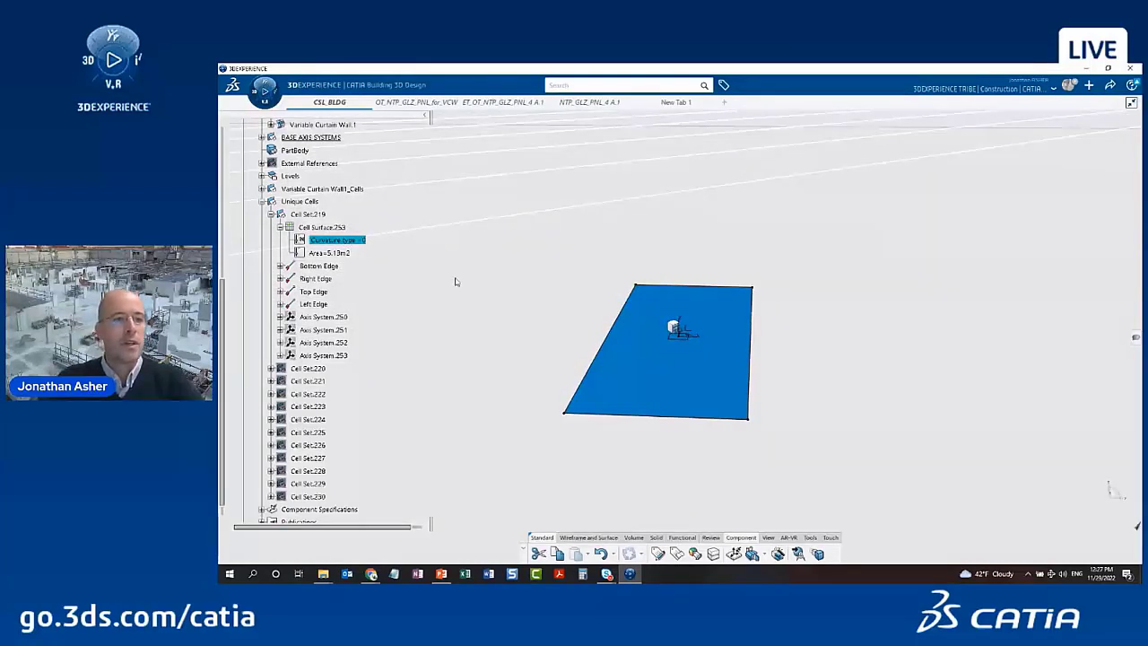
{"action": "left_click", "coordinate": [332, 253]}
{"action": "left_click", "coordinate": [278, 228]}
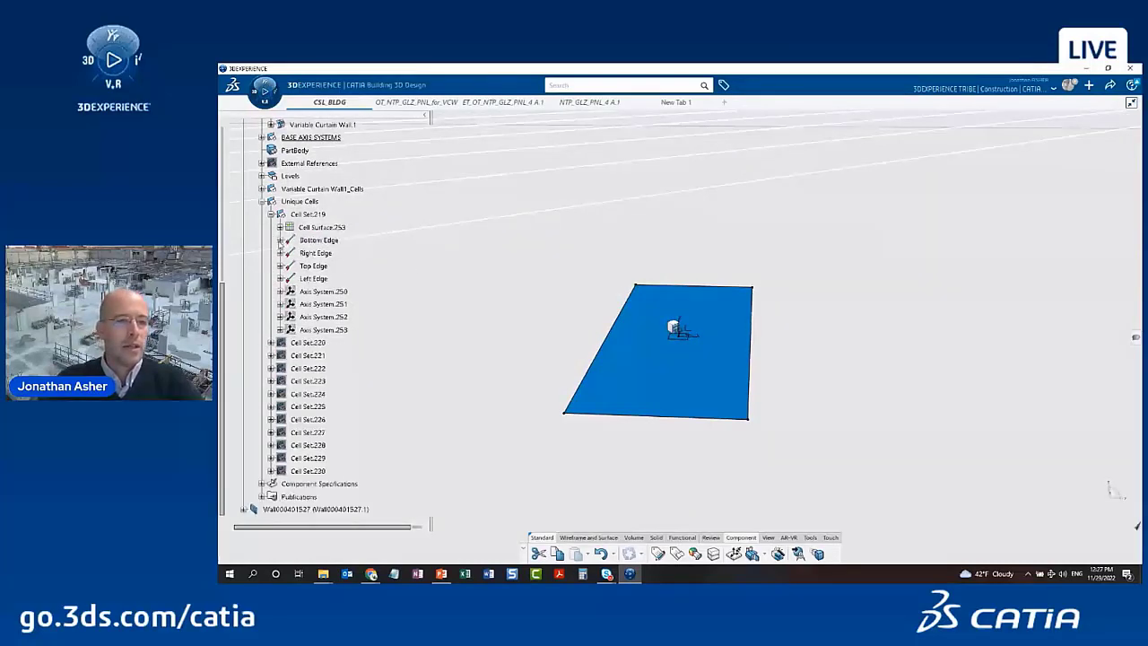
Examine the orientation and length parameters of the Bottom Edge and Right Edge in Cell Set.219
{"action": "left_click", "coordinate": [318, 240]}
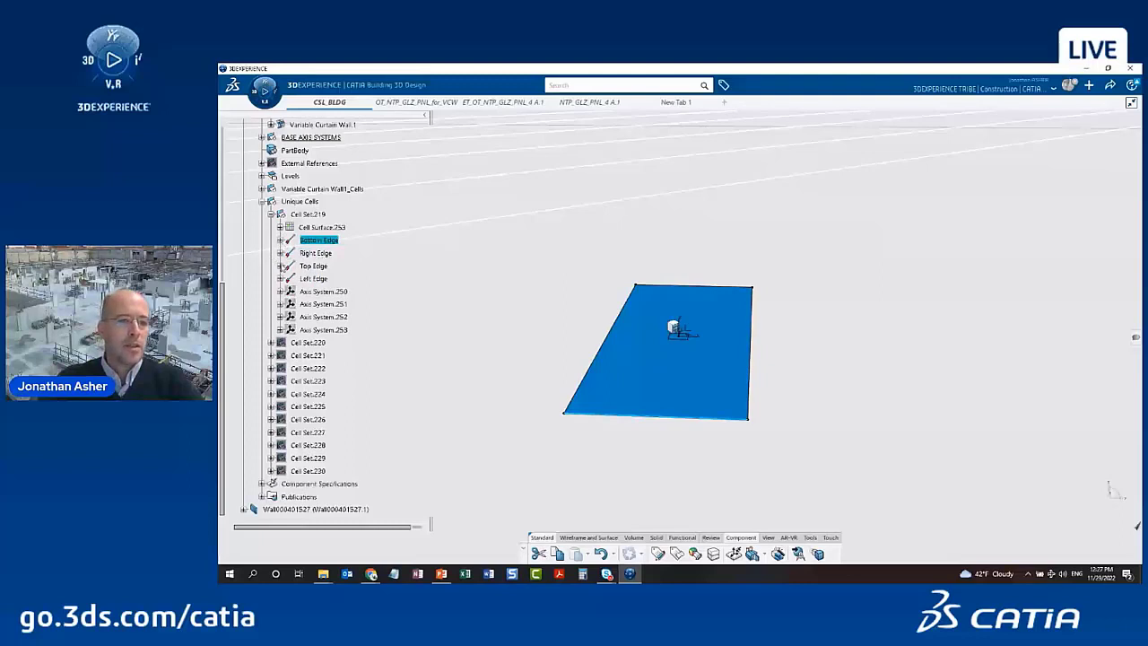
{"action": "left_click", "coordinate": [280, 241]}
{"action": "left_click", "coordinate": [341, 254]}
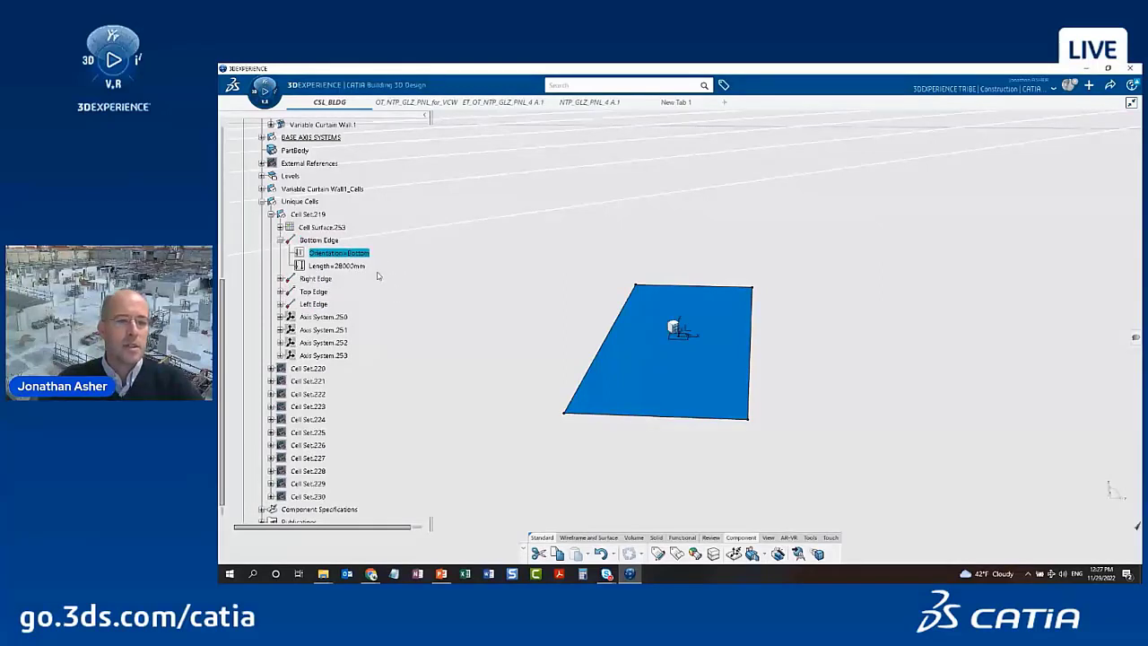
{"action": "left_click", "coordinate": [351, 266]}
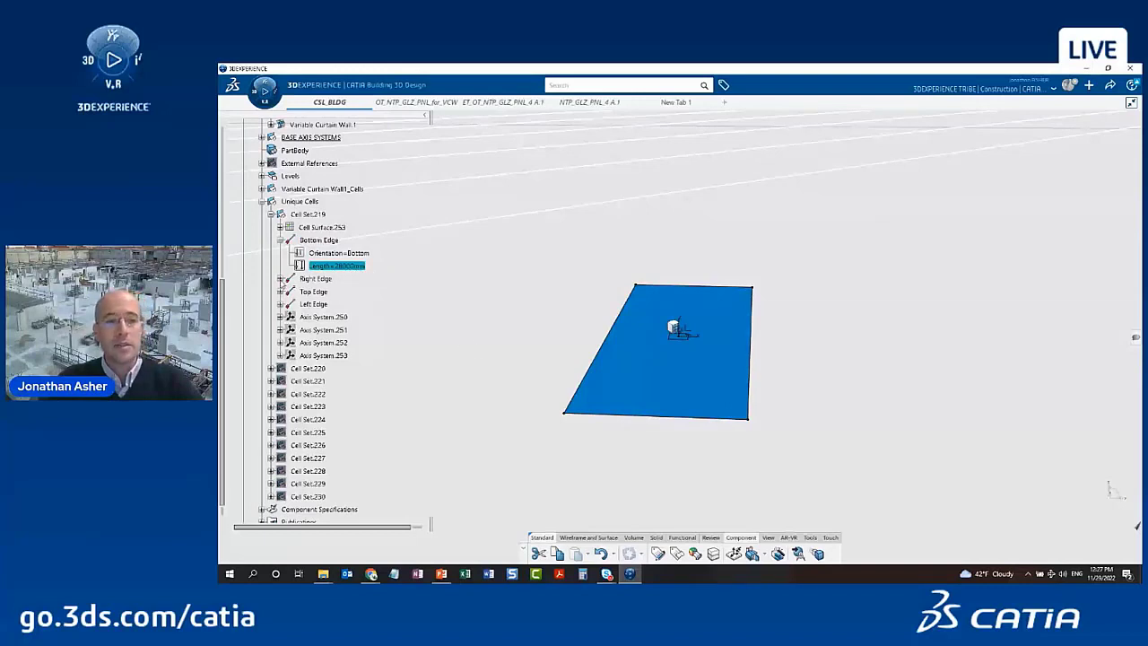
{"action": "left_click", "coordinate": [280, 279]}
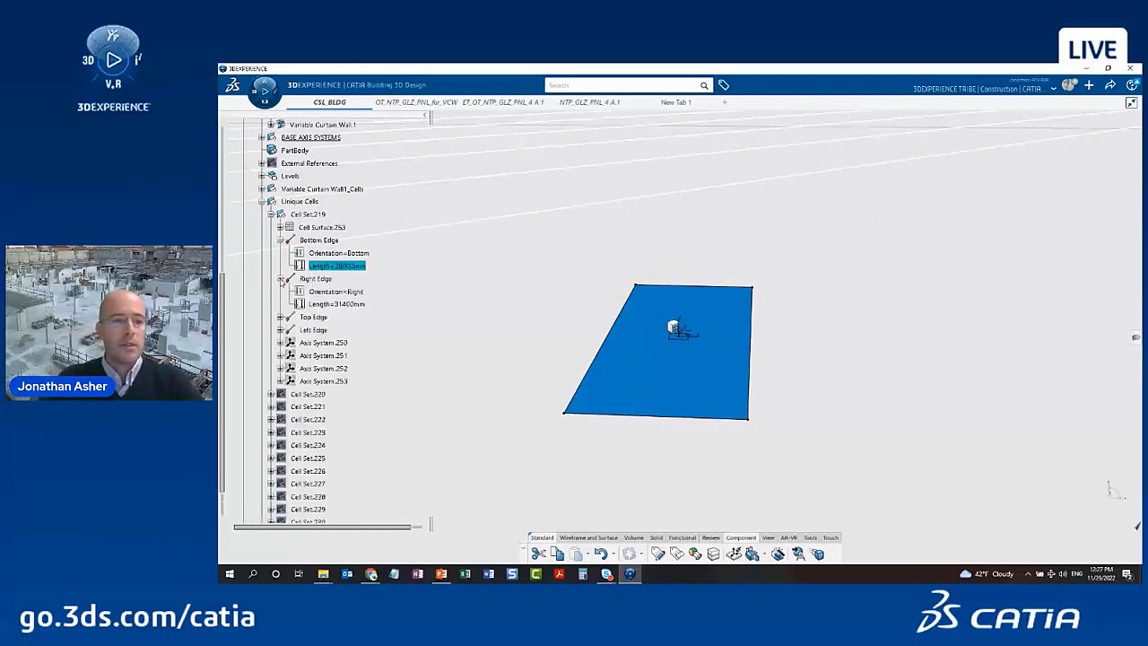
{"action": "left_click", "coordinate": [281, 279]}
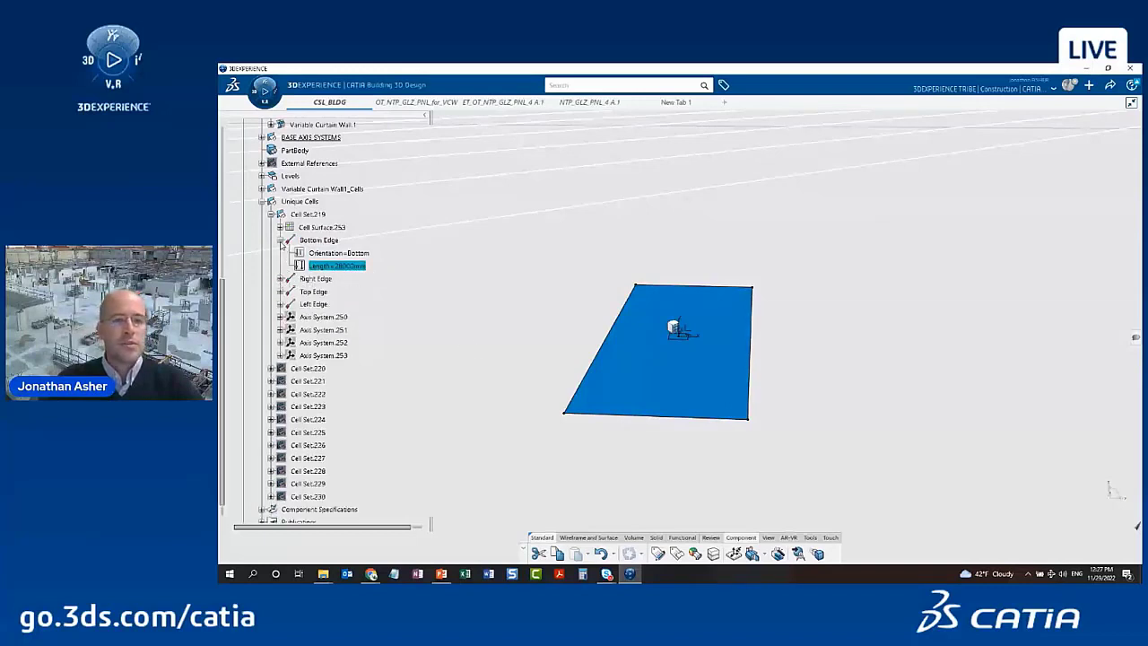
{"action": "left_click", "coordinate": [280, 240]}
Collapse Cell Set.219 and show Cell Set.220 through Cell Set.230 again in Unique Cells
{"action": "left_click", "coordinate": [333, 227]}
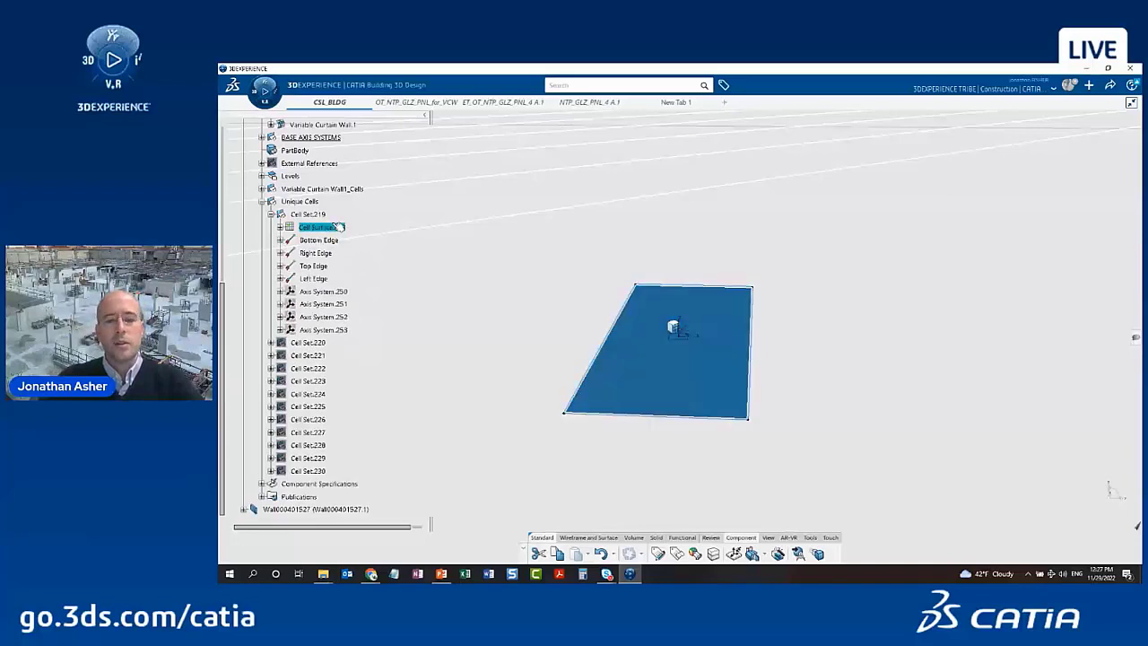
{"action": "left_click", "coordinate": [810, 537]}
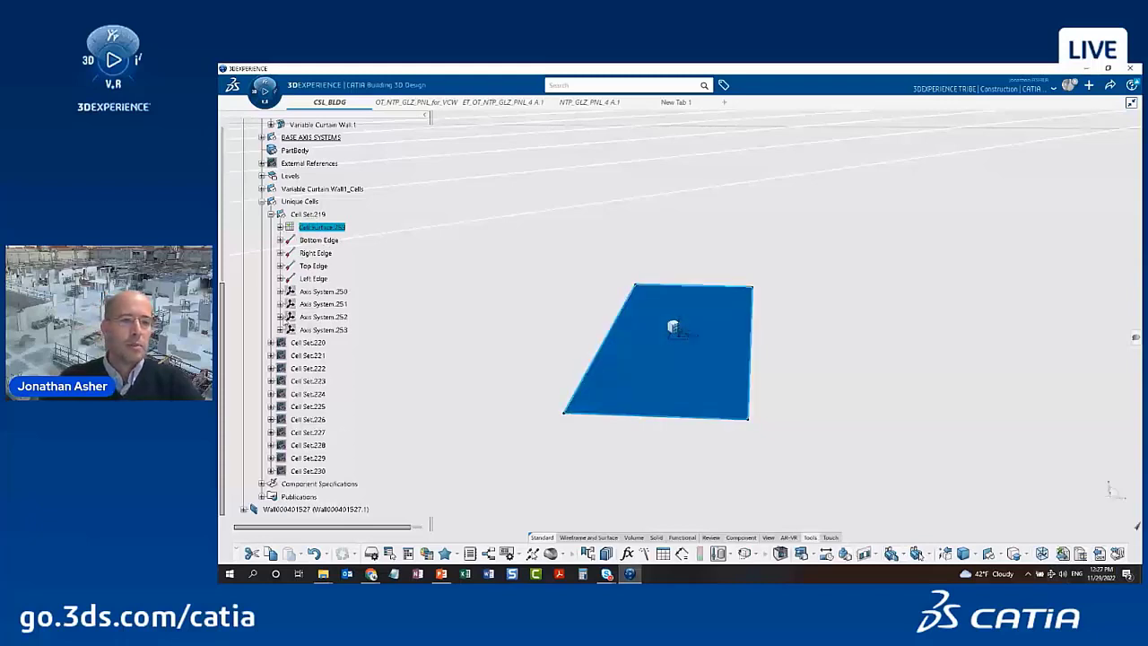
{"action": "left_click", "coordinate": [271, 214]}
{"action": "left_click", "coordinate": [307, 227]}
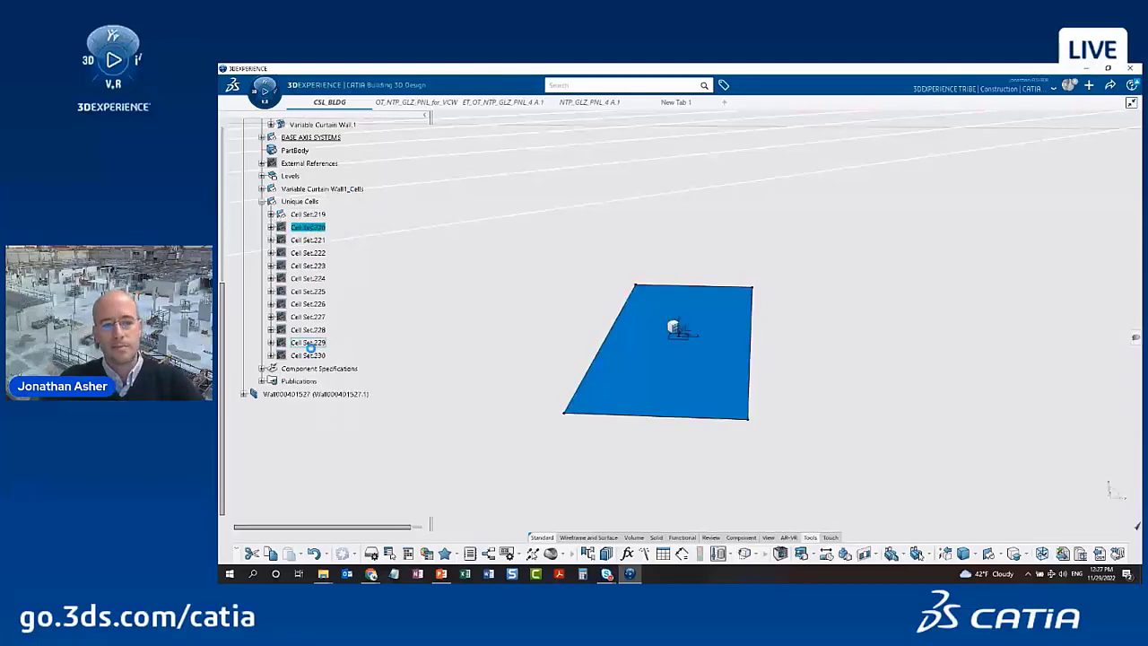
{"action": "left_click", "coordinate": [309, 356], "text": "shift"}
{"action": "right_click", "coordinate": [309, 356]}
{"action": "key", "text": "h"}
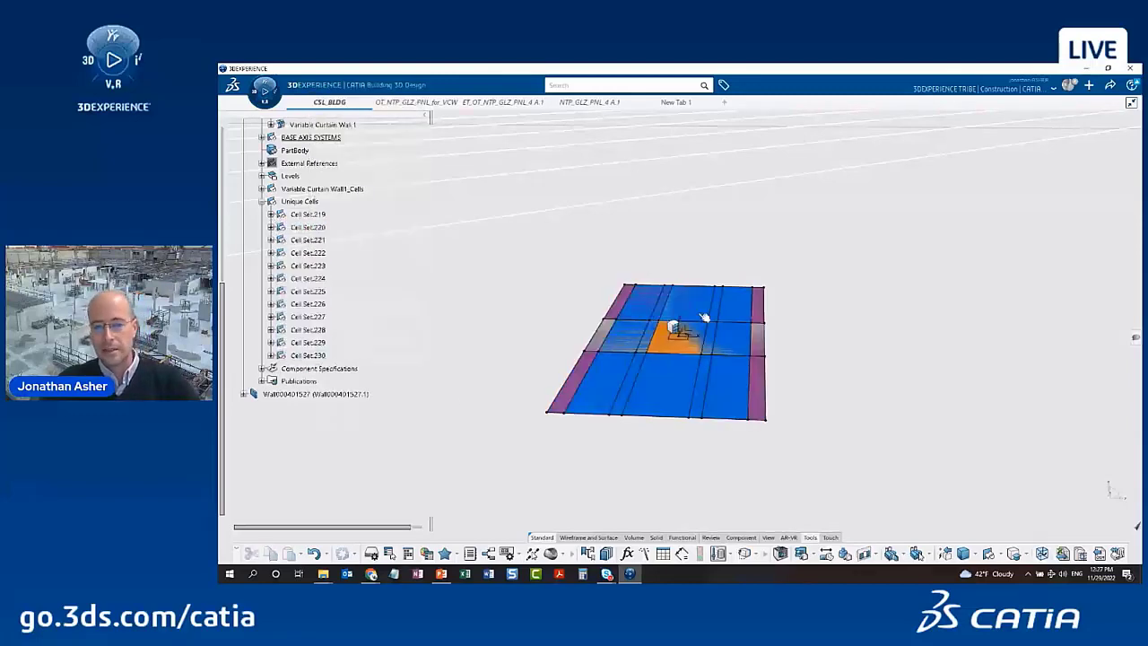
{"action": "middle_click_drag", "start_coordinate": [705, 316], "coordinate": [364, 267]}
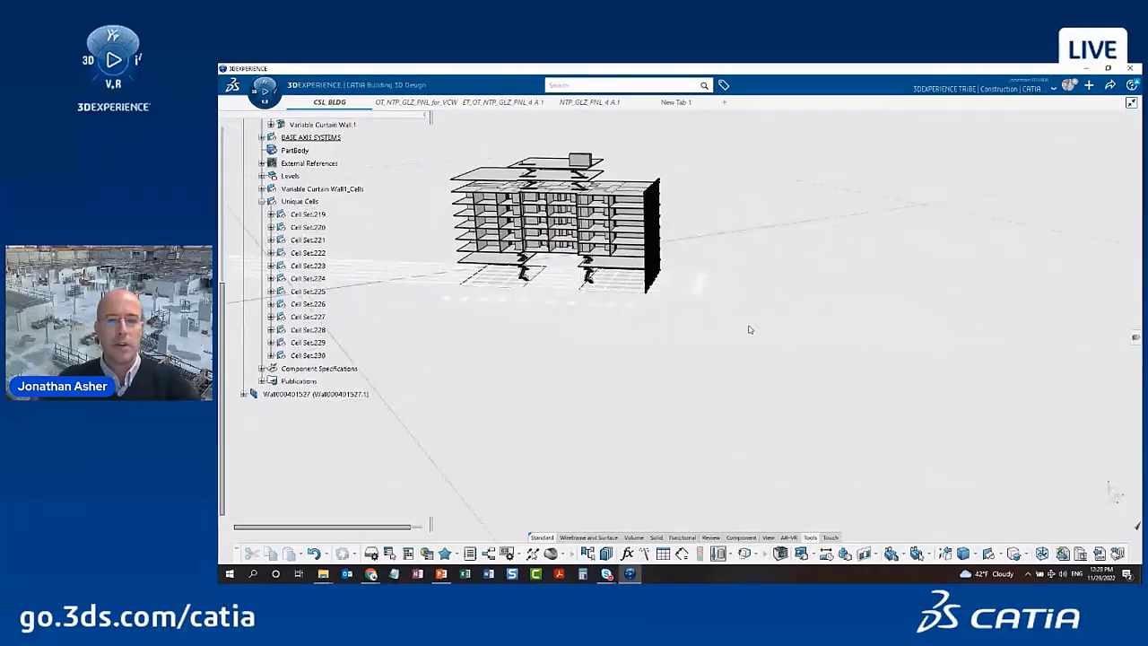
{"action": "mouse_move", "coordinate": [748, 328]}
{"action": "middle_mouse_down"}
{"action": "mouse_move", "coordinate": [543, 335]}
{"action": "mouse_move", "coordinate": [584, 450]}
{"action": "middle_mouse_up"}
{"action": "mouse_move", "coordinate": [651, 222]}
{"action": "middle_mouse_down"}
{"action": "mouse_move", "coordinate": [677, 337]}
{"action": "mouse_move", "coordinate": [667, 363]}
{"action": "mouse_move", "coordinate": [587, 282]}
{"action": "middle_mouse_up"}
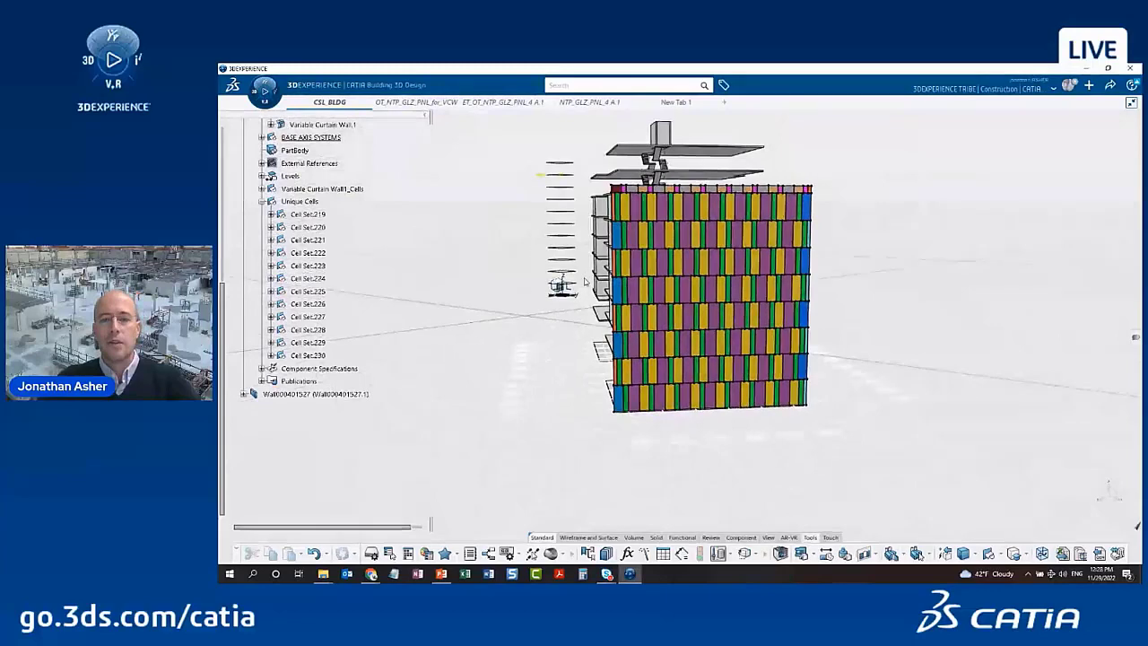
{"action": "middle_click_drag", "start_coordinate": [650, 328], "coordinate": [827, 351]}
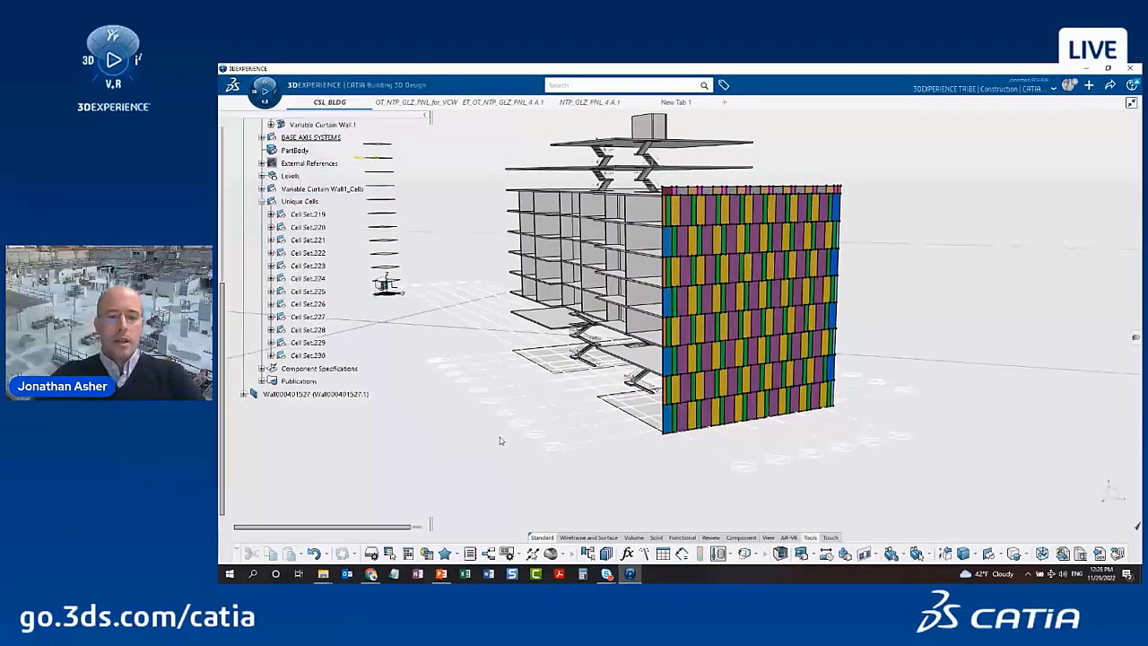
{"action": "left_click", "coordinate": [741, 538]}
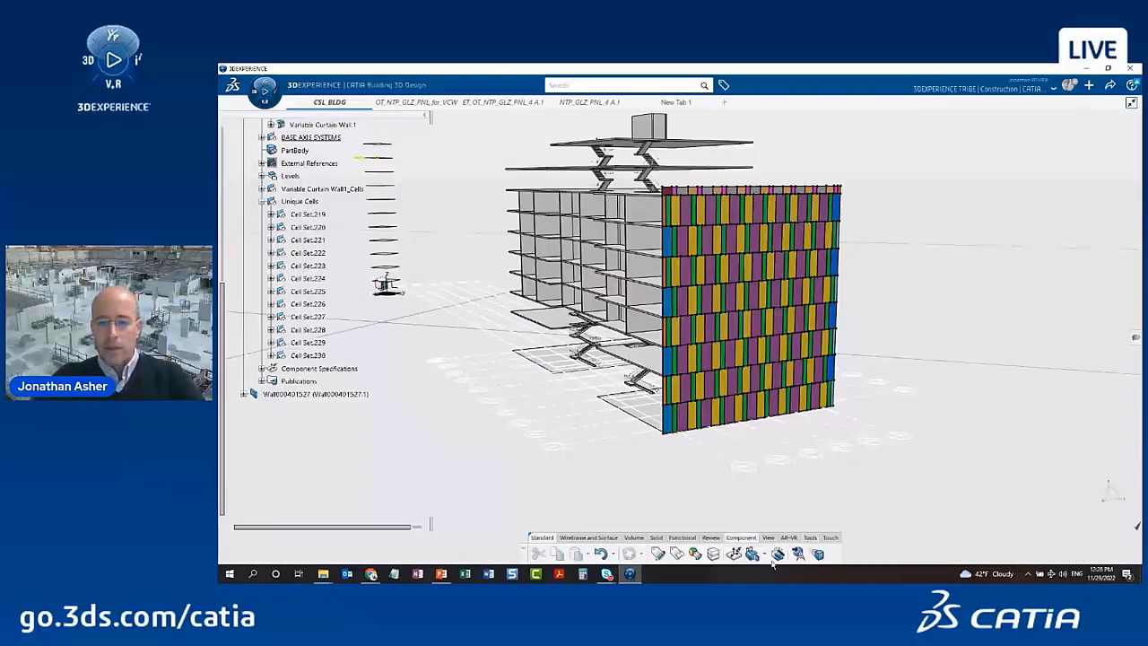
{"action": "left_click", "coordinate": [733, 553]}
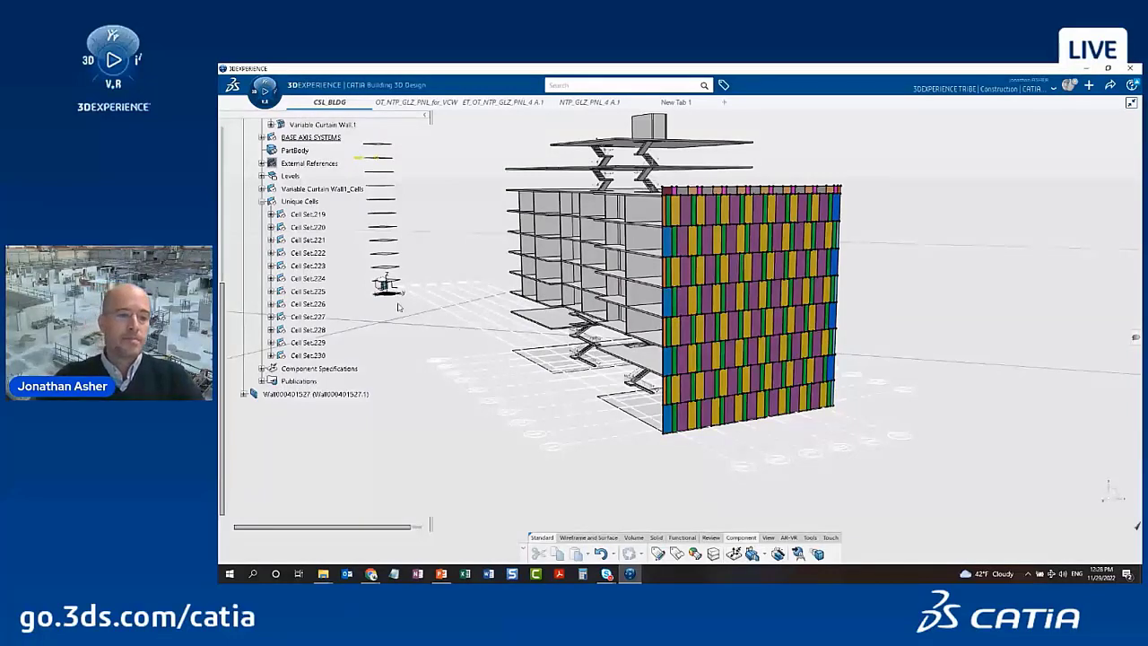
{"action": "left_click", "coordinate": [266, 372]}
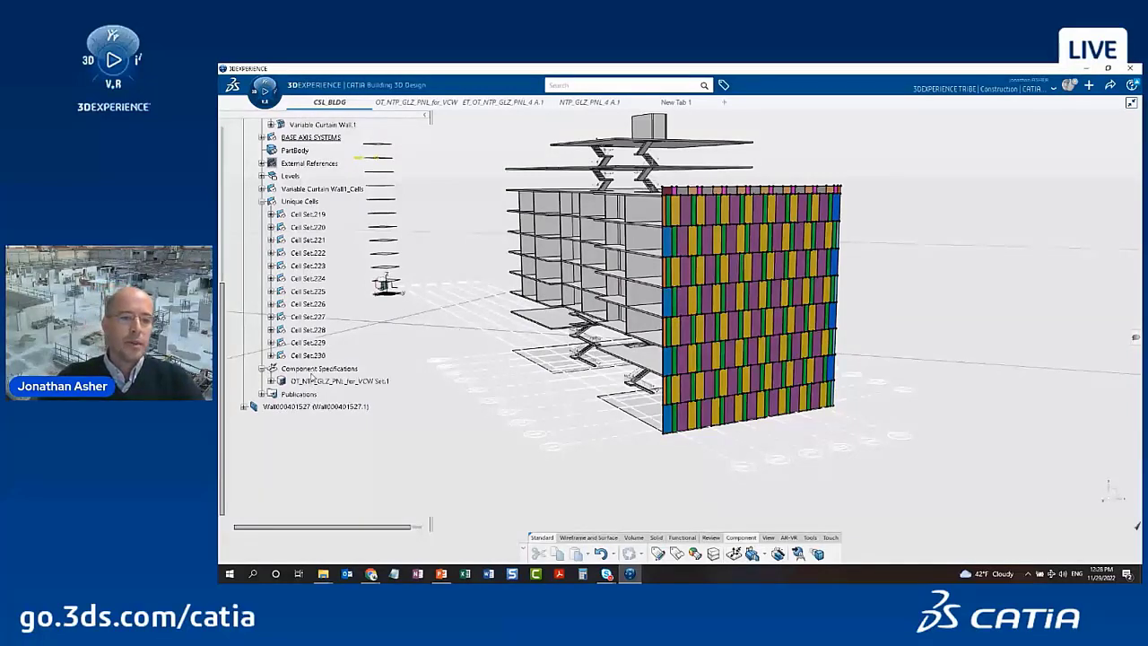
{"action": "left_click", "coordinate": [311, 381]}
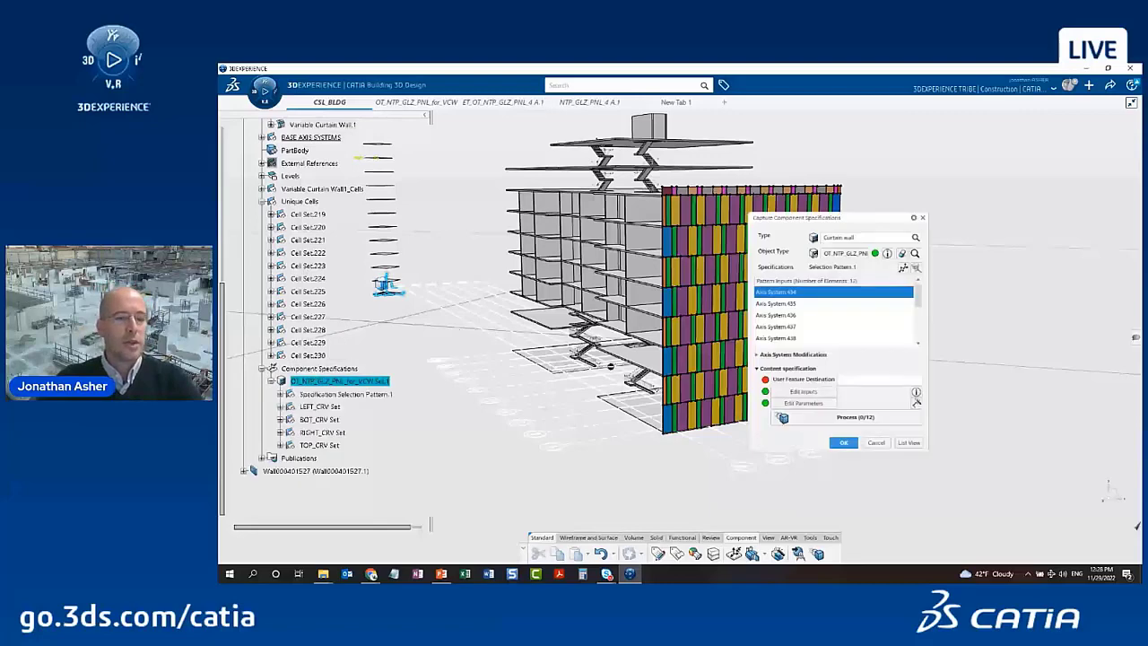
{"action": "left_click", "coordinate": [869, 443]}
Insert a new geometrical set in the curtain wall's 3D shape and name it PANEL UDFS HERE
{"action": "scroll", "coordinate": [377, 354], "scroll_direction": "up", "scroll_amount": 5}
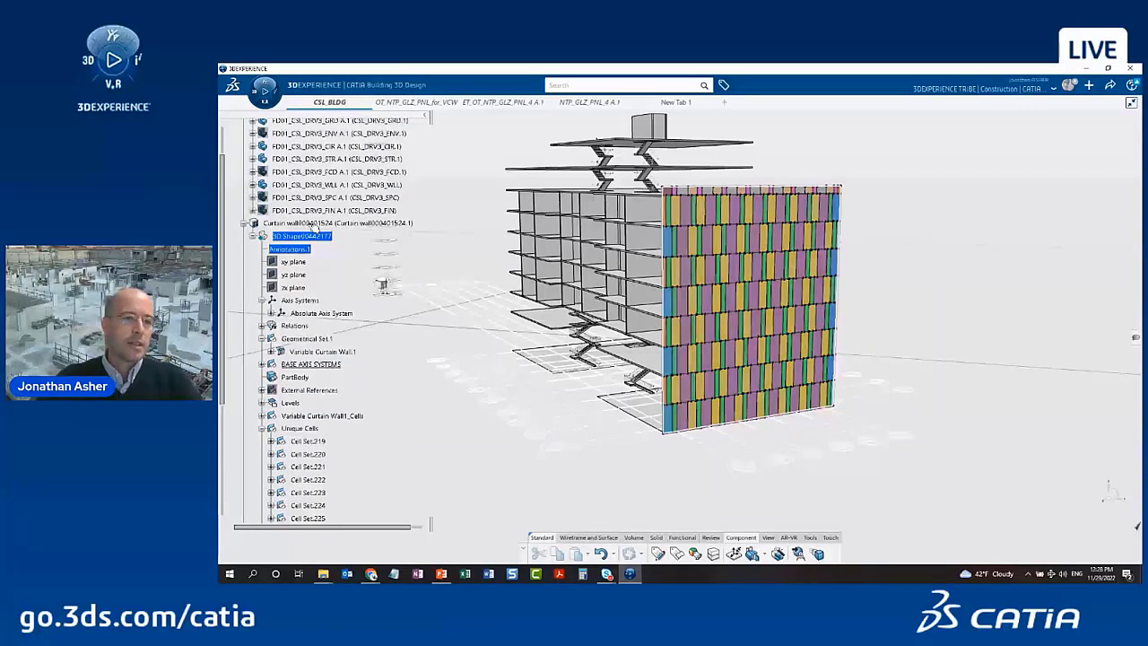
{"action": "left_click", "coordinate": [303, 236]}
{"action": "left_click", "coordinate": [347, 204]}
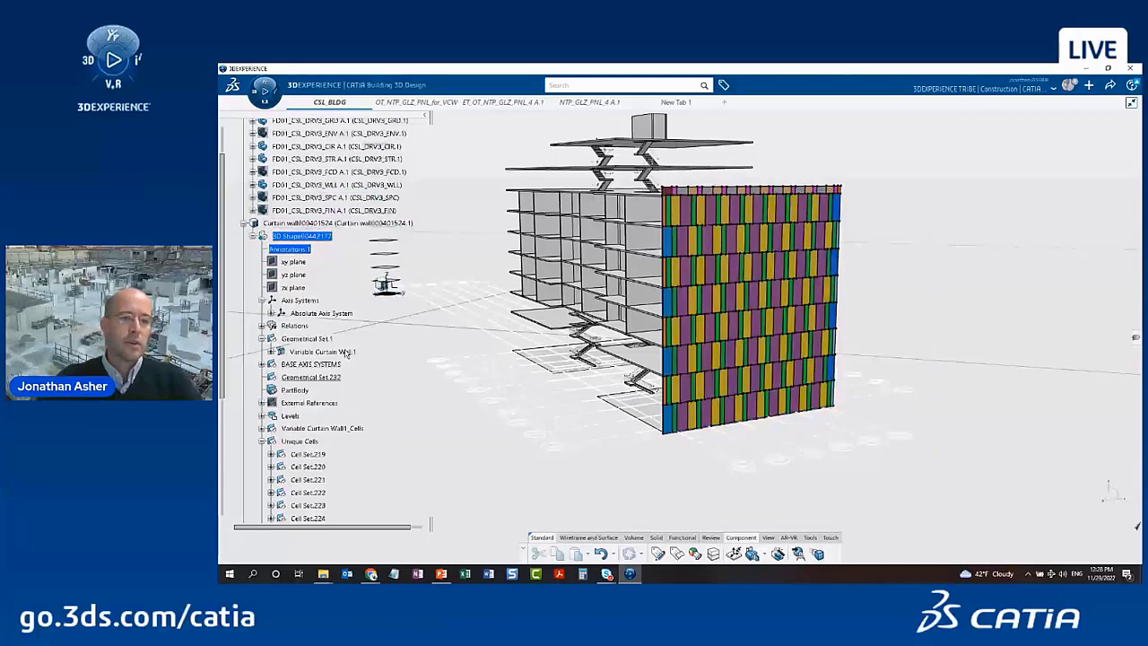
{"action": "scroll", "coordinate": [338, 361], "scroll_direction": "down", "scroll_amount": 1}
{"action": "right_click", "coordinate": [335, 334]}
{"action": "left_click", "coordinate": [332, 240]}
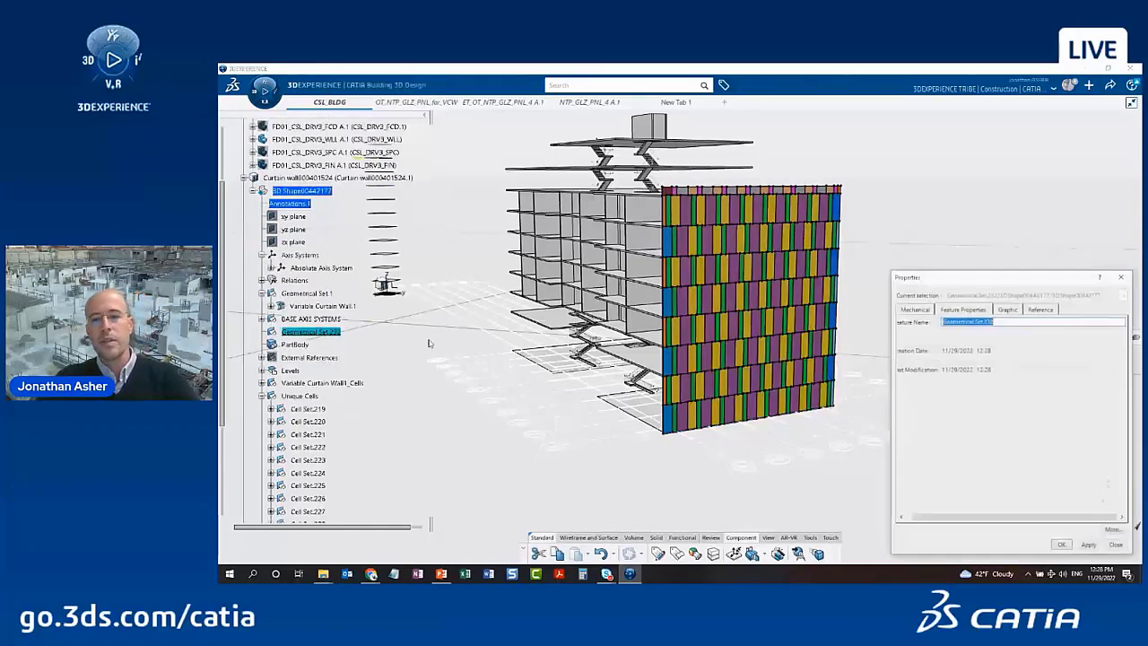
{"action": "type", "text": "P"}
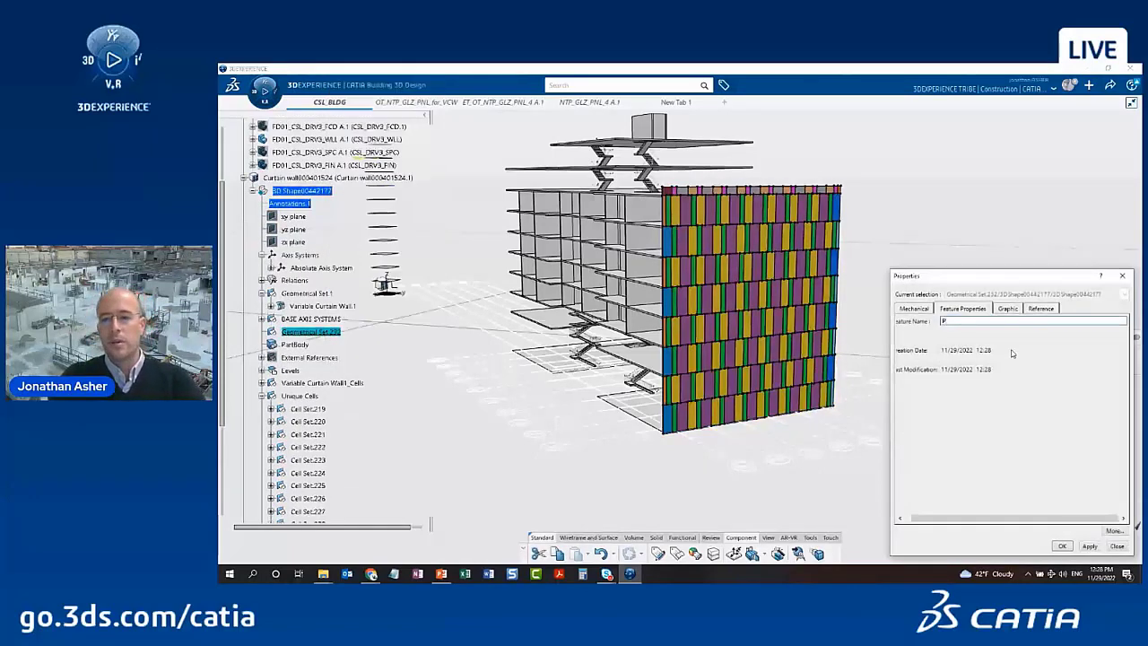
{"action": "type", "text": "ANEL US"}
{"action": "key", "text": "BackSpace"}
{"action": "type", "text": "DFS HERE"}
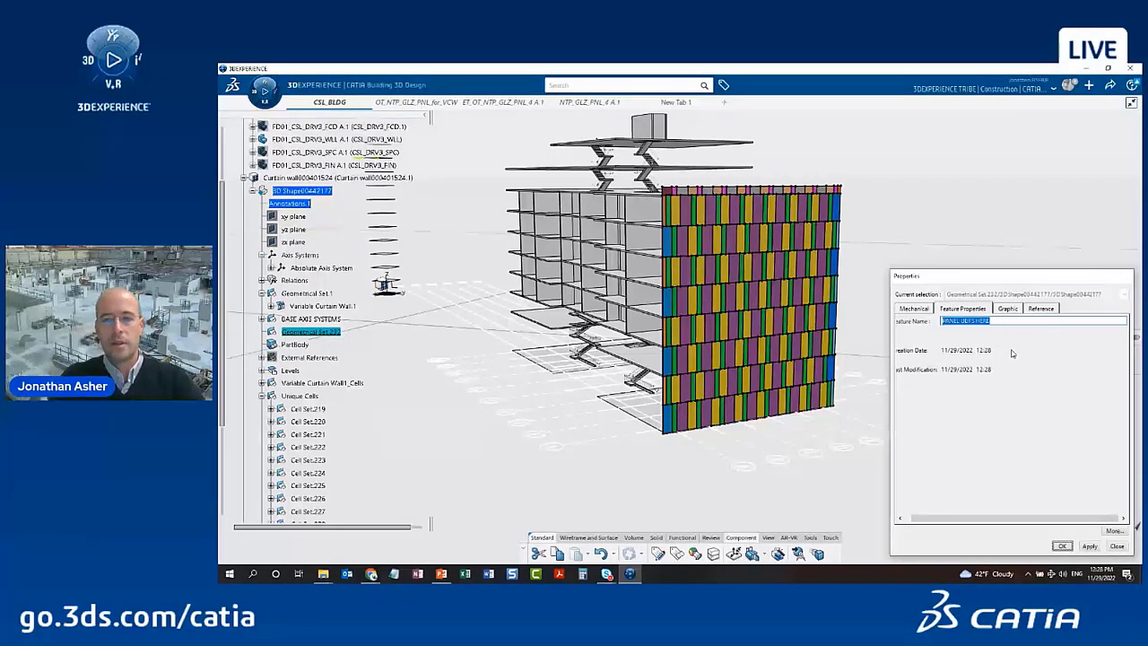
{"action": "key", "text": "Return"}
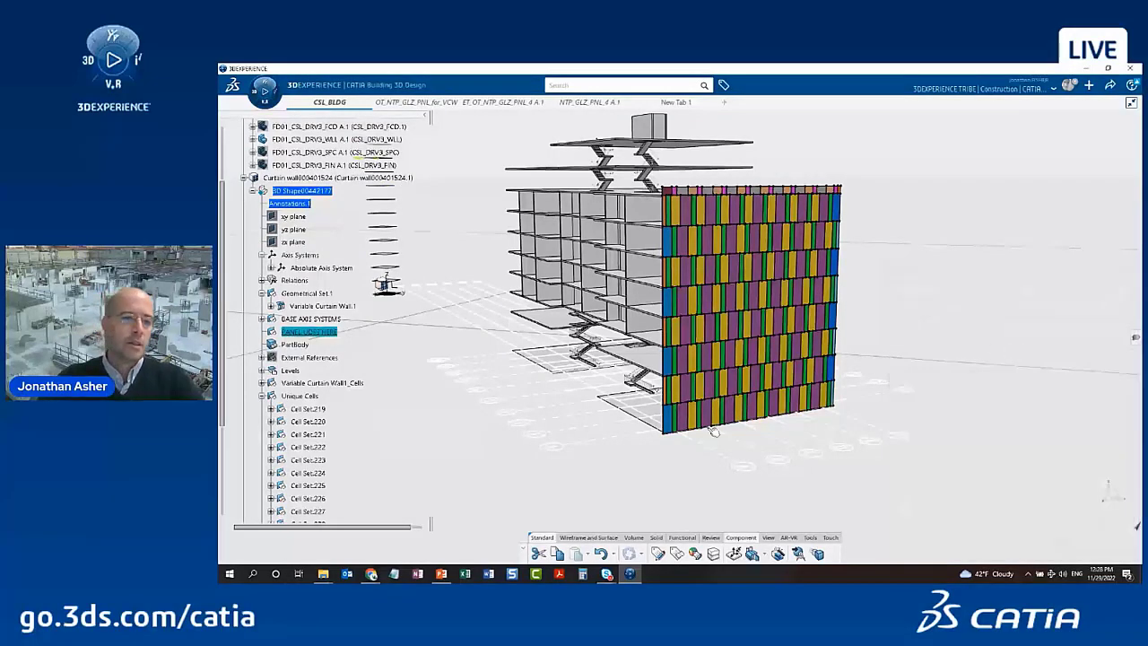
Edit the OT_NTP_GLZ_PNL_for_VCW component specifications to use PANEL UDFS HERE as the User Feature Destination, and accept
{"action": "scroll", "coordinate": [366, 419], "scroll_direction": "down", "scroll_amount": 3}
{"action": "left_click", "coordinate": [319, 394]}
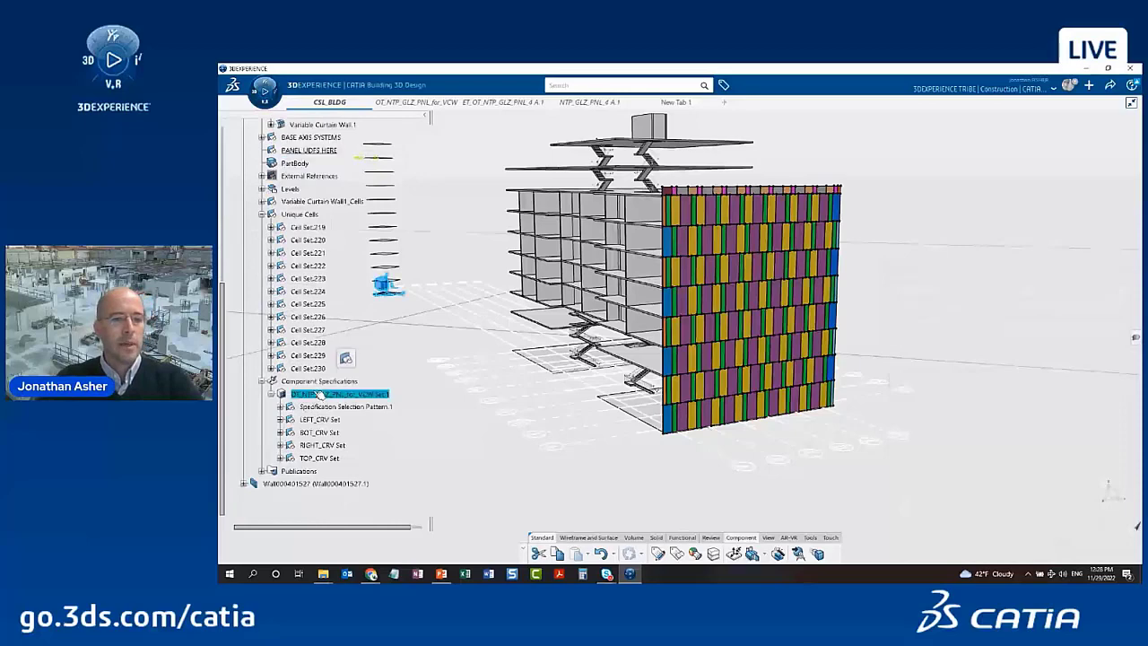
{"action": "double_click", "coordinate": [320, 394]}
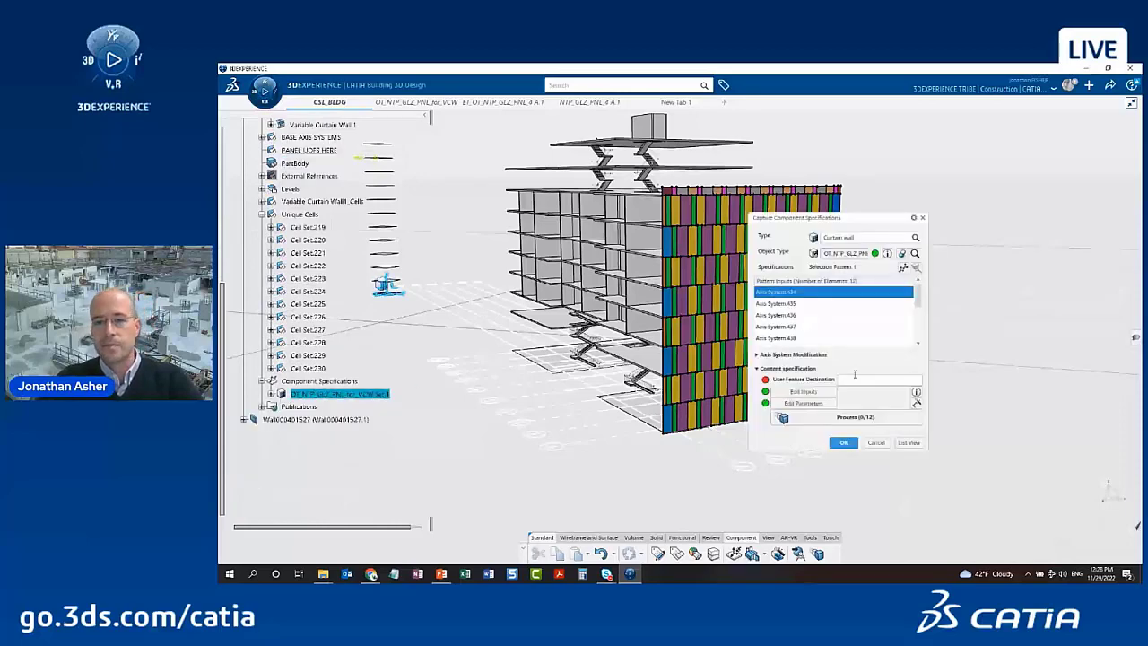
{"action": "scroll", "coordinate": [359, 279], "scroll_direction": "up", "scroll_amount": 2}
{"action": "left_click", "coordinate": [314, 240]}
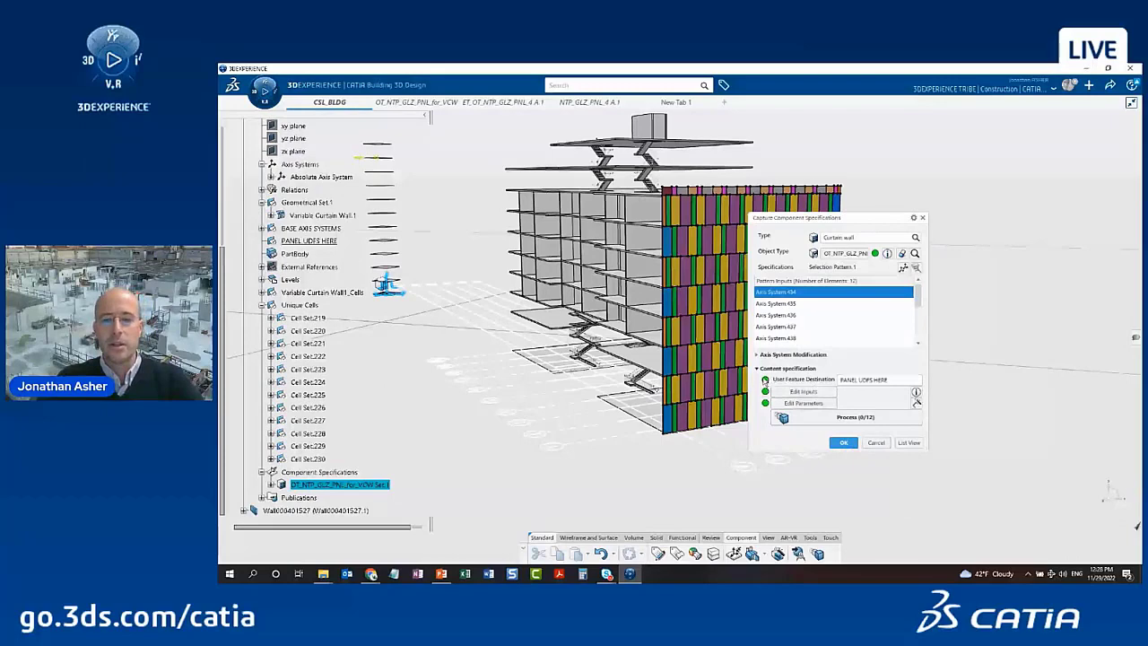
{"action": "left_click", "coordinate": [844, 443]}
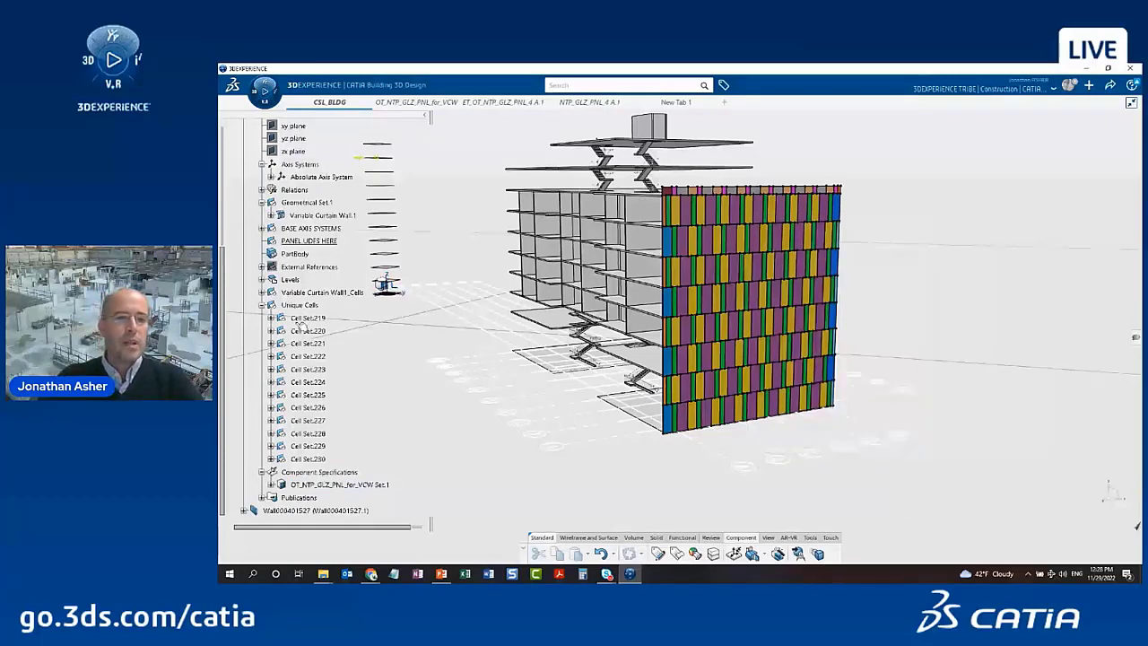
Activate the curtain wall product, switch to the Building and Civil Assemblies app and bring up its component commands
{"action": "scroll", "coordinate": [299, 326], "scroll_direction": "up", "scroll_amount": 3}
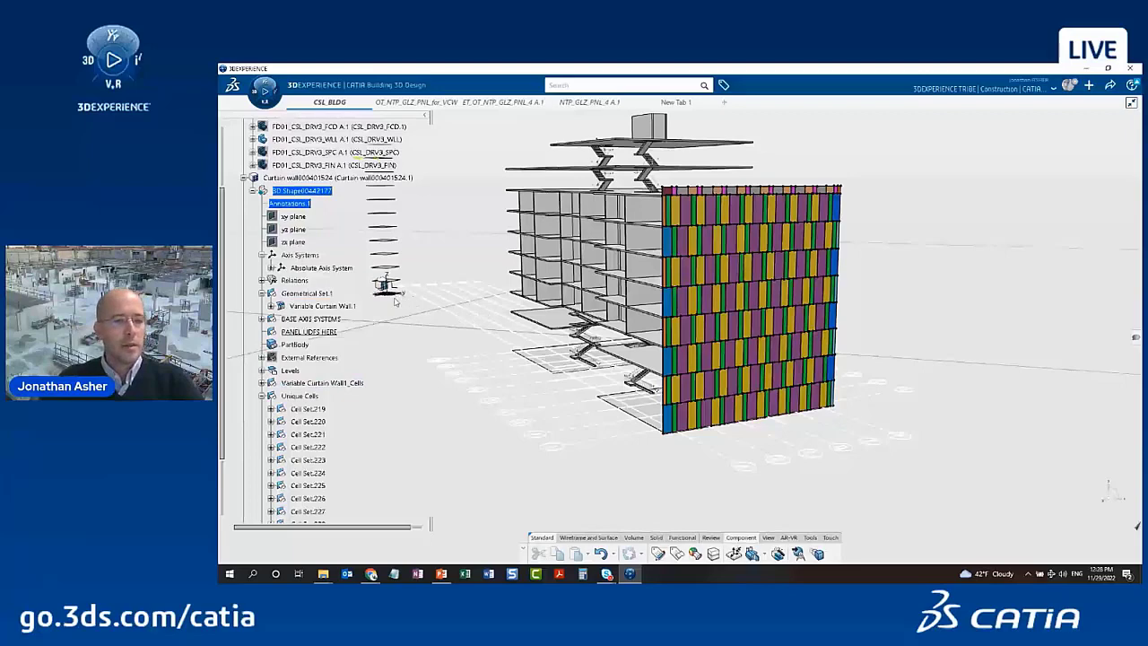
{"action": "left_click", "coordinate": [306, 176]}
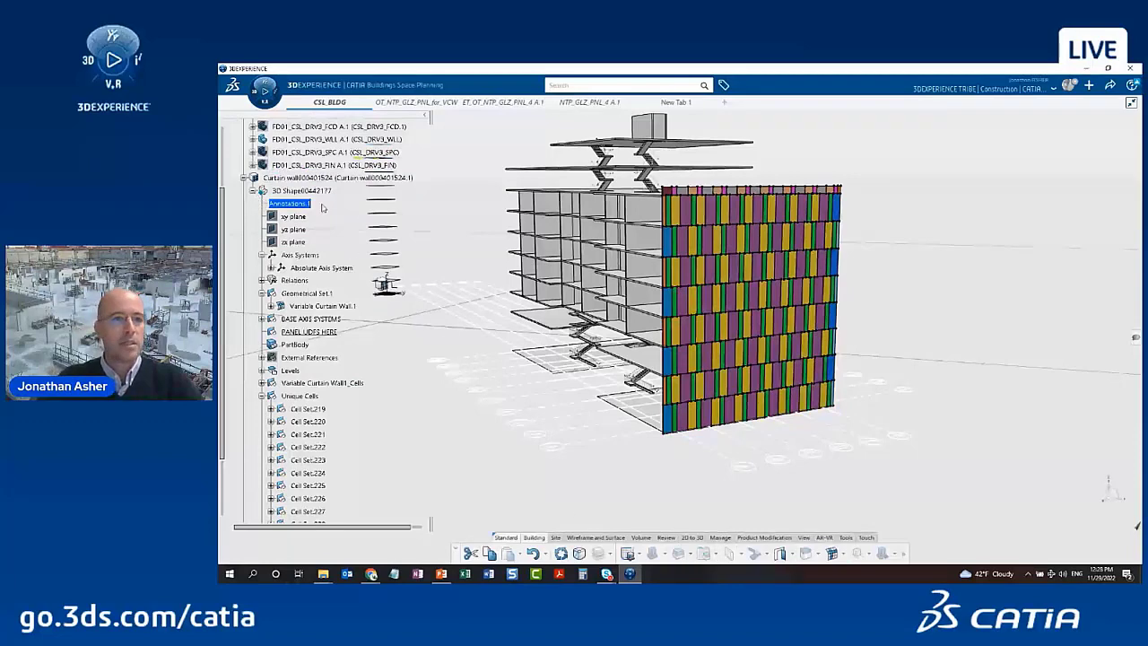
{"action": "left_click", "coordinate": [262, 89]}
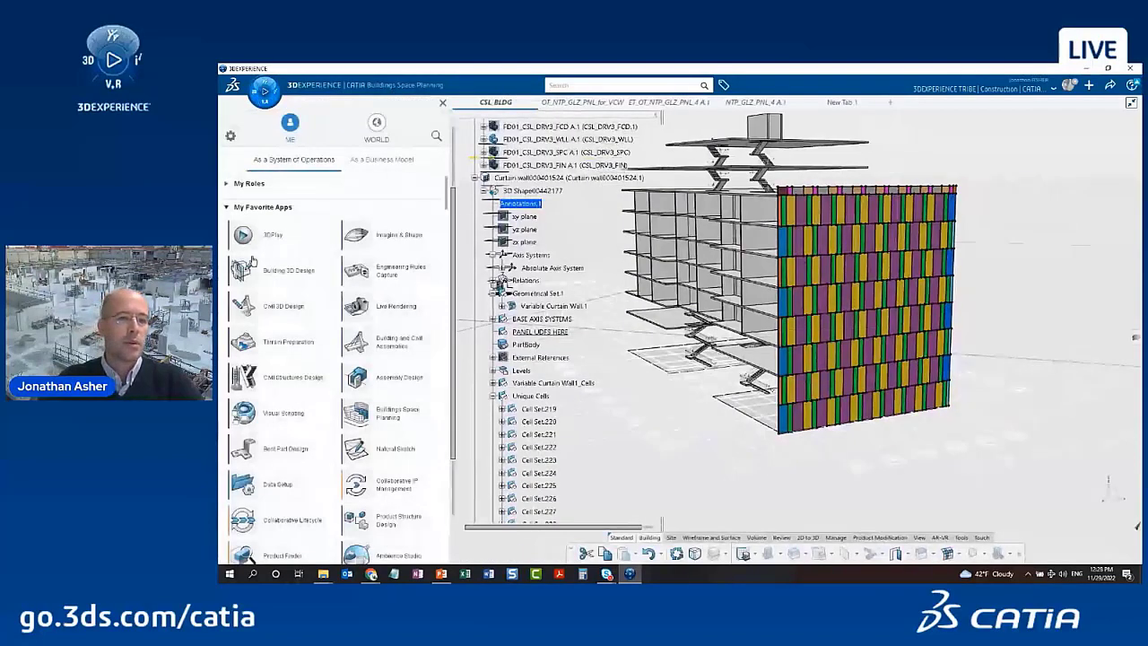
{"action": "left_click", "coordinate": [372, 345]}
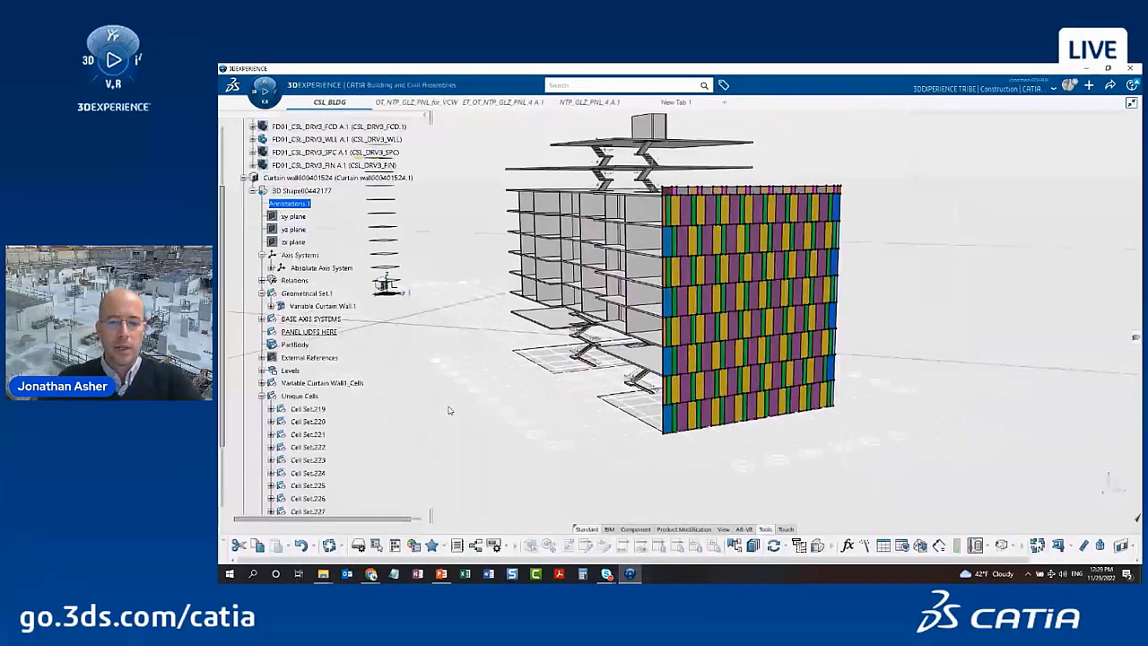
{"action": "left_click", "coordinate": [635, 528]}
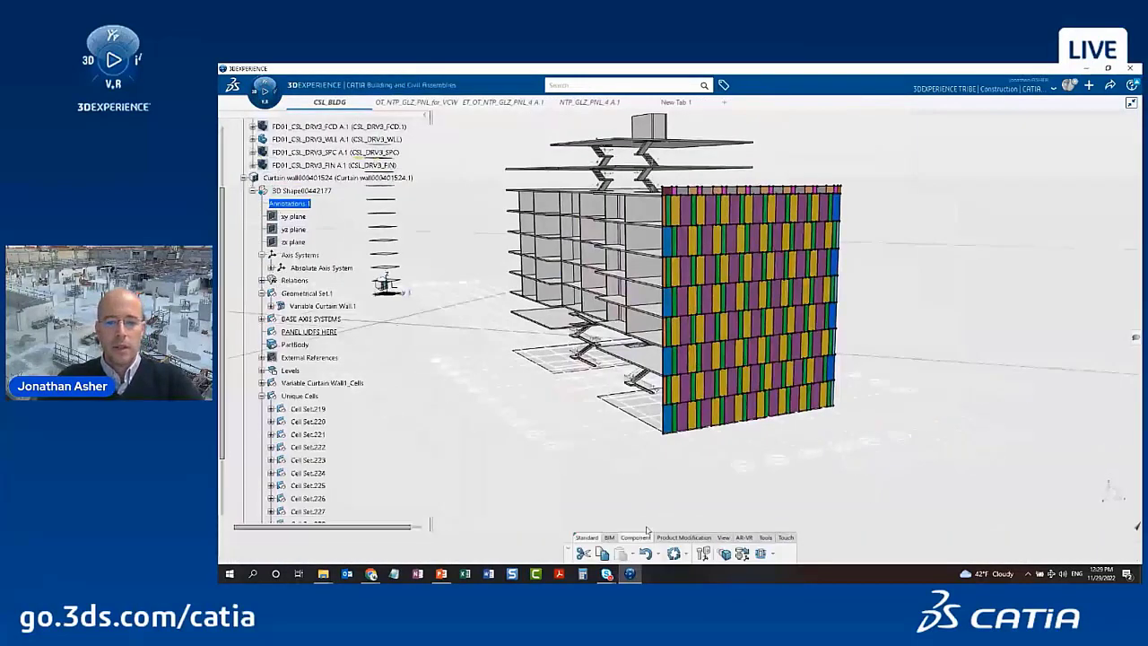
Start Change Level of Development and select only the OT_NTP_GLZ_PNL_for_VCW.1 through OT_NTP_GLZ_PNL_for_VCW.6 specifications for processing
{"action": "left_click", "coordinate": [724, 554]}
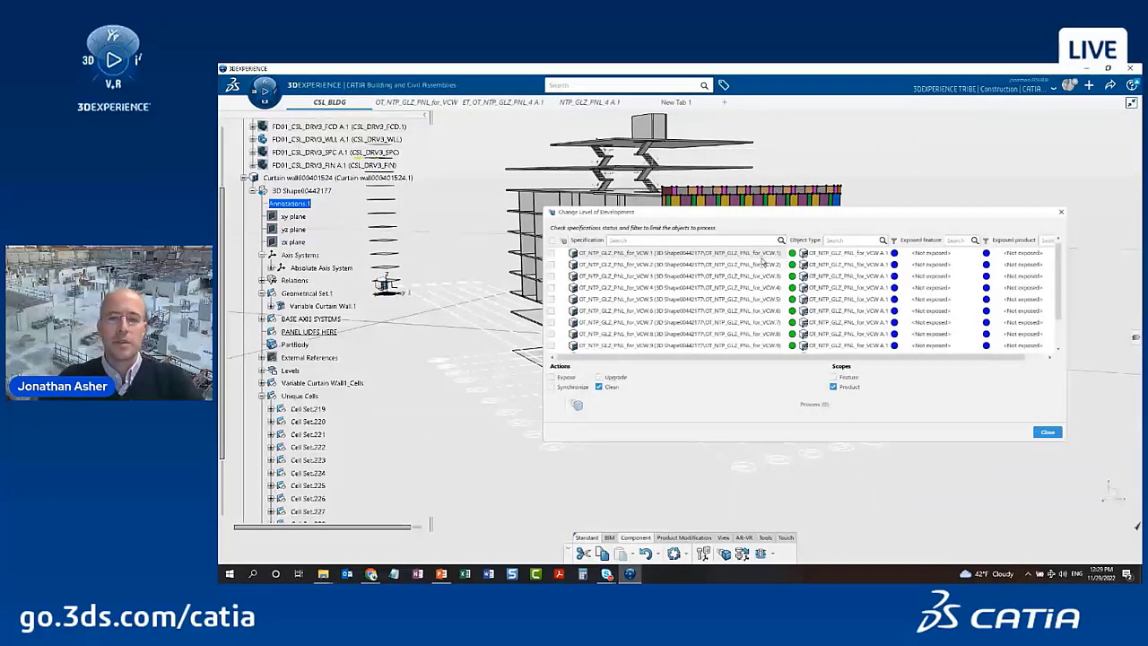
{"action": "left_click_drag", "start_coordinate": [651, 358], "coordinate": [614, 366]}
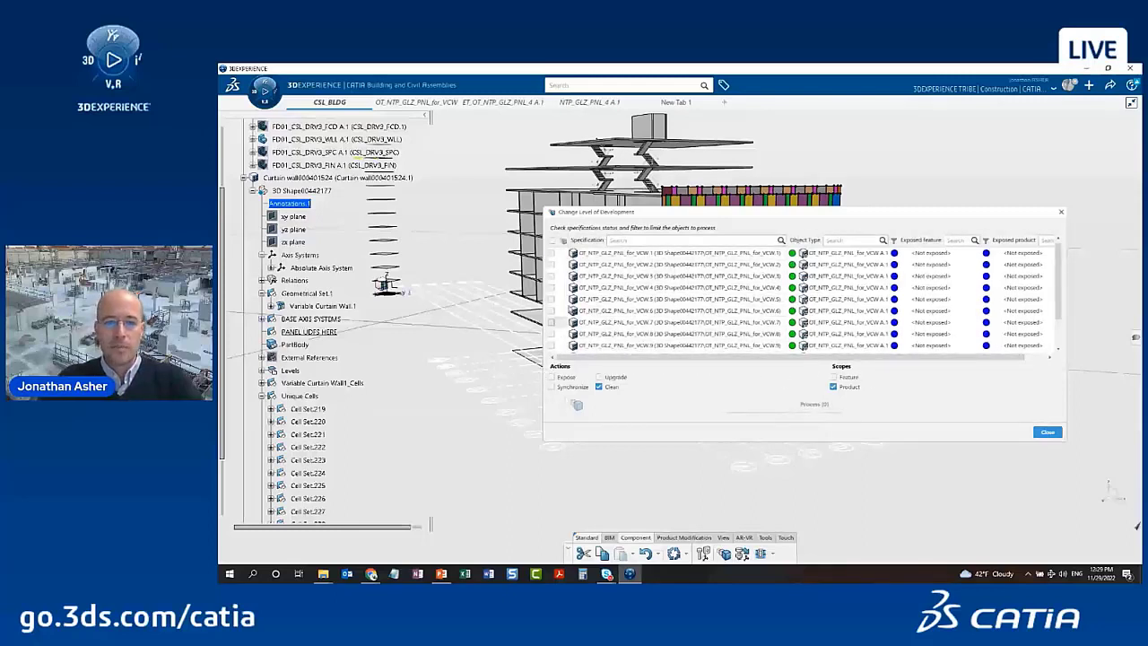
{"action": "left_click", "coordinate": [552, 254]}
{"action": "left_click_drag", "start_coordinate": [628, 215], "coordinate": [637, 235]}
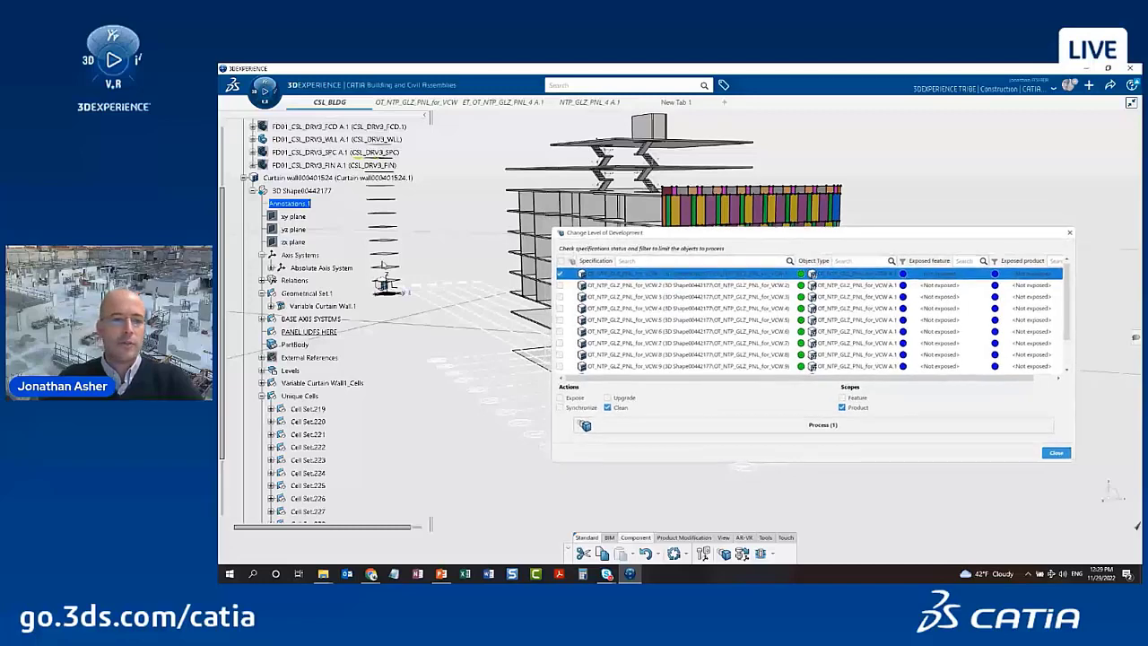
{"action": "left_click", "coordinate": [560, 285]}
{"action": "left_click", "coordinate": [559, 296]}
{"action": "left_click", "coordinate": [559, 307]}
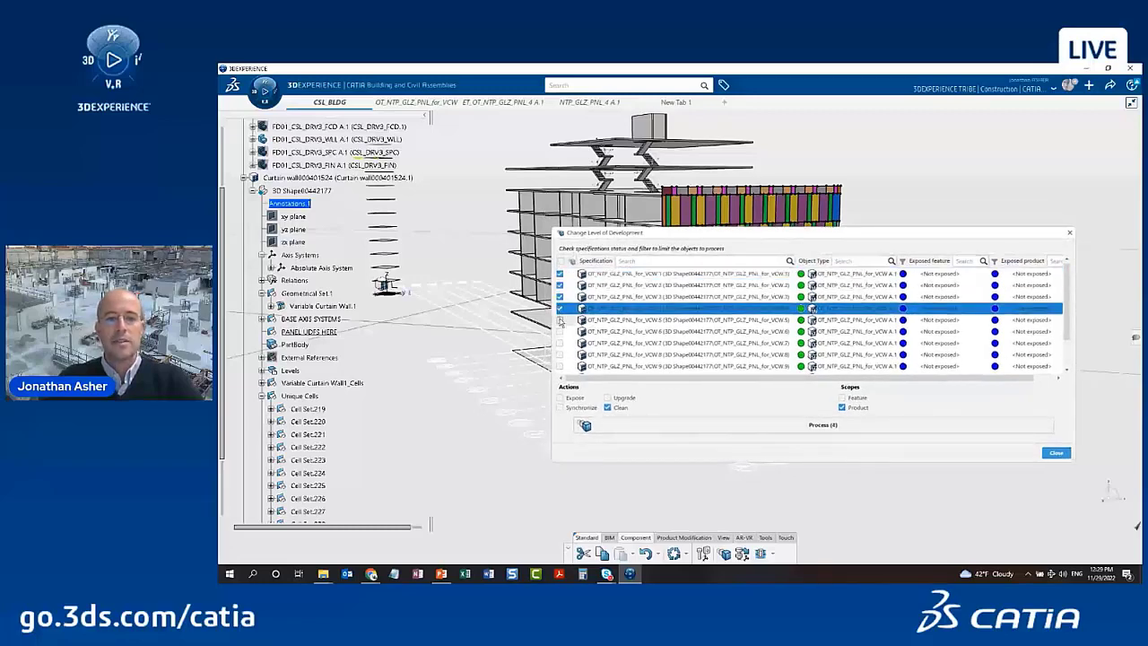
{"action": "left_click", "coordinate": [560, 319]}
{"action": "left_click", "coordinate": [559, 331]}
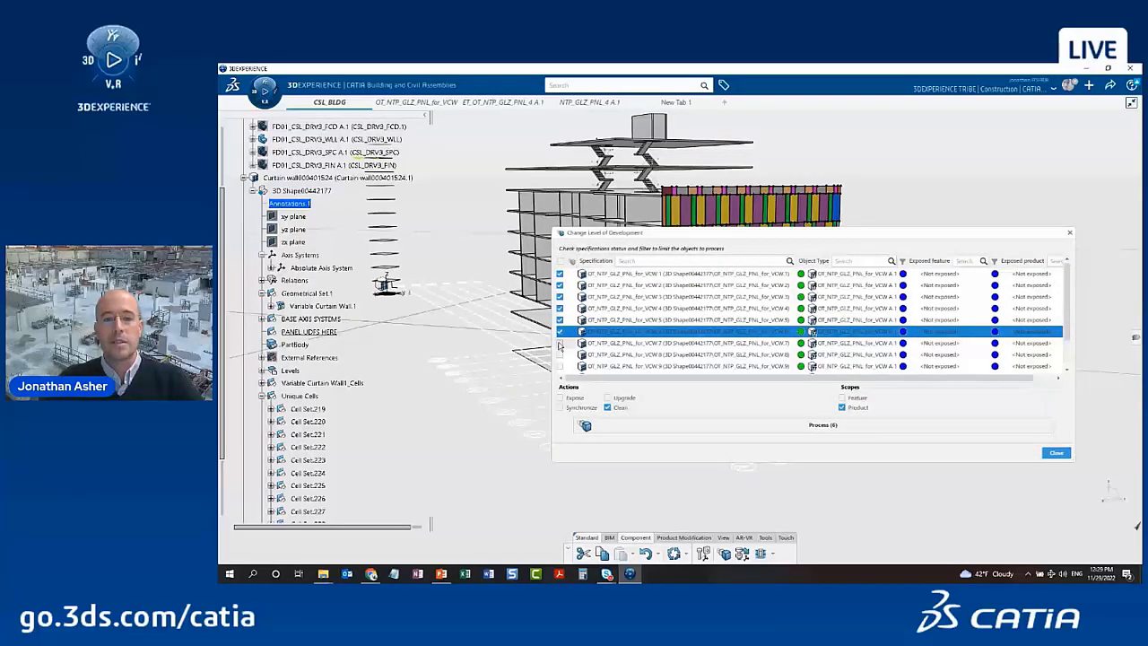
{"action": "left_click", "coordinate": [559, 342]}
{"action": "left_click", "coordinate": [559, 354]}
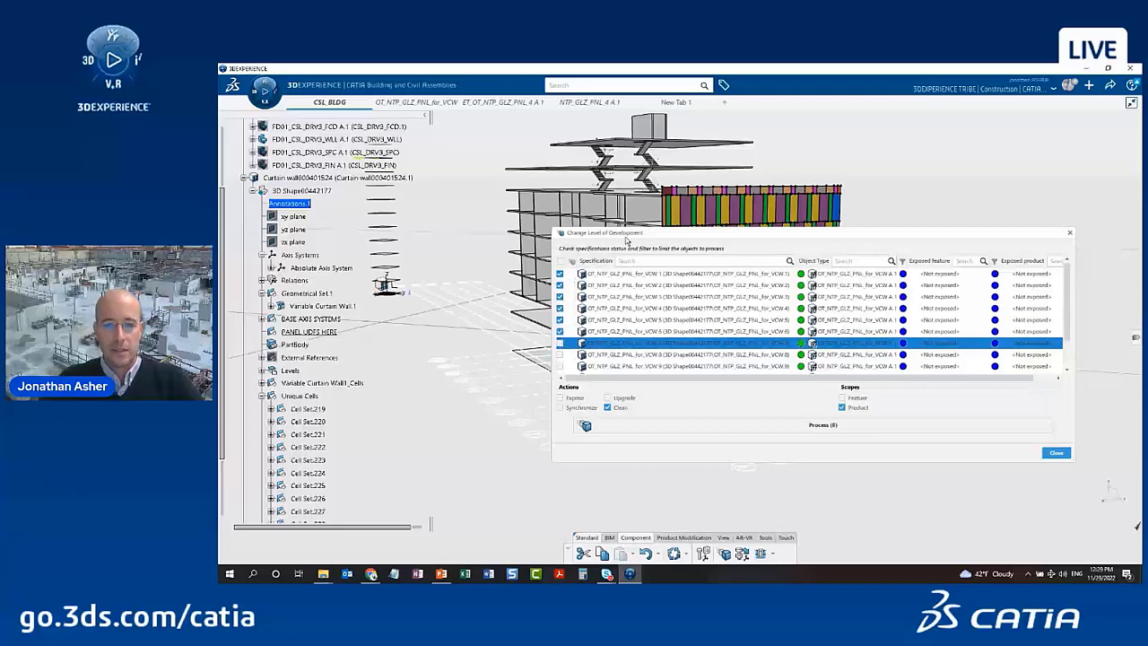
{"action": "left_click_drag", "start_coordinate": [633, 237], "coordinate": [542, 265]}
{"action": "left_click_drag", "start_coordinate": [706, 262], "coordinate": [469, 161]}
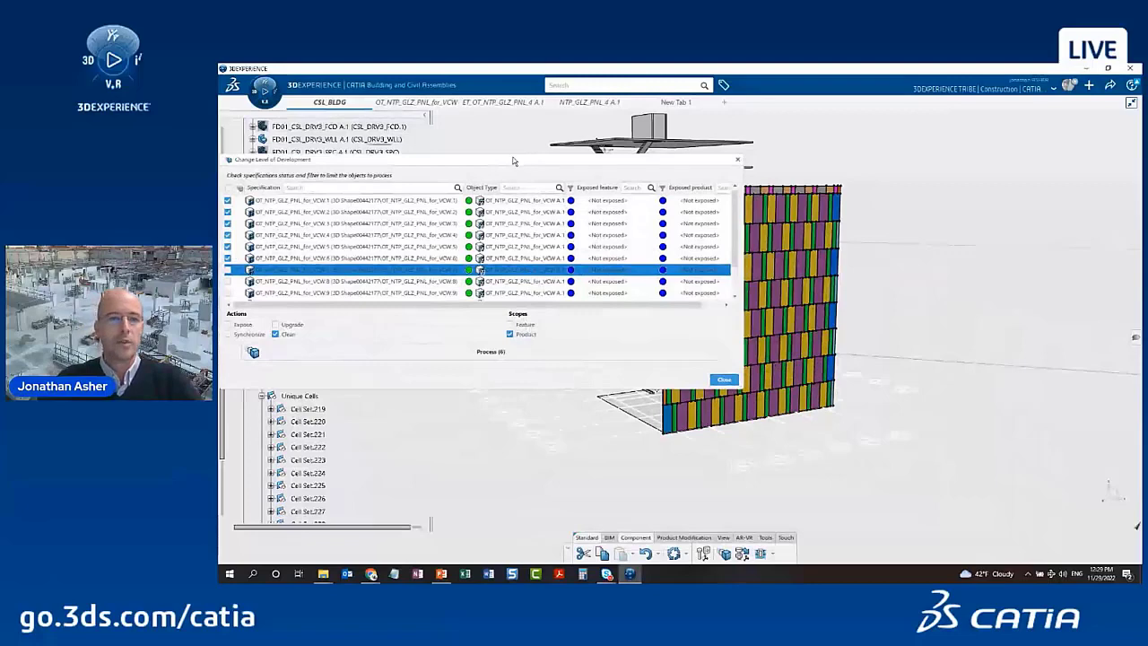
{"action": "left_click_drag", "start_coordinate": [514, 160], "coordinate": [845, 213]}
Set the action to Expose with the Product scope and process the selected panel specifications
{"action": "left_click", "coordinate": [561, 378]}
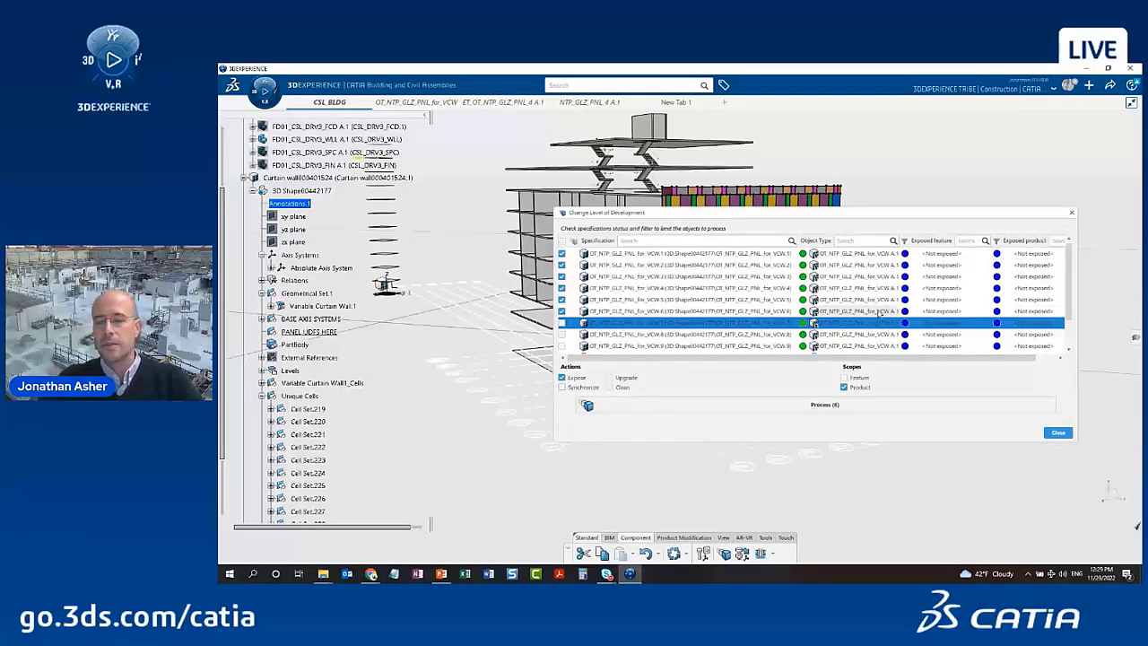
{"action": "left_click", "coordinate": [842, 387]}
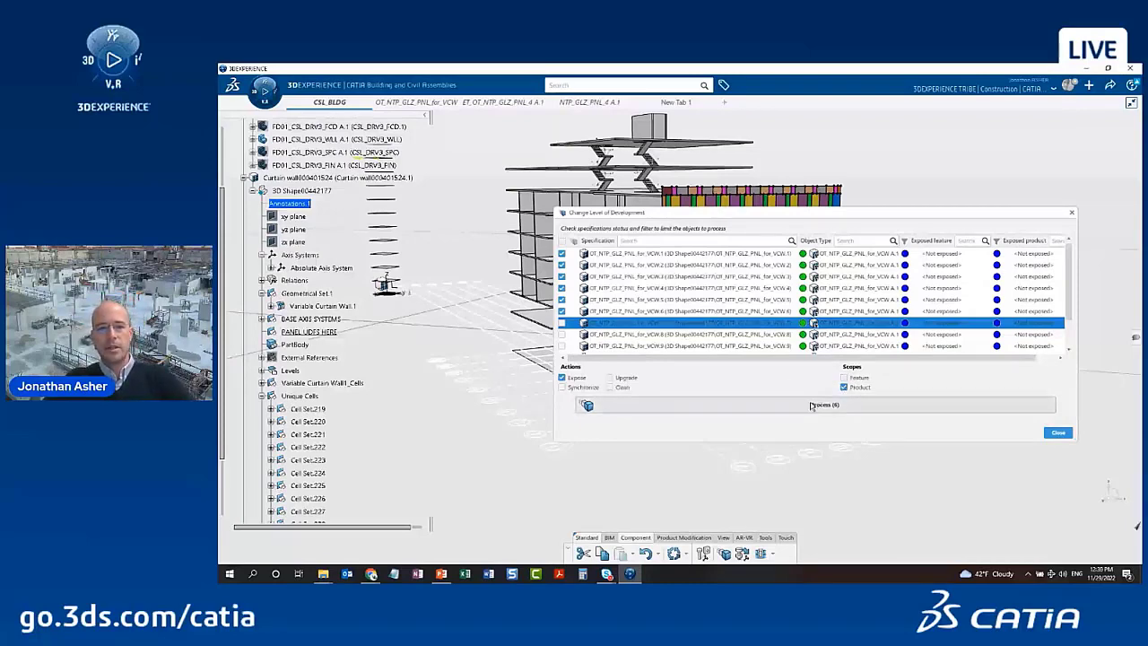
{"action": "left_click", "coordinate": [810, 406]}
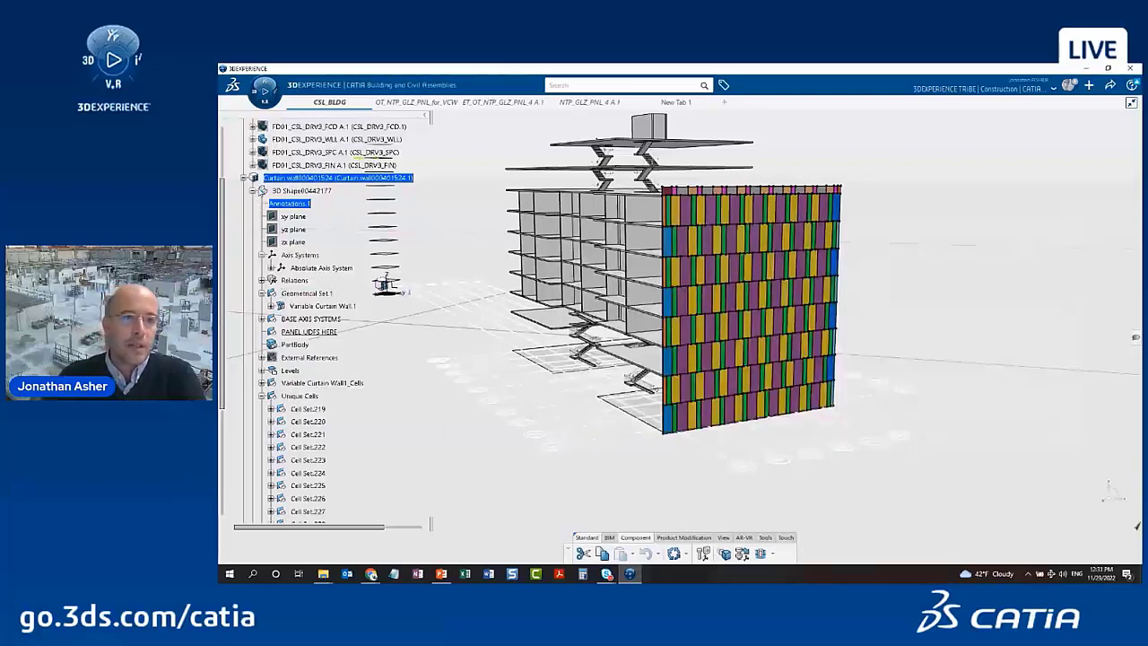
Collapse the curtain wall's 3D shape and reframe on the OT_NTP_GLZ_PNL_for_VCW.1 component to examine it
{"action": "left_click", "coordinate": [254, 190]}
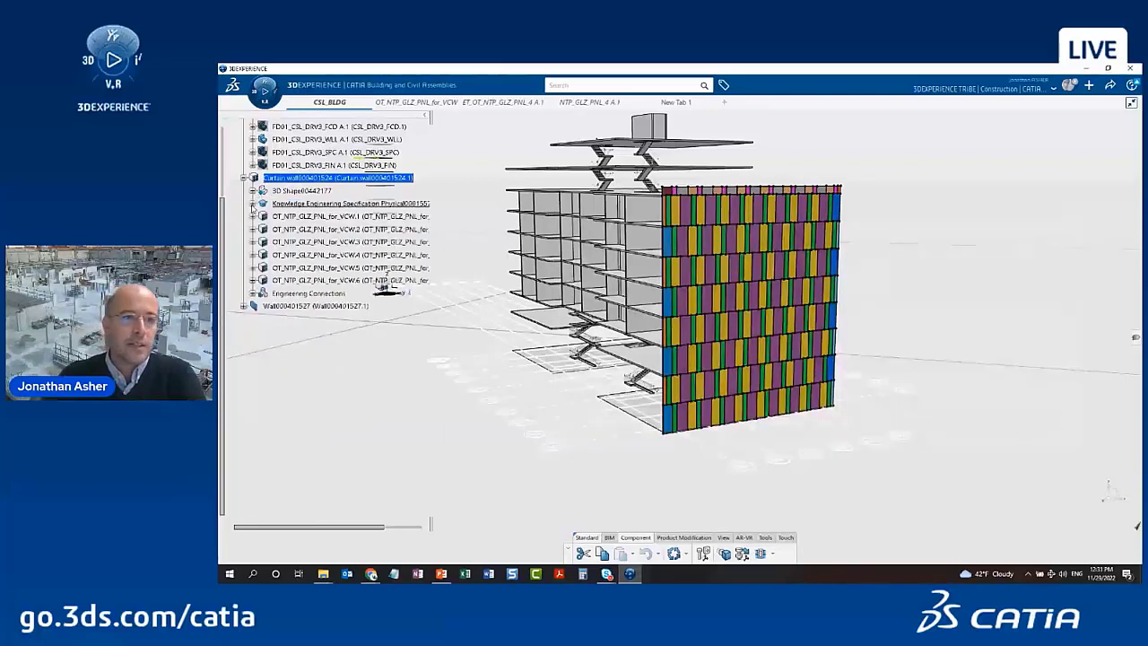
{"action": "right_click", "coordinate": [318, 220]}
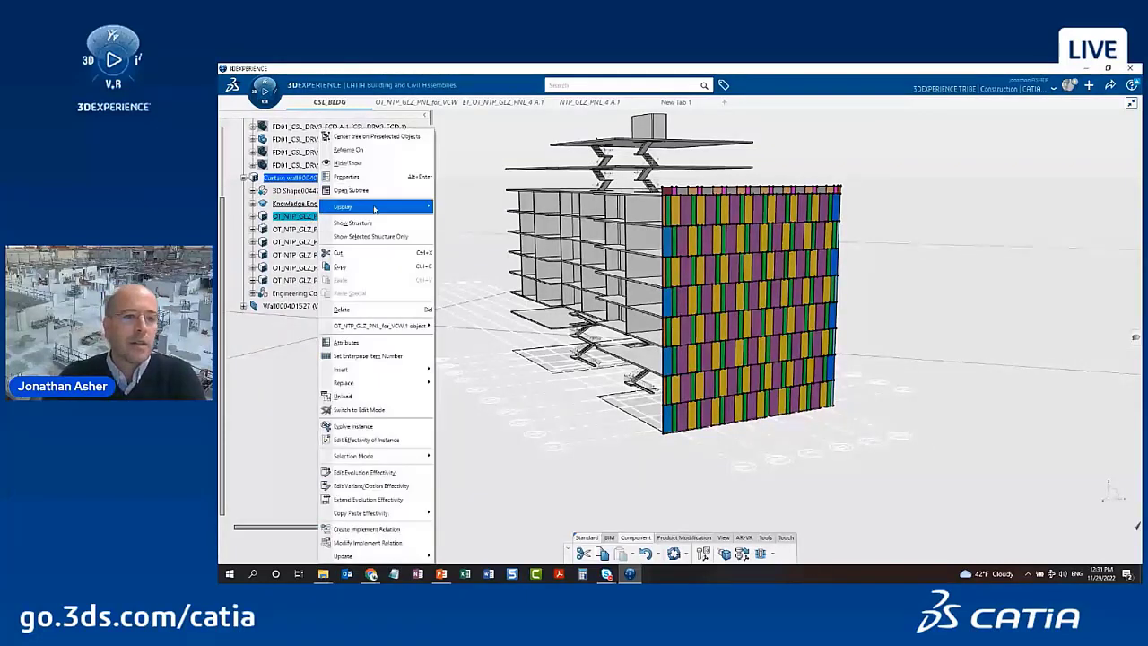
{"action": "left_click", "coordinate": [381, 153]}
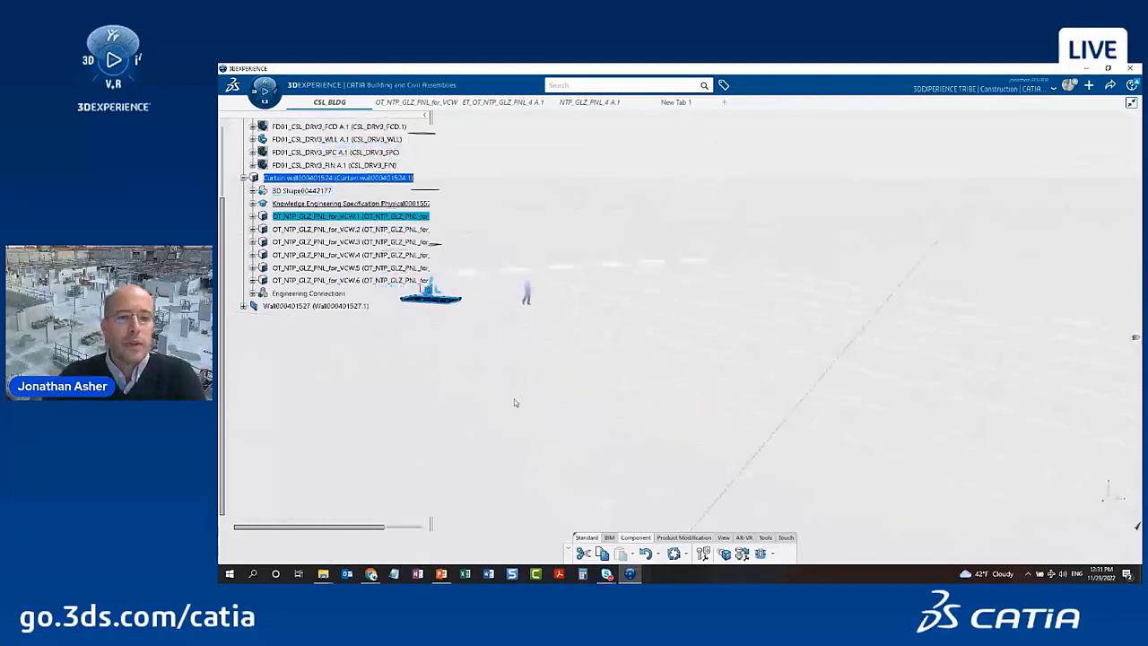
{"action": "middle_click_drag", "start_coordinate": [772, 434], "coordinate": [815, 317]}
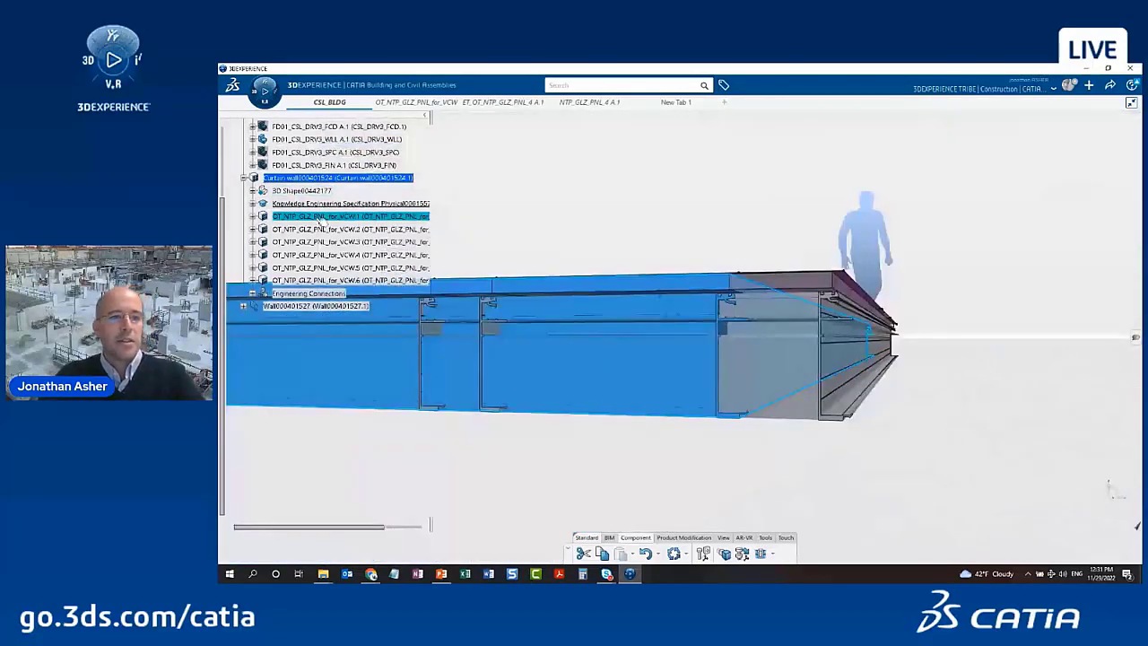
Hide panel components OT_NTP_GLZ_PNL_for_VCW.2 through .6 and the curtain wall's 3D shape to isolate the first panel
{"action": "left_click", "coordinate": [318, 229]}
{"action": "left_click", "coordinate": [323, 282], "text": "shift"}
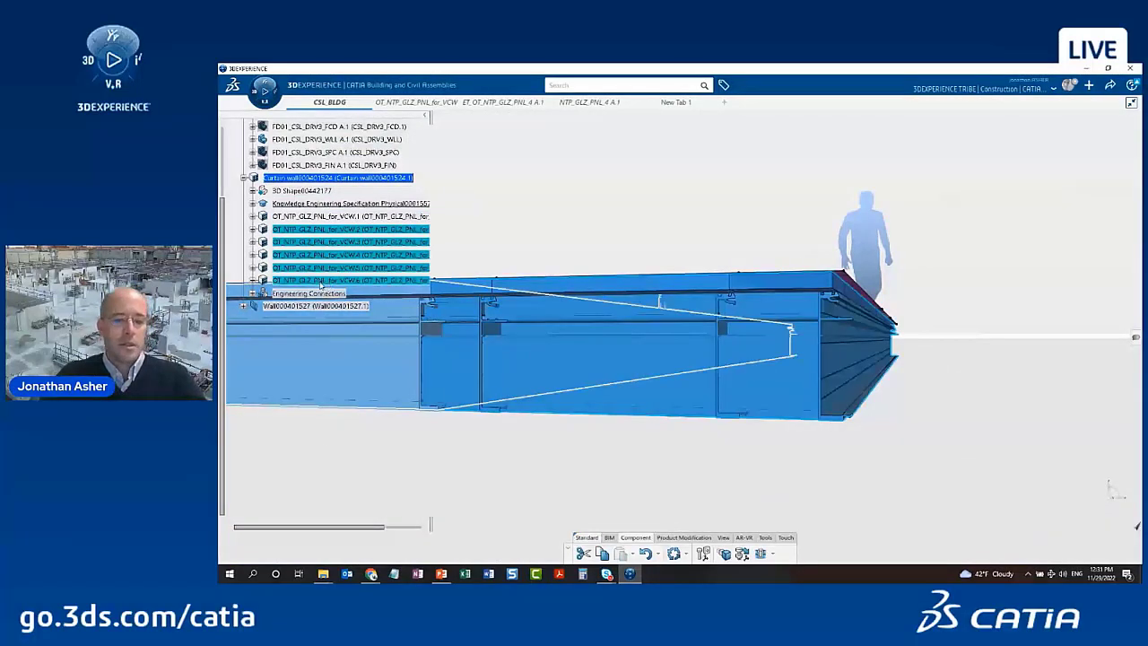
{"action": "key", "text": "space"}
{"action": "scroll", "coordinate": [275, 202], "scroll_direction": "up", "scroll_amount": 1}
{"action": "scroll", "coordinate": [286, 253], "scroll_direction": "up", "scroll_amount": 5}
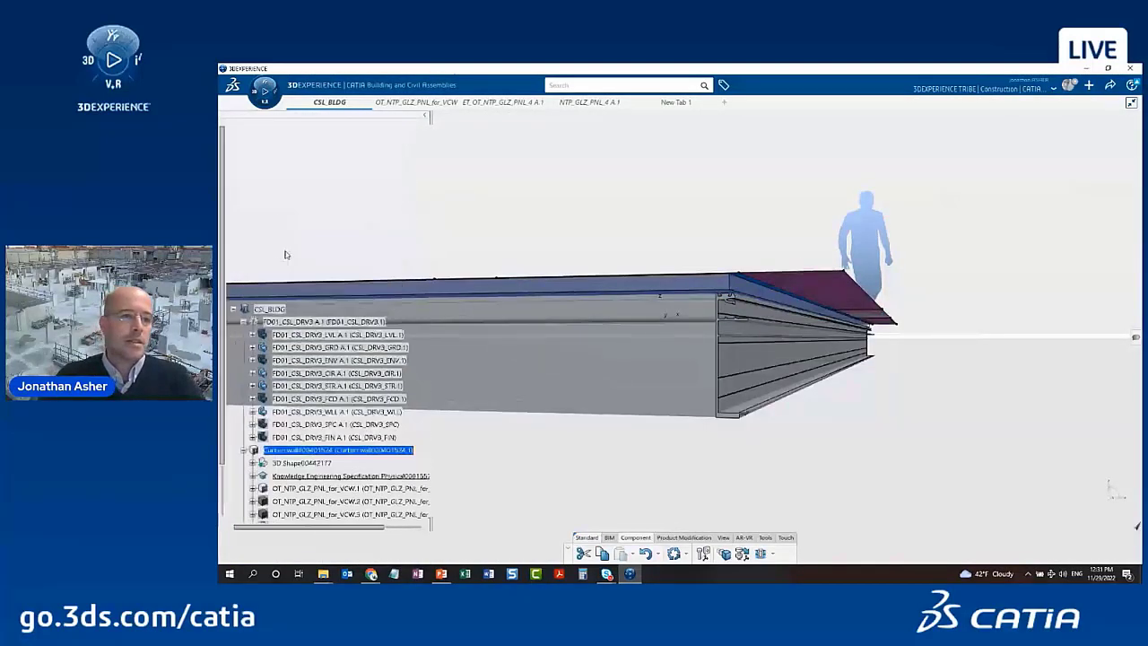
{"action": "scroll", "coordinate": [284, 267], "scroll_direction": "down", "scroll_amount": 3}
{"action": "right_click", "coordinate": [287, 328]}
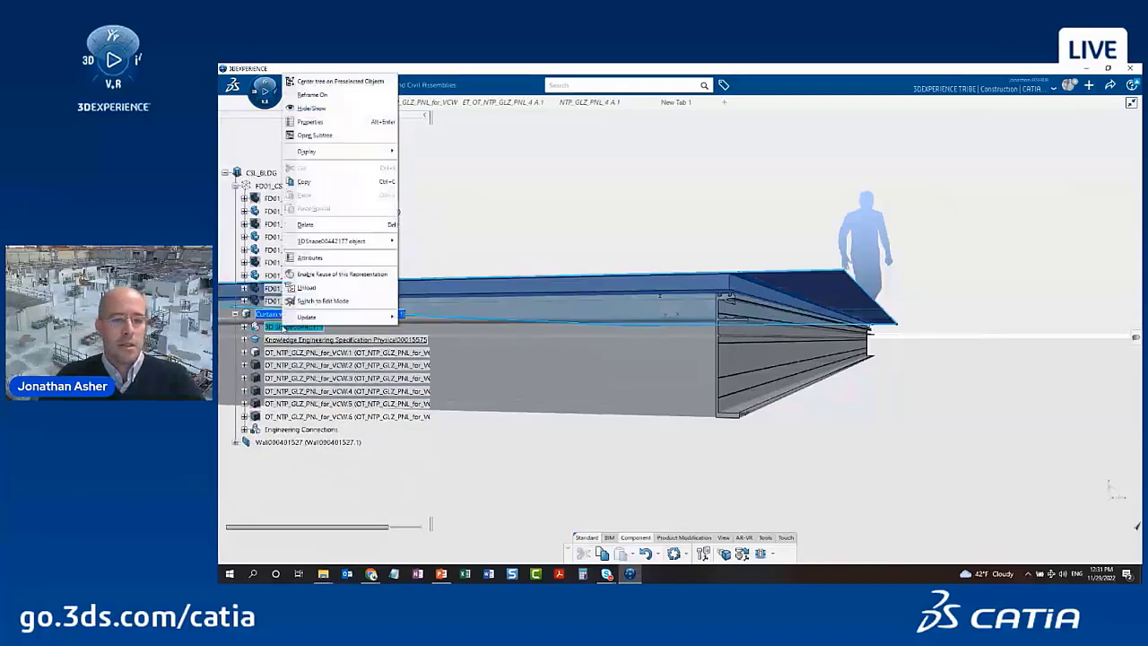
{"action": "left_click", "coordinate": [311, 109]}
{"action": "middle_click_drag", "start_coordinate": [840, 250], "coordinate": [751, 287]}
{"action": "scroll", "coordinate": [751, 287], "scroll_direction": "down", "scroll_amount": 8}
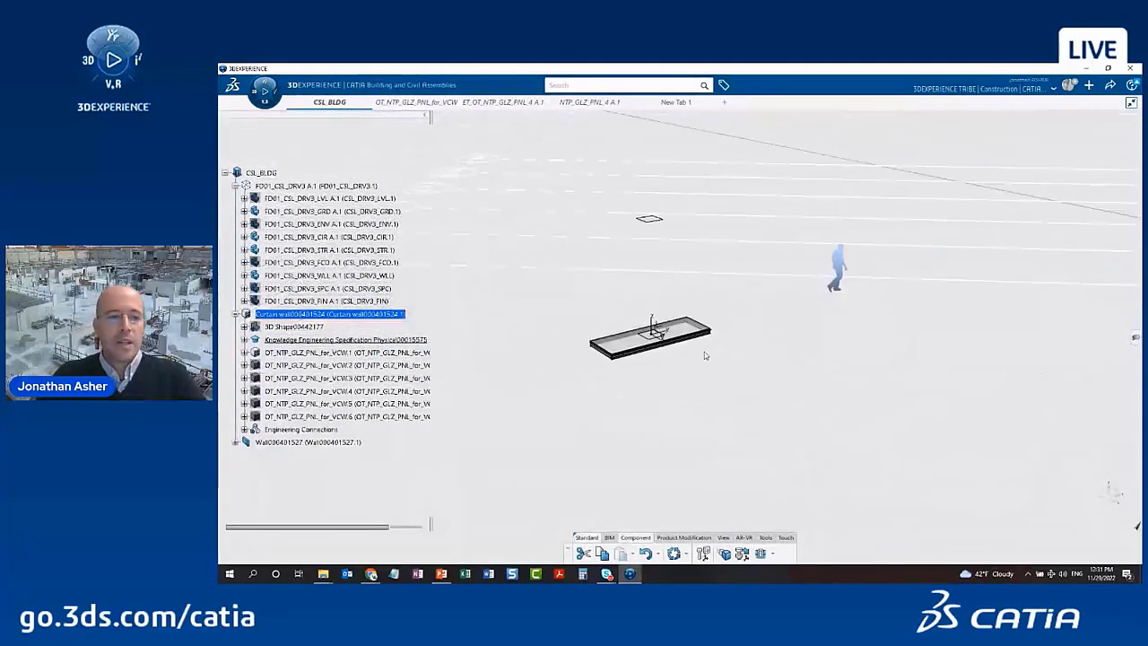
{"action": "middle_click_drag", "start_coordinate": [704, 351], "coordinate": [595, 348]}
{"action": "middle_click_drag", "start_coordinate": [1001, 282], "coordinate": [511, 340]}
Show panel components OT_NTP_GLZ_PNL_for_VCW.2 through .6 and the curtain wall's 3D shape again
{"action": "left_click", "coordinate": [284, 366]}
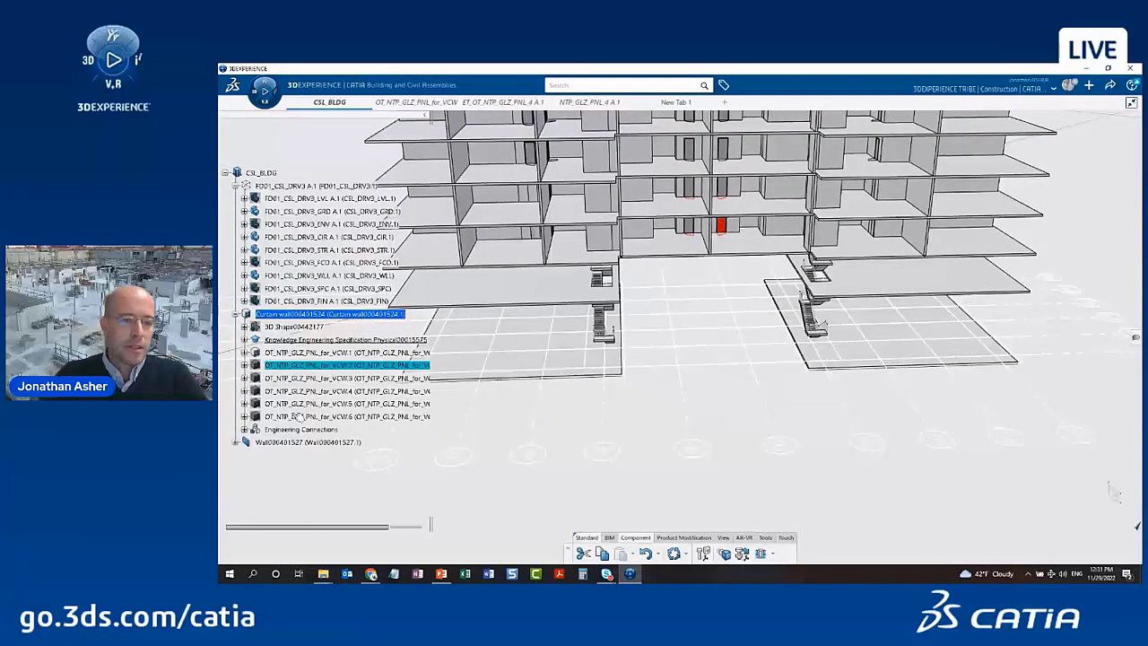
{"action": "left_click", "coordinate": [298, 418], "text": "shift"}
{"action": "right_click", "coordinate": [296, 418]}
{"action": "left_click", "coordinate": [319, 161]}
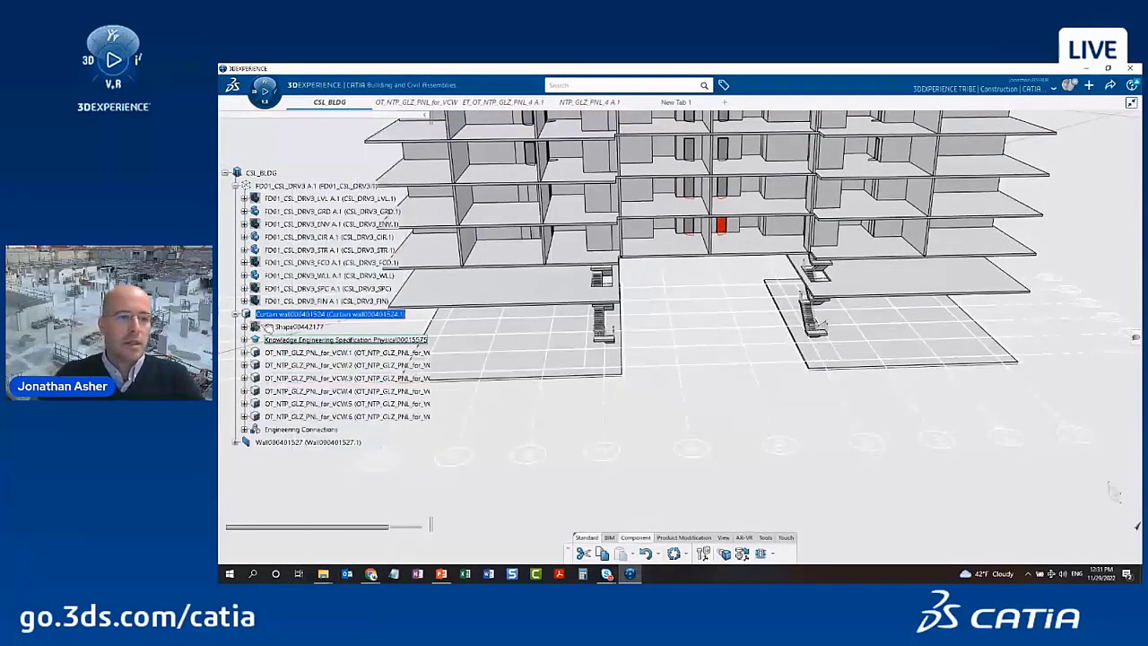
{"action": "right_click", "coordinate": [277, 330]}
{"action": "left_click", "coordinate": [300, 104]}
{"action": "middle_click_drag", "start_coordinate": [1027, 409], "coordinate": [386, 444]}
{"action": "middle_click_drag", "start_coordinate": [950, 482], "coordinate": [692, 442]}
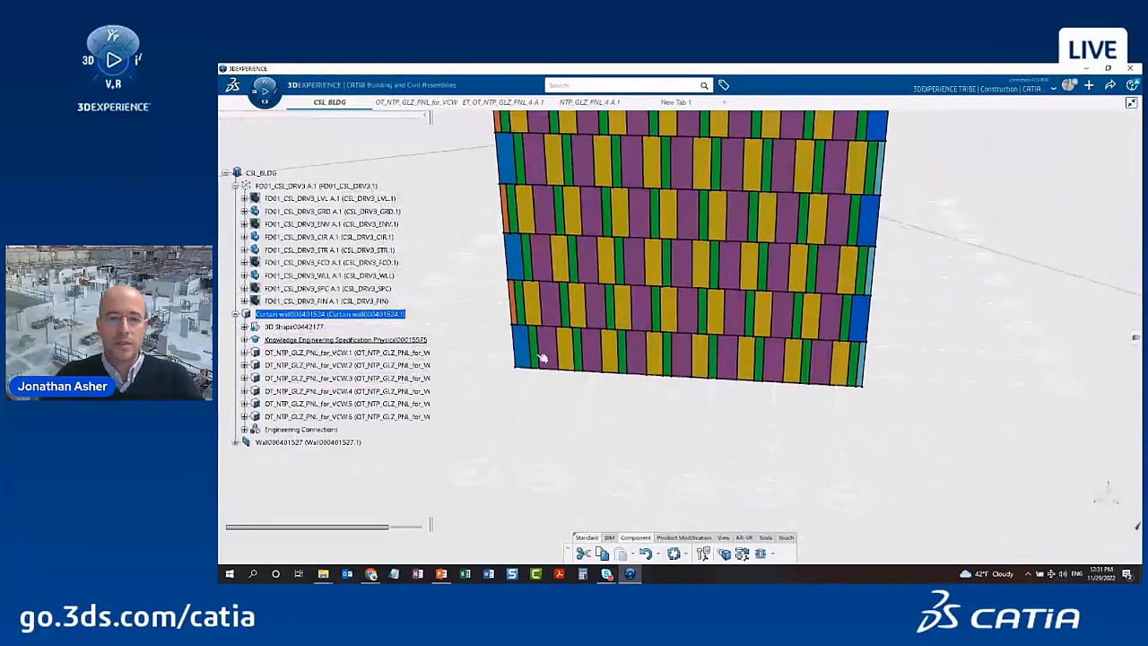
Expand the curtain wall's 3D shape and examine Cell Set.219 in Unique Cells as the counterpart of the first panel component
{"action": "left_click", "coordinate": [318, 353]}
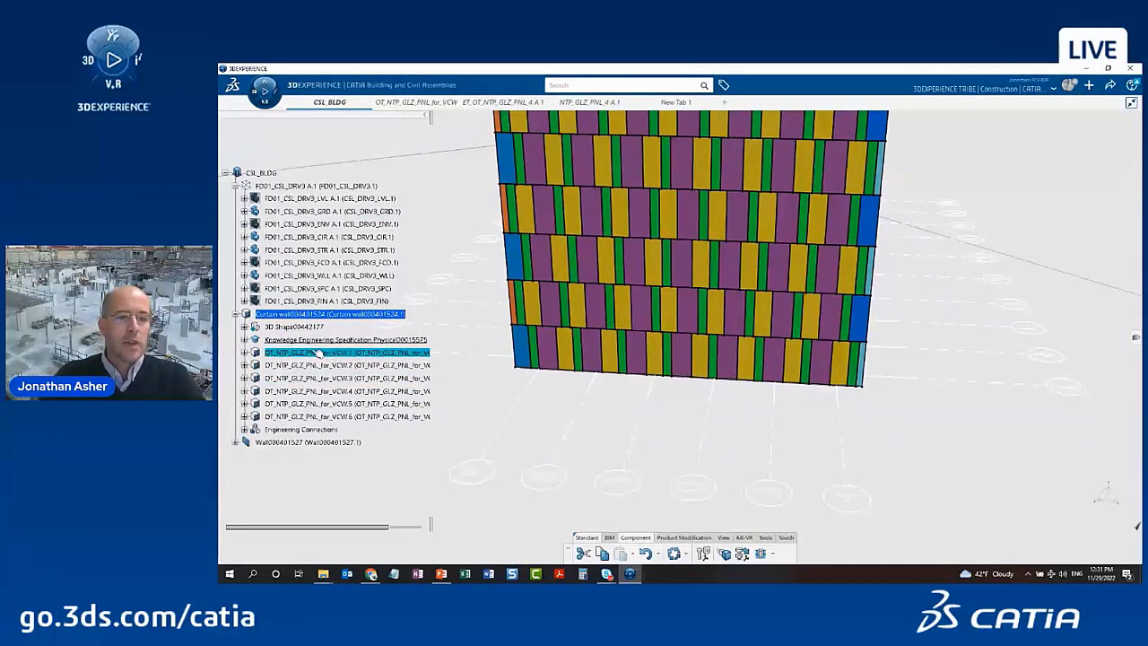
{"action": "left_click", "coordinate": [244, 326]}
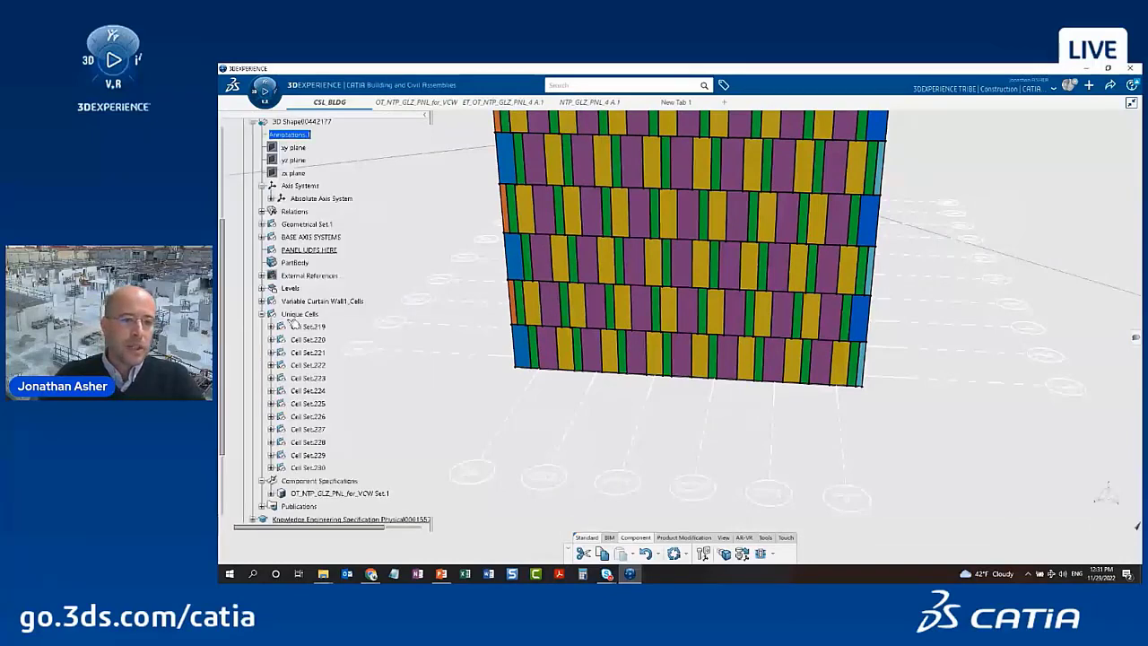
{"action": "left_click", "coordinate": [302, 328]}
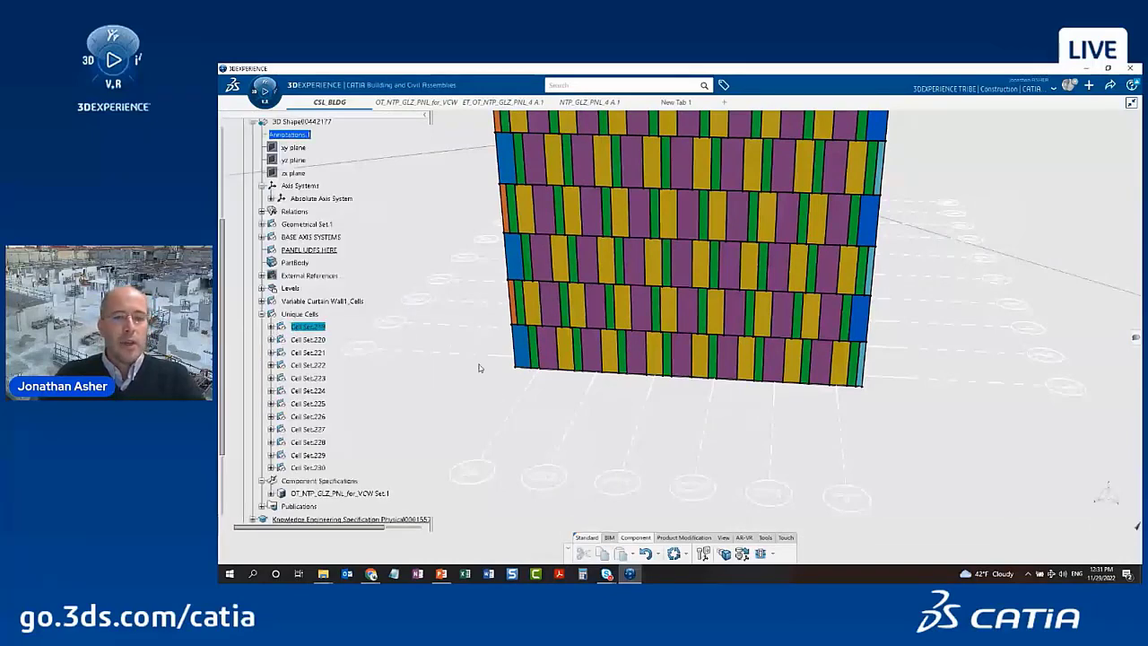
{"action": "middle_click_drag", "start_coordinate": [519, 418], "coordinate": [499, 383]}
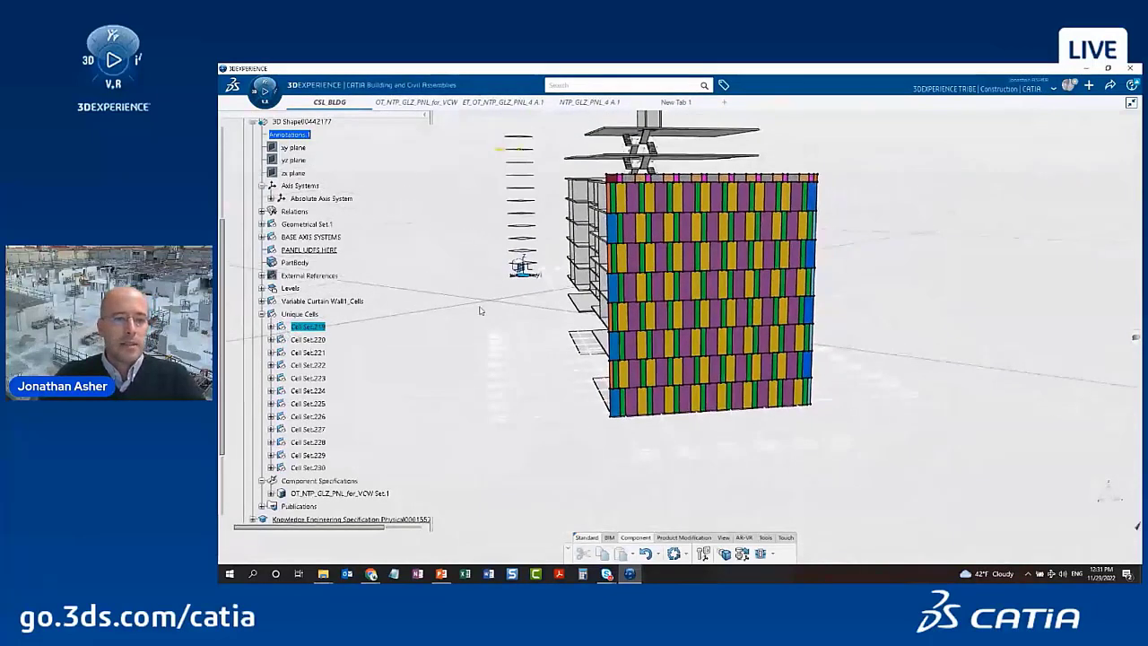
{"action": "left_click", "coordinate": [434, 413]}
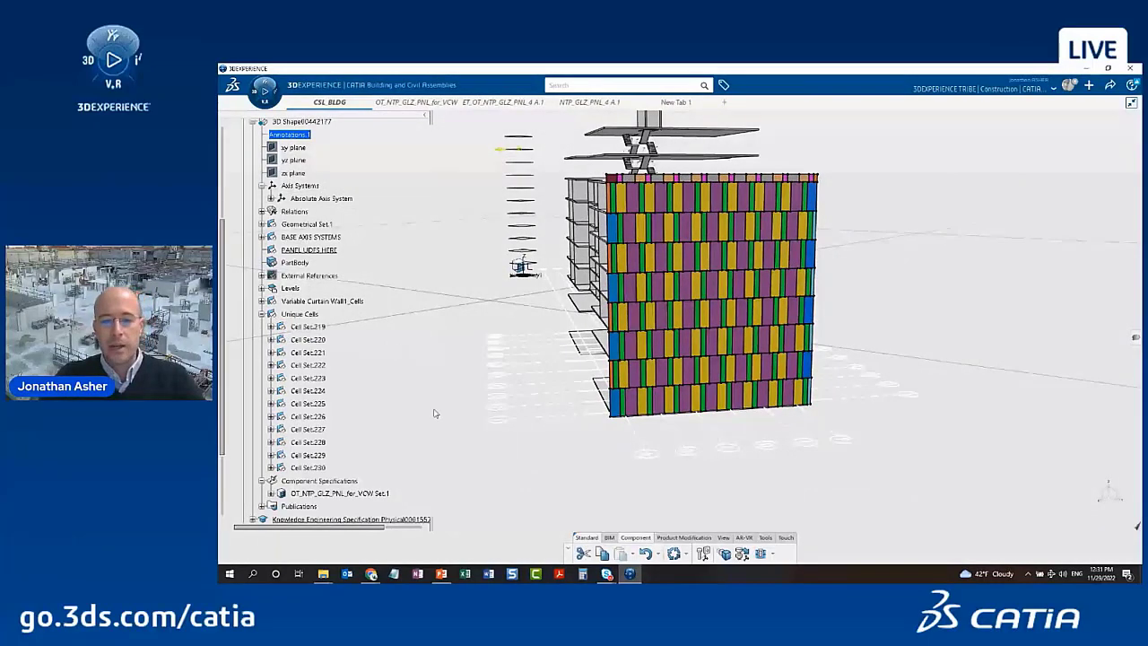
Switch to the Assembly Design app and bring up its assembly commands
{"action": "left_click", "coordinate": [260, 89]}
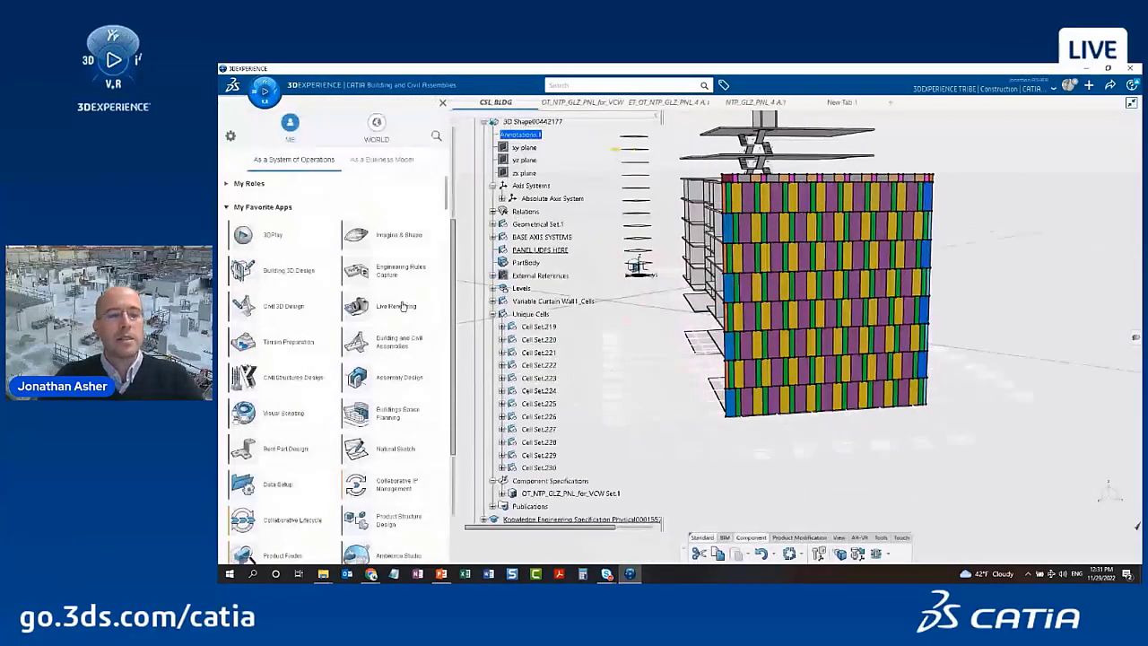
{"action": "left_click", "coordinate": [399, 377]}
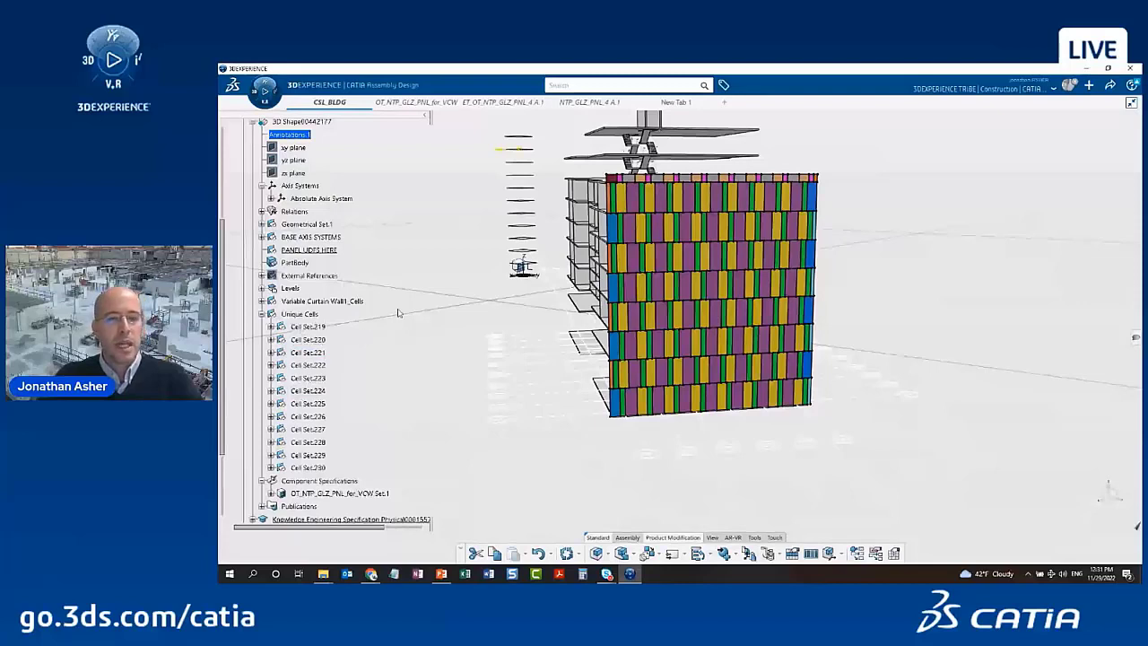
{"action": "left_click", "coordinate": [626, 537]}
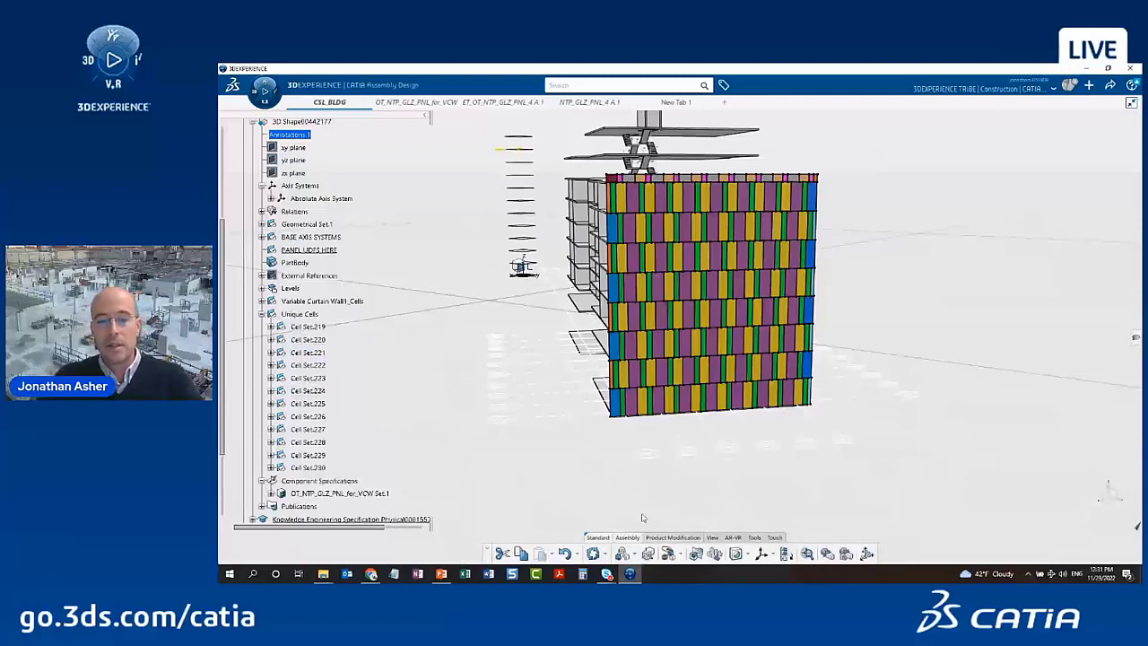
Create an Assembly Pattern of OT_NTP_GLZ_PNL_for_VCW.1 on Cell Set.219 with Reuse selected instance turned off
{"action": "left_click", "coordinate": [715, 553]}
{"action": "scroll", "coordinate": [391, 450], "scroll_direction": "down", "scroll_amount": 3}
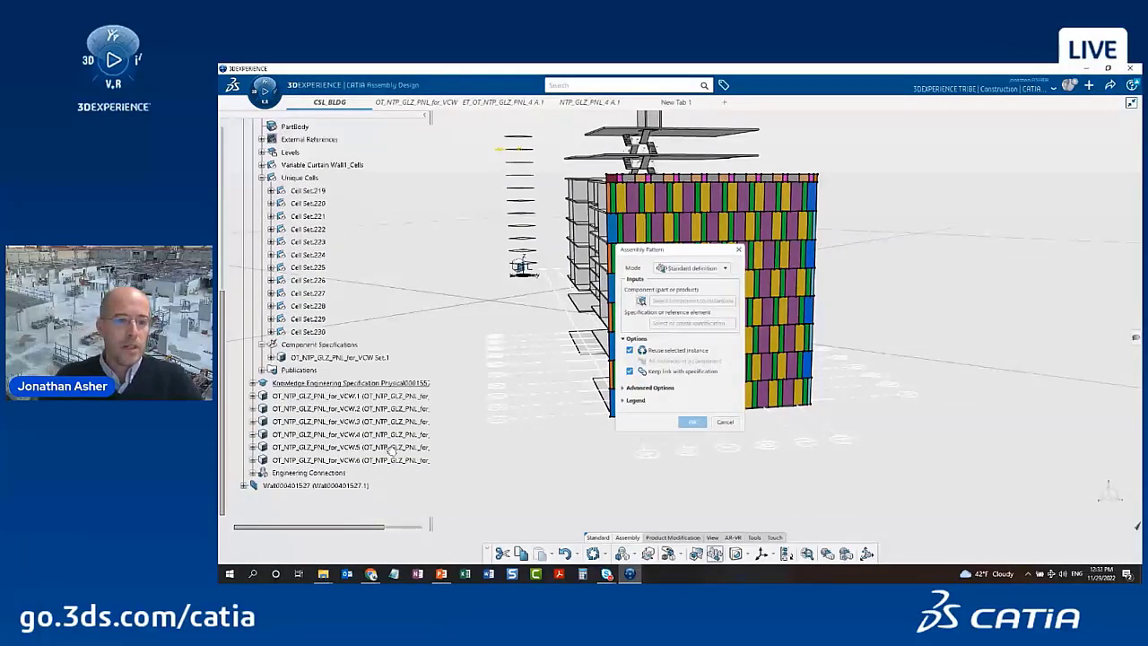
{"action": "left_click", "coordinate": [327, 397]}
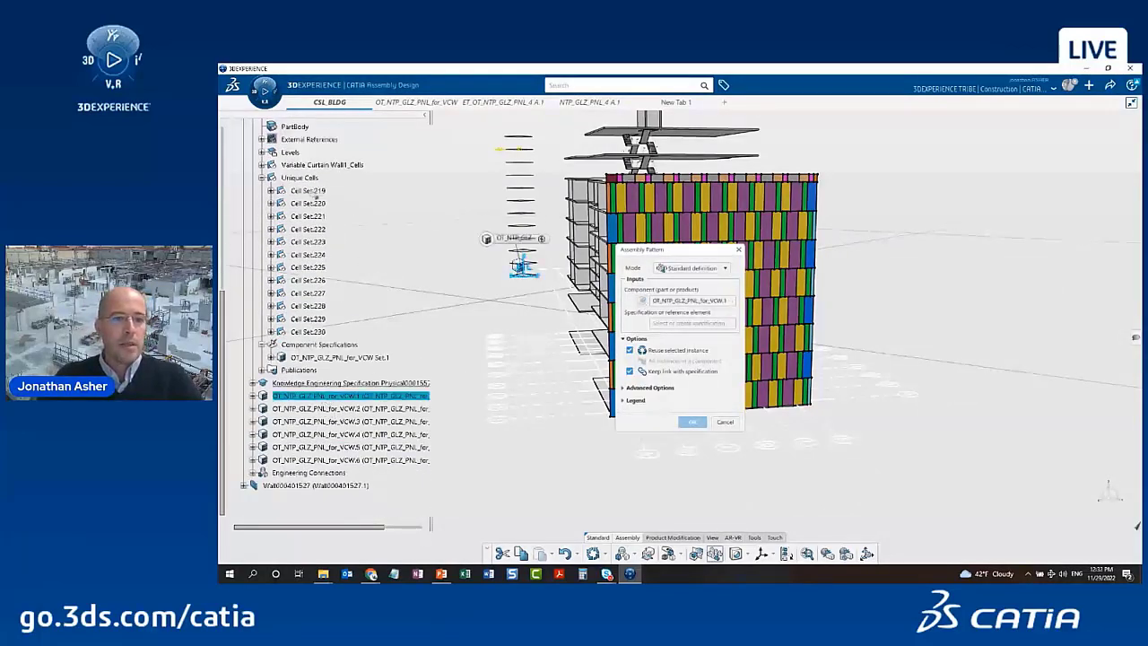
{"action": "left_click", "coordinate": [314, 192]}
{"action": "left_click", "coordinate": [629, 350]}
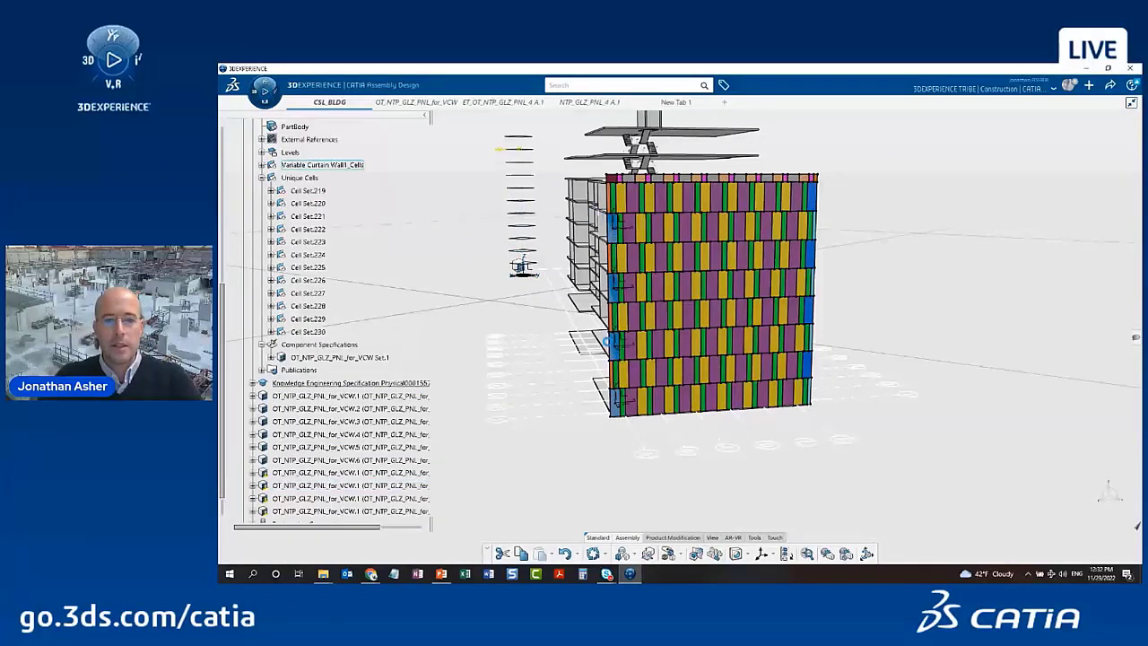
Create an Assembly Pattern of OT_NTP_GLZ_PNL_for_VCW.2 on Cell Set.220 with Reuse selected instance turned off
{"action": "left_click", "coordinate": [714, 553]}
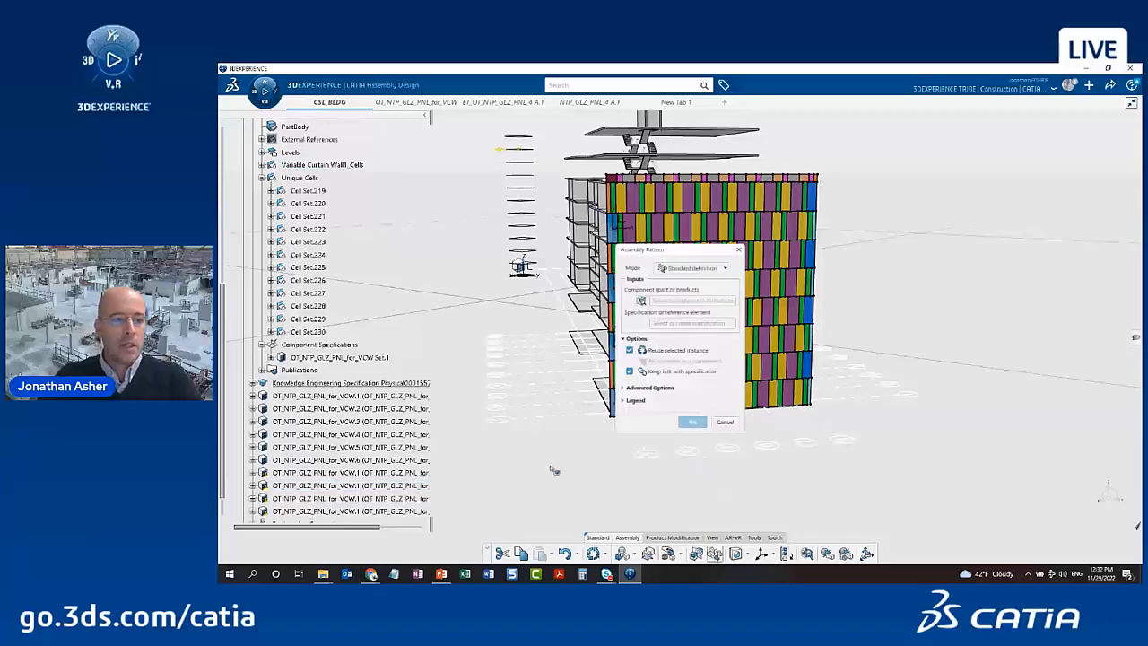
{"action": "left_click", "coordinate": [398, 408]}
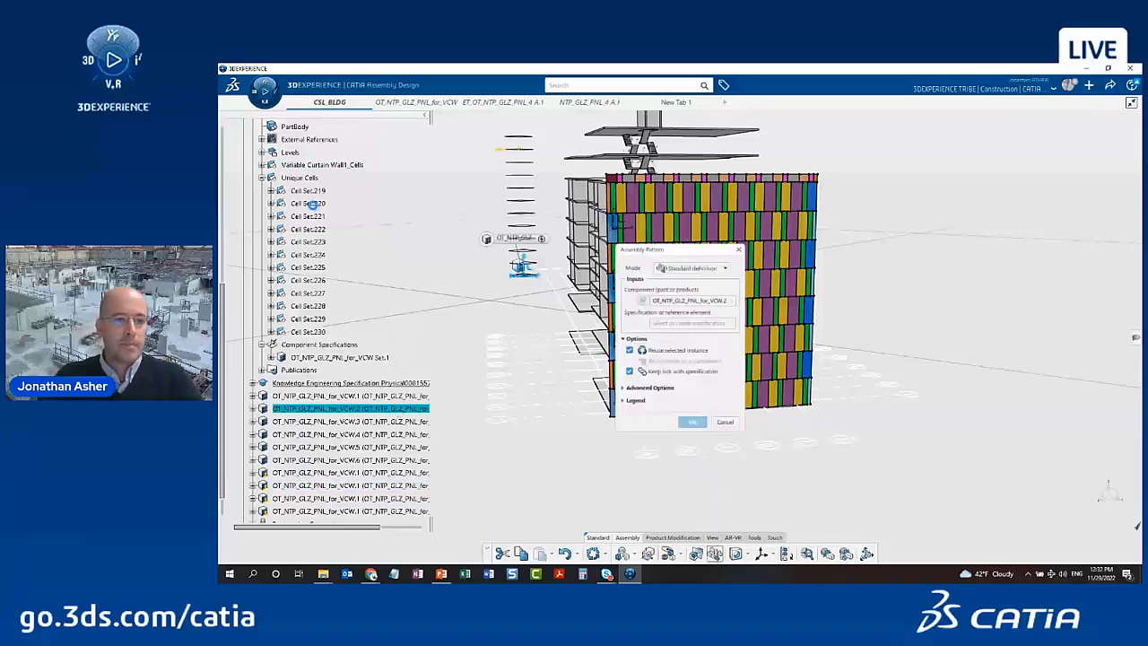
{"action": "left_click", "coordinate": [306, 203]}
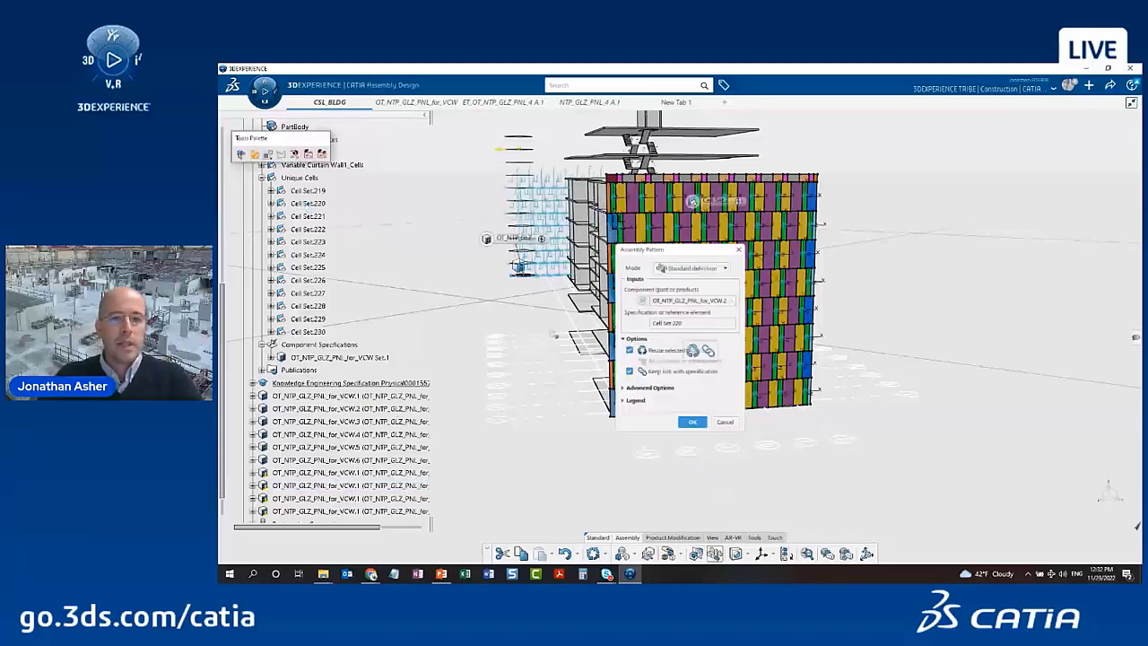
{"action": "left_click", "coordinate": [631, 349]}
{"action": "left_click_drag", "start_coordinate": [664, 254], "coordinate": [913, 261]}
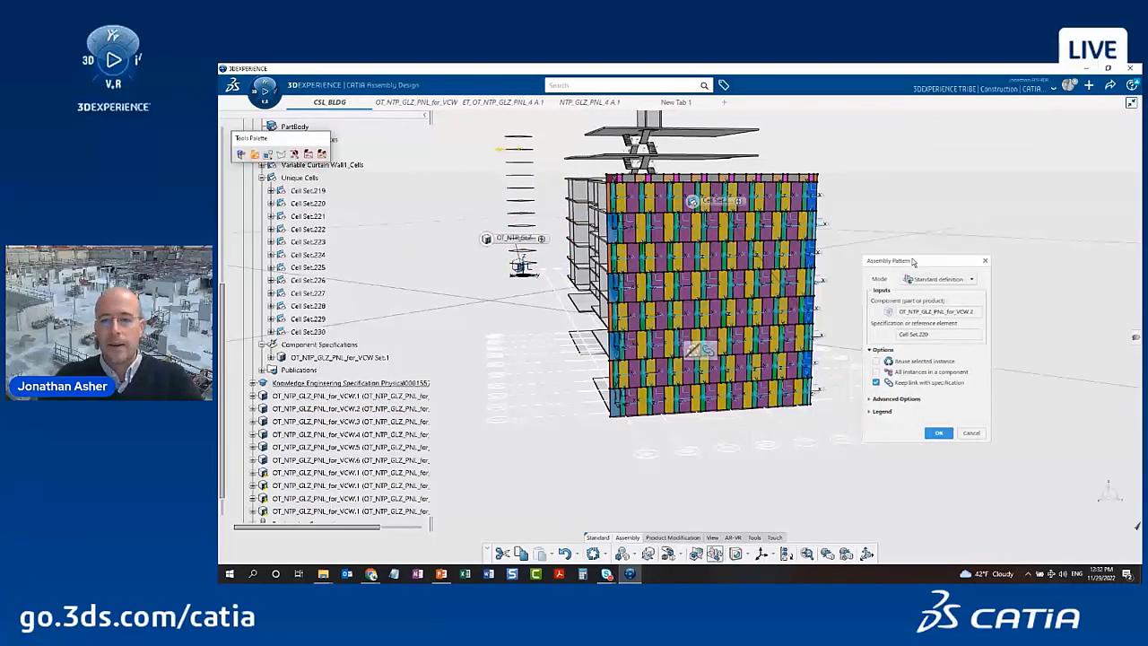
{"action": "left_click", "coordinate": [939, 432]}
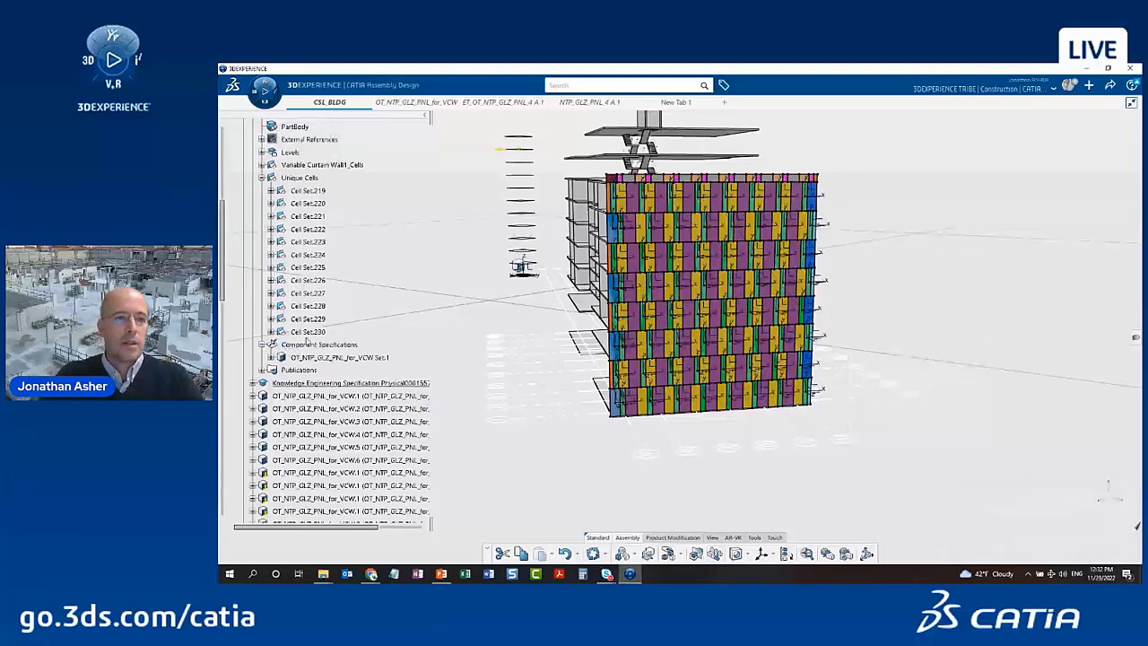
Hide the curtain wall's 3D shape and the FD01_CSL_DRV building model, leaving only the panel components on display
{"action": "scroll", "coordinate": [306, 340], "scroll_direction": "up", "scroll_amount": 3}
{"action": "scroll", "coordinate": [307, 341], "scroll_direction": "up", "scroll_amount": 3}
{"action": "left_click", "coordinate": [296, 246]}
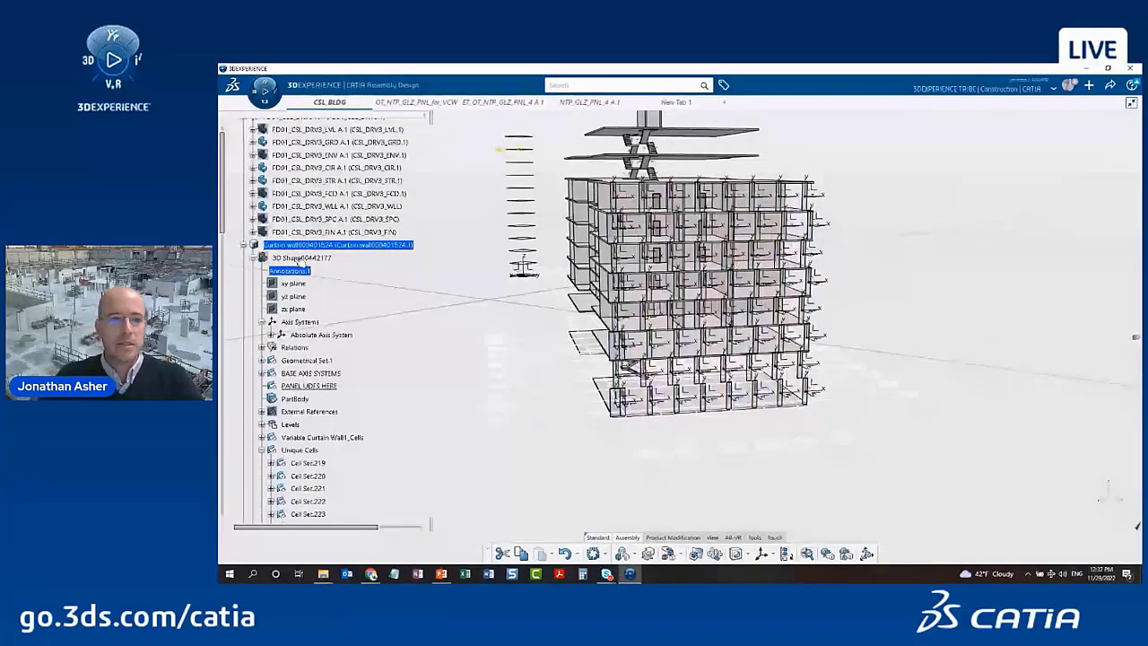
{"action": "scroll", "coordinate": [305, 255], "scroll_direction": "up", "scroll_amount": 1}
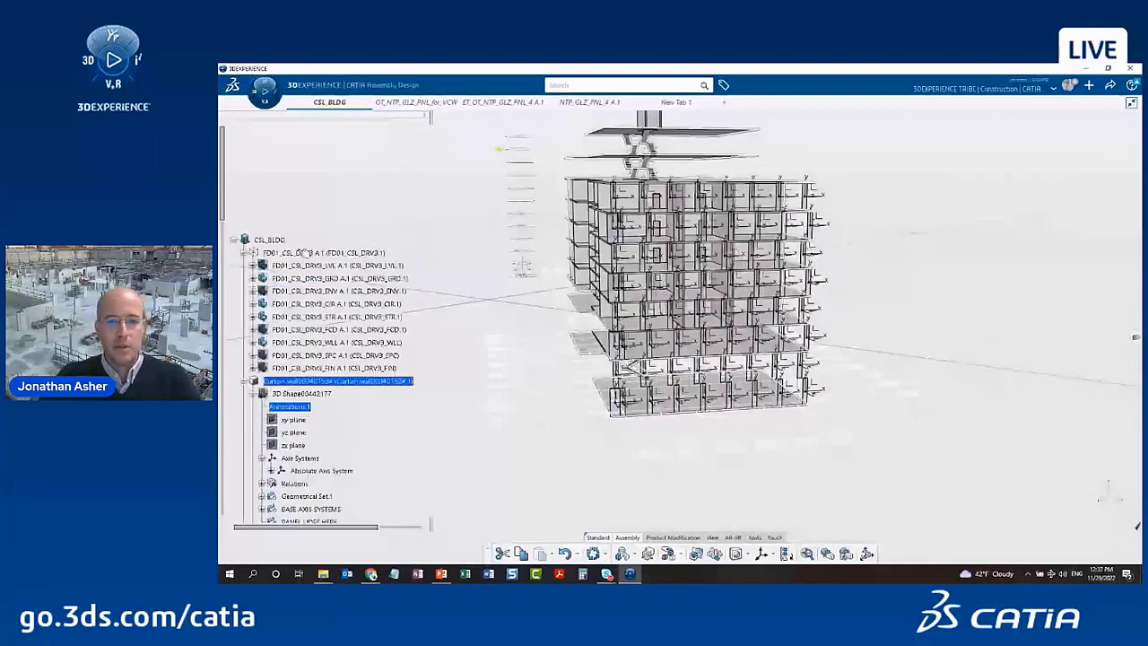
{"action": "scroll", "coordinate": [292, 404], "scroll_direction": "down", "scroll_amount": 1}
{"action": "scroll", "coordinate": [293, 404], "scroll_direction": "down", "scroll_amount": 3}
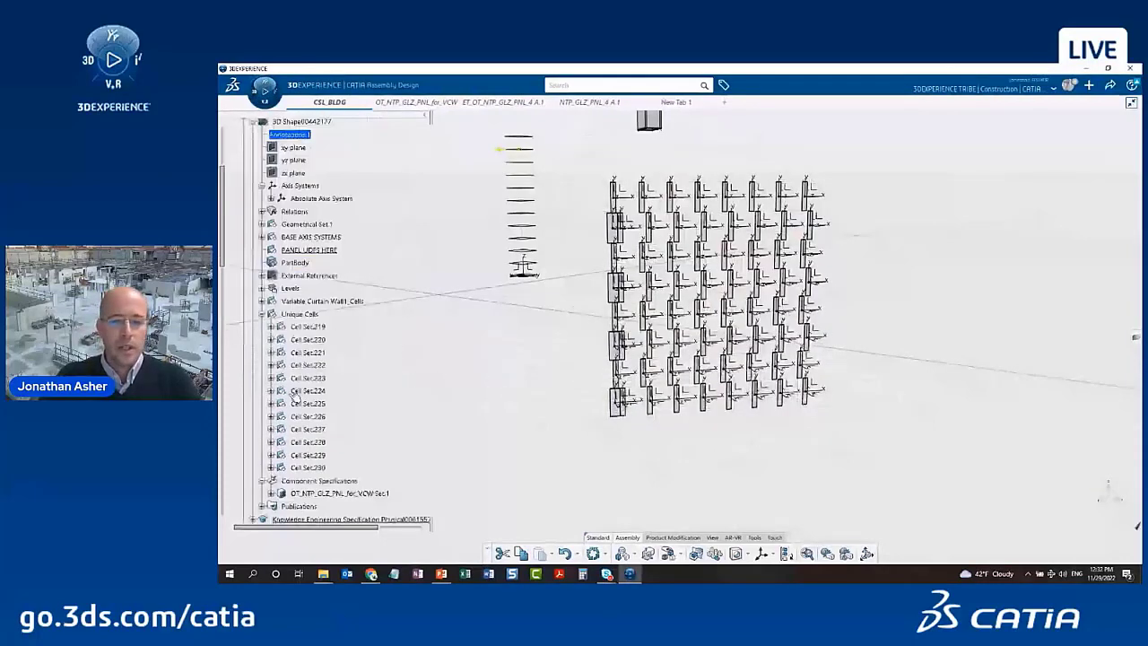
Turn off the display of axes and planes in the view filters
{"action": "left_click", "coordinate": [713, 538]}
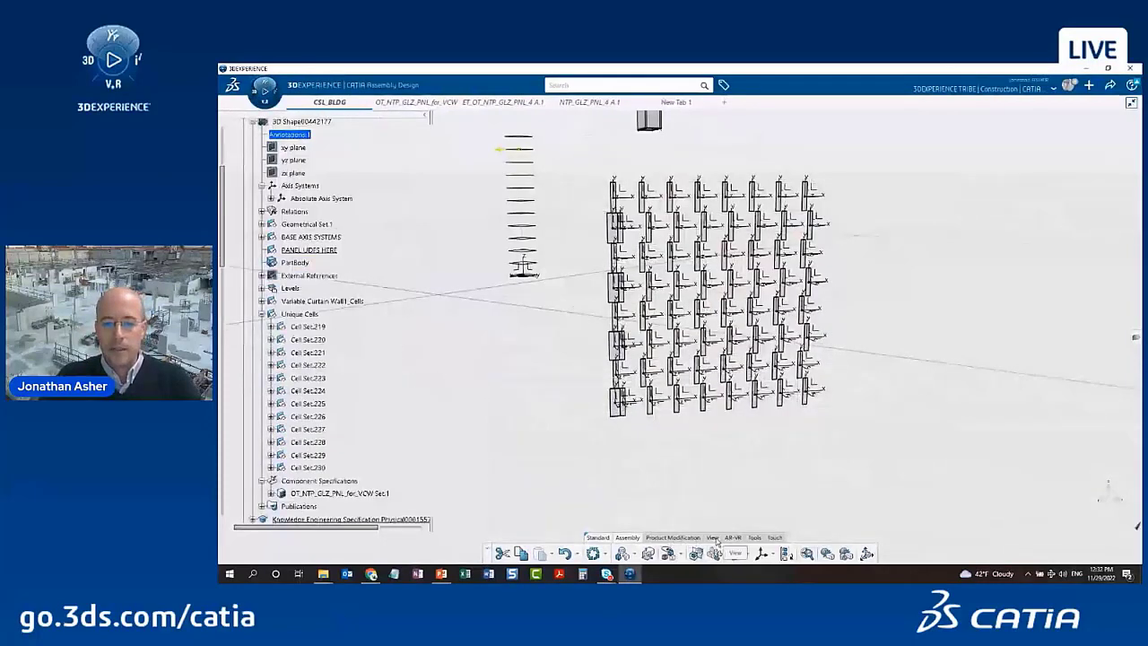
{"action": "left_click", "coordinate": [790, 553]}
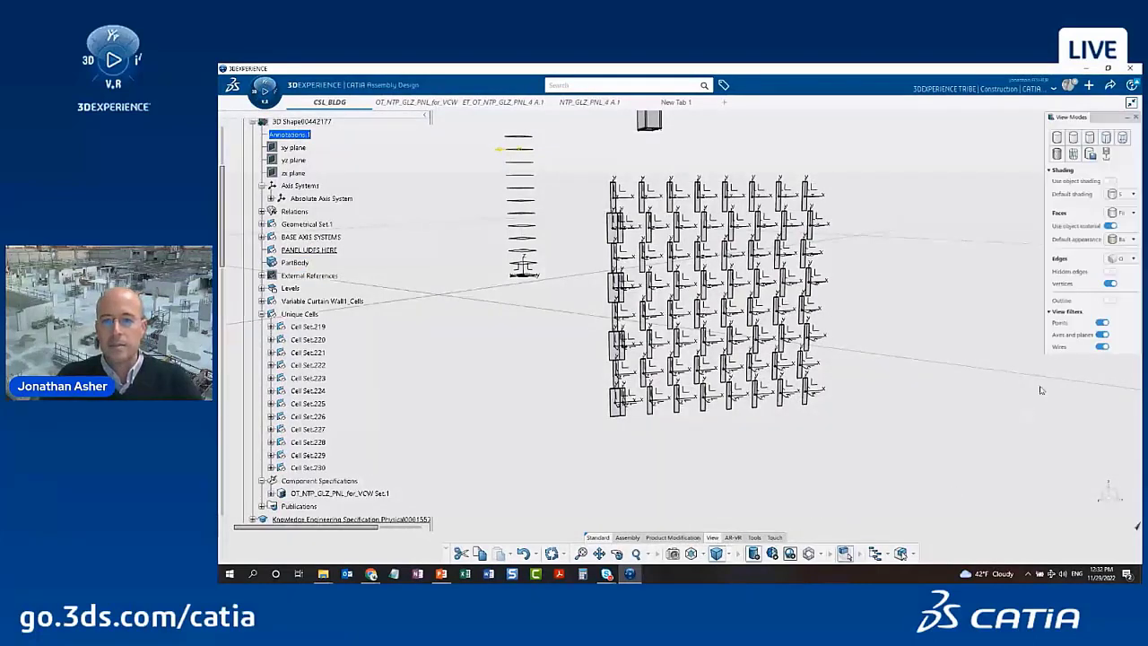
{"action": "left_click", "coordinate": [1103, 336]}
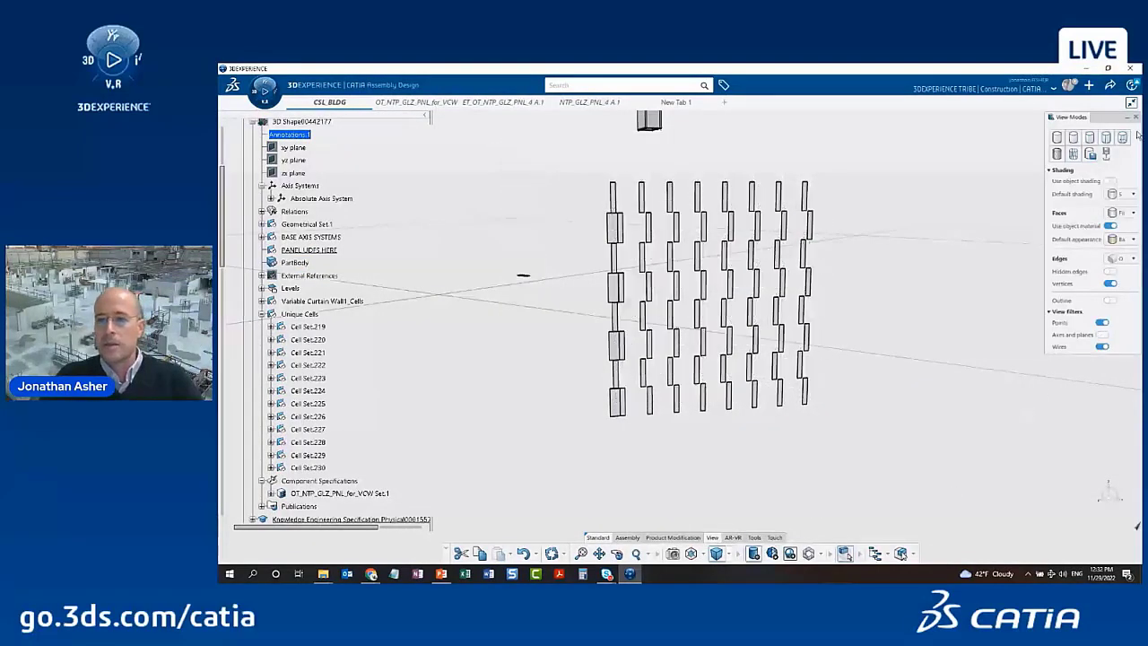
{"action": "left_click", "coordinate": [1136, 118]}
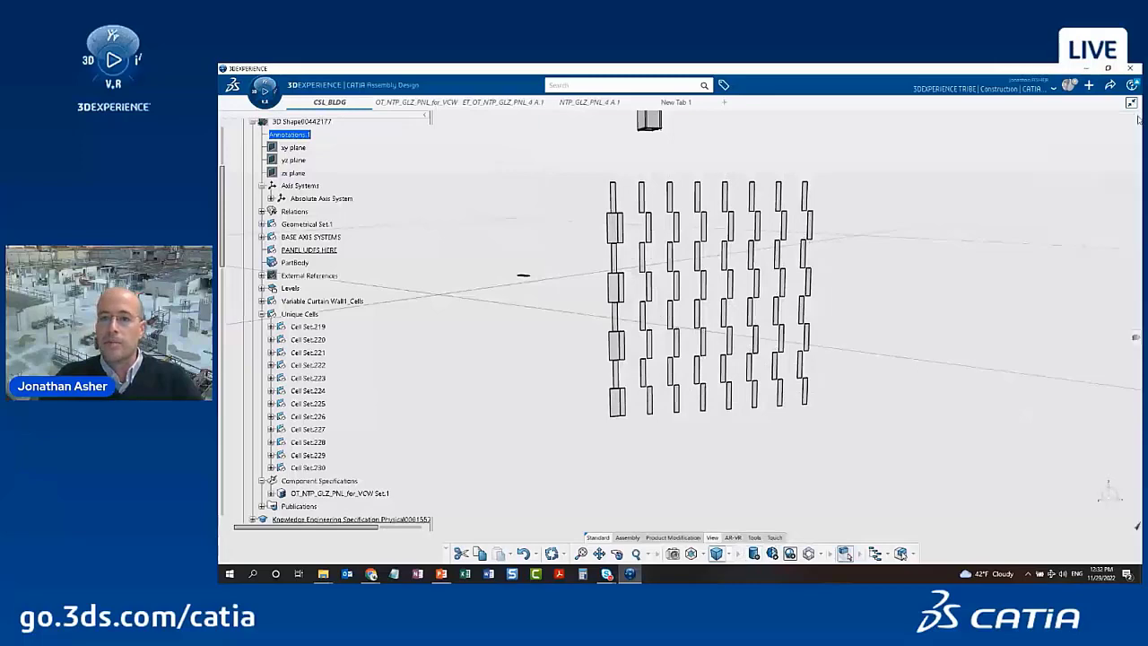
Create an Assembly Pattern of OT_NTP_GLZ_PNL_for_VCW.3 on Cell Set.221 with Reuse selected instance turned off
{"action": "scroll", "coordinate": [317, 455], "scroll_direction": "down", "scroll_amount": 3}
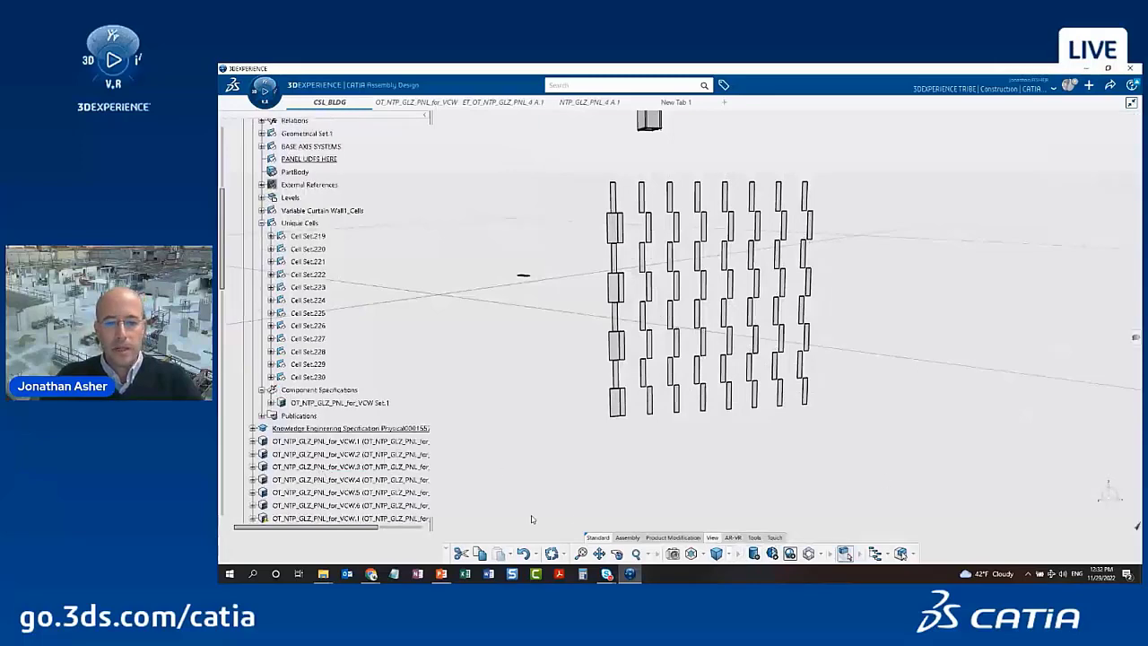
{"action": "left_click", "coordinate": [624, 537]}
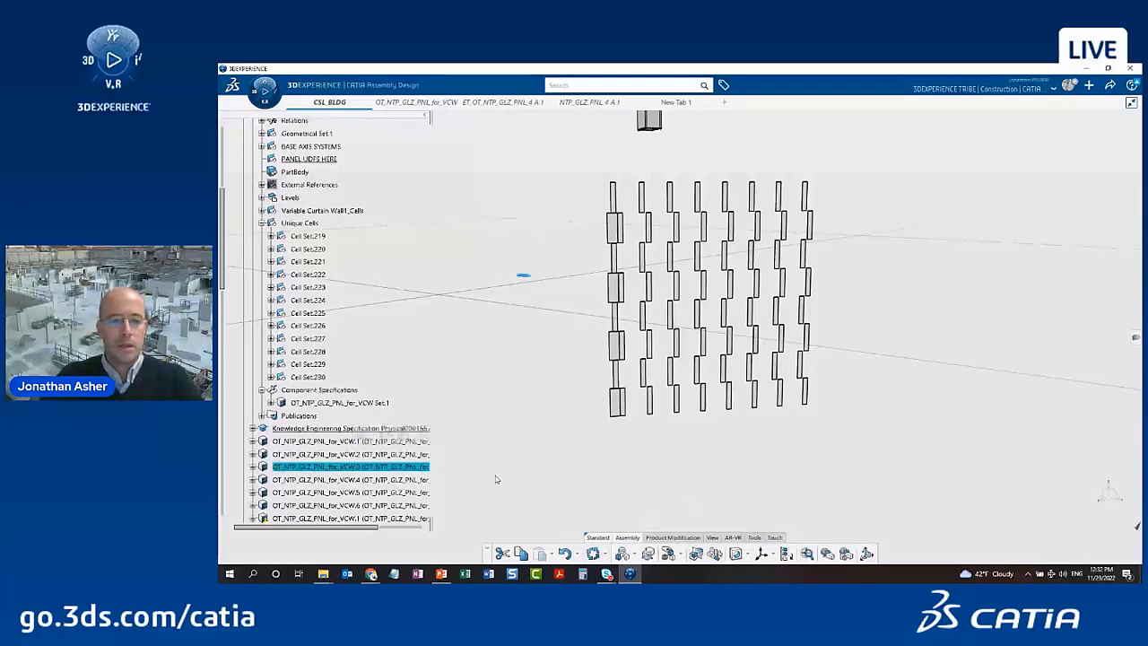
{"action": "left_click", "coordinate": [714, 554]}
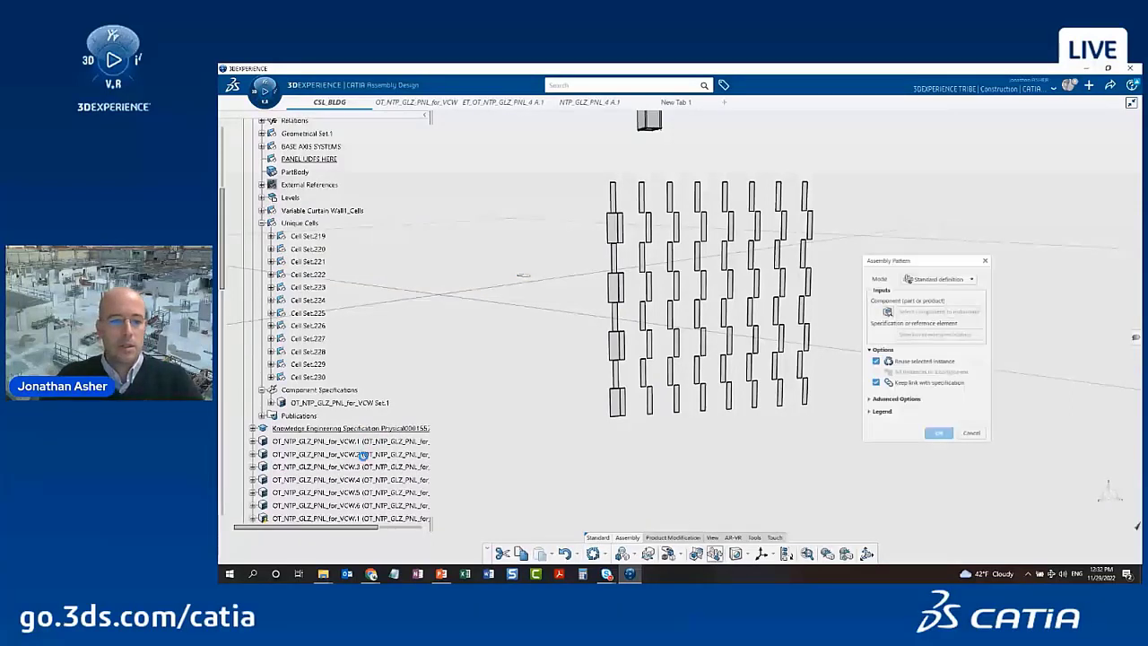
{"action": "left_click", "coordinate": [363, 466]}
{"action": "left_click", "coordinate": [308, 261]}
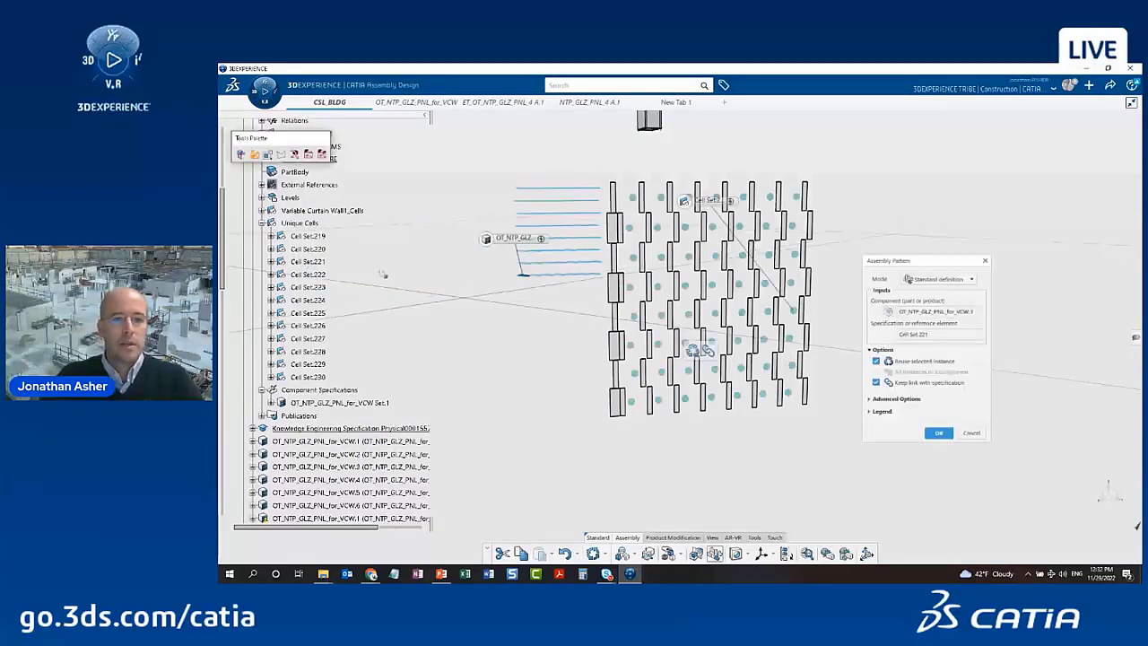
{"action": "left_click", "coordinate": [876, 360]}
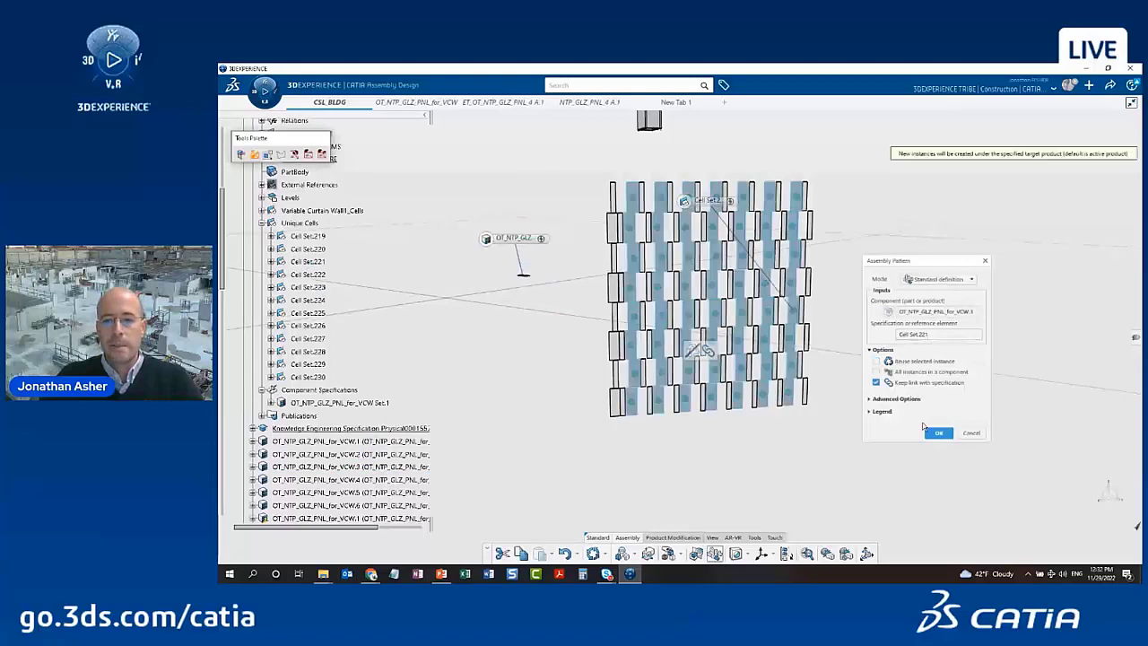
{"action": "left_click", "coordinate": [938, 432]}
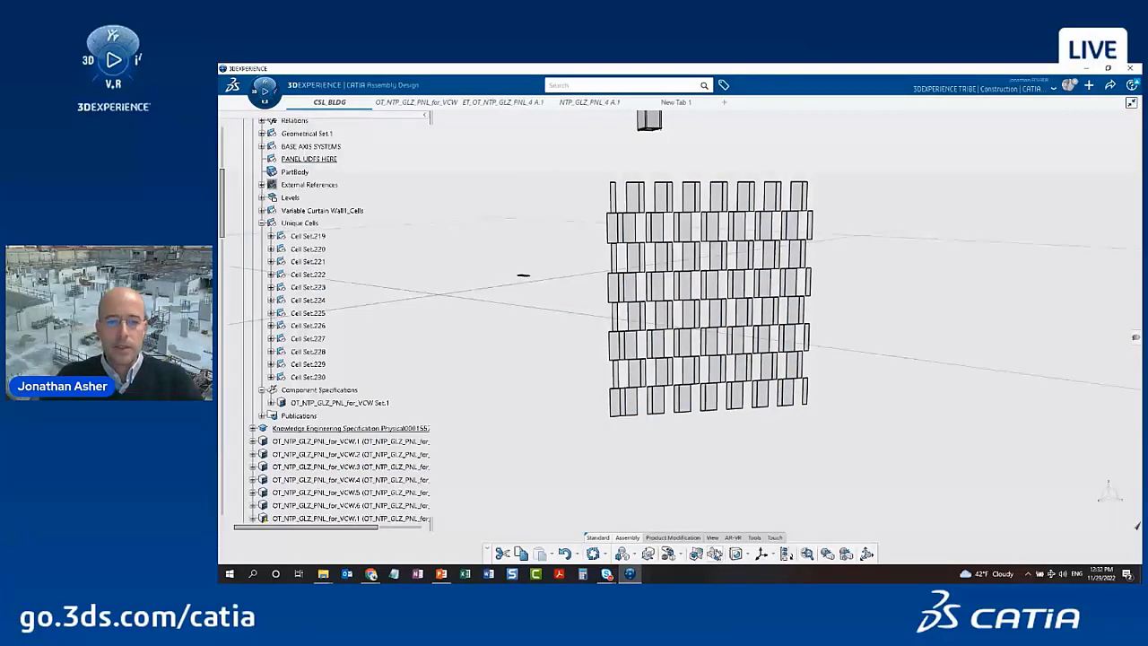
Create an Assembly Pattern of OT_NTP_GLZ_PNL_for_VCW.4 on Cell Set.222 with Reuse selected instance turned off
{"action": "left_click", "coordinate": [716, 553]}
{"action": "left_click", "coordinate": [311, 480]}
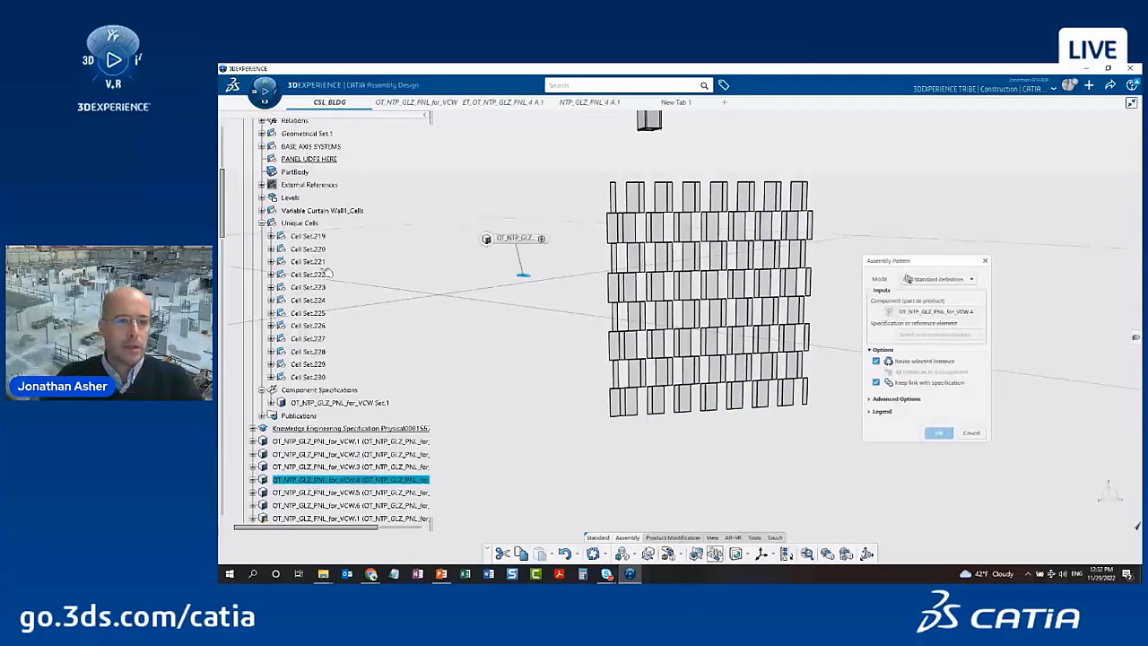
{"action": "left_click", "coordinate": [310, 274]}
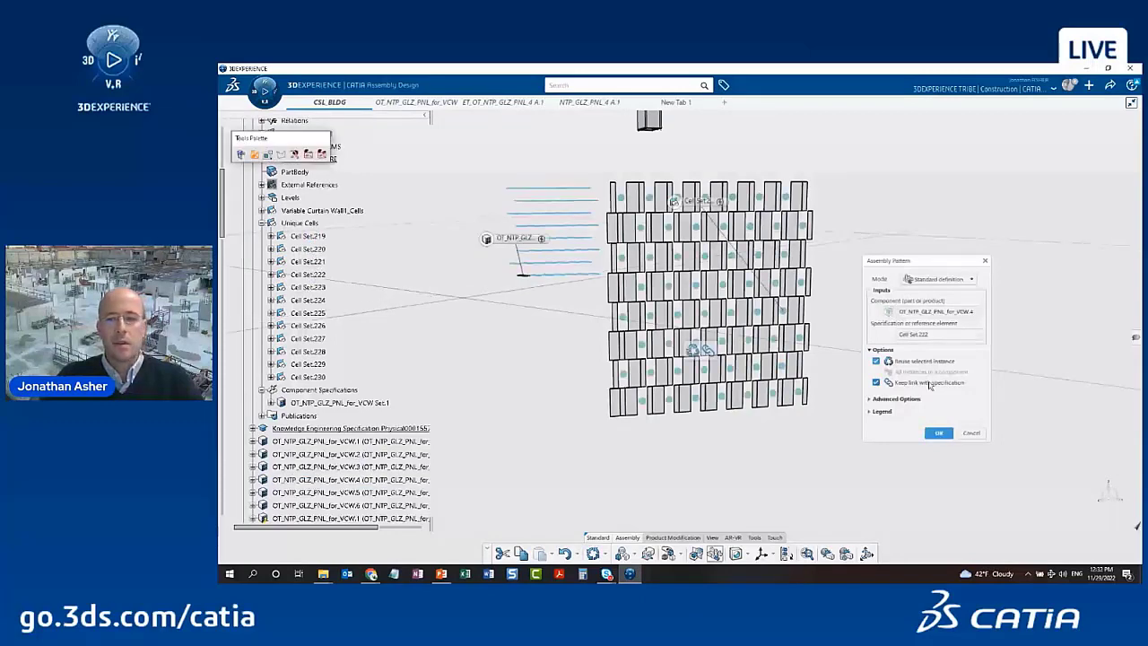
{"action": "left_click", "coordinate": [876, 361]}
{"action": "left_click", "coordinate": [937, 432]}
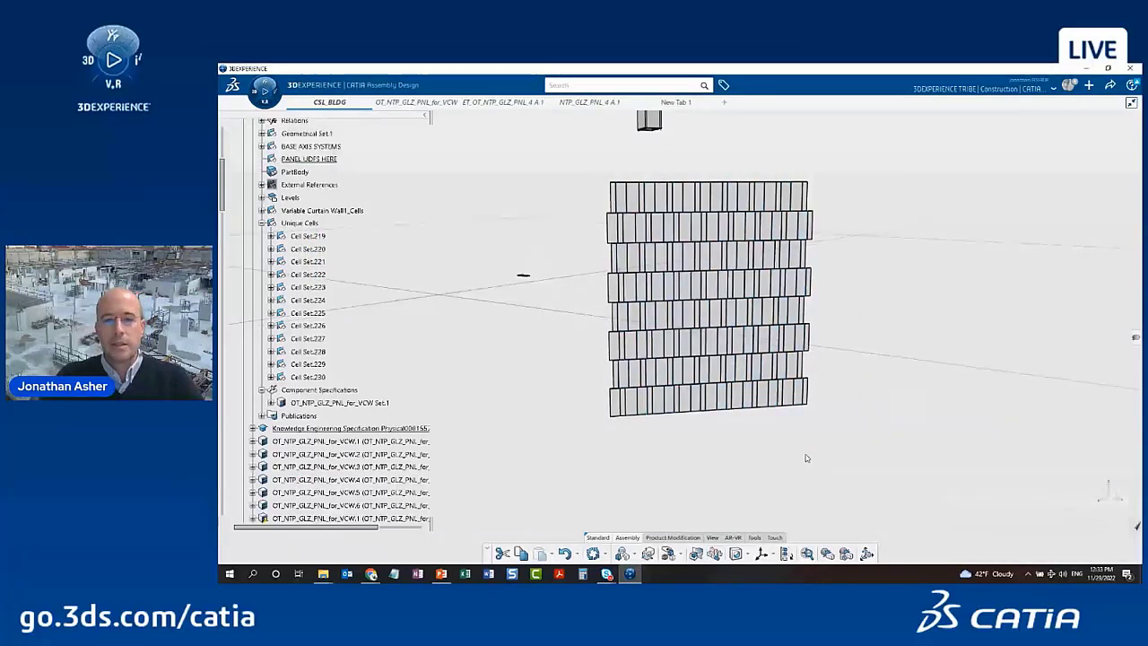
Create an Assembly Pattern of OT_NTP_GLZ_PNL_for_VCW.5 on Cell Set.223 with Reuse selected instance turned off
{"action": "left_click", "coordinate": [715, 554]}
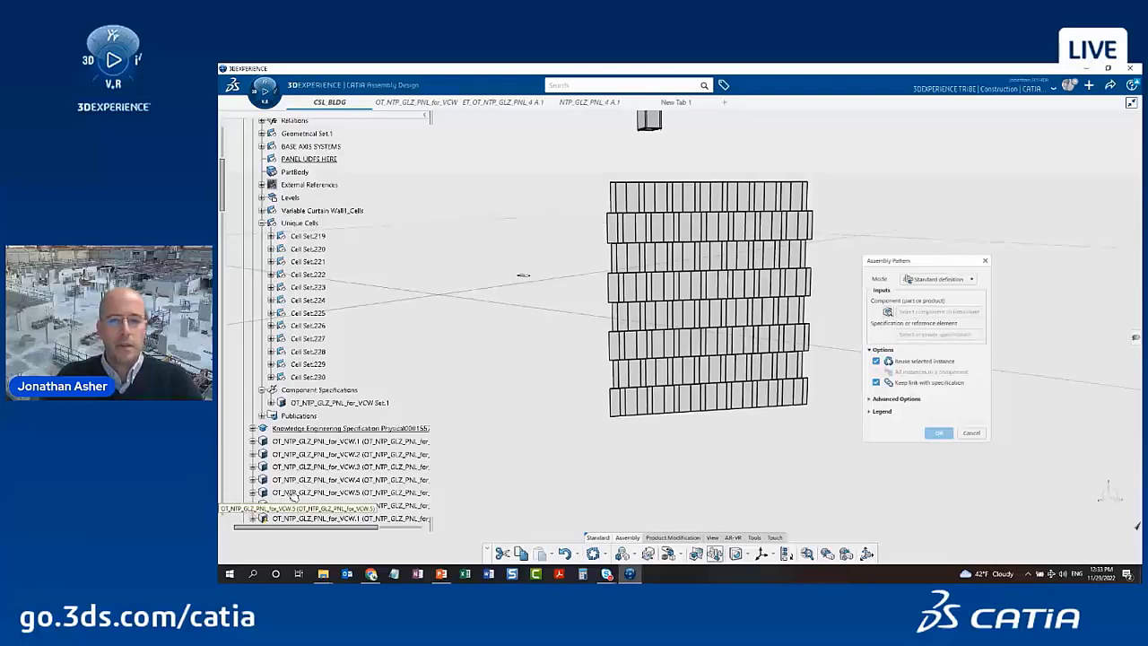
{"action": "left_click", "coordinate": [292, 492]}
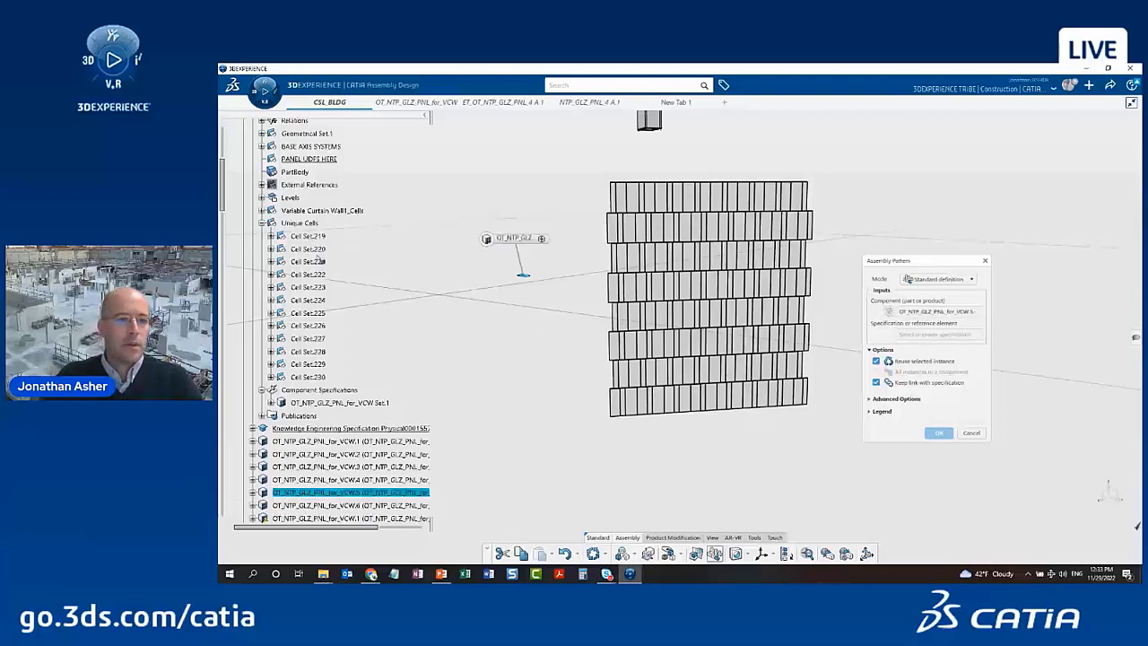
{"action": "left_click", "coordinate": [309, 287]}
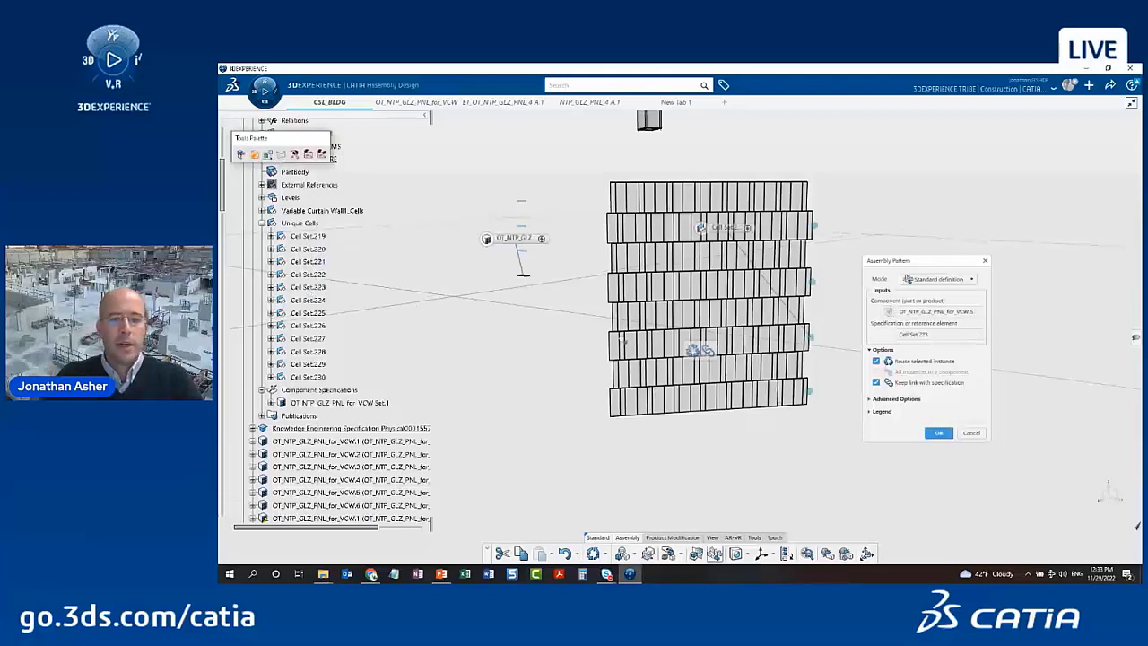
{"action": "left_click", "coordinate": [875, 360]}
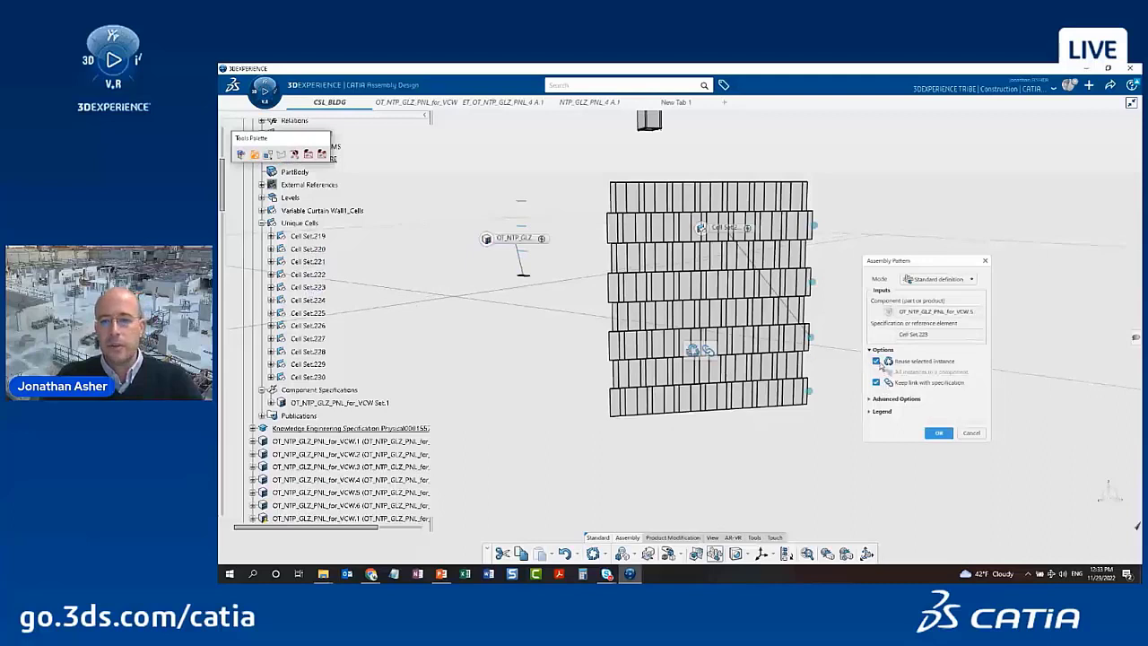
{"action": "left_click", "coordinate": [932, 432]}
Create an Assembly Pattern of OT_NTP_GLZ_PNL_for_VCW.6 on Cell Set.224 with Reuse selected instance turned off
{"action": "left_click", "coordinate": [715, 552]}
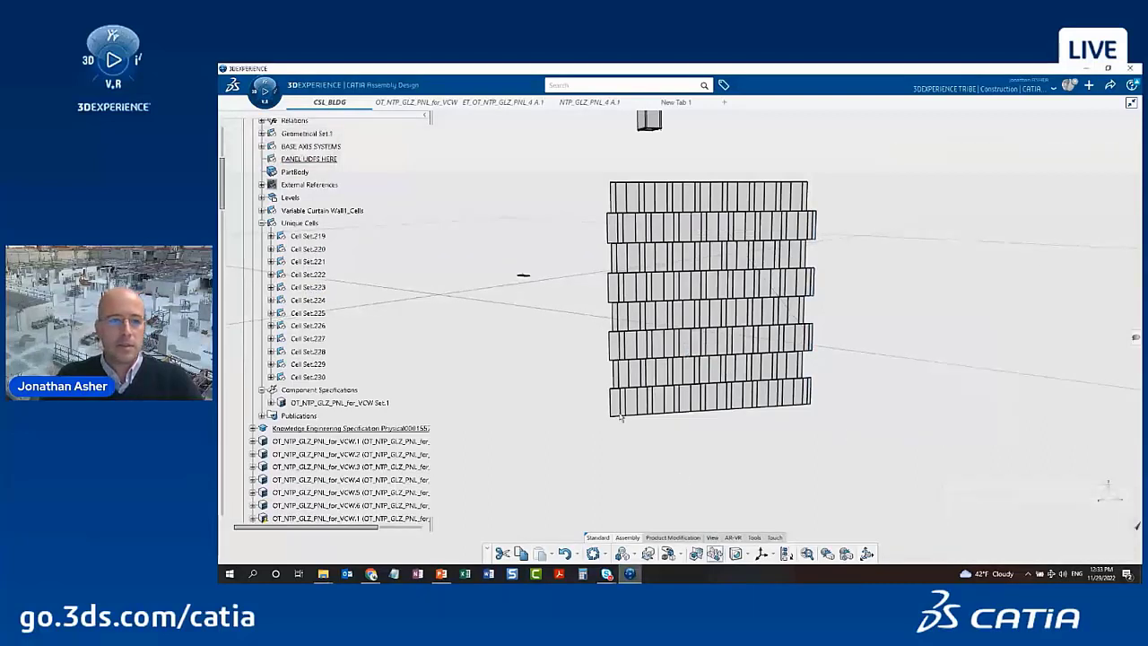
{"action": "left_click", "coordinate": [376, 505]}
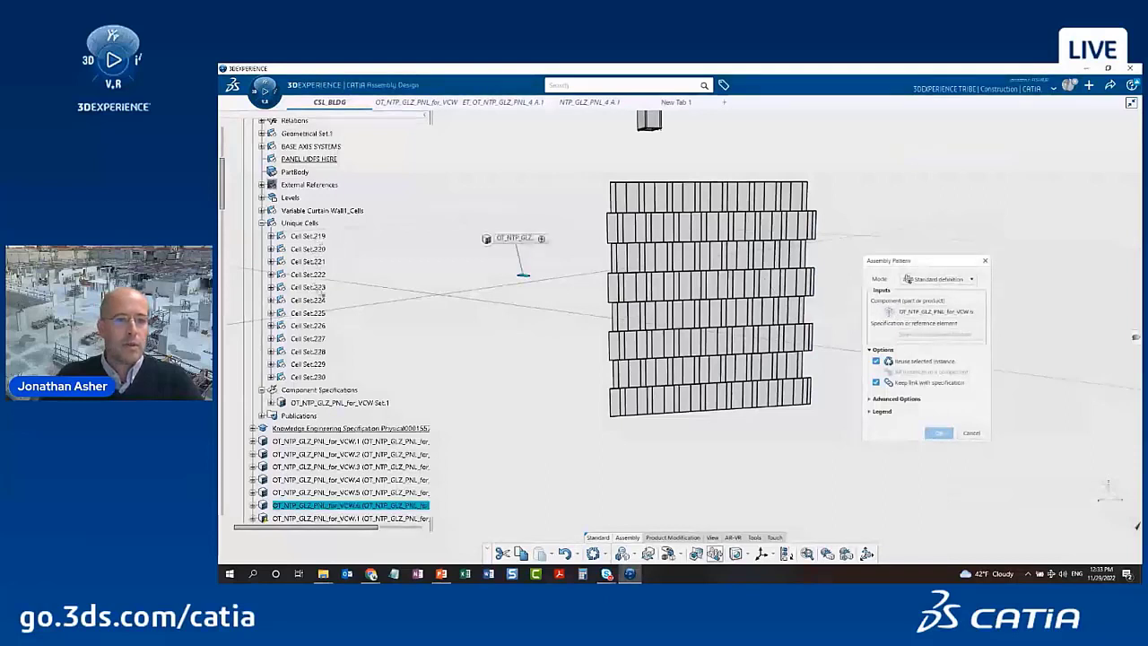
{"action": "left_click", "coordinate": [309, 302]}
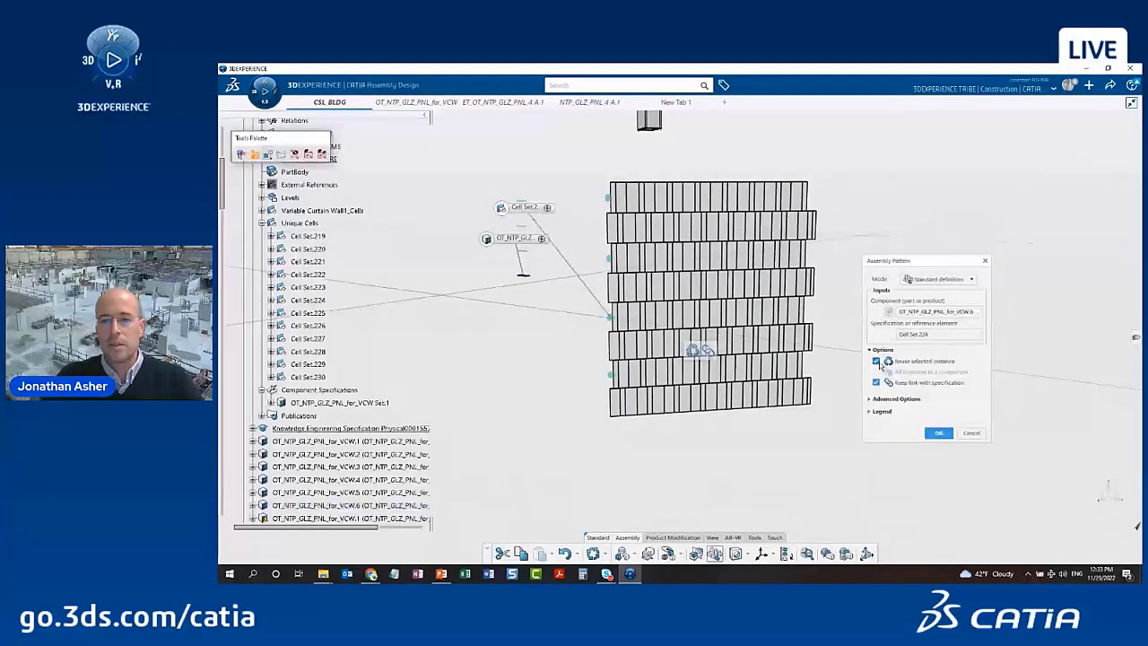
{"action": "left_click", "coordinate": [938, 433]}
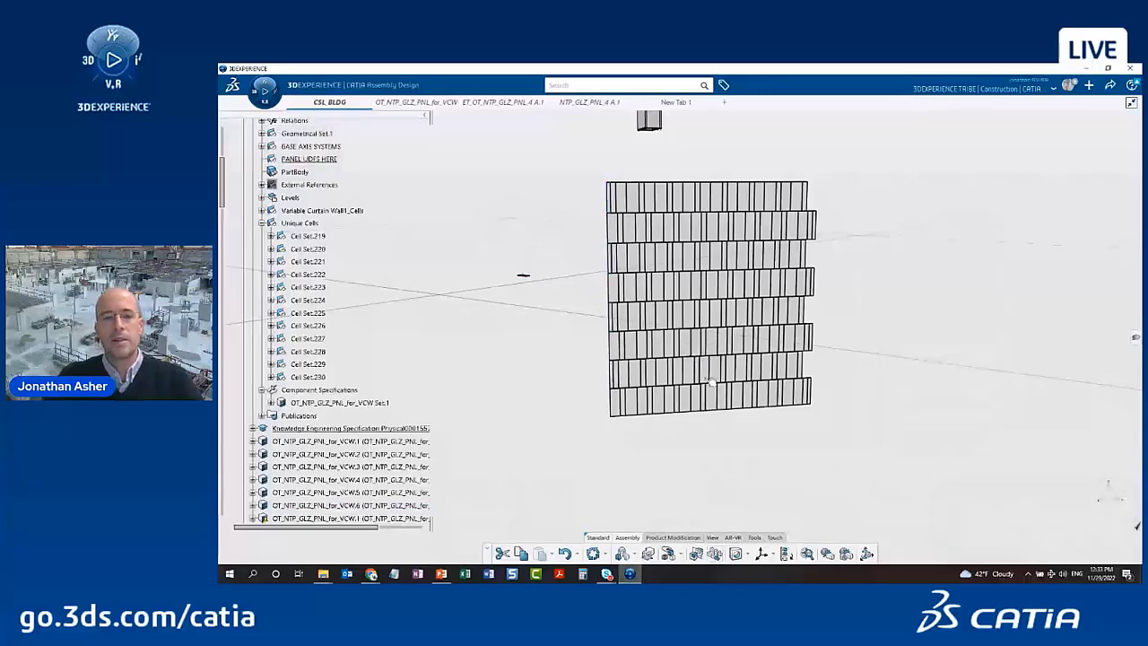
Examine the patterned panel facade from several angles and review the curtain wall's structure and its Unique Cells in the tree
{"action": "middle_click_drag", "start_coordinate": [735, 294], "coordinate": [740, 246]}
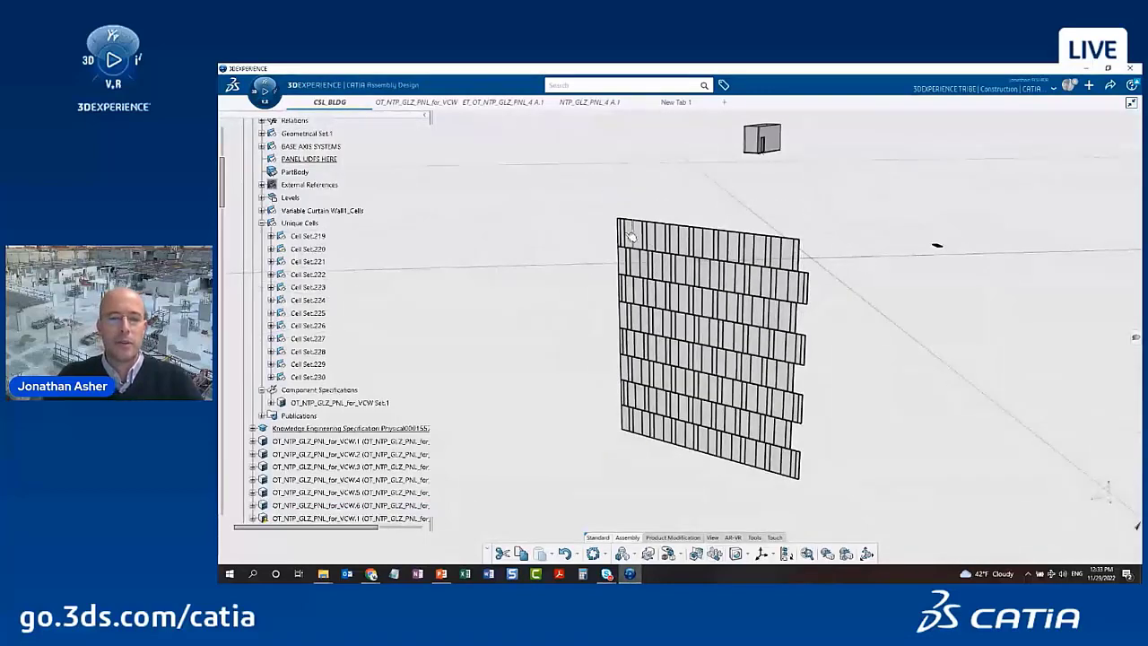
{"action": "middle_click_drag", "start_coordinate": [632, 231], "coordinate": [602, 311]}
{"action": "middle_click", "coordinate": [762, 439]}
{"action": "middle_click", "coordinate": [767, 303]}
{"action": "middle_click", "coordinate": [642, 310]}
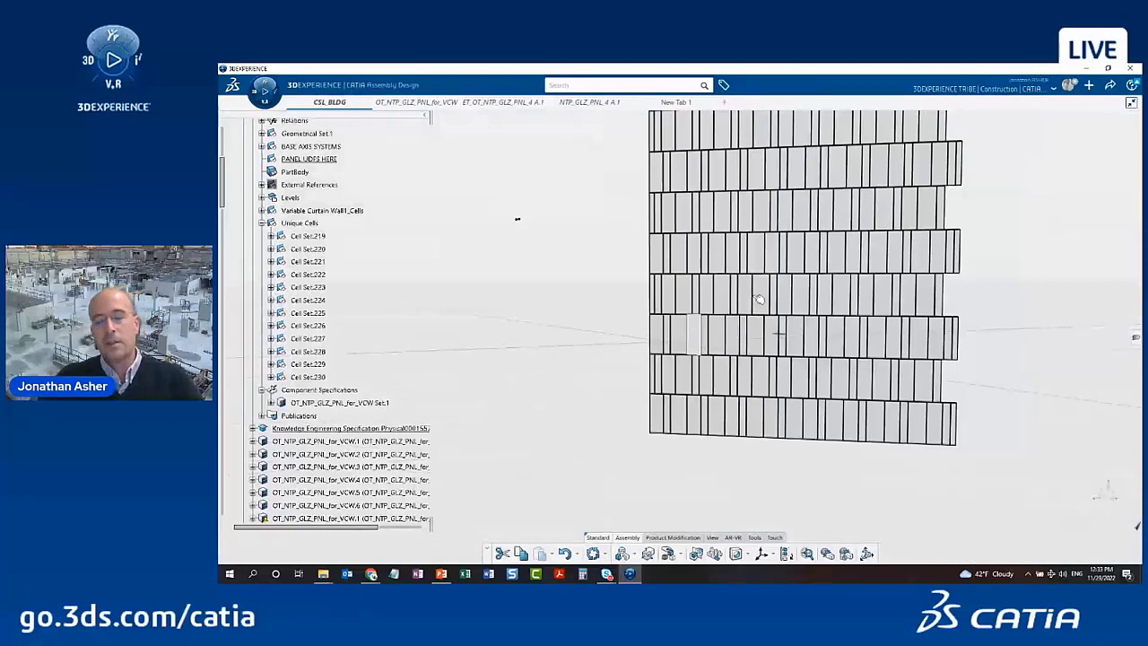
{"action": "middle_click_drag", "start_coordinate": [758, 299], "coordinate": [768, 366]}
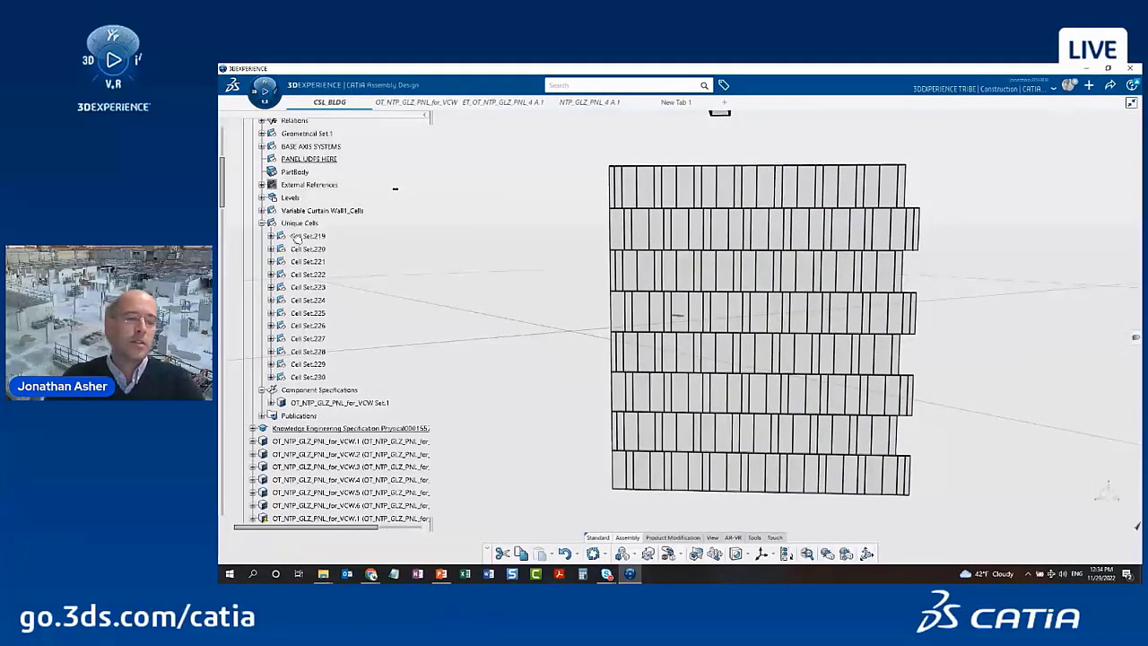
{"action": "scroll", "coordinate": [296, 235], "scroll_direction": "up", "scroll_amount": 3}
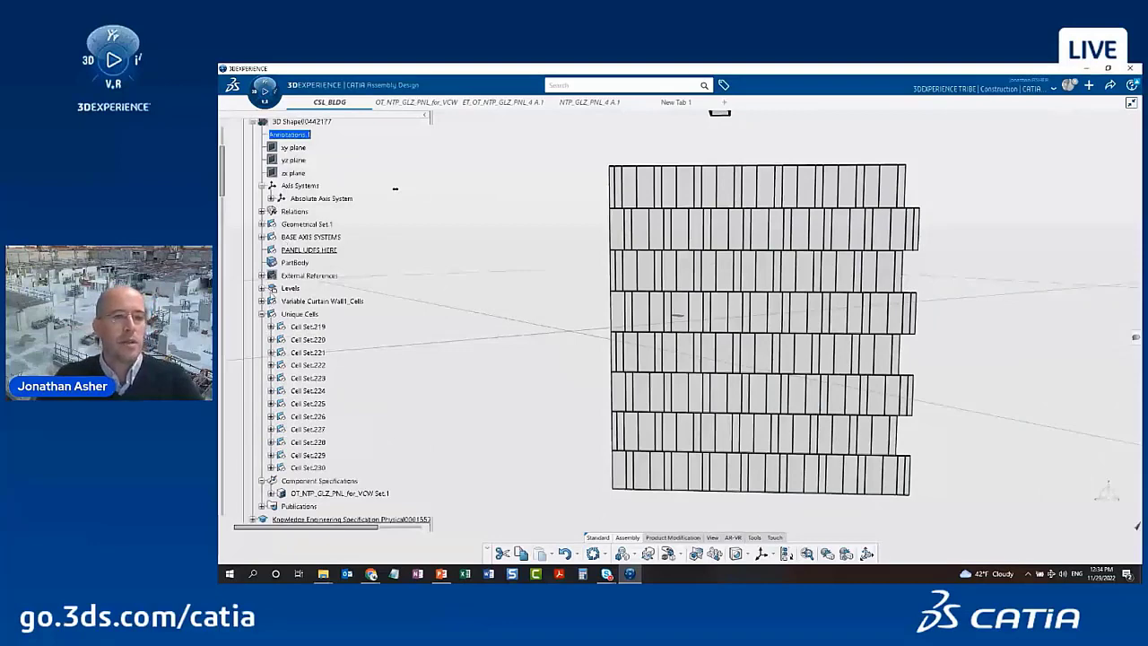
{"action": "scroll", "coordinate": [372, 211], "scroll_direction": "up", "scroll_amount": 2}
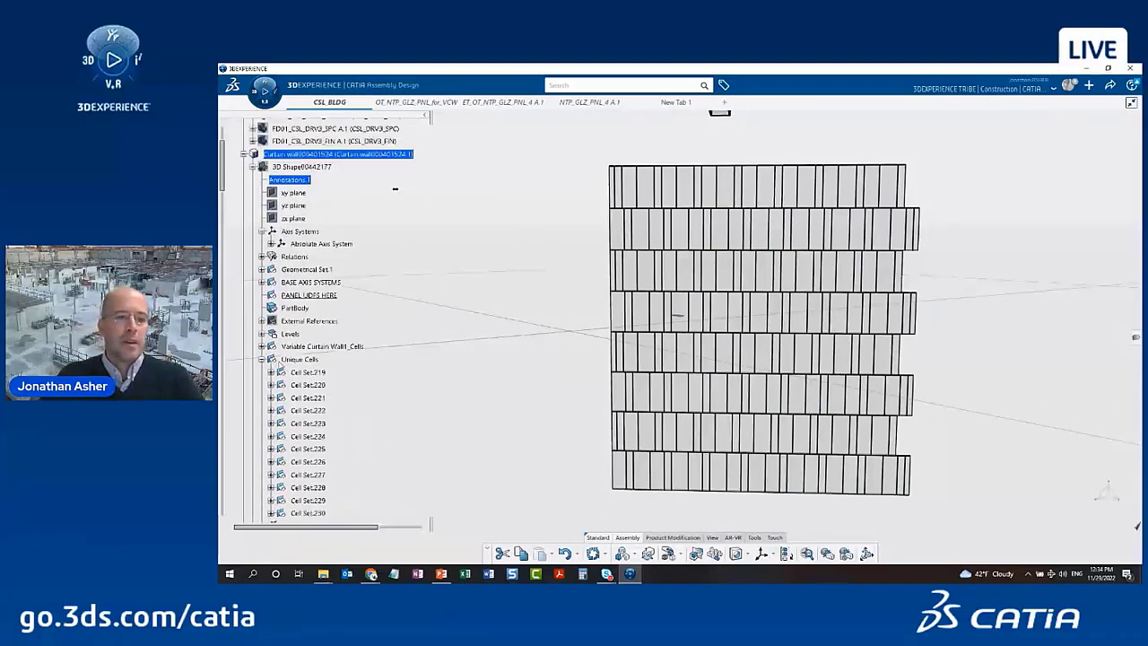
{"action": "scroll", "coordinate": [281, 365], "scroll_direction": "down", "scroll_amount": 2}
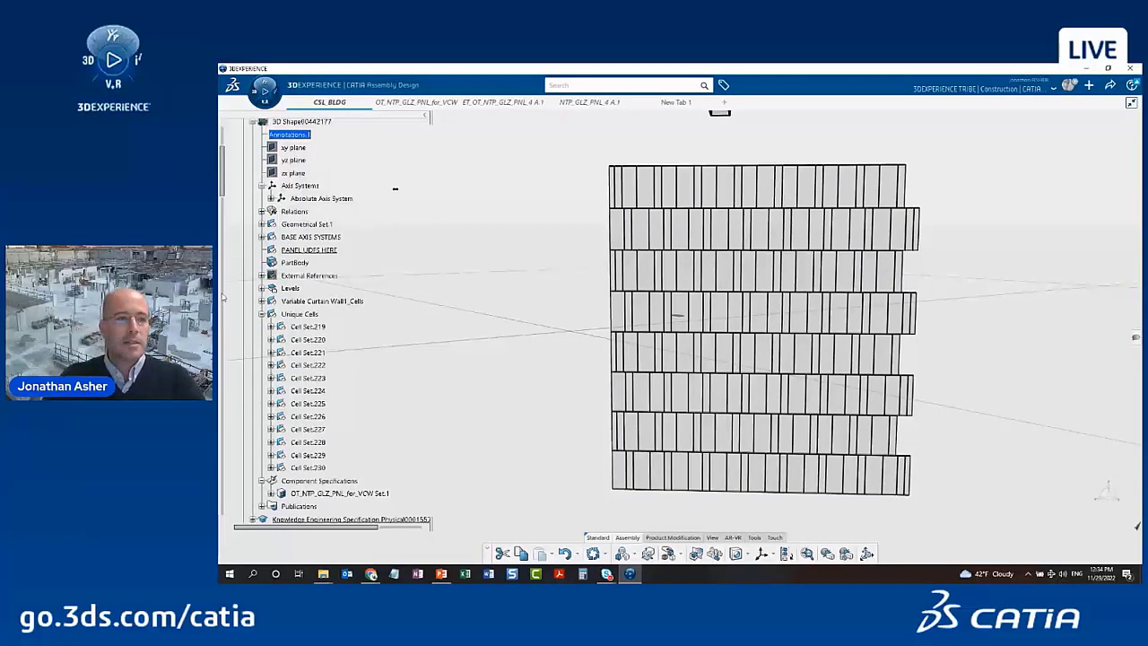
Compare the curtain wall's colour-coded cells with its patterned panels by toggling the visibility of its 3D shape and the whole curtain wall
{"action": "scroll", "coordinate": [314, 300], "scroll_direction": "up", "scroll_amount": 6}
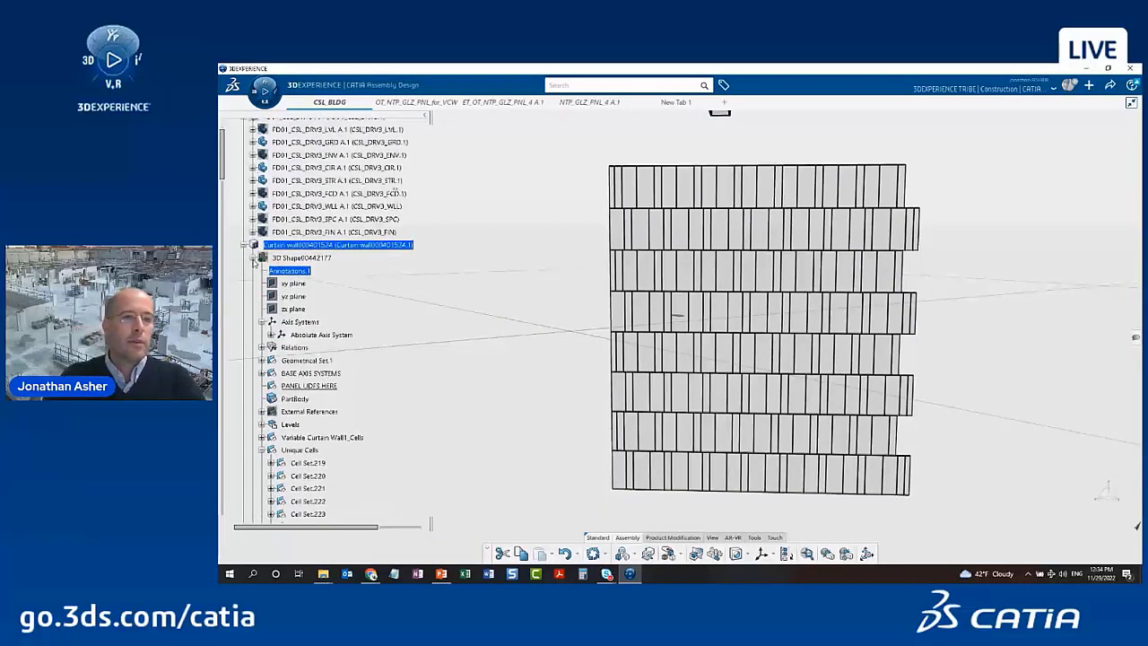
{"action": "left_click", "coordinate": [305, 258]}
{"action": "scroll", "coordinate": [300, 296], "scroll_direction": "down", "scroll_amount": 2}
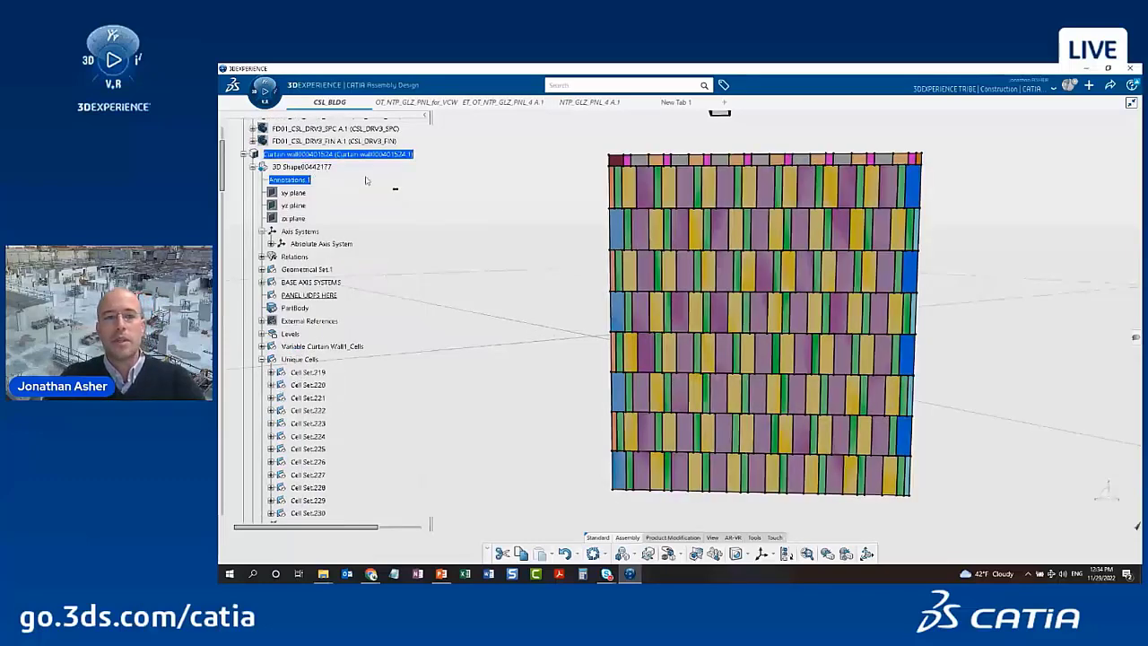
{"action": "right_click", "coordinate": [346, 156]}
{"action": "left_click", "coordinate": [361, 167]}
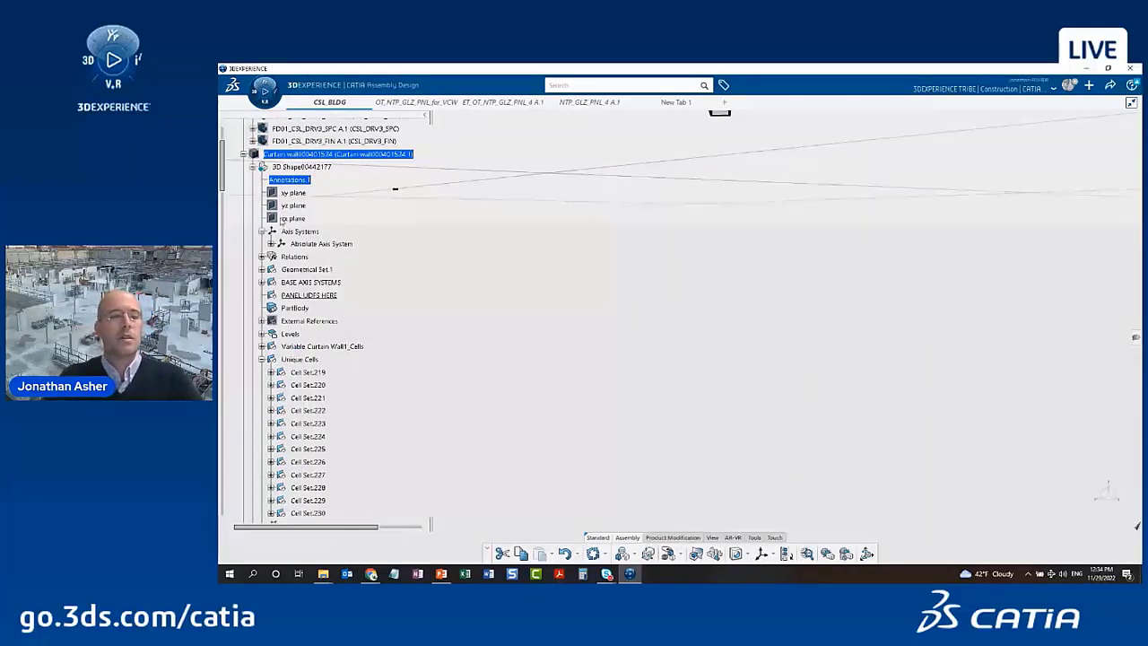
{"action": "right_click", "coordinate": [285, 154]}
{"action": "left_click", "coordinate": [300, 167]}
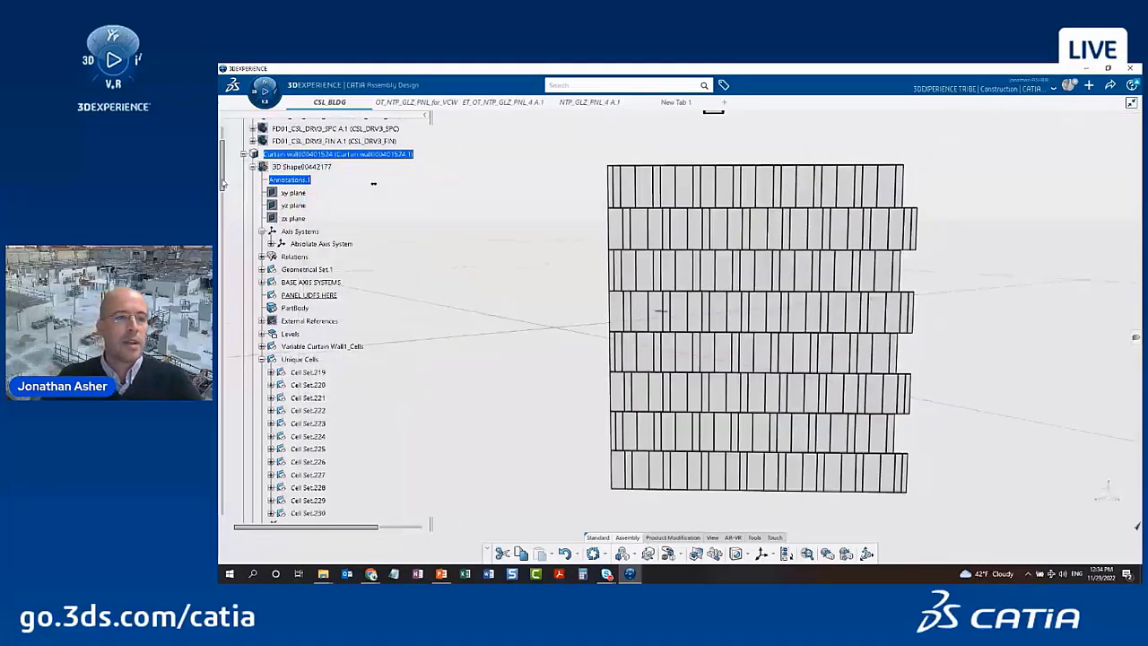
Collapse the curtain wall's structure and show the FD01_CSL_DRV3 building model together with the panel facade
{"action": "left_click", "coordinate": [243, 154]}
{"action": "scroll", "coordinate": [316, 258], "scroll_direction": "up", "scroll_amount": 5}
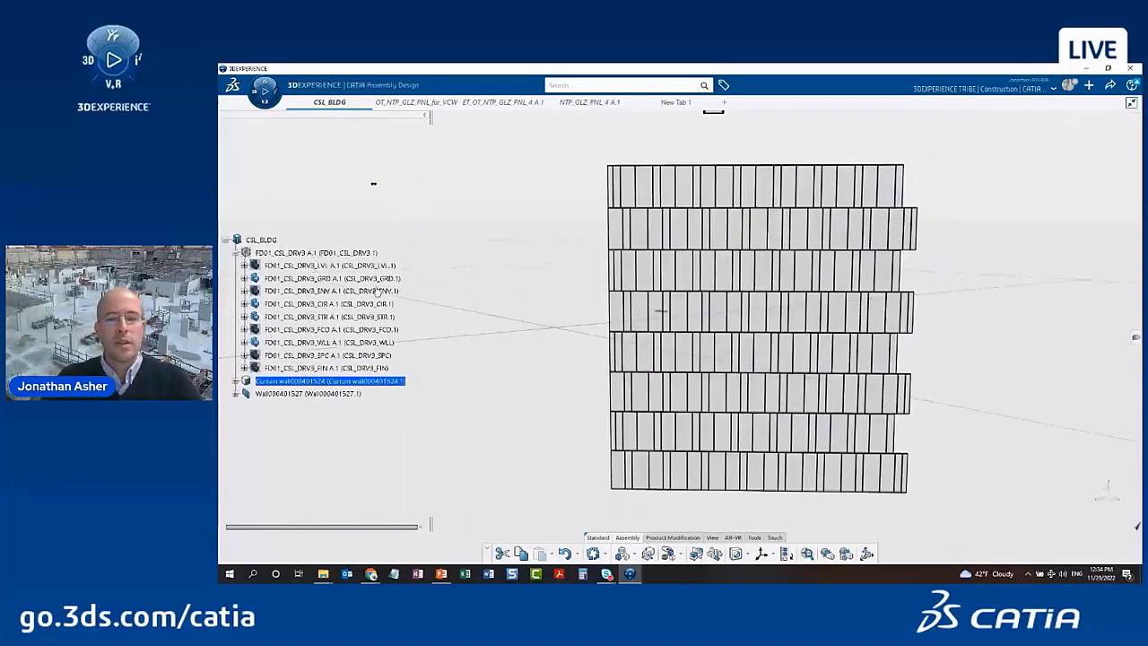
{"action": "middle_click_drag", "start_coordinate": [489, 315], "coordinate": [662, 319]}
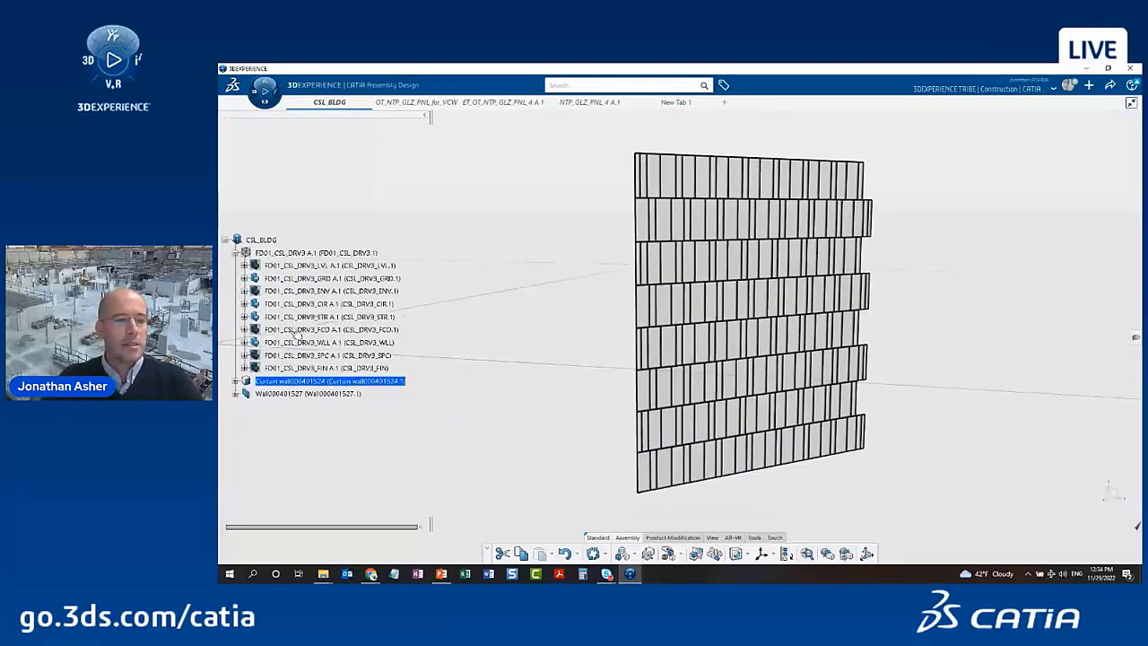
{"action": "right_click", "coordinate": [282, 254]}
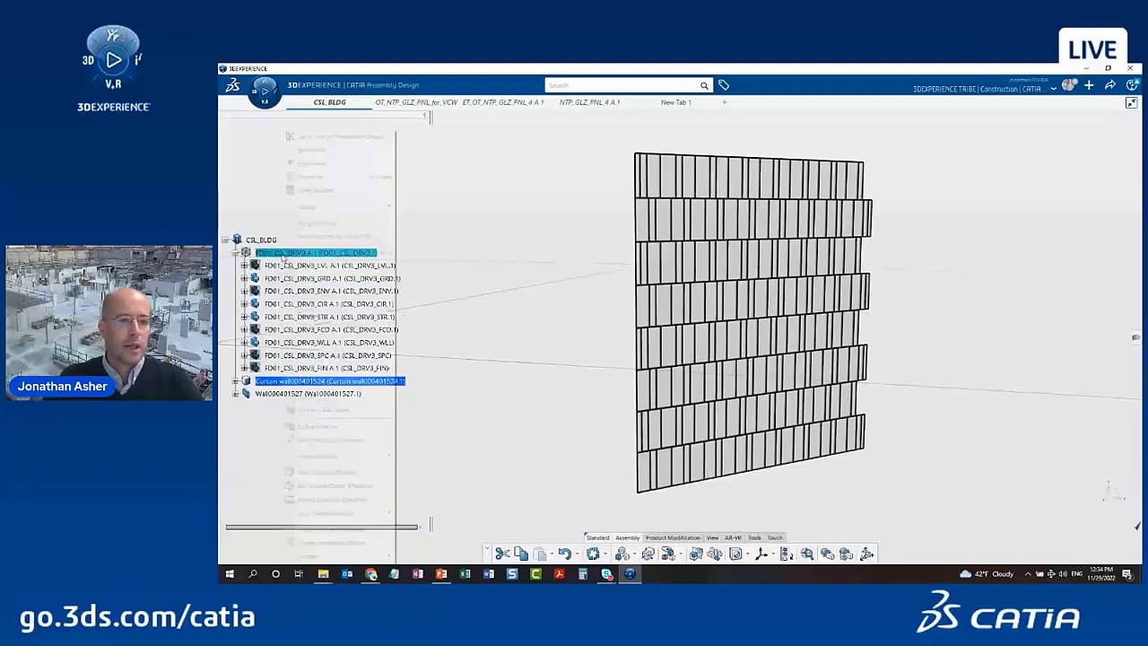
{"action": "left_click", "coordinate": [331, 164]}
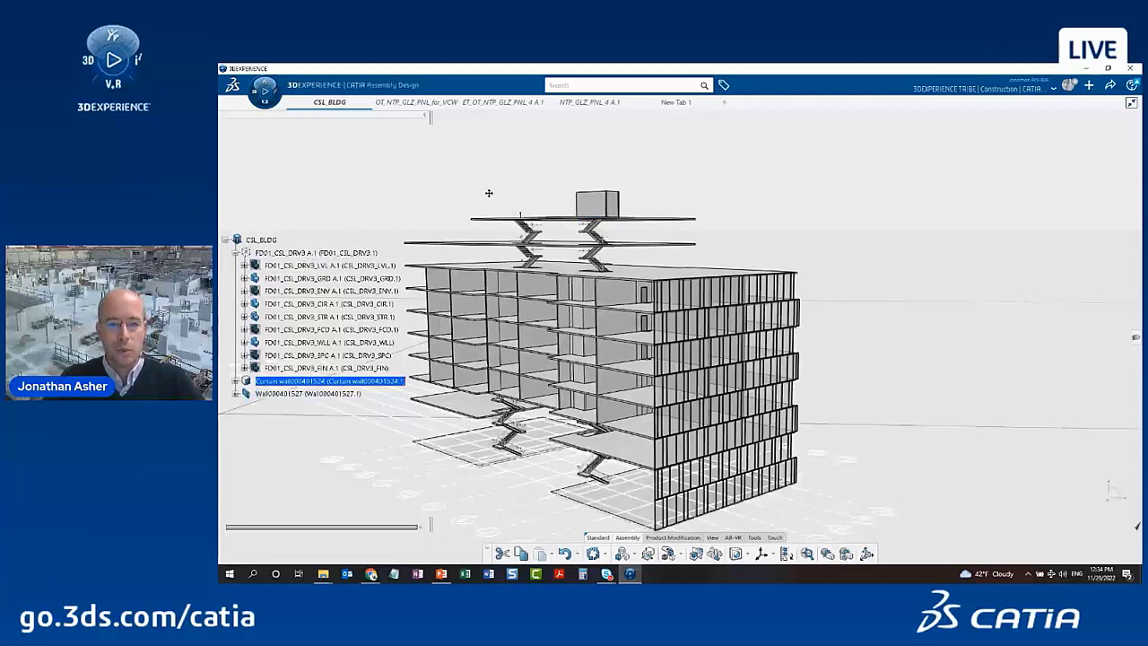
Focus on the rooftop wall enclosure and hide the FD01_CSL_DRV3 building model around it
{"action": "middle_click_drag", "start_coordinate": [489, 192], "coordinate": [513, 267]}
{"action": "middle_click", "coordinate": [616, 275]}
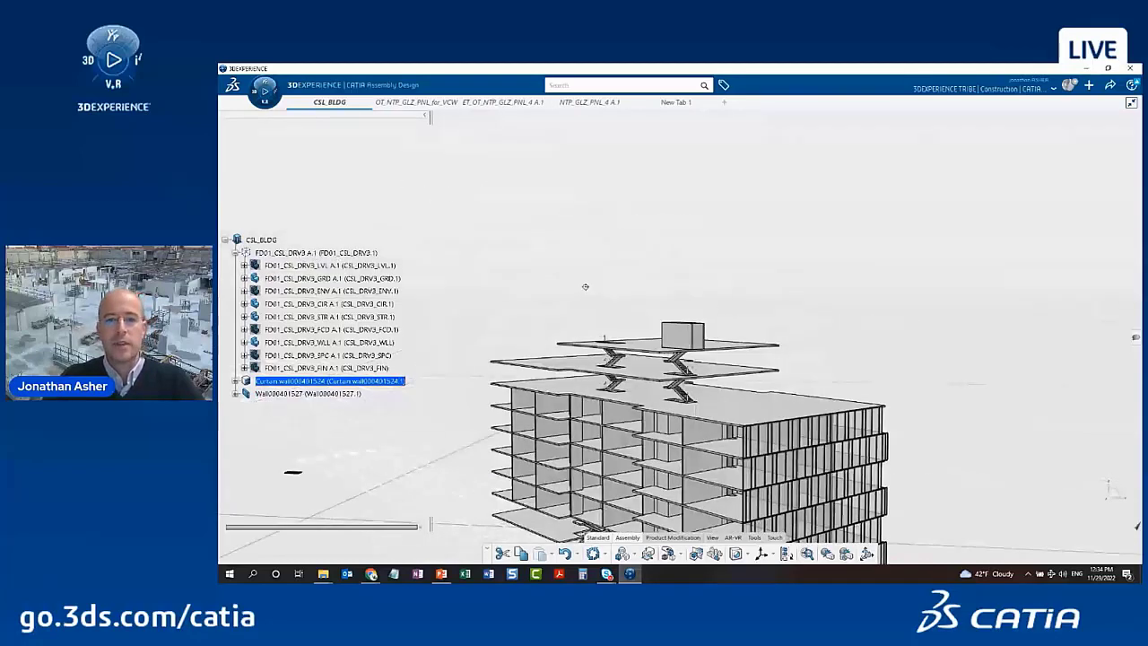
{"action": "middle_click_drag", "start_coordinate": [583, 287], "coordinate": [573, 363]}
{"action": "middle_click", "coordinate": [676, 310]}
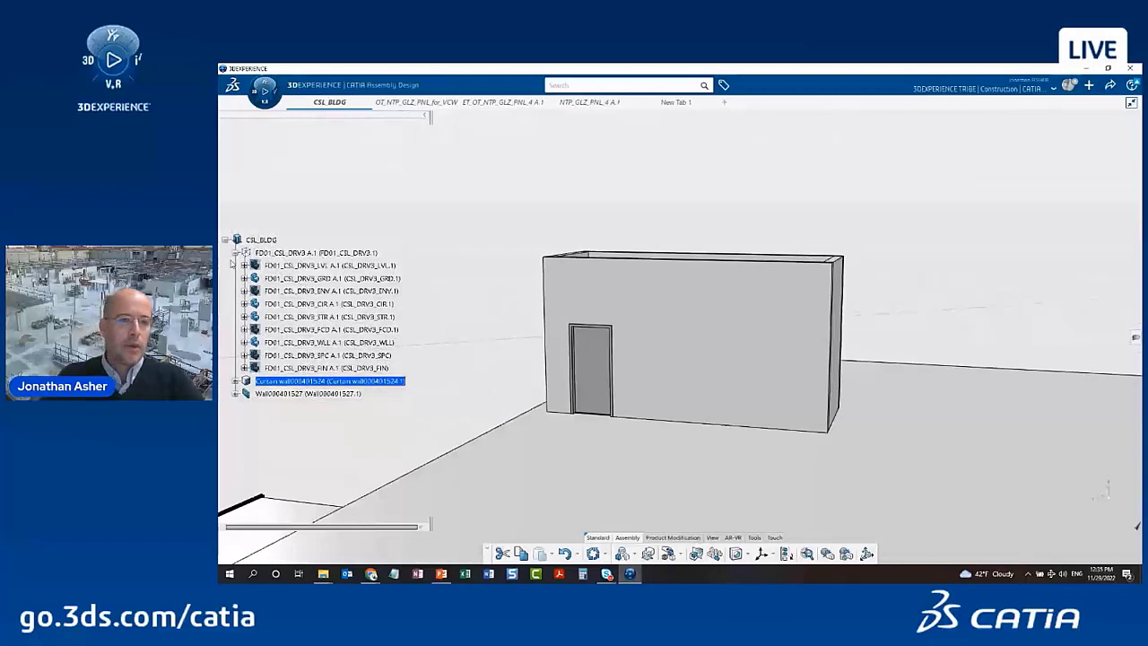
{"action": "right_click", "coordinate": [309, 253]}
{"action": "left_click", "coordinate": [347, 289]}
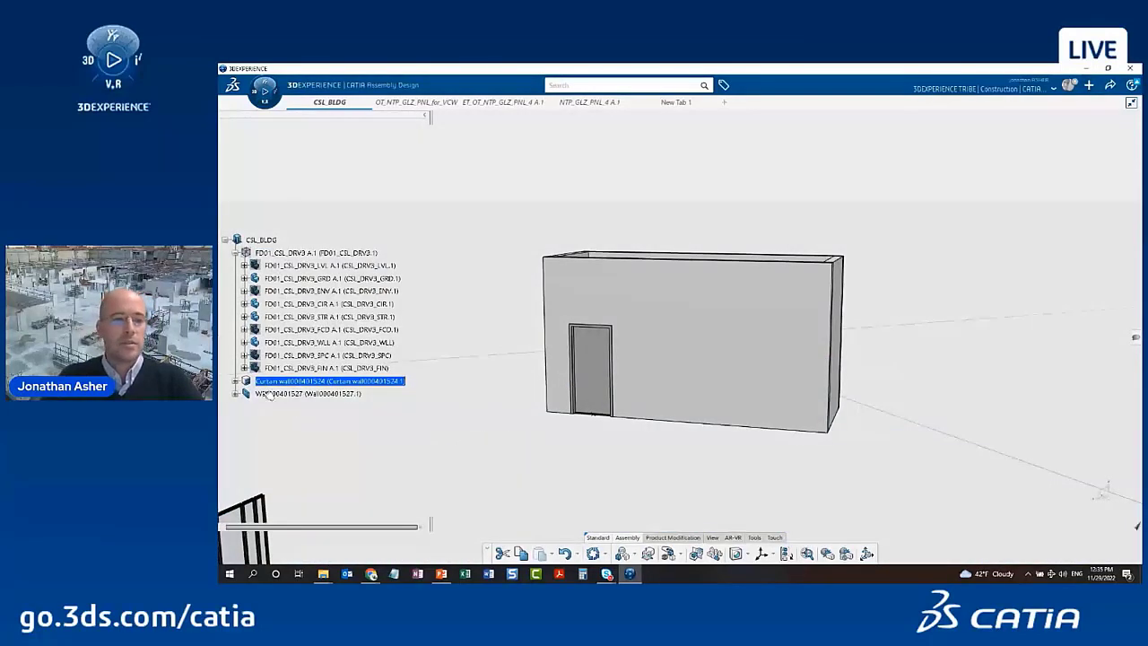
Expand the rooftop wall object Wall000401527, activate its 3D shape for editing and expand the ROOF WALLS set
{"action": "left_click", "coordinate": [234, 394]}
{"action": "left_click", "coordinate": [305, 481]}
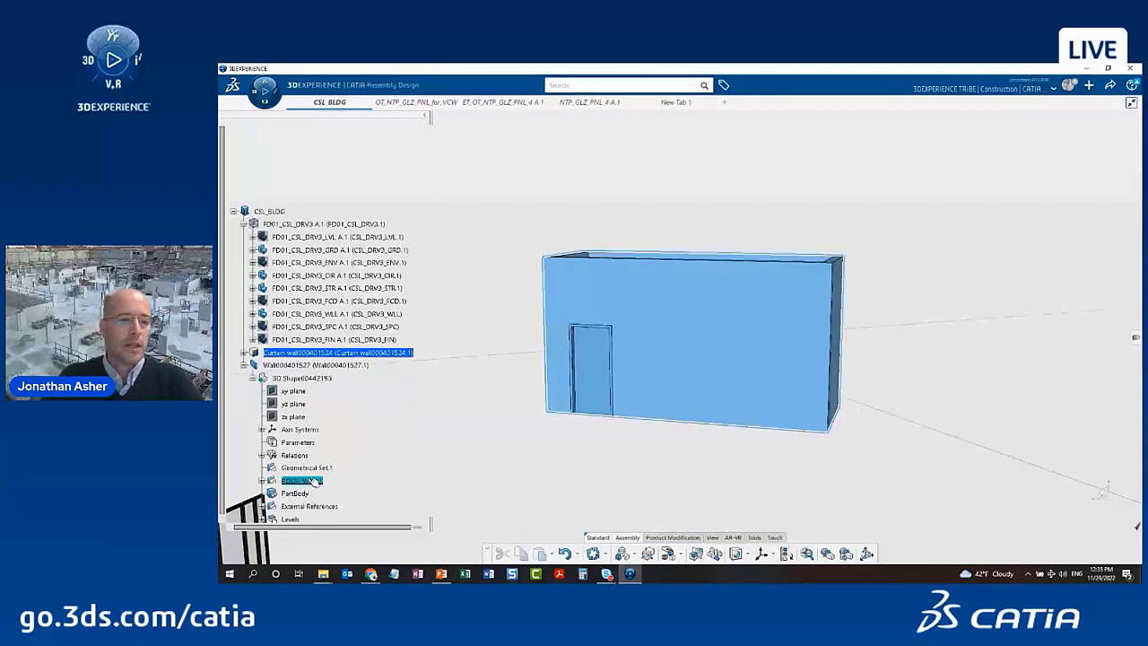
{"action": "double_click", "coordinate": [280, 377]}
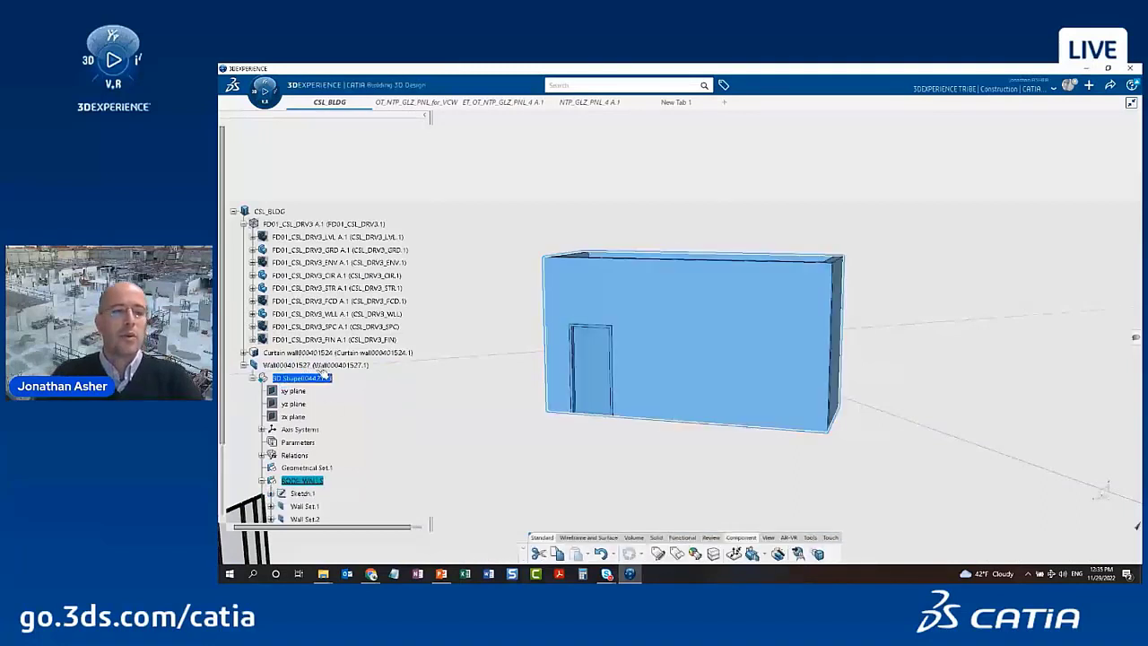
{"action": "scroll", "coordinate": [309, 354], "scroll_direction": "down", "scroll_amount": 3}
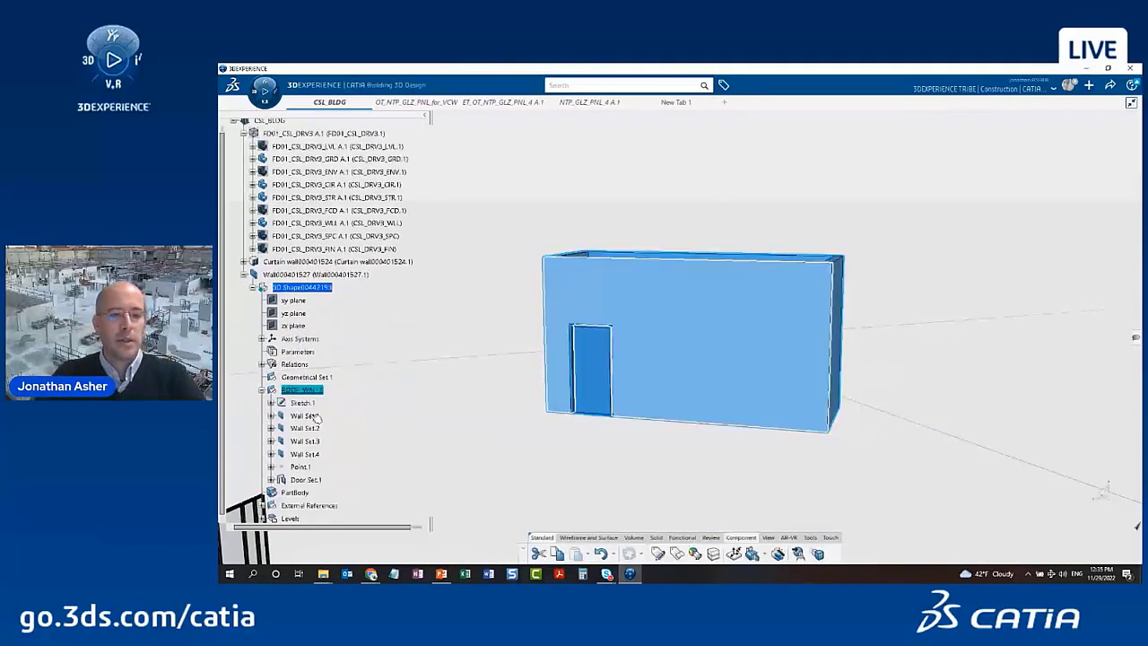
{"action": "middle_click_drag", "start_coordinate": [704, 382], "coordinate": [654, 469]}
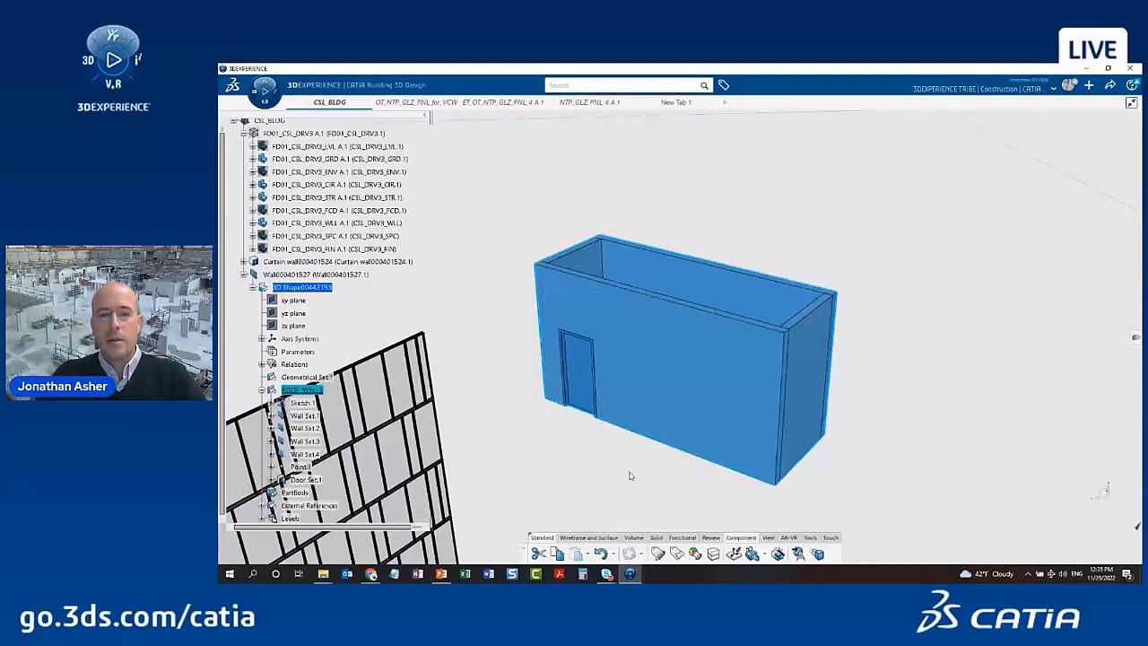
{"action": "left_click", "coordinate": [629, 476]}
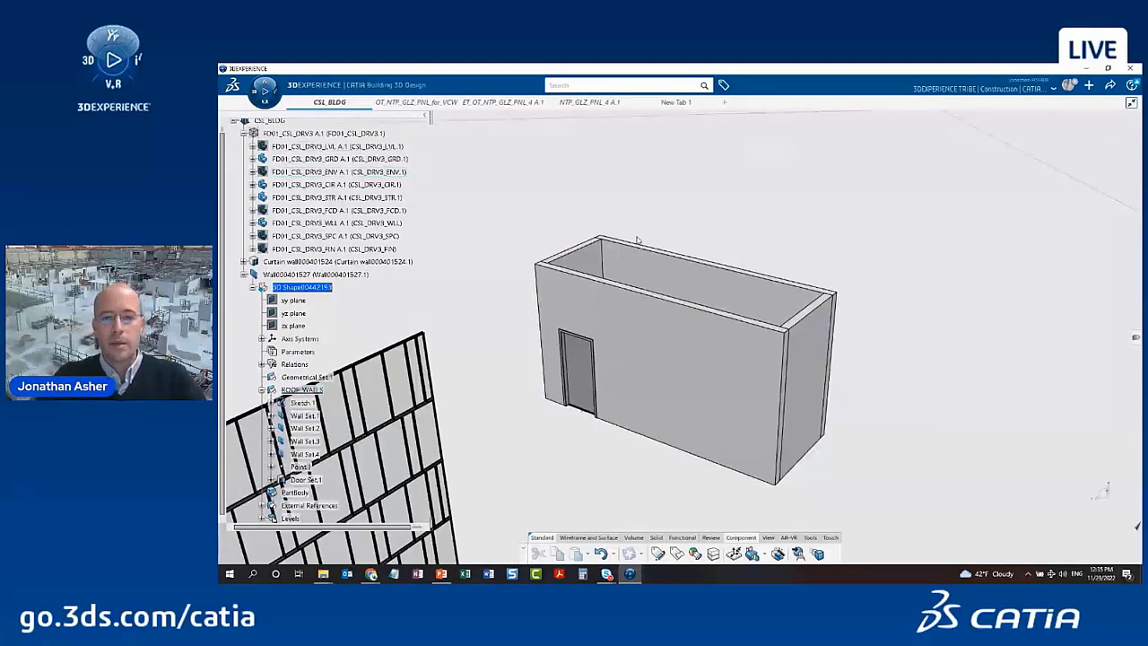
Assign the Demo-Voile Beton Type V2 object type to Wall Set.1, the long rooftop wall containing the door
{"action": "left_click", "coordinate": [644, 370]}
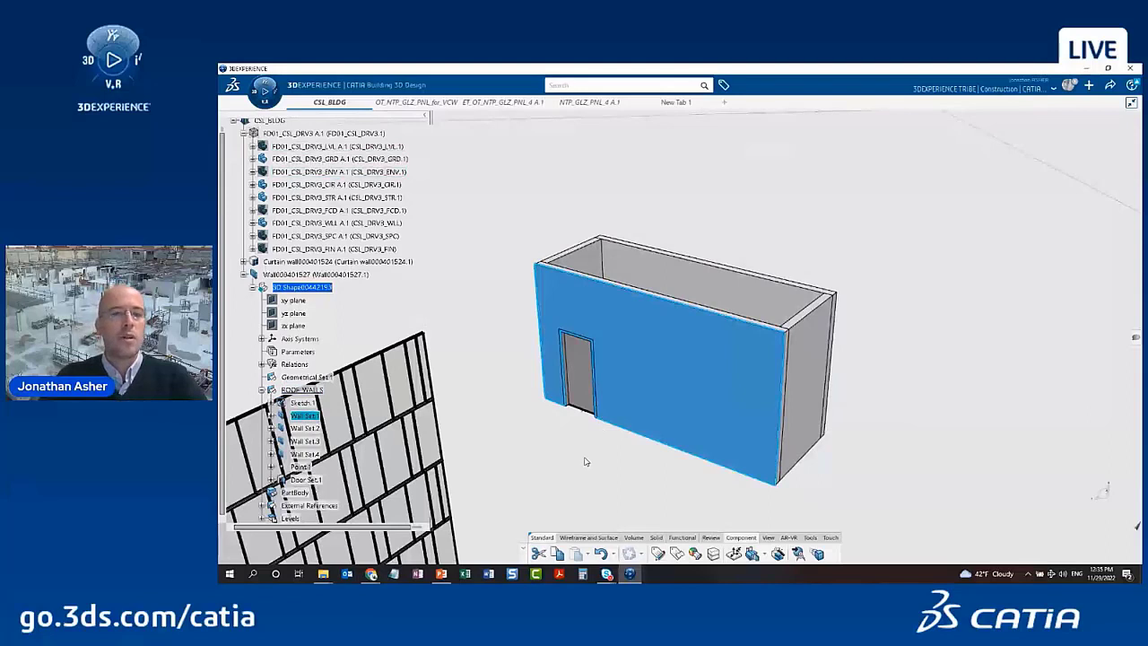
{"action": "left_click", "coordinate": [566, 215]}
{"action": "mouse_move", "coordinate": [331, 104]}
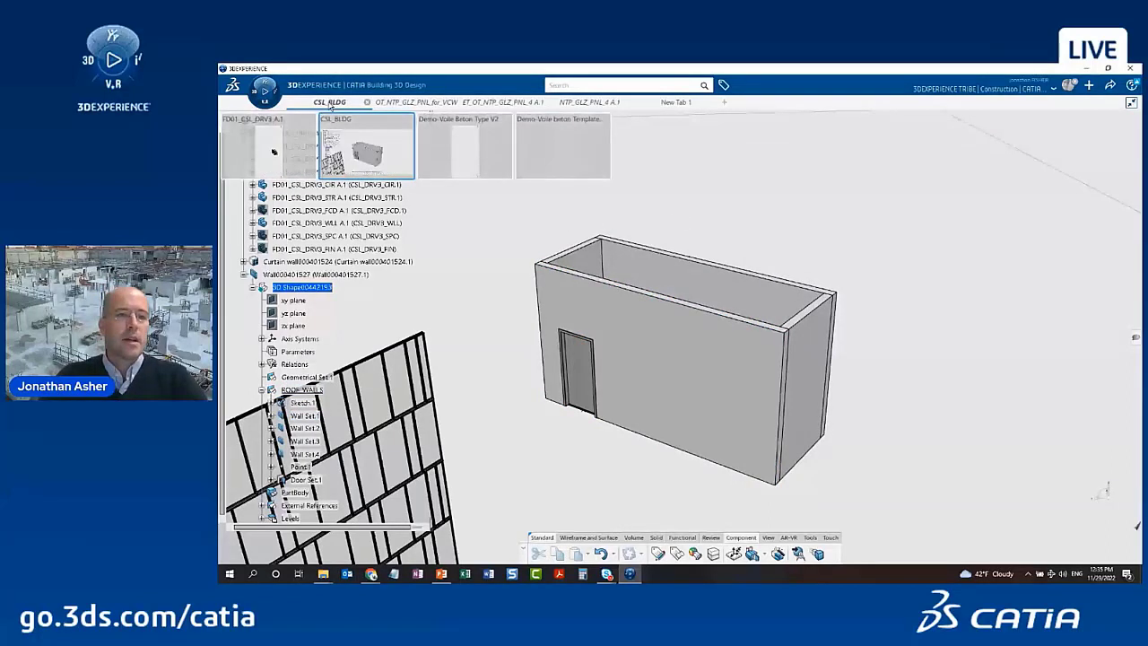
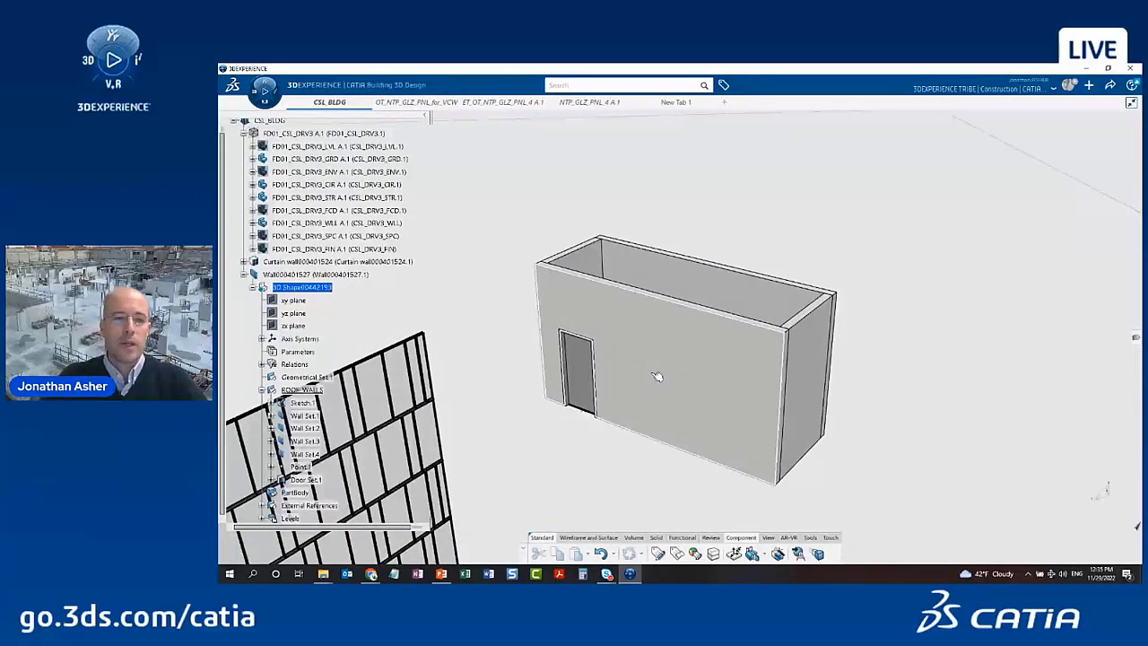
{"action": "double_click", "coordinate": [657, 376]}
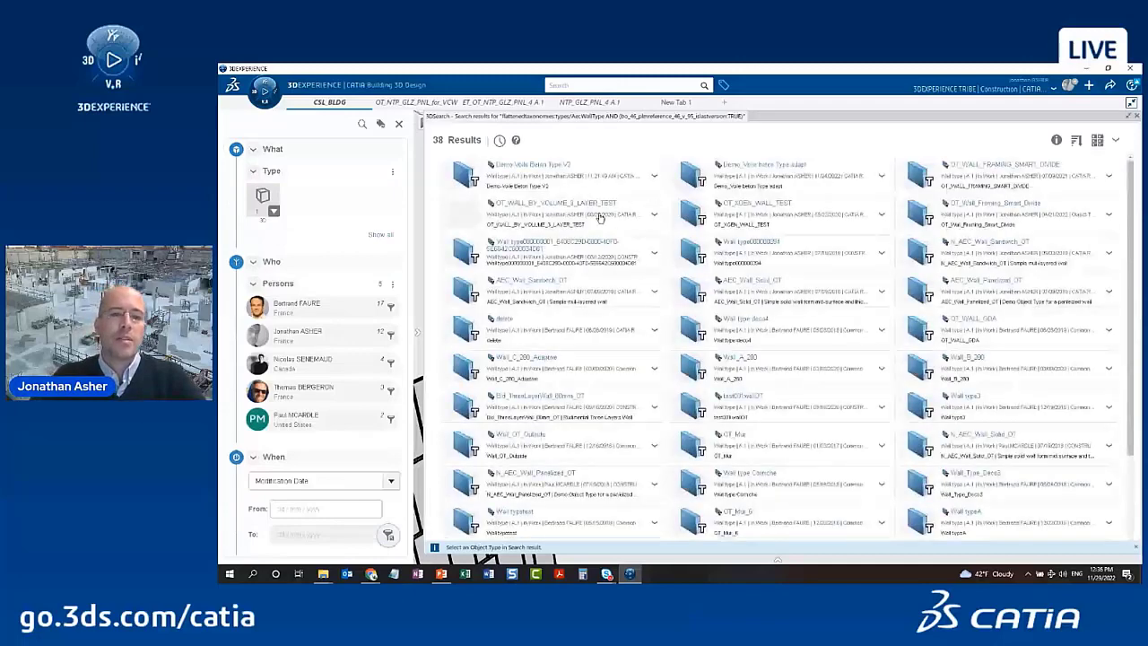
{"action": "left_click", "coordinate": [489, 181]}
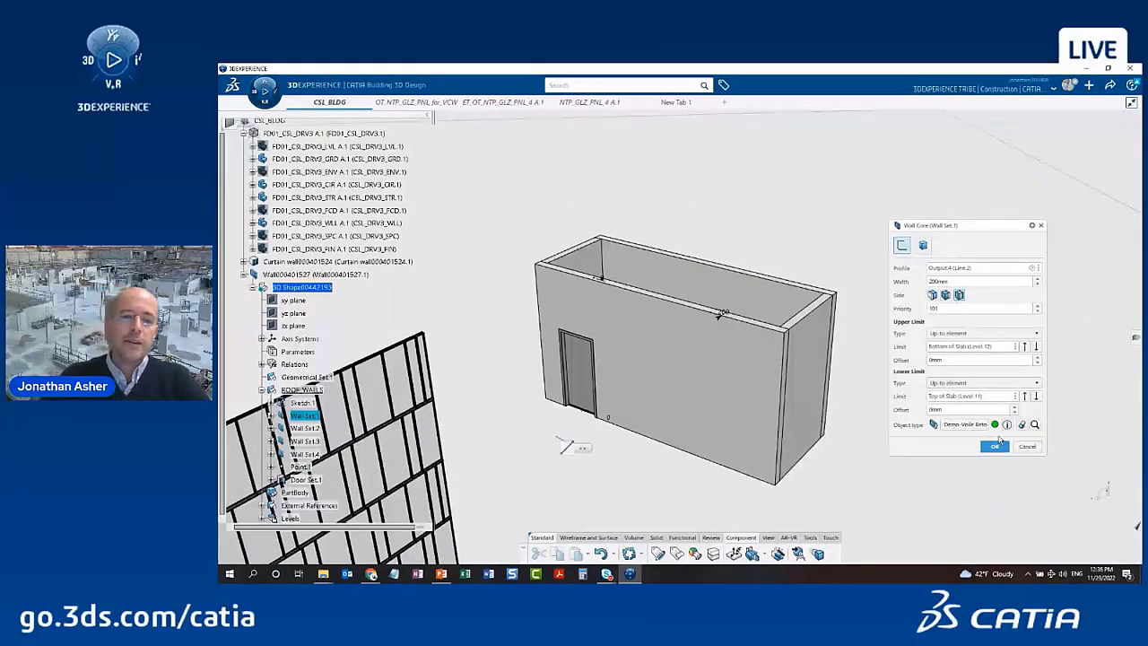
{"action": "left_click_drag", "start_coordinate": [941, 230], "coordinate": [950, 141]}
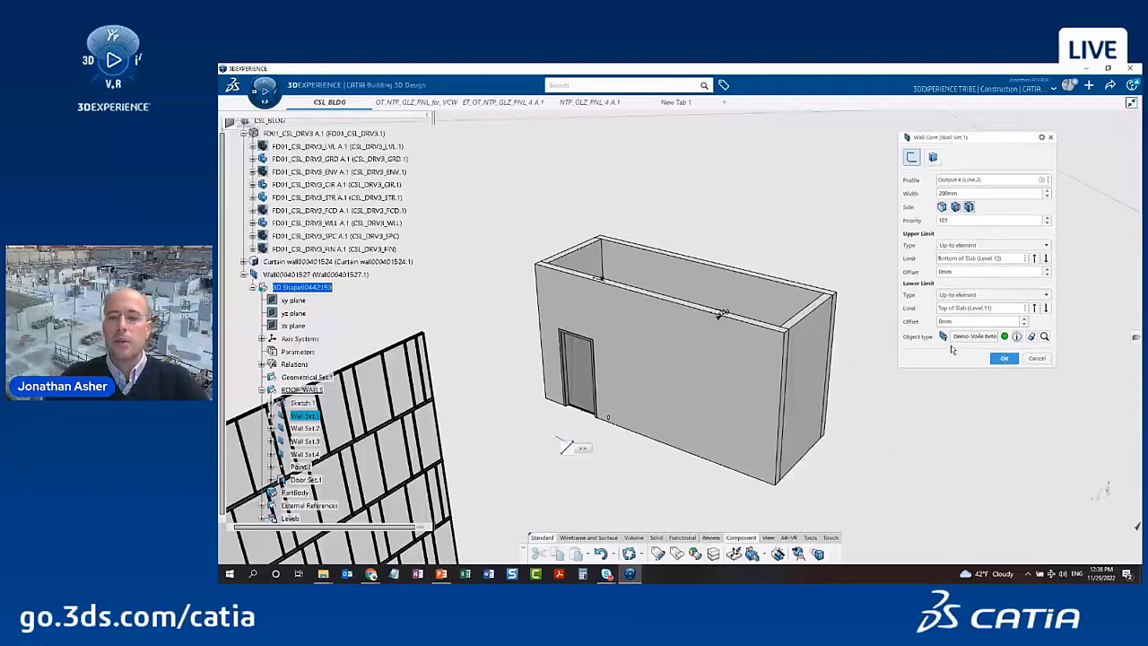
{"action": "left_click", "coordinate": [1004, 357]}
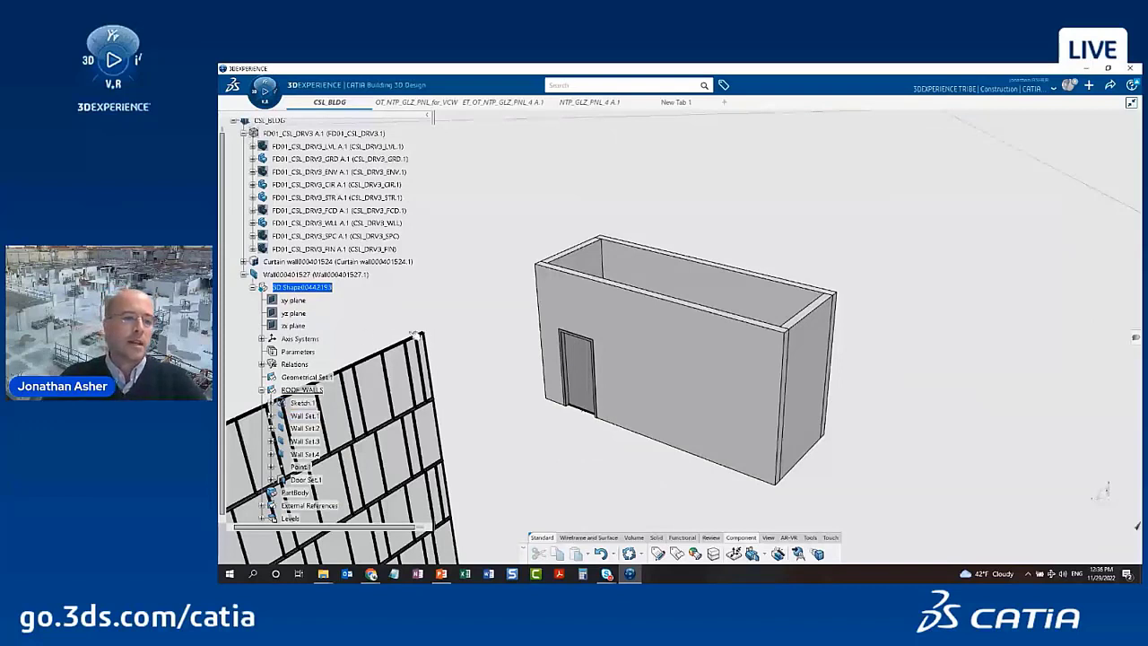
Enable the creation of publications for the Wall Core of Wall Set.1 and expand the Publications node
{"action": "scroll", "coordinate": [415, 337], "scroll_direction": "down", "scroll_amount": 2}
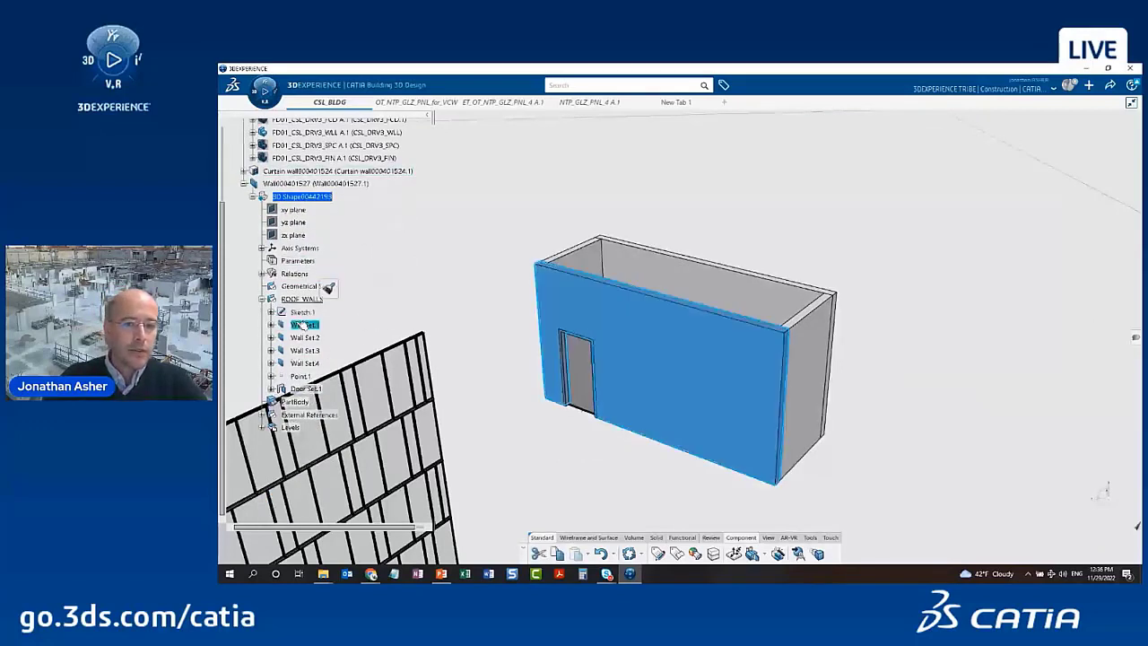
{"action": "double_click", "coordinate": [304, 325]}
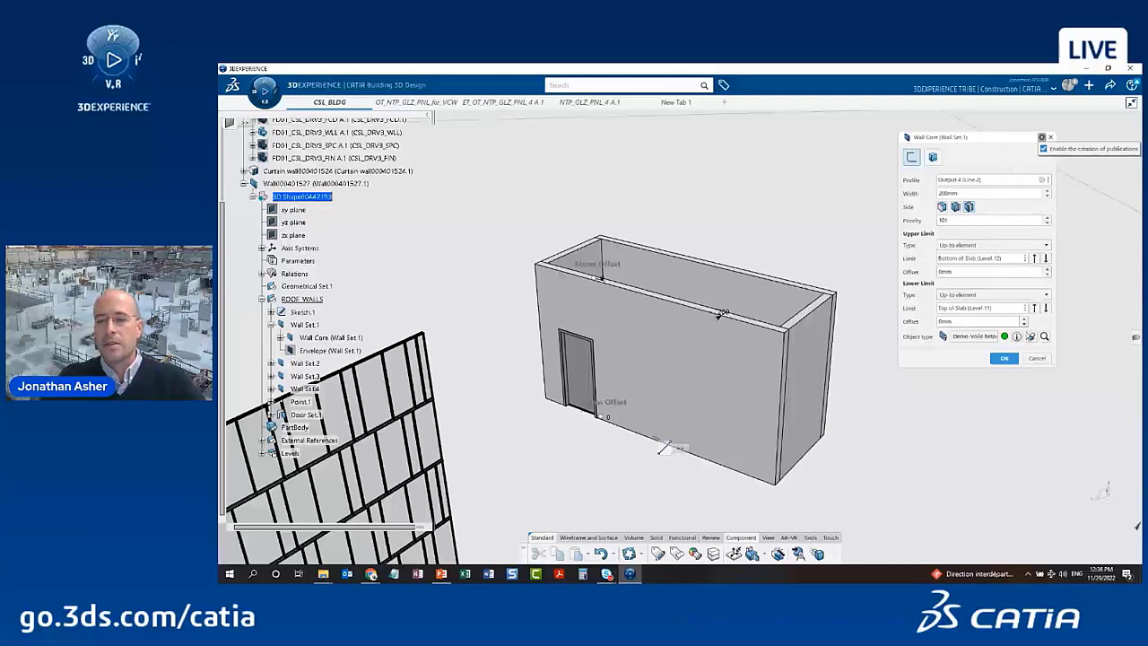
{"action": "left_click", "coordinate": [1003, 358]}
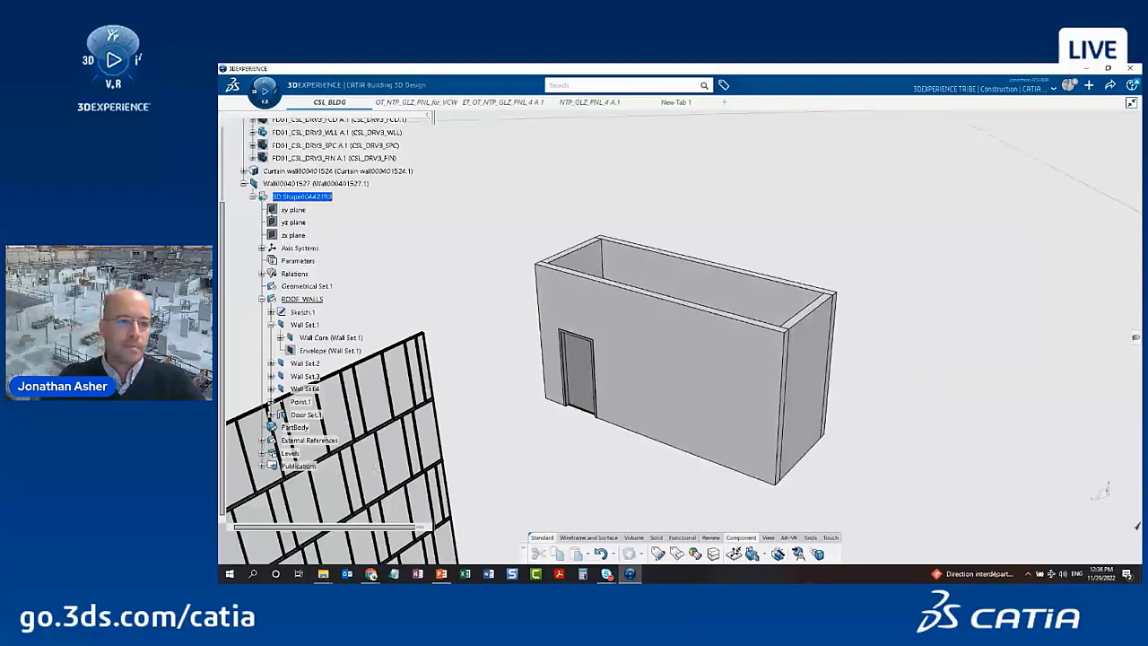
{"action": "left_click", "coordinate": [261, 466]}
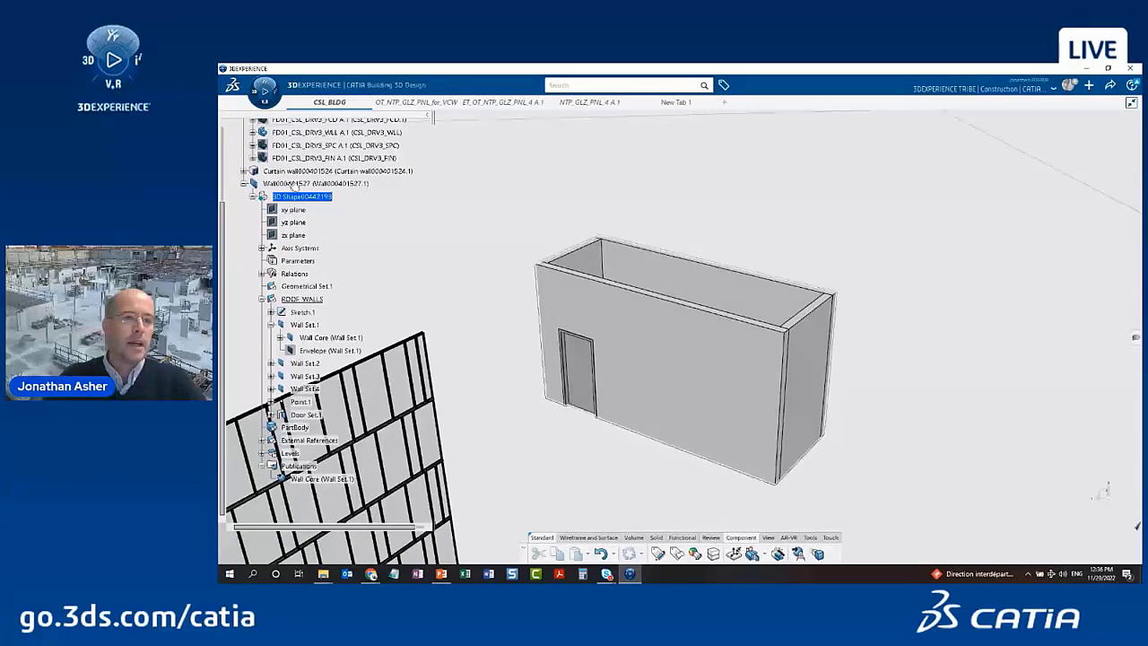
Activate Wall000401527, switch to Building and Civil Assemblies and open Change Level of Development for this wall
{"action": "left_click", "coordinate": [291, 183]}
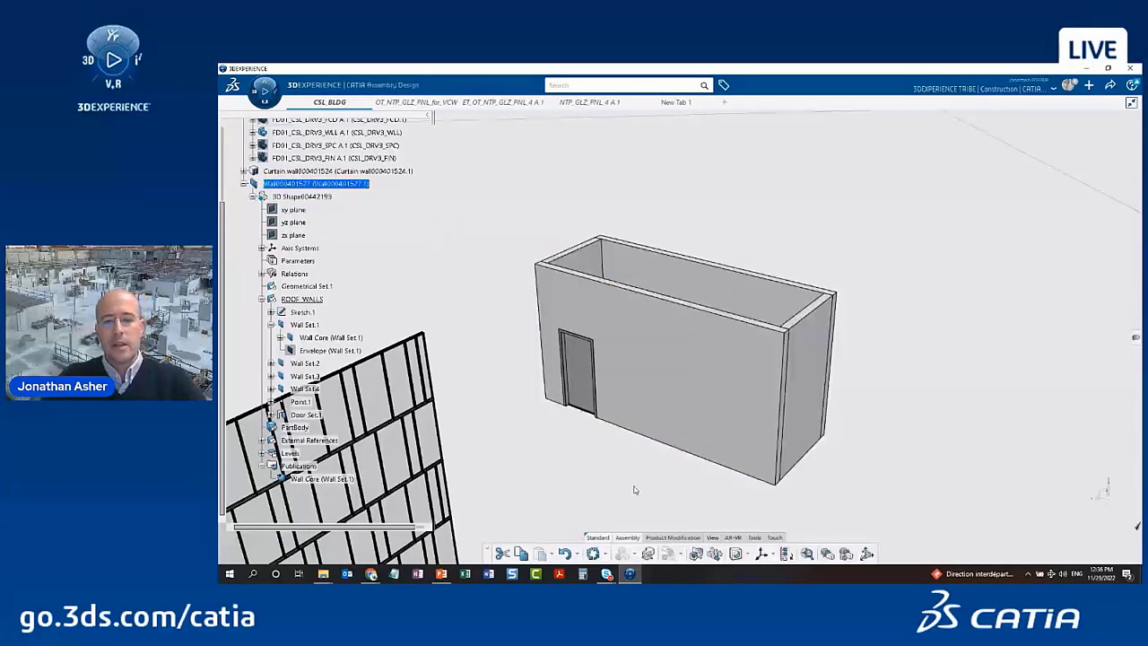
{"action": "left_click", "coordinate": [675, 537]}
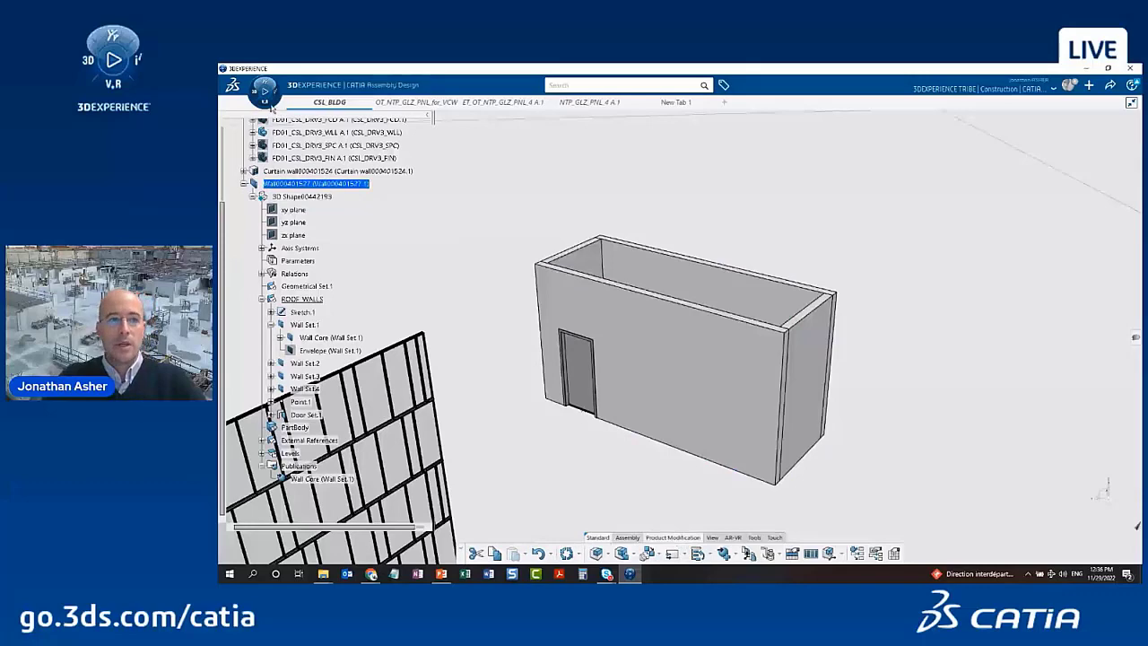
{"action": "left_click", "coordinate": [263, 90]}
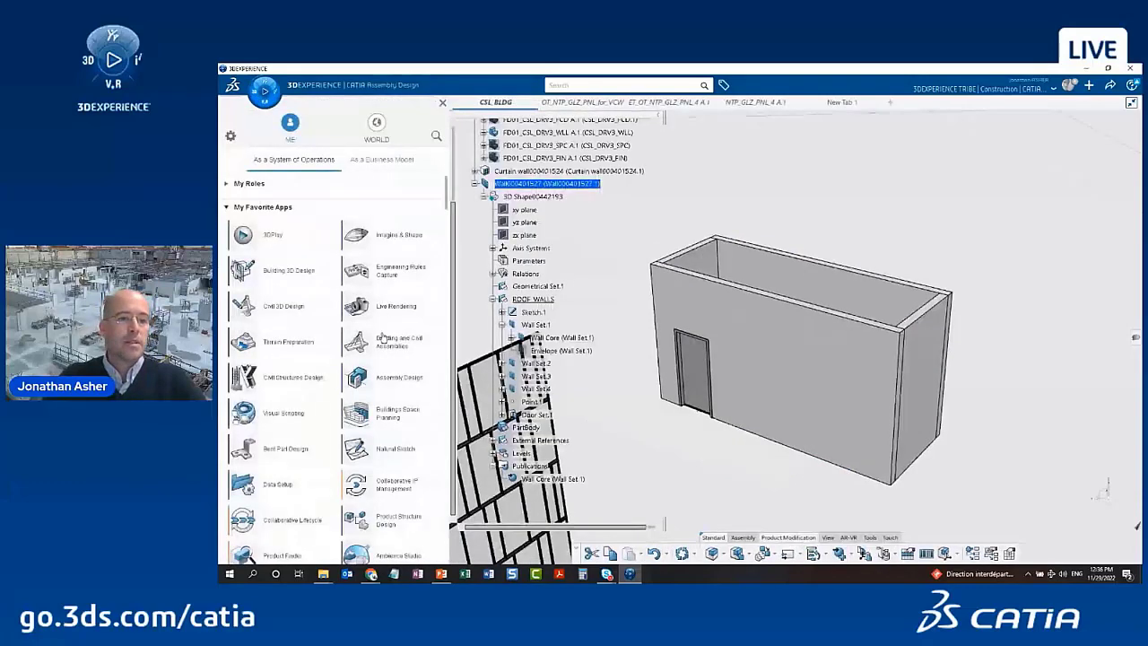
{"action": "left_click", "coordinate": [394, 340]}
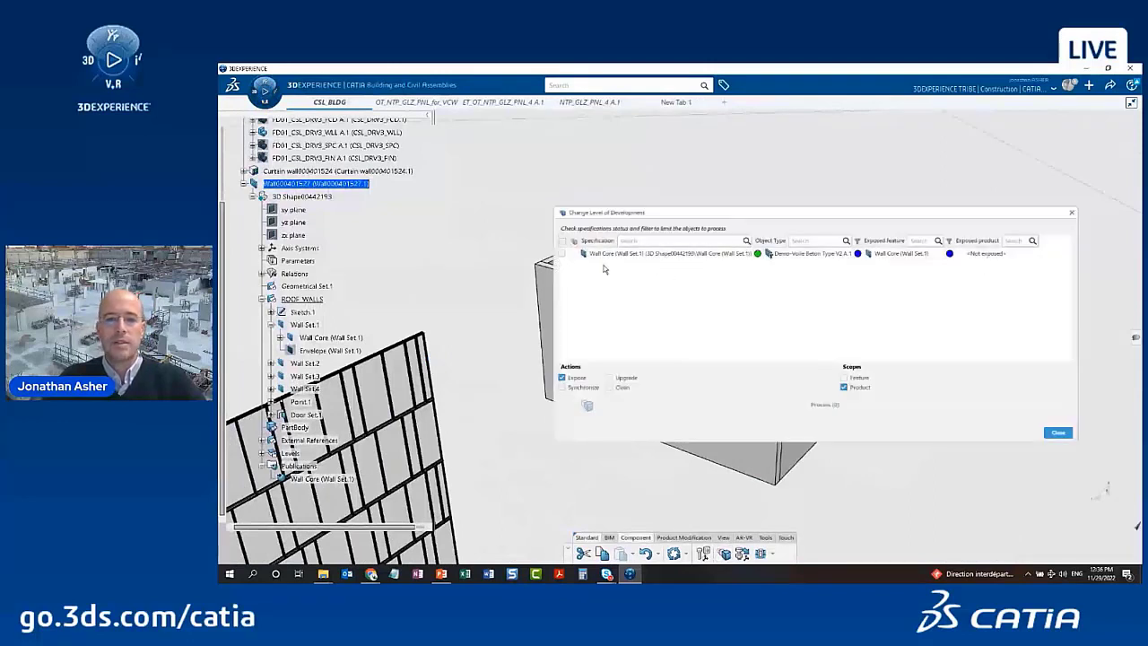
Expose the Wall Core (Wall Set.1) specification with the Expose action and Product scope, and close Change Level of Development
{"action": "left_click", "coordinate": [562, 254]}
{"action": "left_click", "coordinate": [826, 405]}
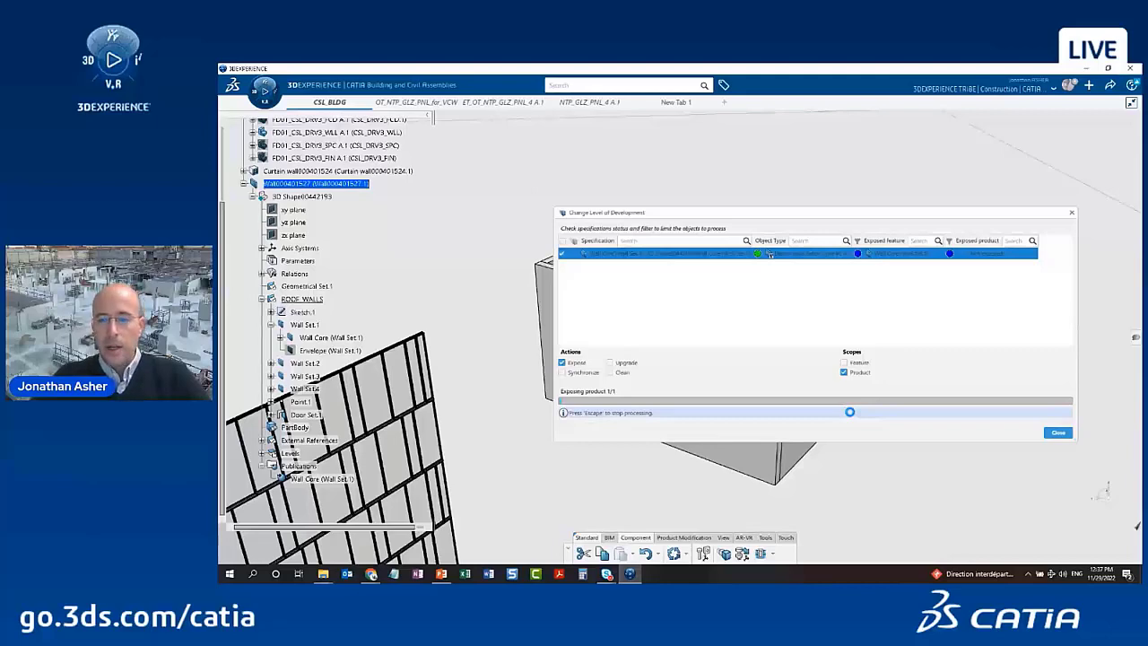
{"action": "left_click", "coordinate": [1058, 433]}
Expand the exposed Wall Core (Wall Set.1) product and review its generated components and drawings in the tree
{"action": "scroll", "coordinate": [255, 446], "scroll_direction": "down", "scroll_amount": 3}
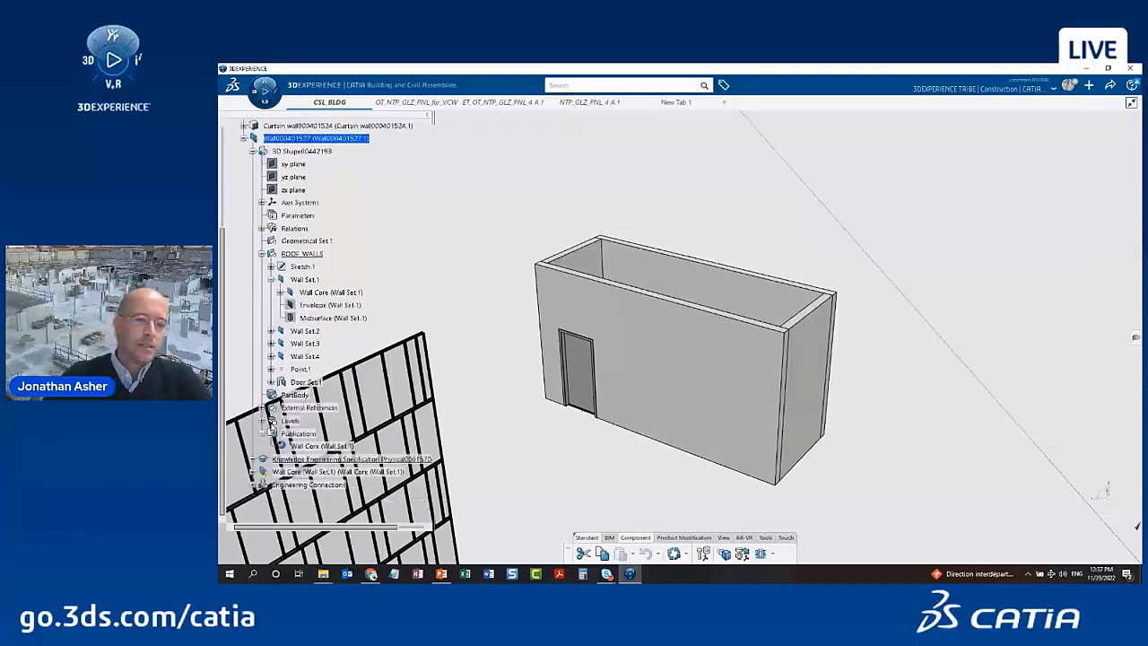
{"action": "left_click", "coordinate": [255, 427]}
{"action": "right_click", "coordinate": [326, 427]}
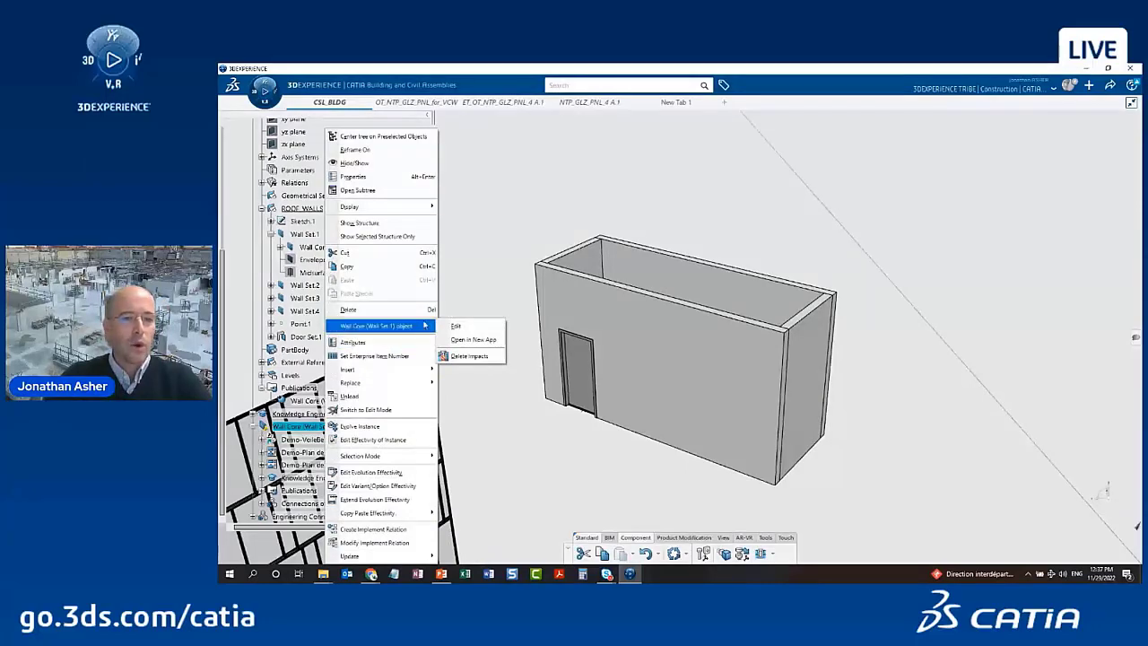
{"action": "left_click", "coordinate": [466, 287]}
{"action": "scroll", "coordinate": [344, 391], "scroll_direction": "down", "scroll_amount": 6}
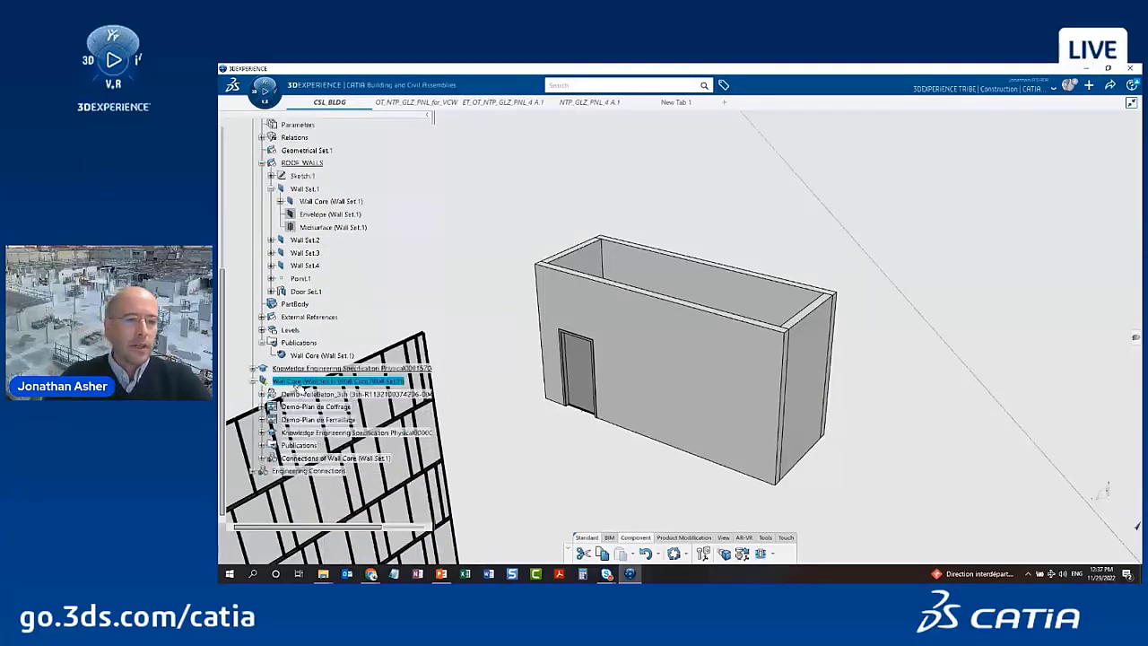
Activate the Demo-VoileBeton_3sh part under the exposed Wall Core product, run a Local Update on it, and dismiss the update diagnosis
{"action": "scroll", "coordinate": [303, 220], "scroll_direction": "up", "scroll_amount": 2}
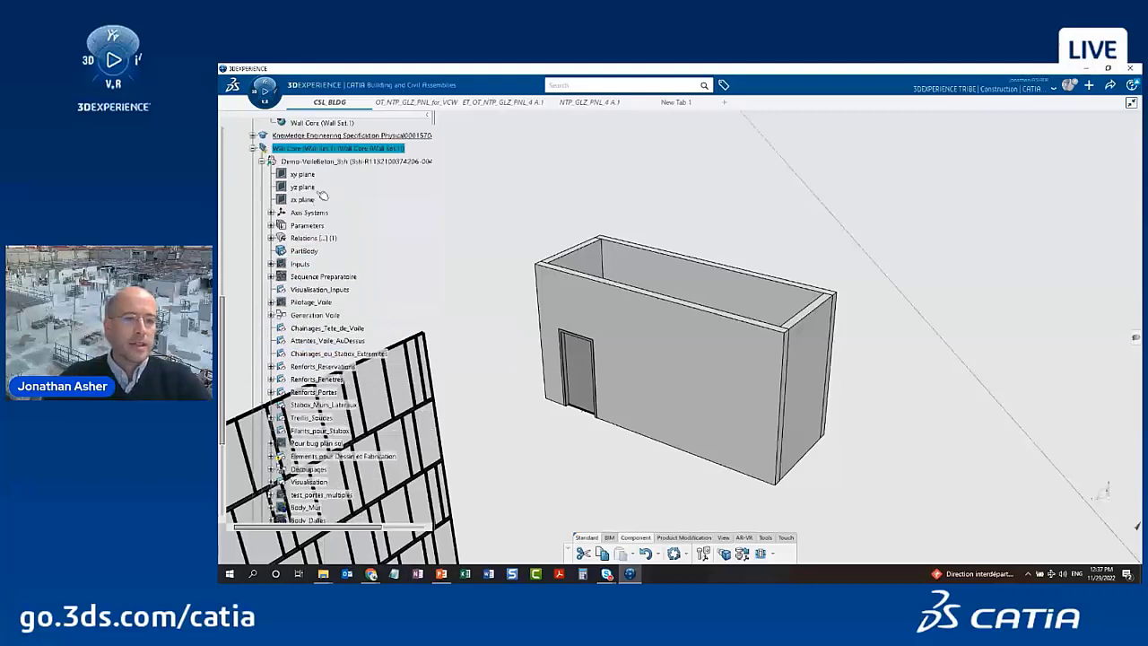
{"action": "double_click", "coordinate": [315, 162]}
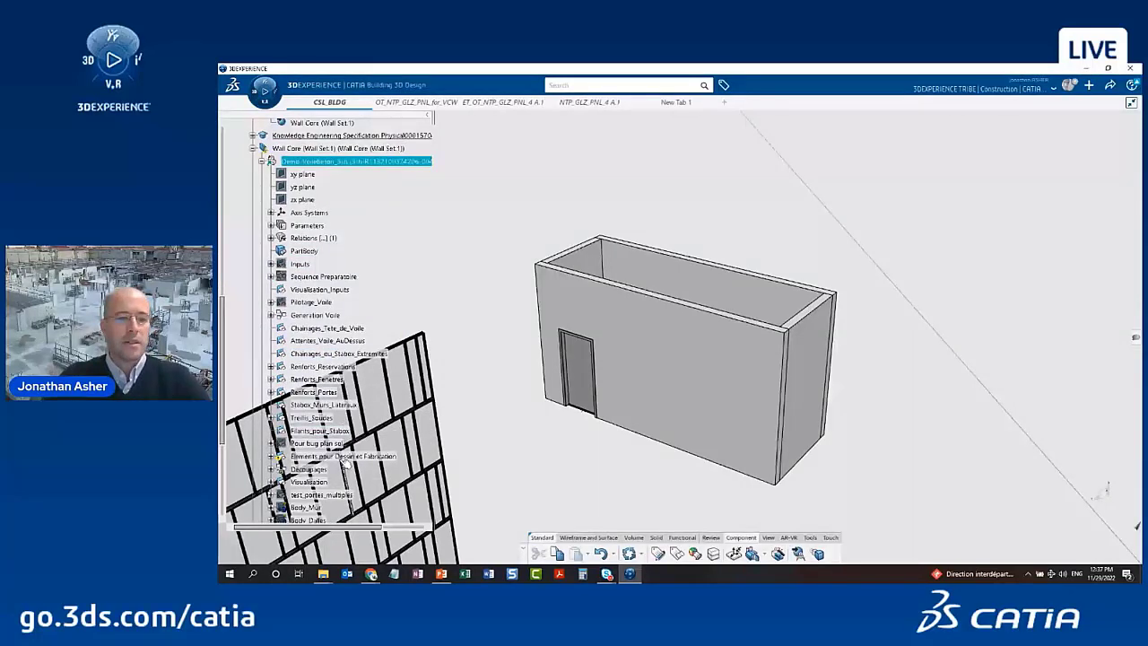
{"action": "right_click", "coordinate": [300, 164]}
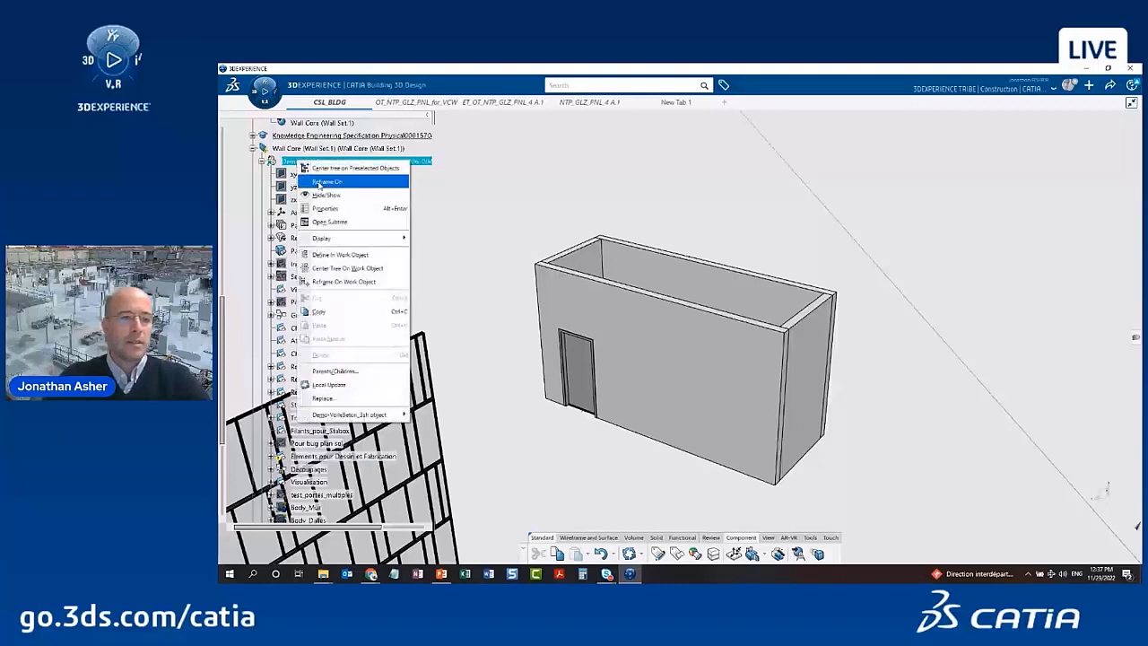
{"action": "left_click", "coordinate": [348, 381]}
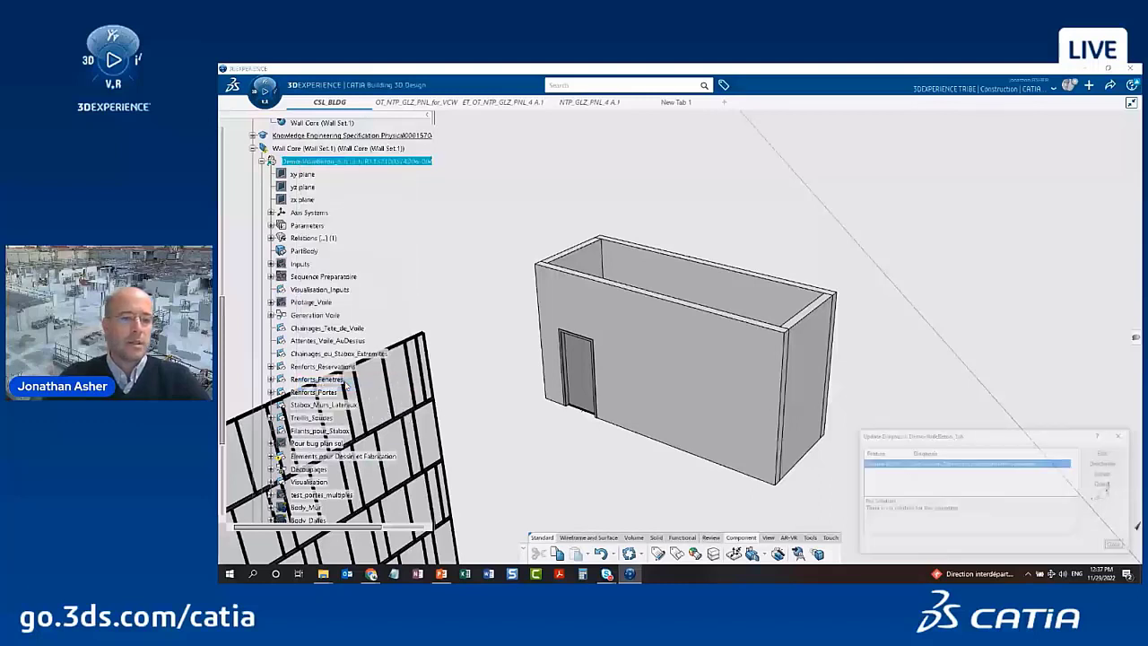
{"action": "left_click", "coordinate": [1117, 545]}
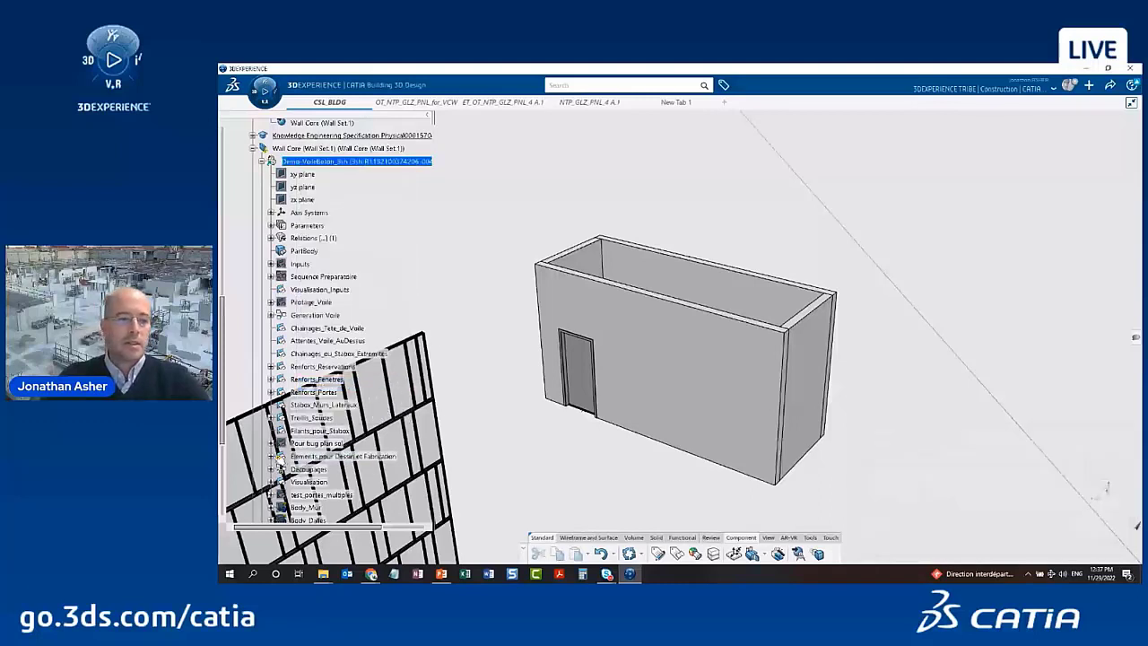
Collapse the Demo-VoileBeton_3sh part, the exposed Wall Core product and Wall Set.1 in the tree
{"action": "left_click", "coordinate": [271, 456]}
{"action": "left_click", "coordinate": [271, 430]}
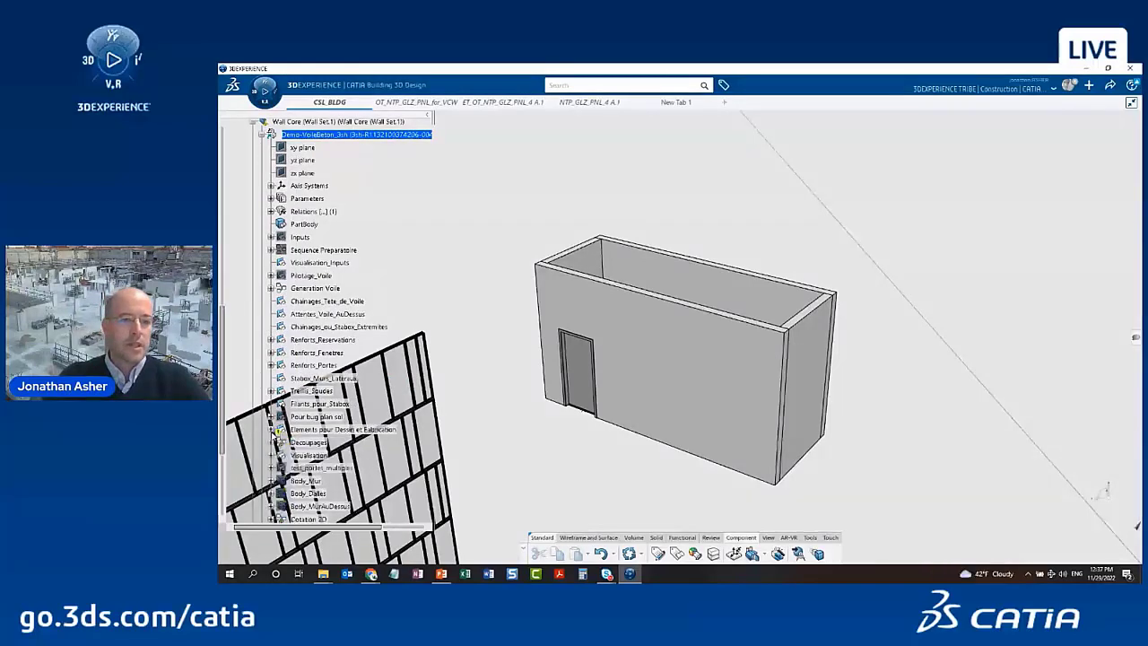
{"action": "scroll", "coordinate": [272, 430], "scroll_direction": "up", "scroll_amount": 4}
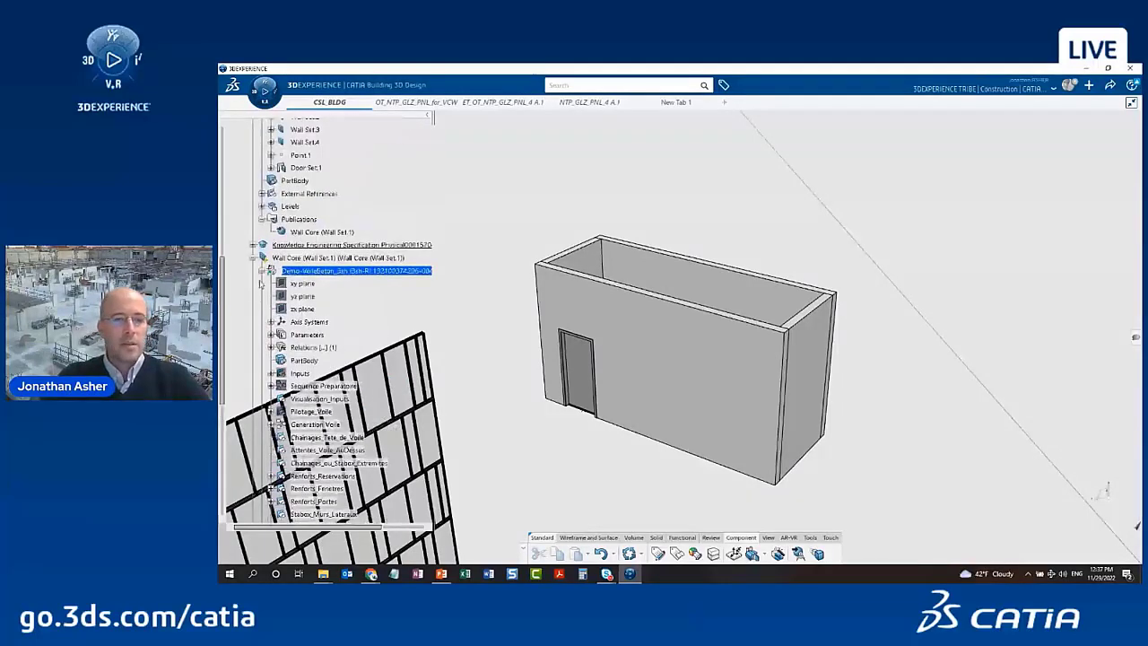
{"action": "left_click", "coordinate": [261, 270]}
{"action": "left_click", "coordinate": [253, 257]}
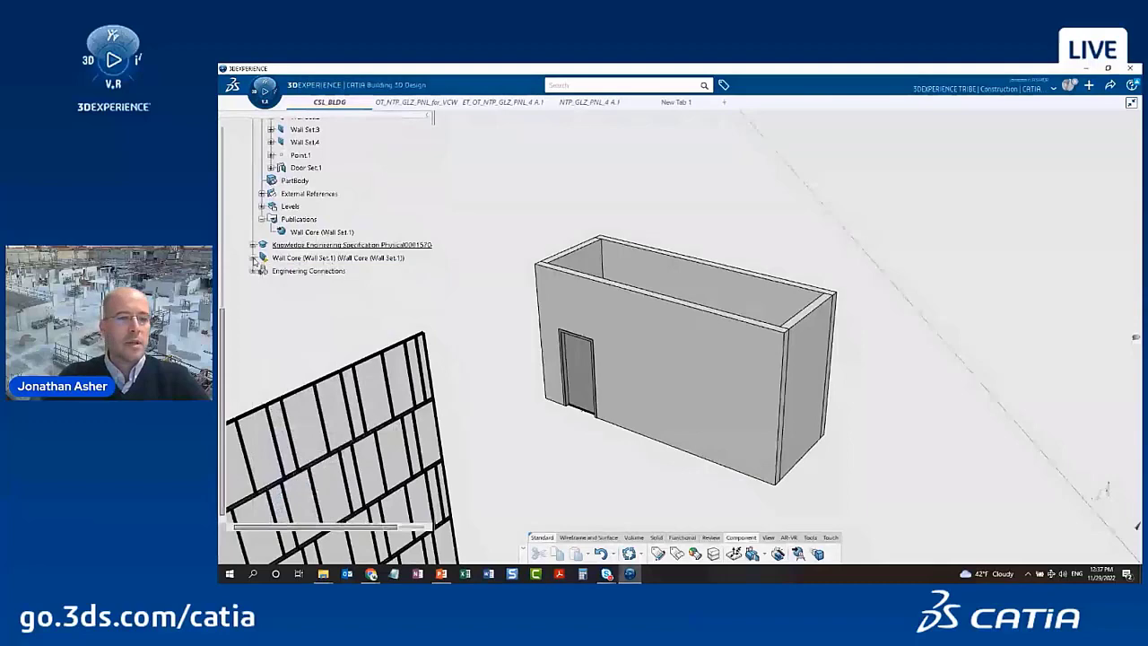
{"action": "left_click", "coordinate": [322, 258]}
{"action": "scroll", "coordinate": [321, 296], "scroll_direction": "up", "scroll_amount": 4}
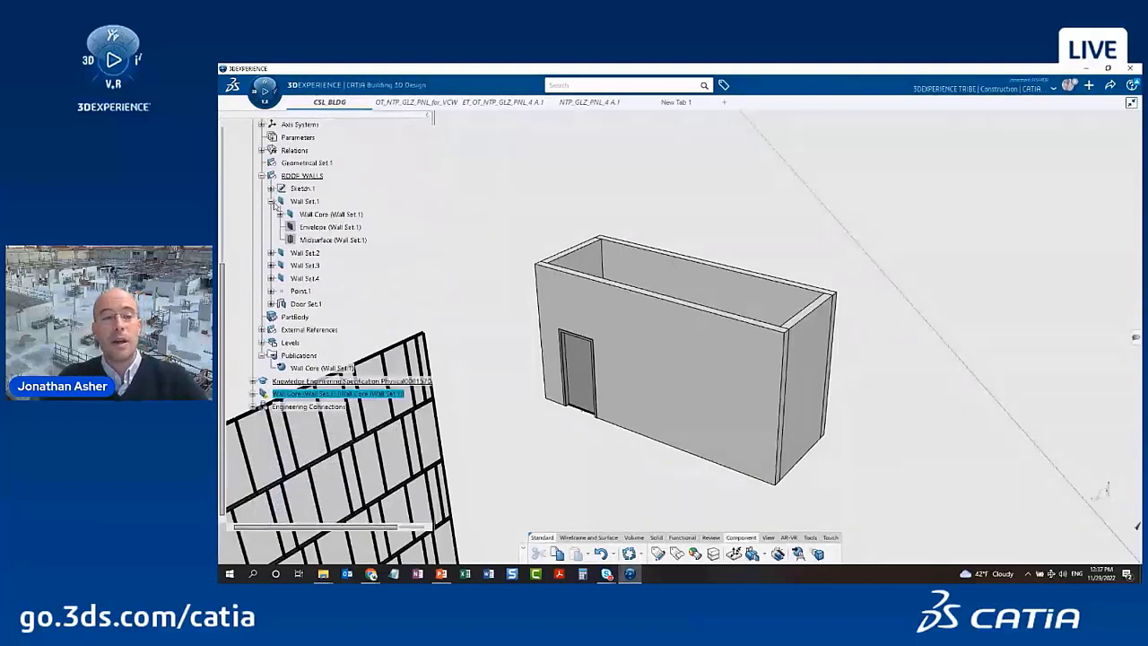
{"action": "left_click", "coordinate": [271, 200]}
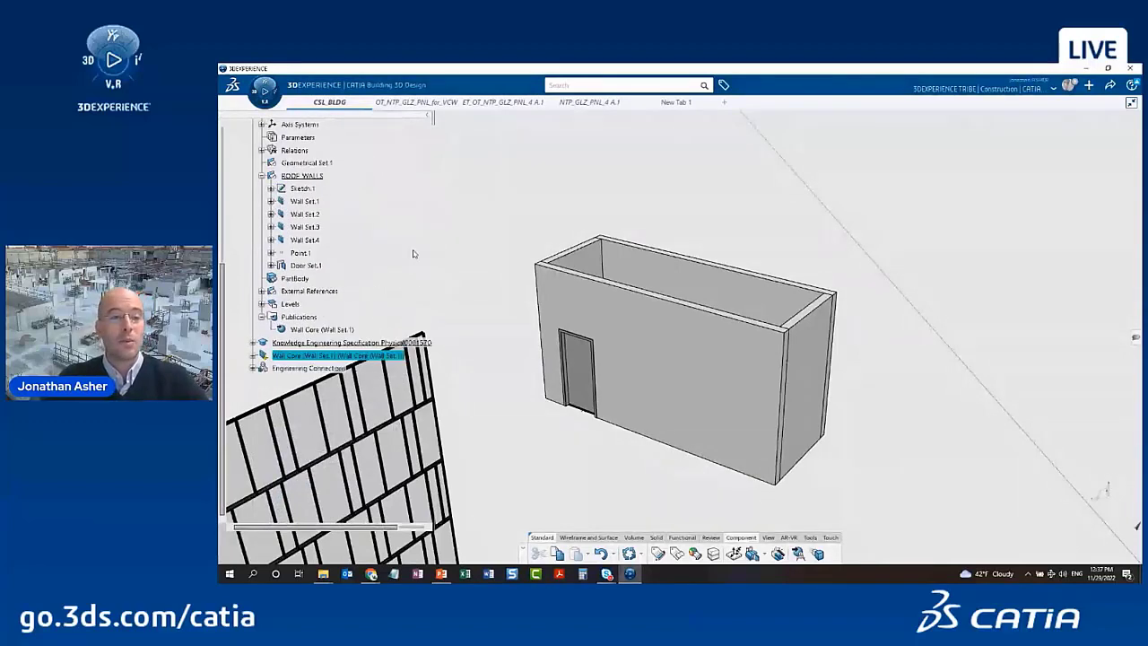
Assign the OT_Wall_Framing_Smart_Divide object type to Wall Set.3, the long roof wall opposite the door
{"action": "left_click", "coordinate": [624, 335]}
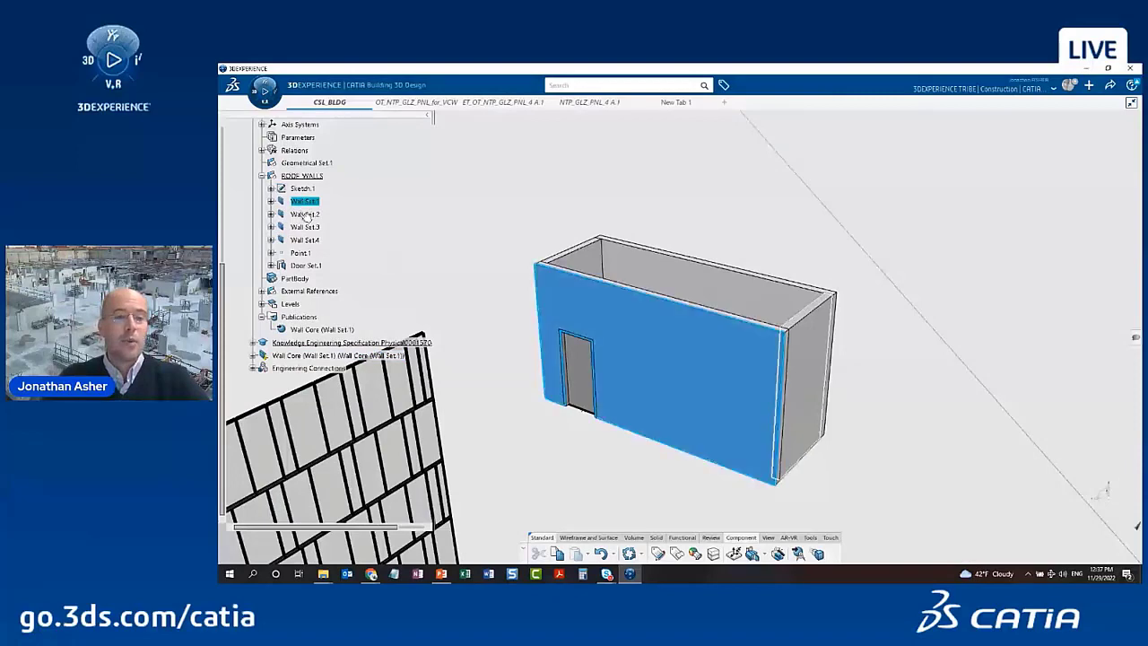
{"action": "left_click", "coordinate": [305, 214]}
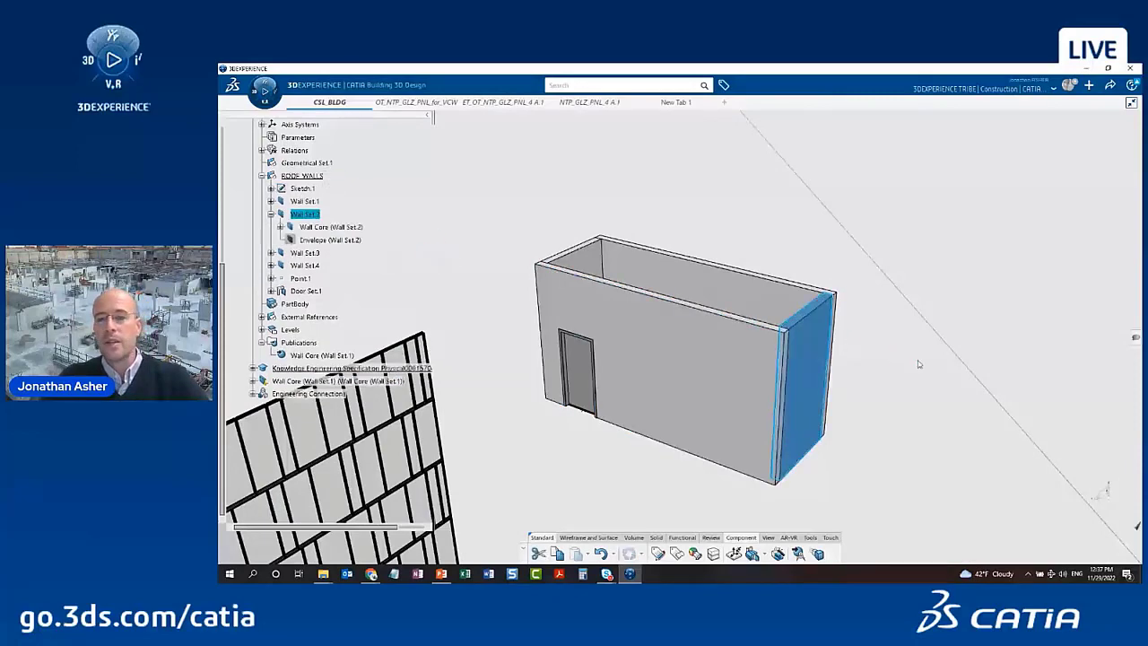
{"action": "middle_click_drag", "start_coordinate": [919, 349], "coordinate": [566, 459]}
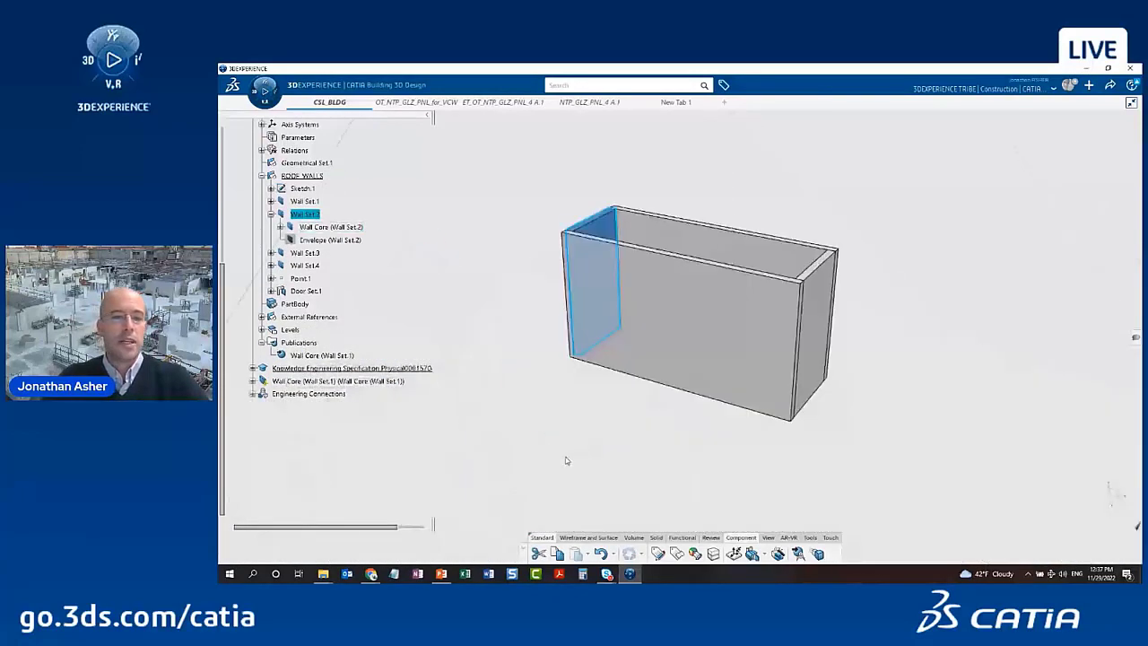
{"action": "left_click", "coordinate": [566, 459]}
{"action": "left_click", "coordinate": [268, 215]}
{"action": "left_click", "coordinate": [304, 226]}
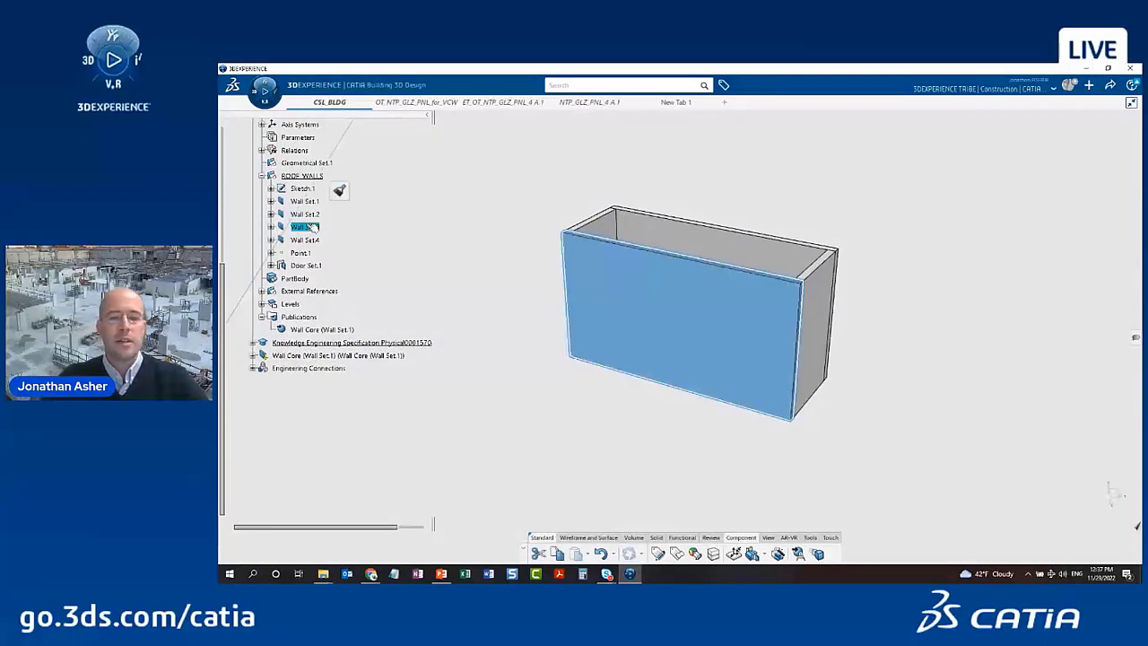
{"action": "double_click", "coordinate": [557, 293]}
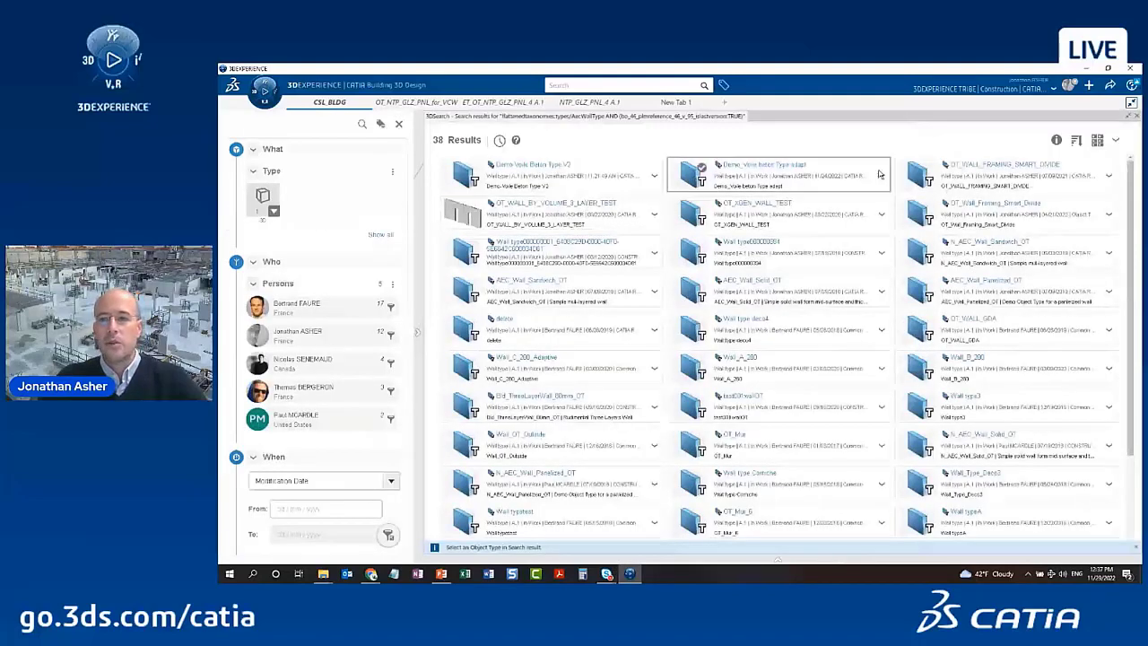
{"action": "left_click", "coordinate": [930, 220]}
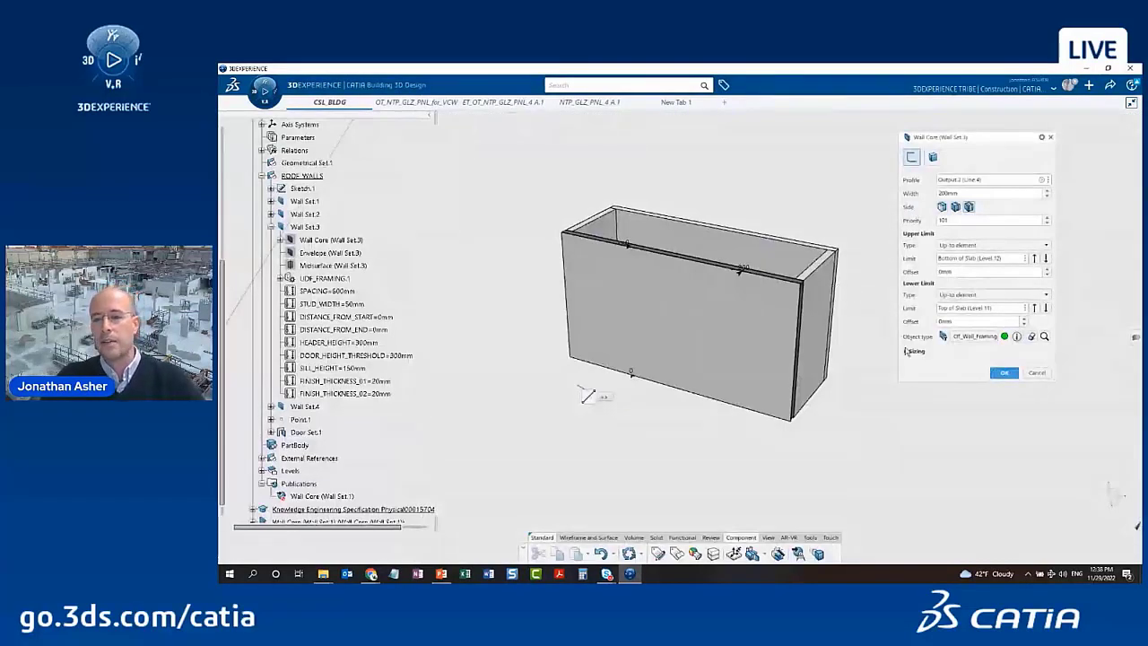
Expand the Sizing parameters of Wall Set.3, review the framing values, and validate the wall definition
{"action": "left_click", "coordinate": [906, 350]}
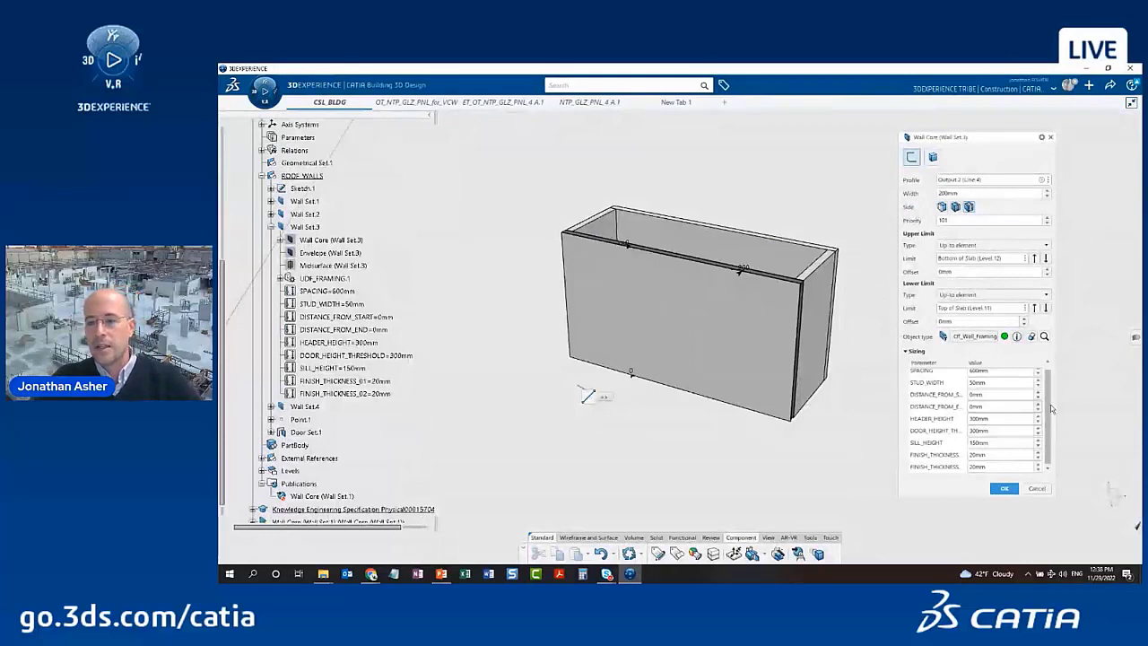
{"action": "scroll", "coordinate": [1049, 409], "scroll_direction": "up", "scroll_amount": 1}
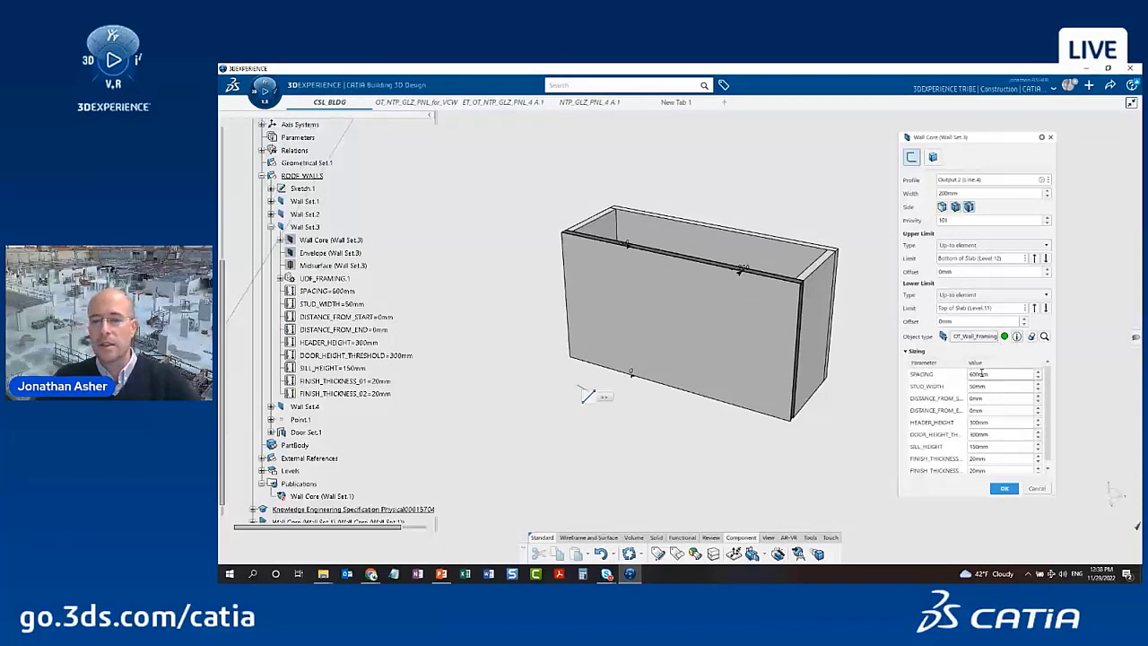
{"action": "mouse_move", "coordinate": [1047, 380]}
{"action": "left_mouse_down"}
{"action": "mouse_move", "coordinate": [1049, 427]}
{"action": "mouse_move", "coordinate": [1050, 380]}
{"action": "left_mouse_up"}
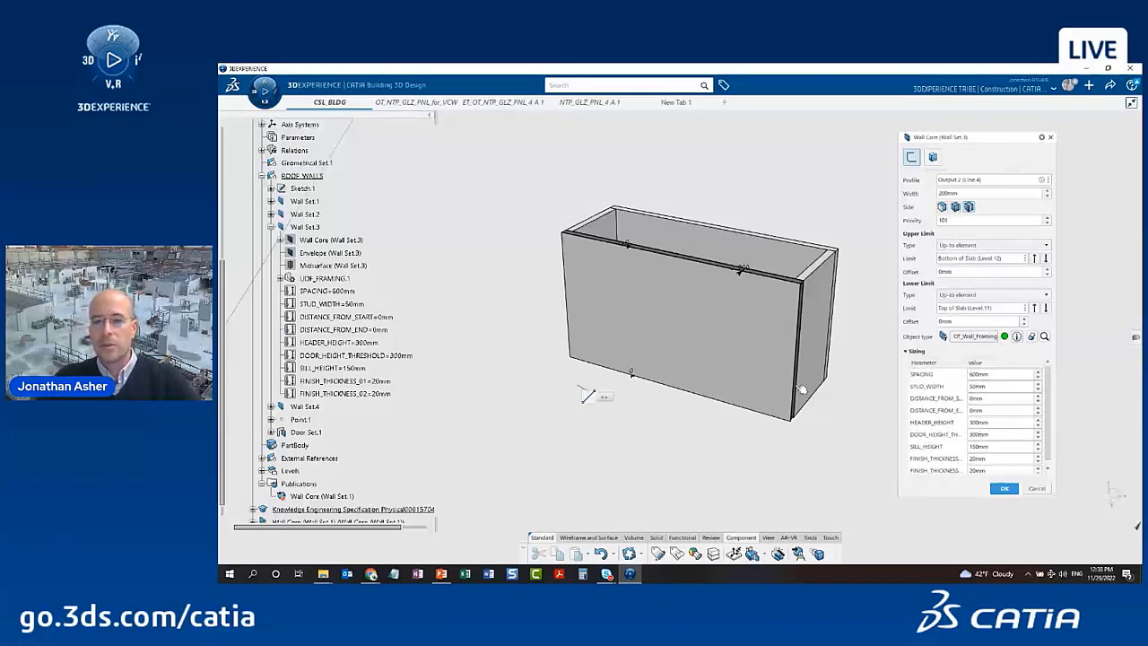
{"action": "right_click", "coordinate": [743, 352]}
{"action": "left_click", "coordinate": [878, 471]}
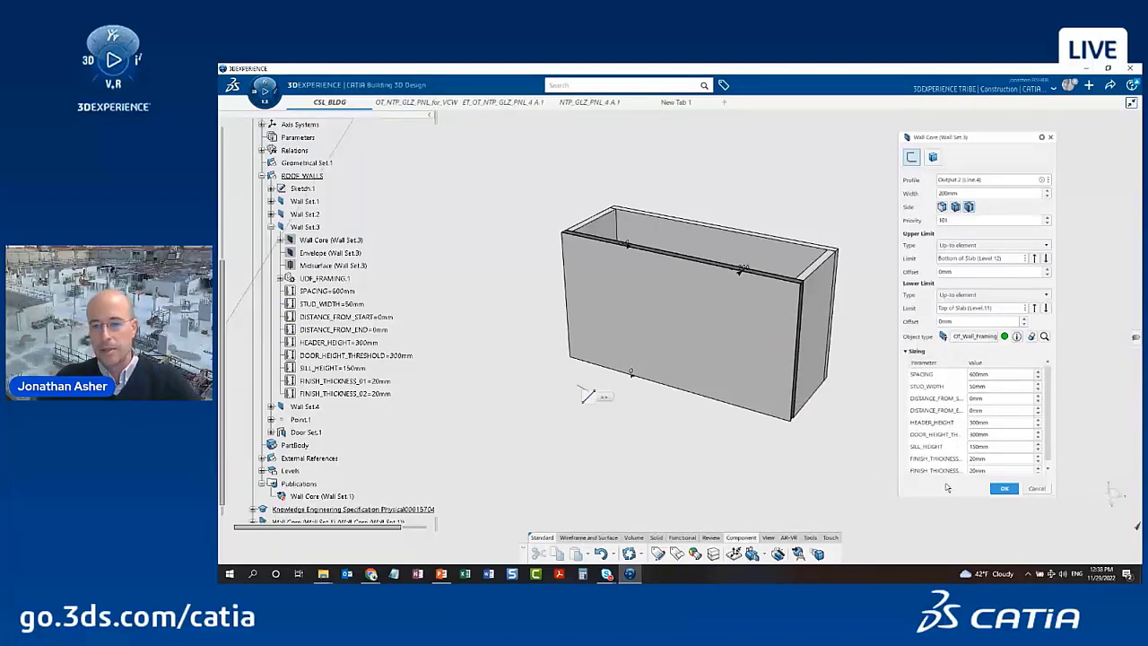
{"action": "left_click", "coordinate": [995, 489]}
Expand UDF_FRAMING.1 under Wall Set.3 and hide the FINISH_SRF_01 surface covering the outer face of the wall
{"action": "right_click", "coordinate": [730, 334]}
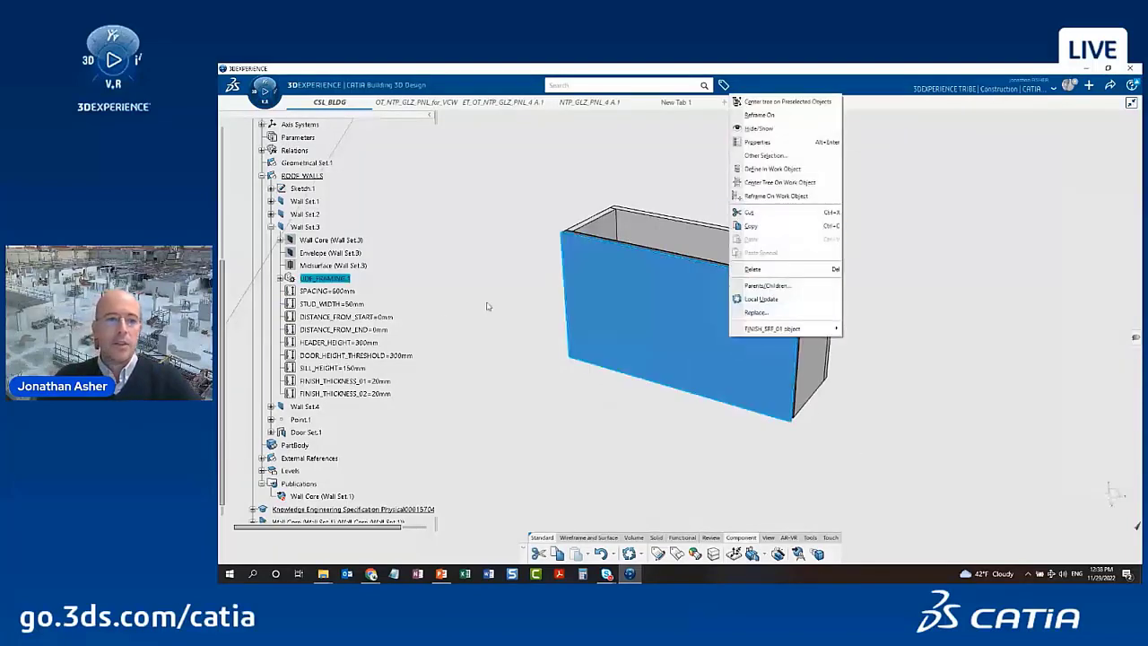
{"action": "left_click", "coordinate": [301, 230]}
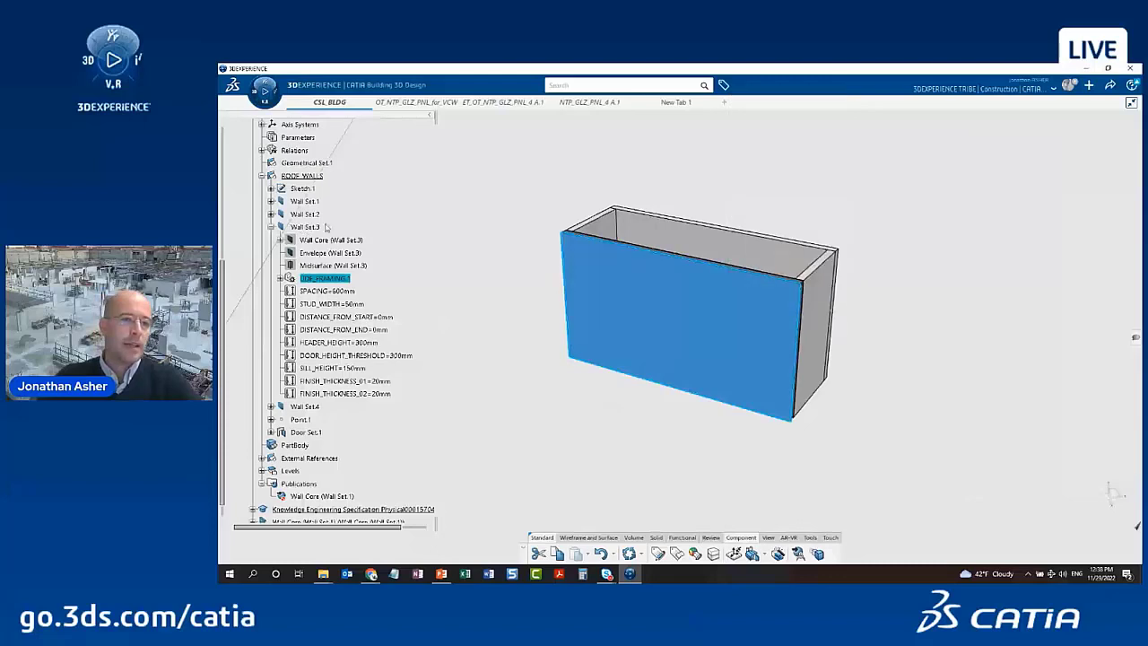
{"action": "left_click", "coordinate": [303, 228]}
{"action": "left_click", "coordinate": [320, 266]}
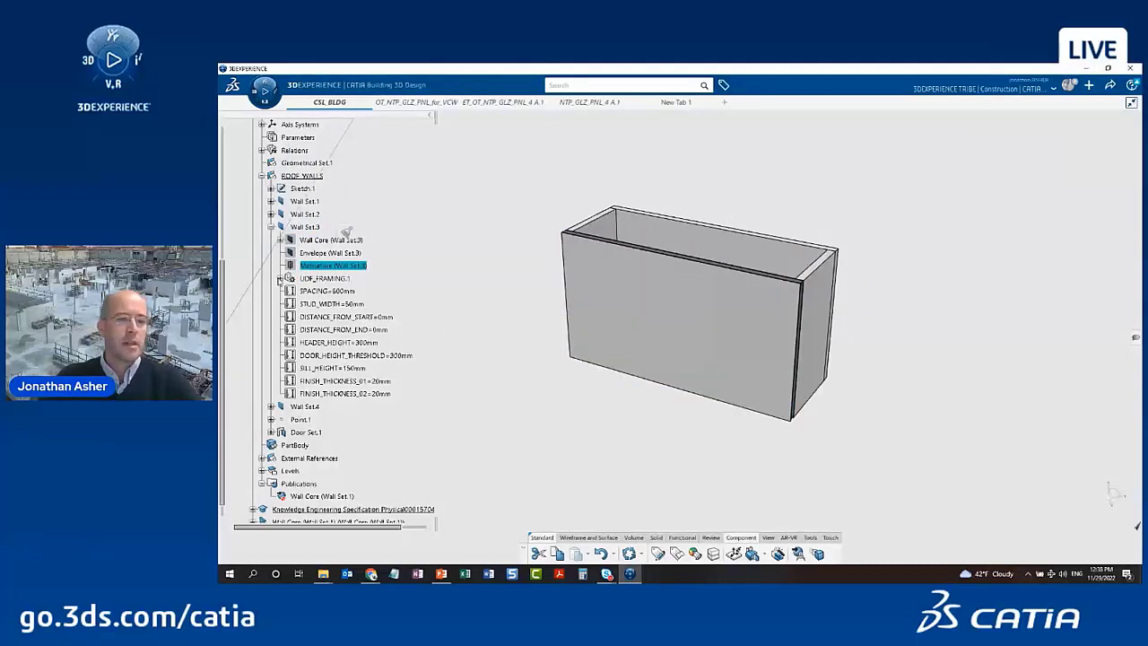
{"action": "left_click", "coordinate": [280, 278]}
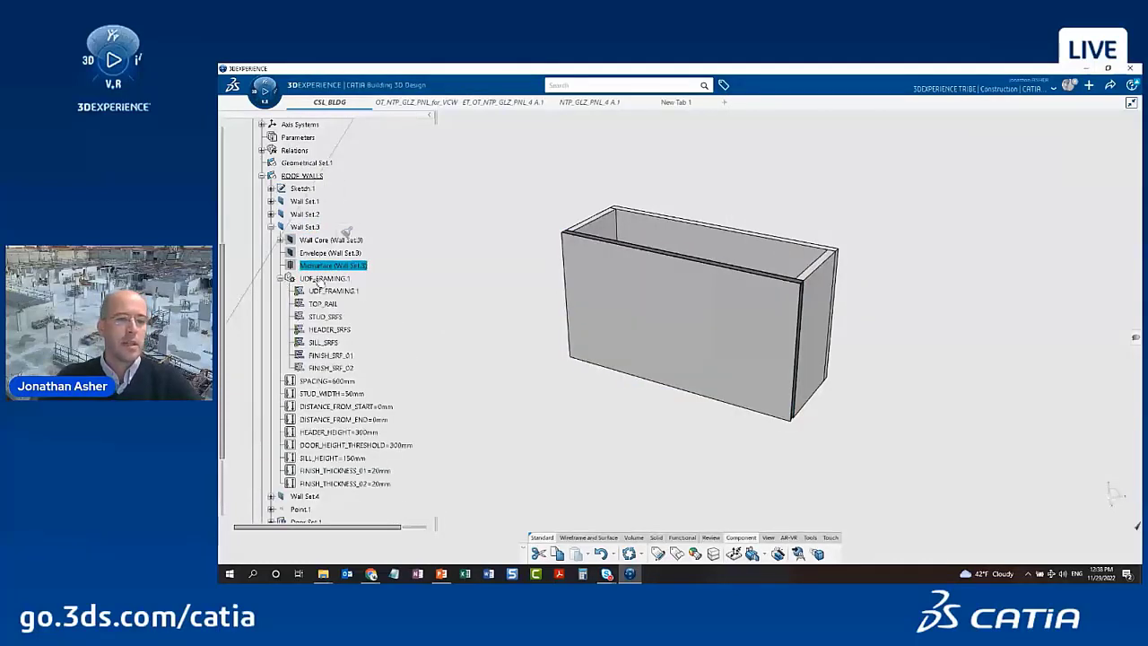
{"action": "right_click", "coordinate": [654, 319]}
{"action": "left_click", "coordinate": [672, 350]}
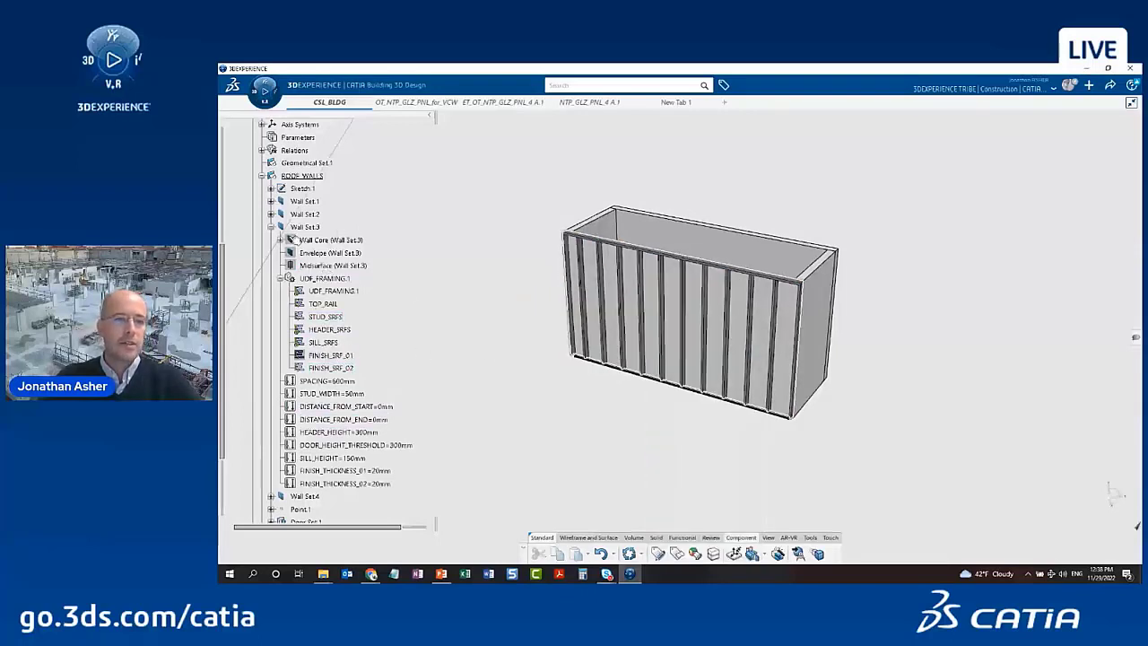
Reopen the Wall Set.3 definition, set the framing SPACING parameter to 800 mm, and close the Knowledge Report
{"action": "left_click", "coordinate": [304, 226]}
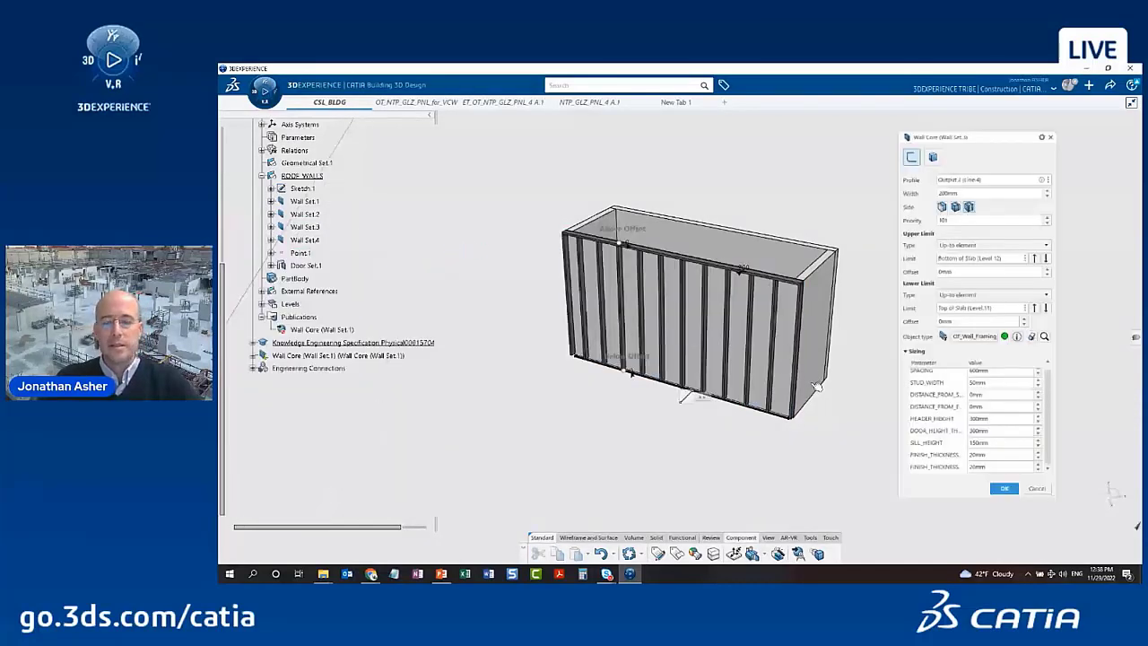
{"action": "scroll", "coordinate": [771, 359], "scroll_direction": "up", "scroll_amount": 5}
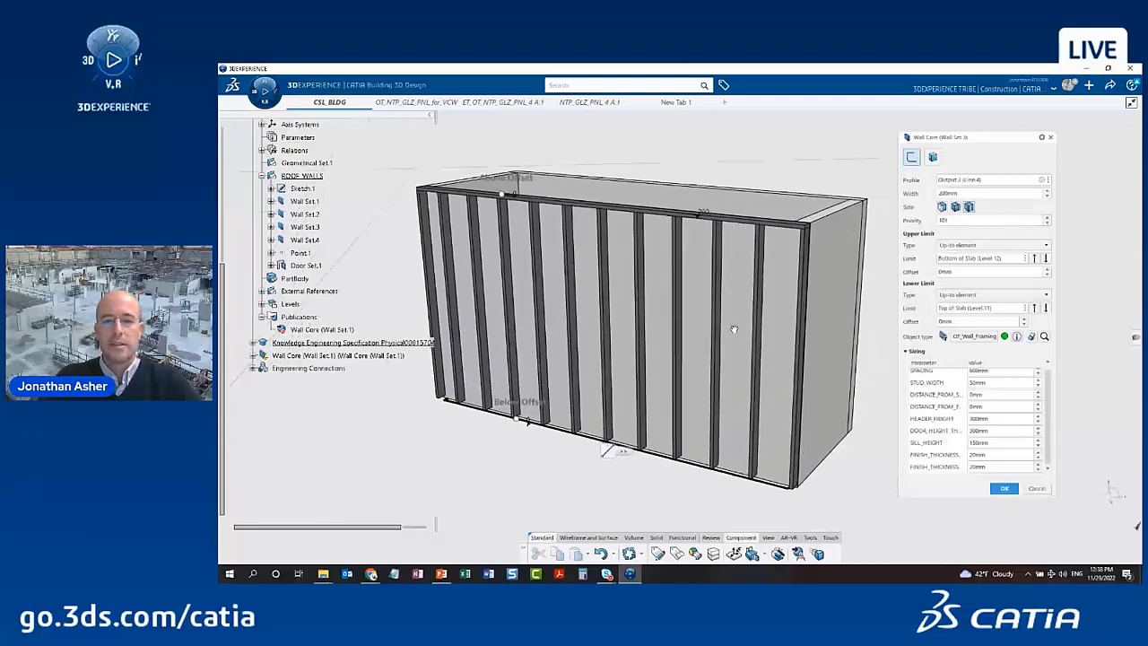
{"action": "middle_click_drag", "start_coordinate": [733, 329], "coordinate": [734, 334]}
{"action": "left_click_drag", "start_coordinate": [1047, 406], "coordinate": [1047, 369]}
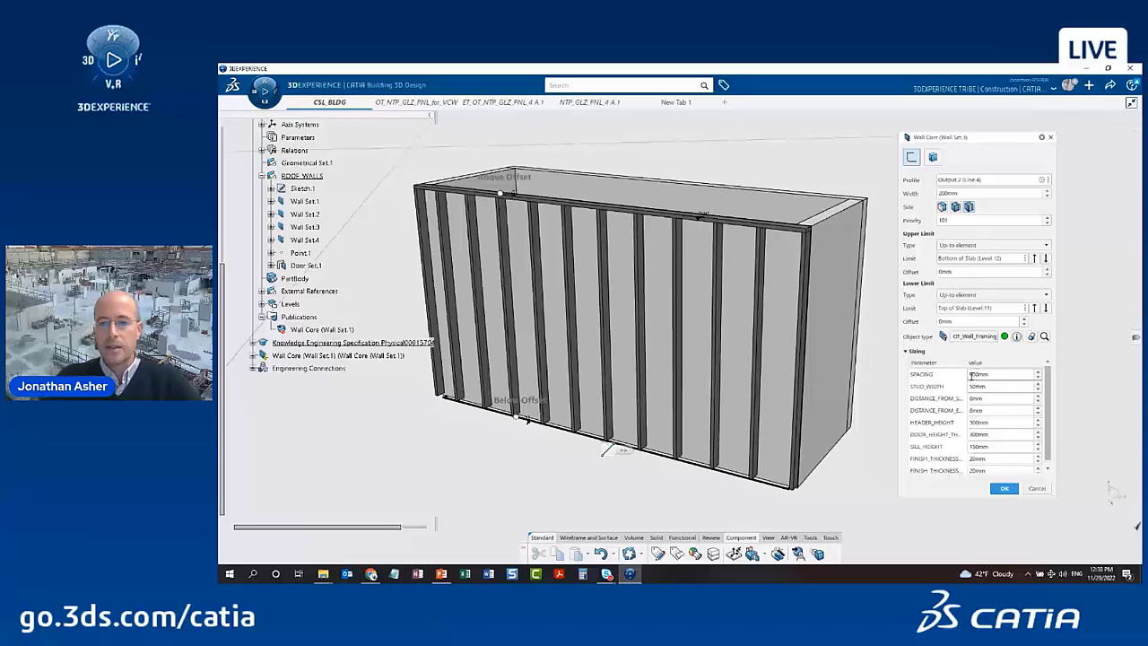
{"action": "left_click_drag", "start_coordinate": [972, 374], "coordinate": [967, 375]}
{"action": "type", "text": "8"}
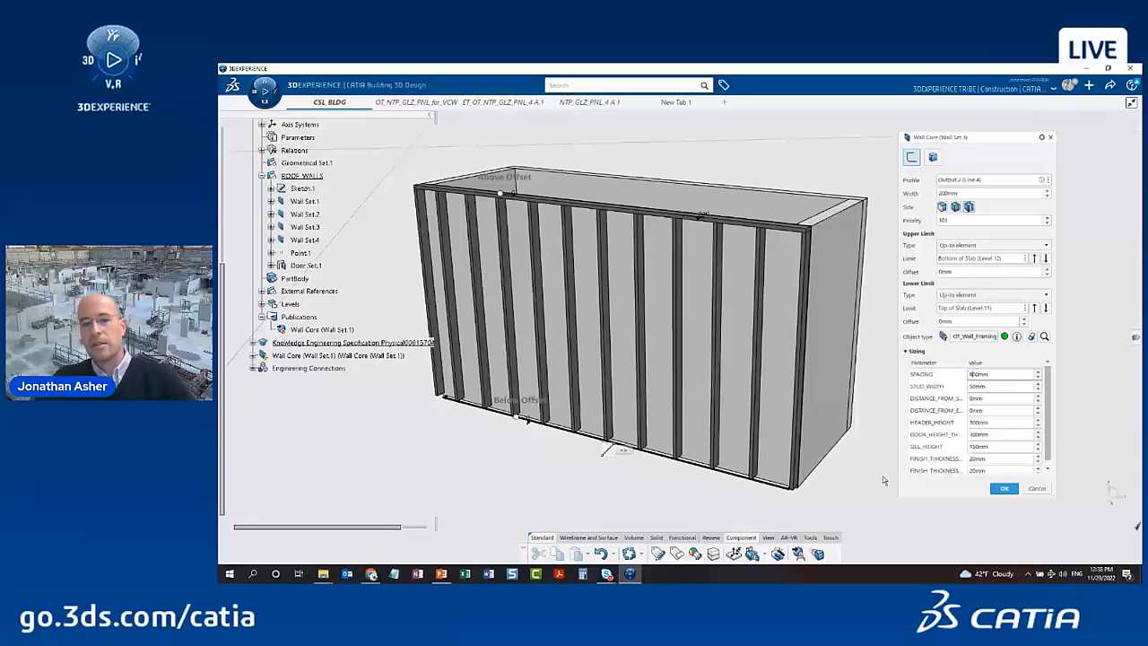
{"action": "left_click", "coordinate": [883, 479]}
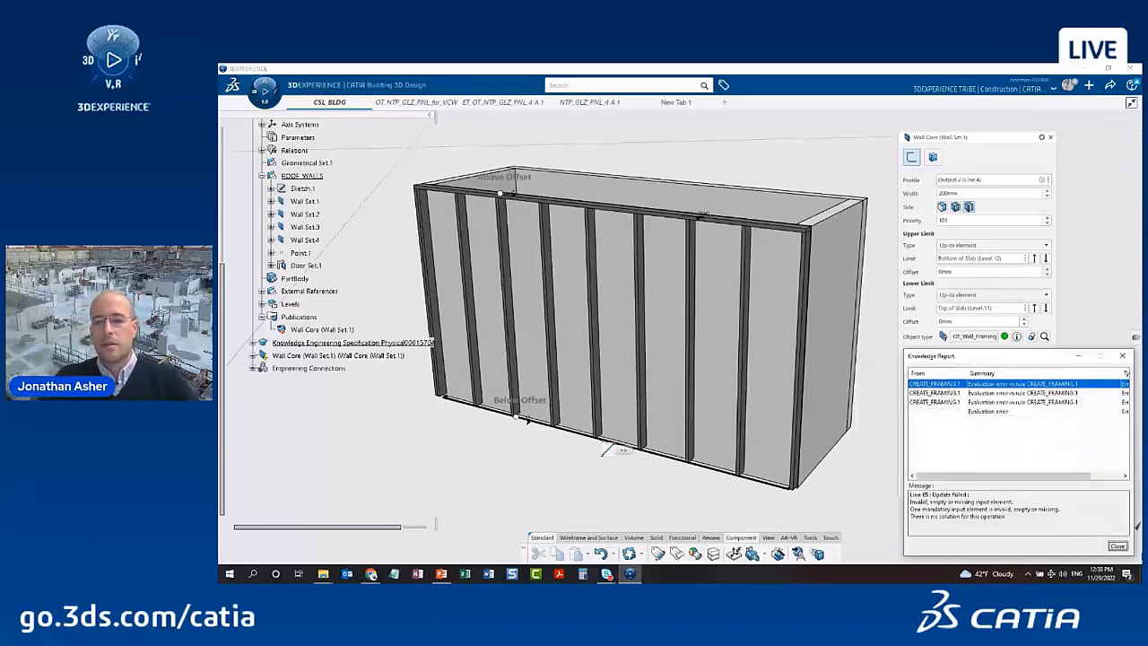
{"action": "left_click", "coordinate": [1117, 546]}
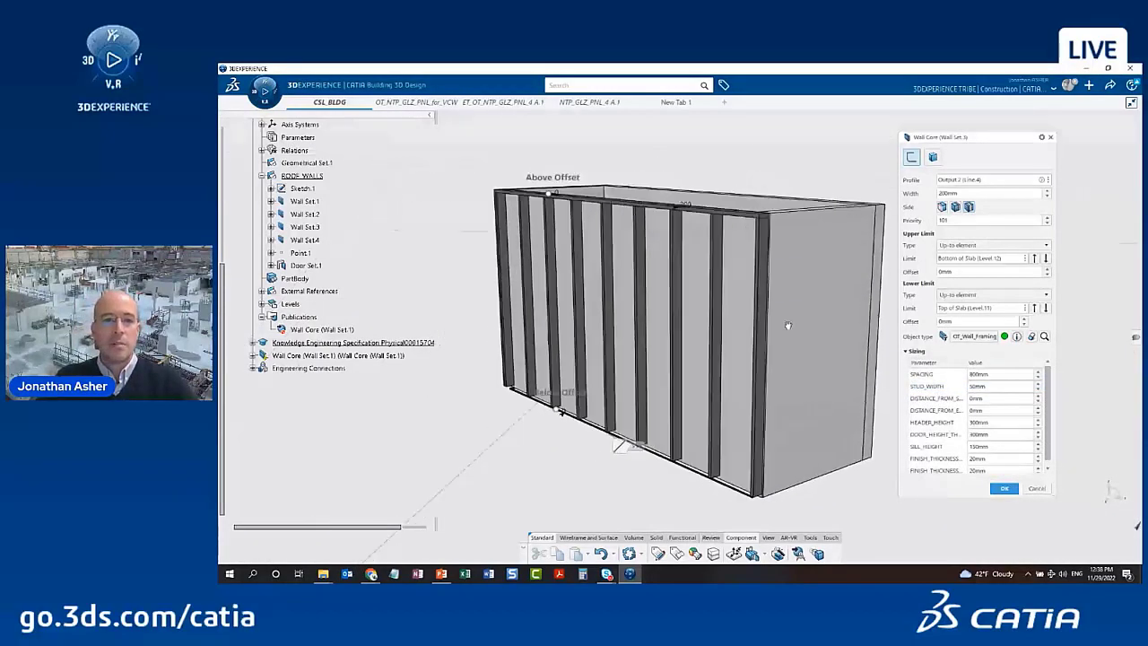
Set the framing SPACING parameter of Wall Set.3 to 400 mm
{"action": "middle_click_drag", "start_coordinate": [681, 296], "coordinate": [826, 380]}
{"action": "left_click_drag", "start_coordinate": [972, 374], "coordinate": [963, 376]}
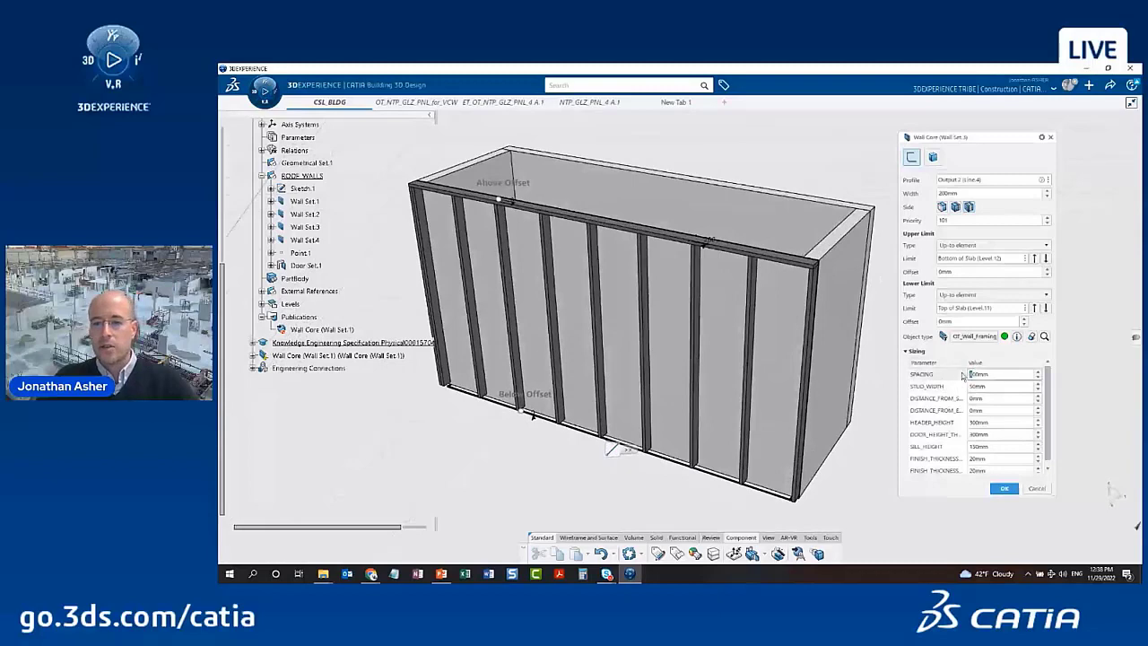
{"action": "type", "text": "4"}
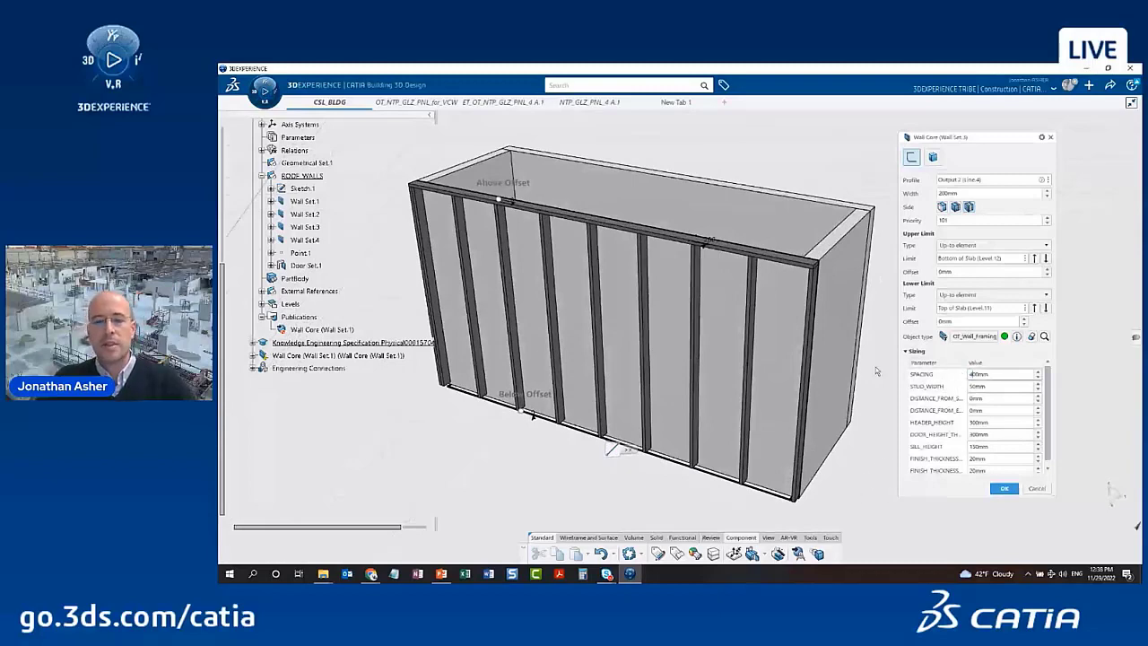
{"action": "key", "text": "Return"}
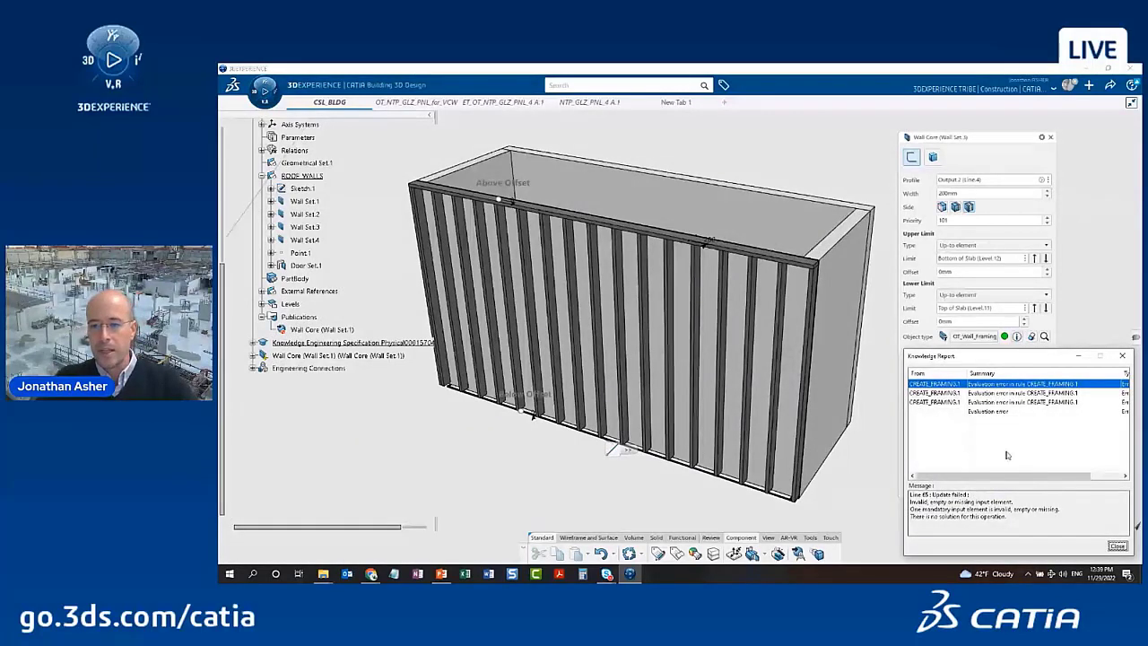
{"action": "left_click_drag", "start_coordinate": [1063, 476], "coordinate": [1013, 477]}
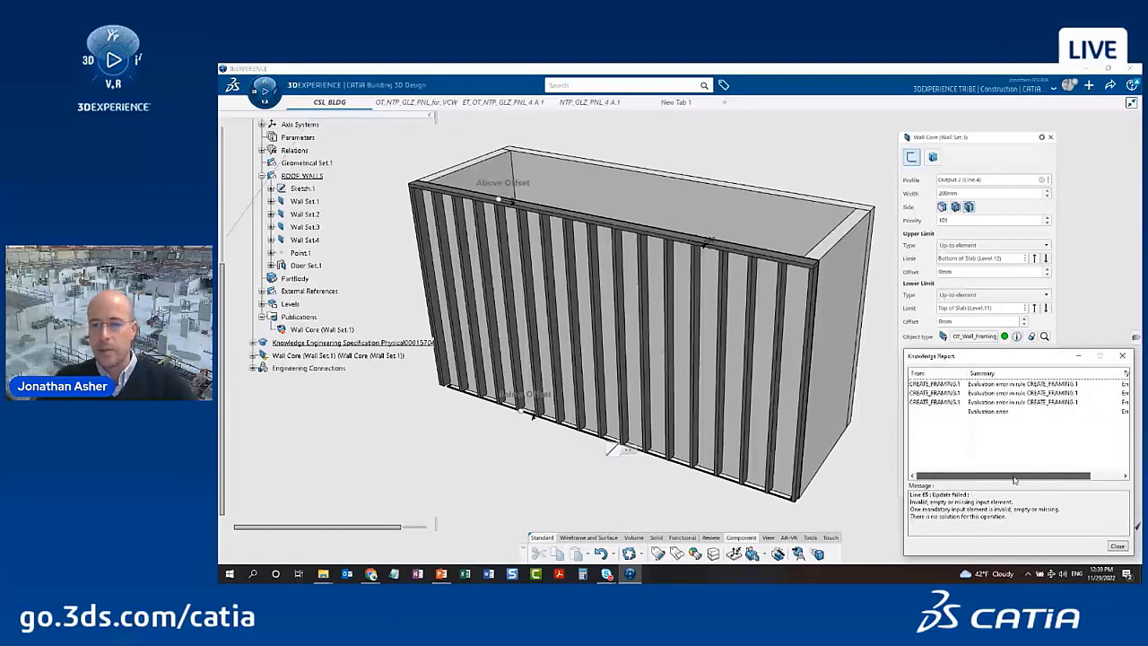
Close the Knowledge Report and validate the Wall Set.3 definition
{"action": "left_click", "coordinate": [1117, 545]}
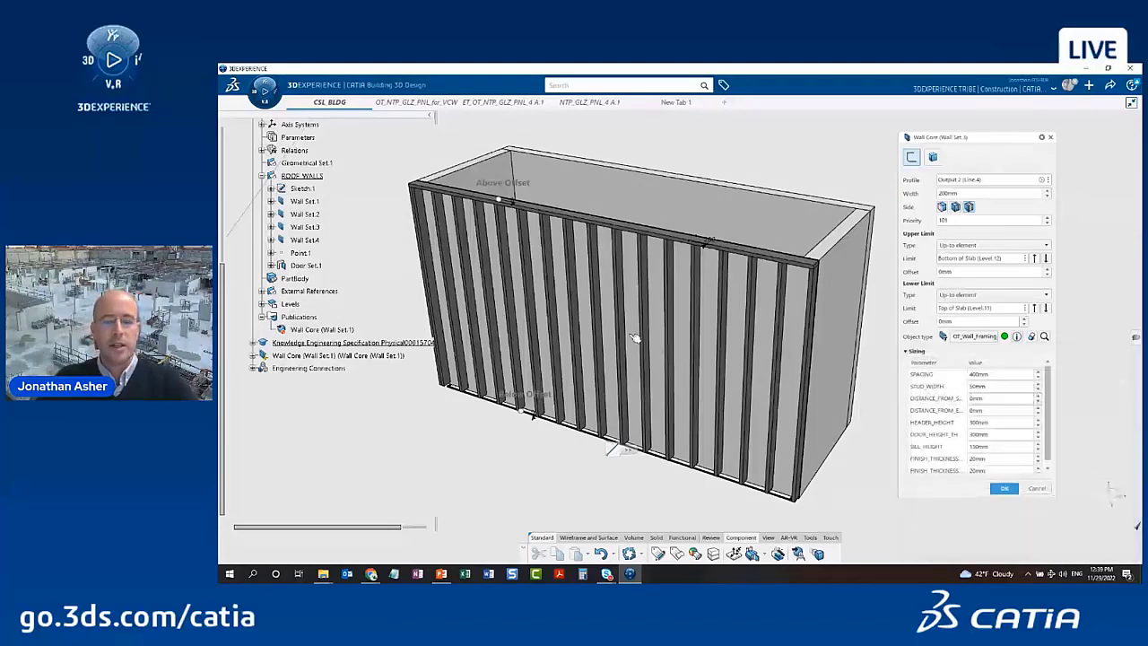
{"action": "middle_click_drag", "start_coordinate": [635, 338], "coordinate": [564, 276]}
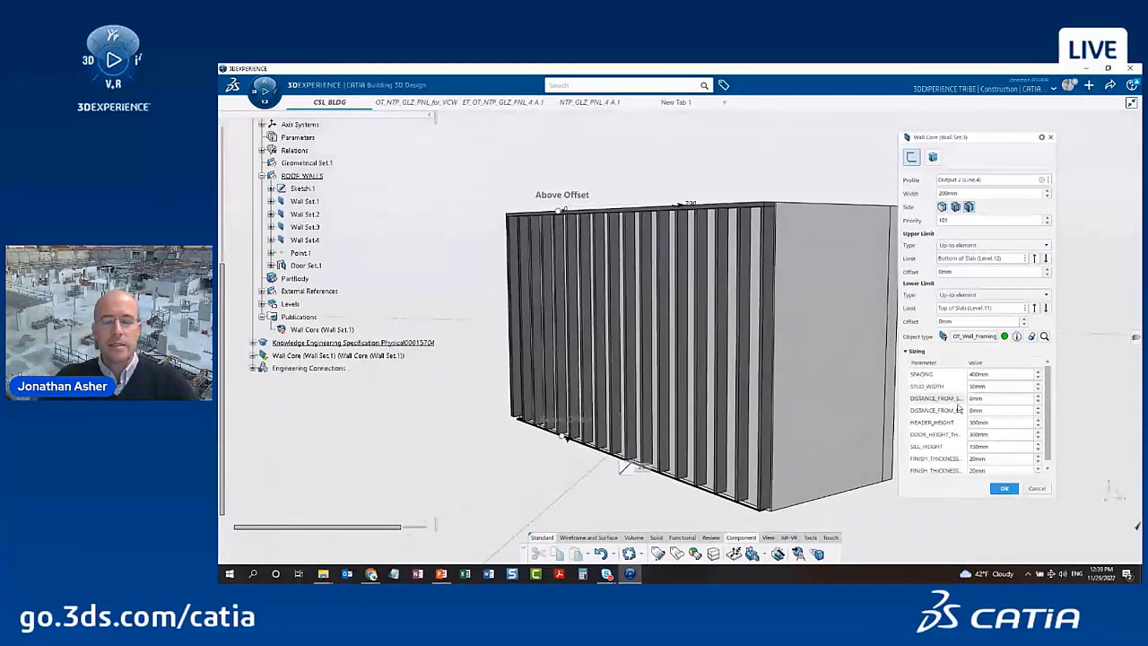
{"action": "left_click", "coordinate": [1003, 488]}
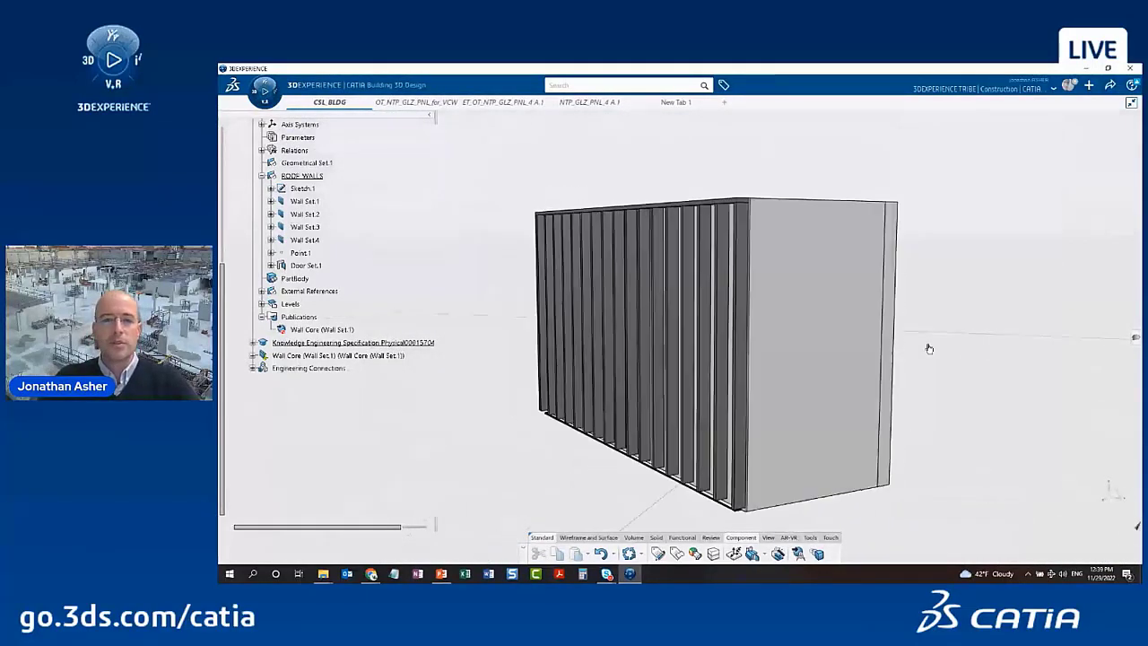
Inspect the rooftop enclosure from its door side and its framed side, in relation to the panelized facade
{"action": "middle_click_drag", "start_coordinate": [928, 348], "coordinate": [560, 389]}
{"action": "middle_click_drag", "start_coordinate": [759, 325], "coordinate": [745, 326]}
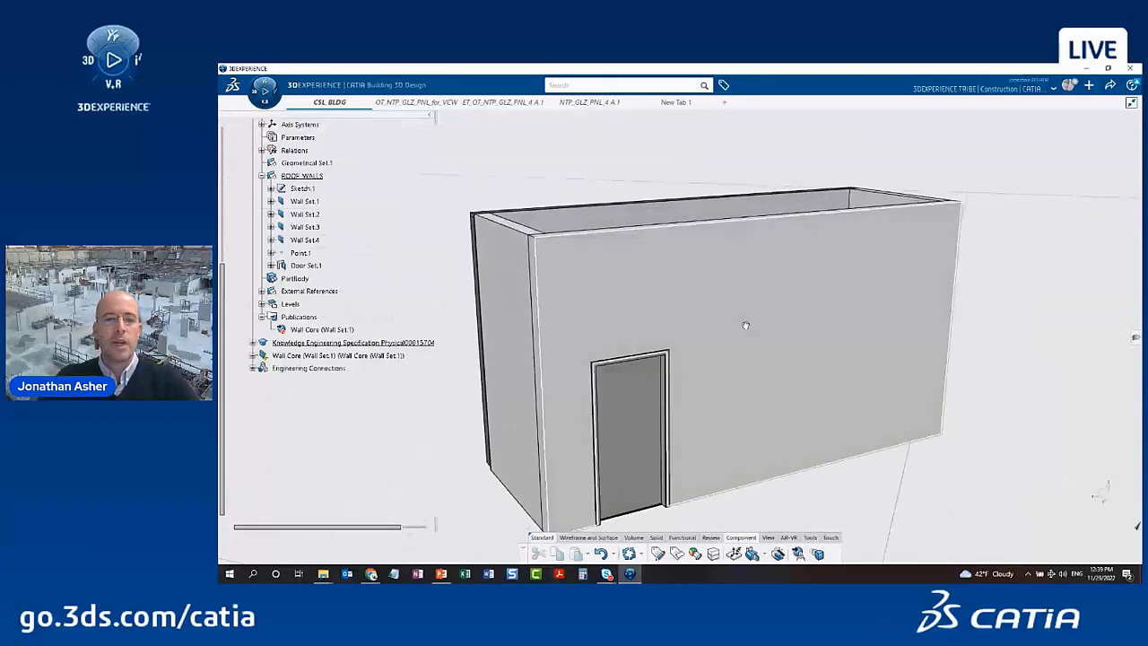
{"action": "scroll", "coordinate": [745, 325], "scroll_direction": "down", "scroll_amount": 5}
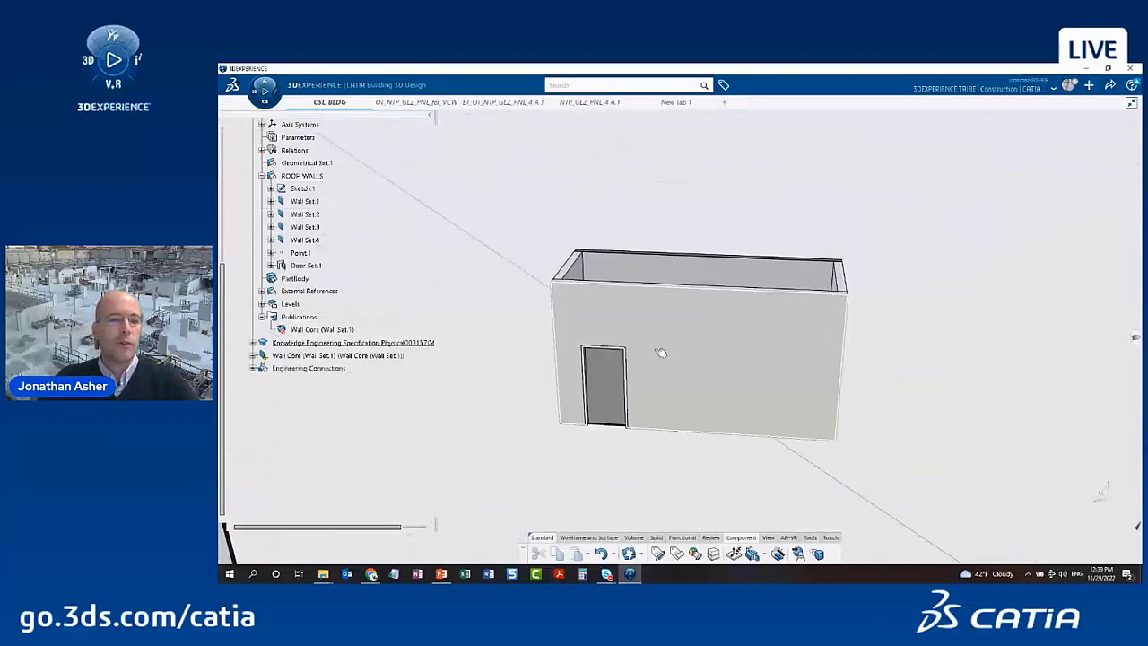
{"action": "middle_click_drag", "start_coordinate": [681, 377], "coordinate": [746, 347]}
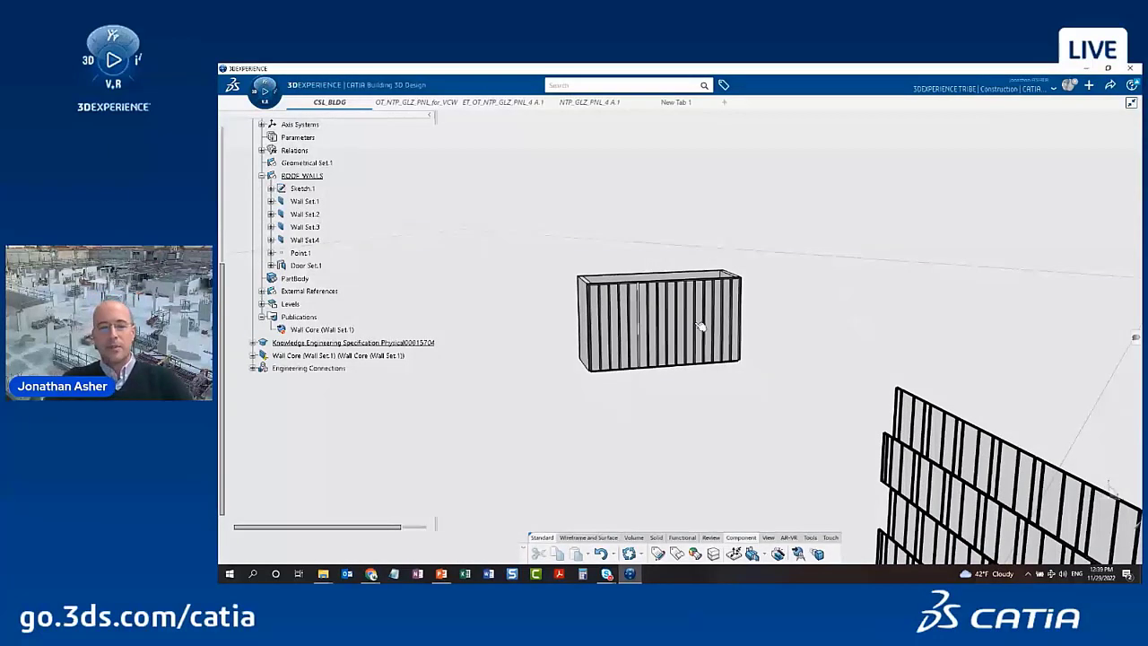
{"action": "middle_click_drag", "start_coordinate": [500, 364], "coordinate": [764, 331]}
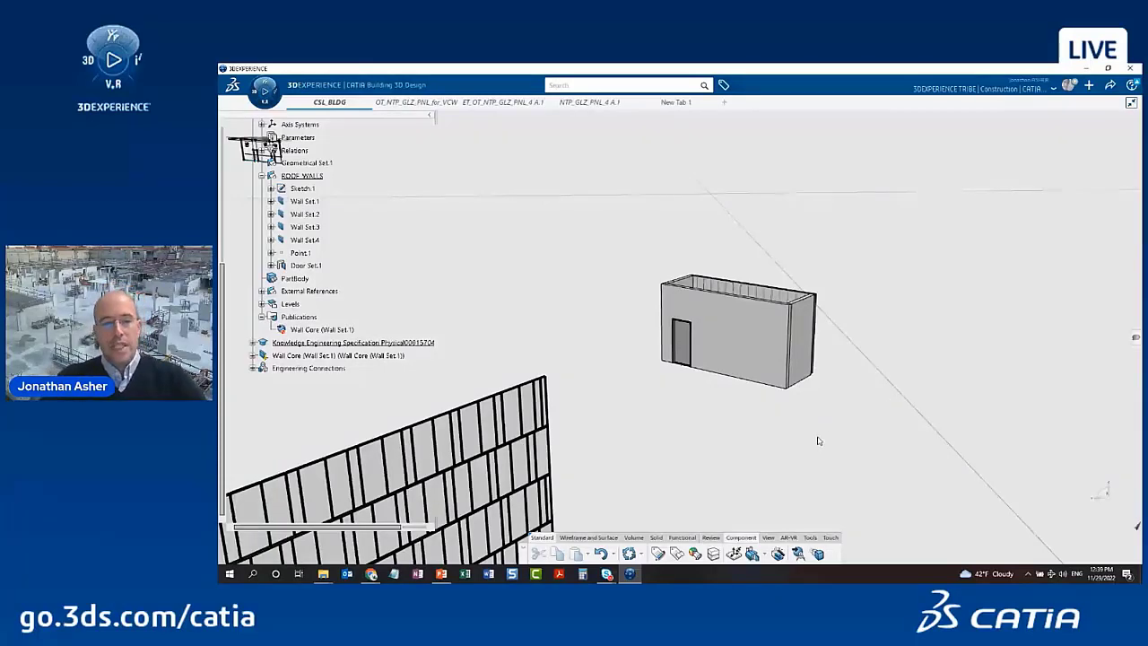
{"action": "scroll", "coordinate": [726, 443], "scroll_direction": "up", "scroll_amount": 4}
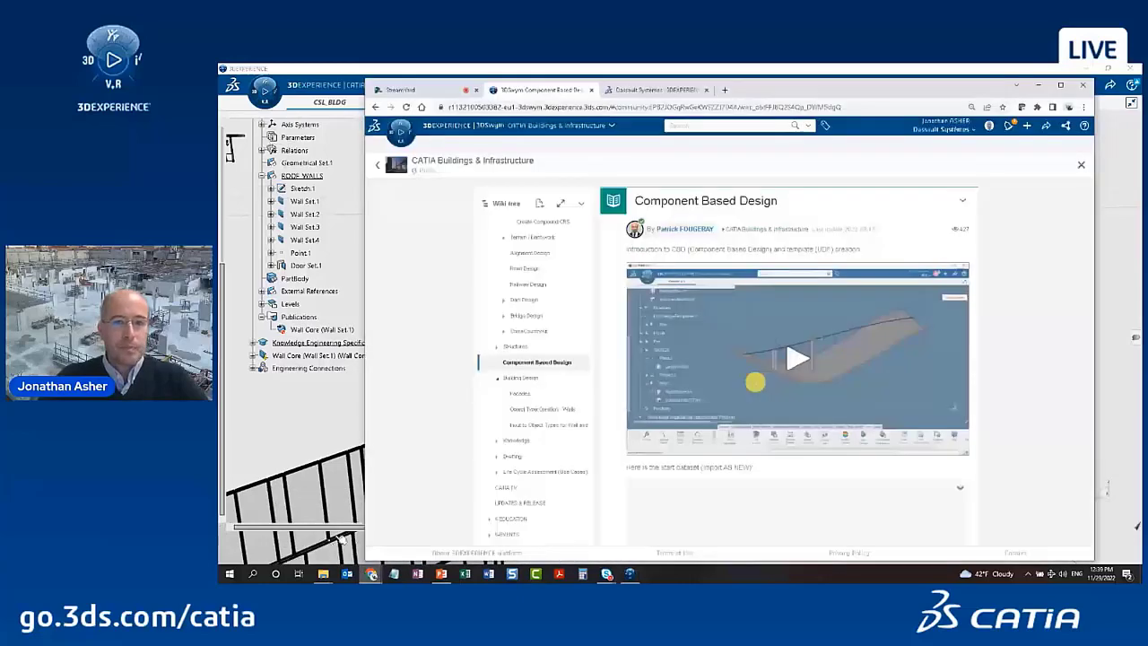
Switch to the 3DSwym wiki in the browser and look over the Facades page under Building Design
{"action": "left_click", "coordinate": [414, 528]}
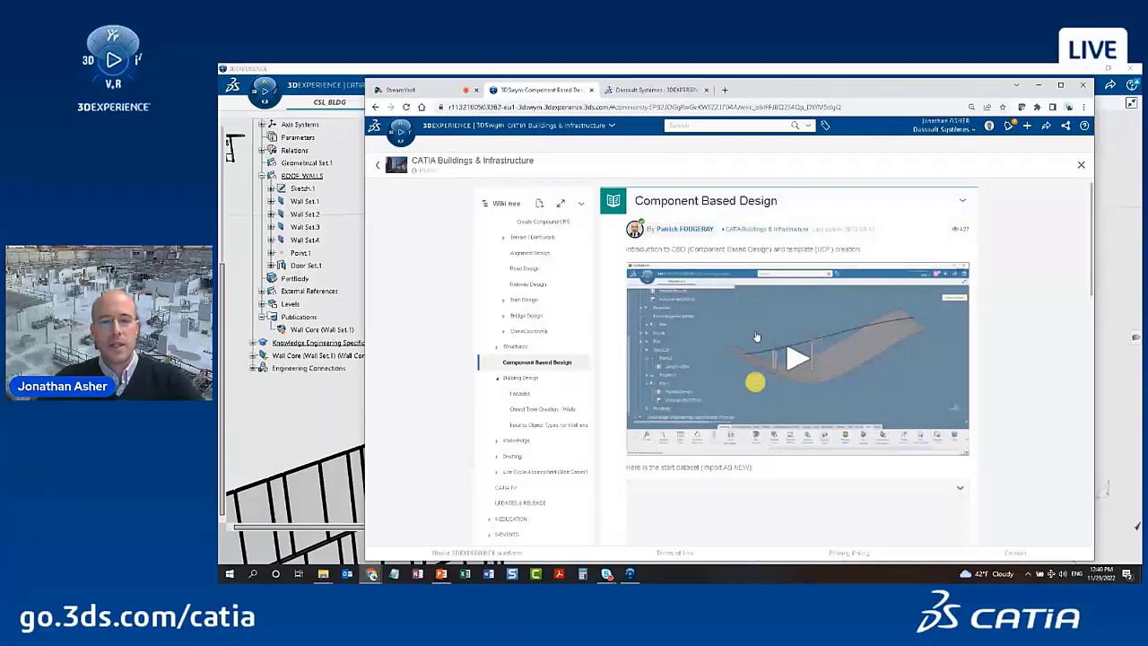
{"action": "scroll", "coordinate": [744, 335], "scroll_direction": "down", "scroll_amount": 1}
{"action": "left_click", "coordinate": [519, 394]}
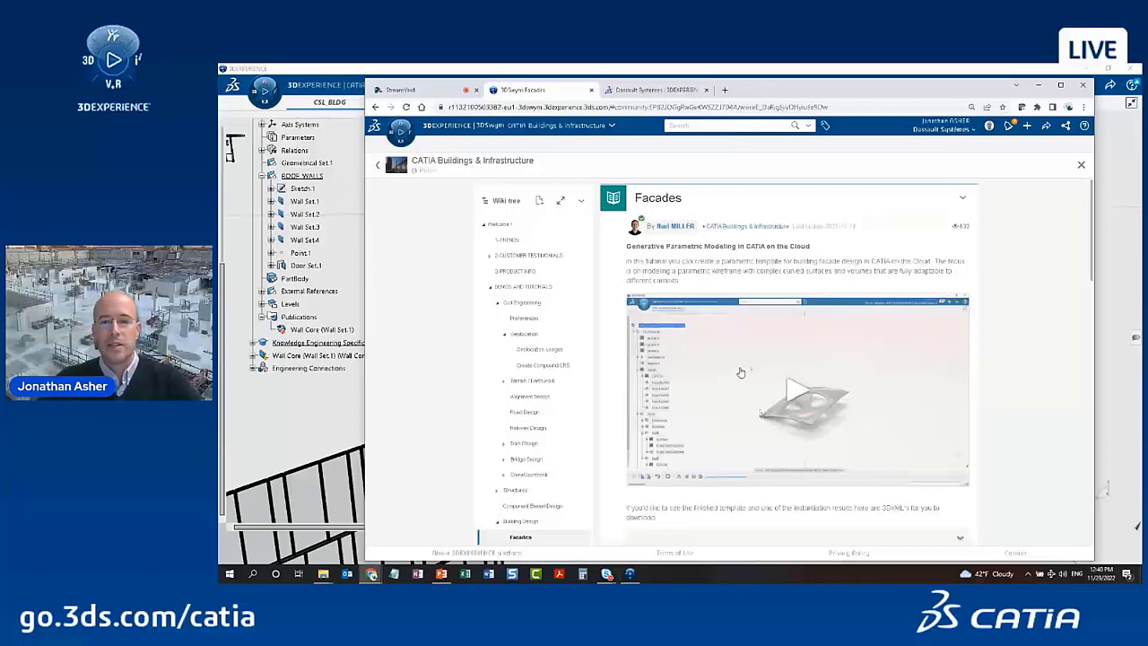
{"action": "scroll", "coordinate": [744, 356], "scroll_direction": "down", "scroll_amount": 2}
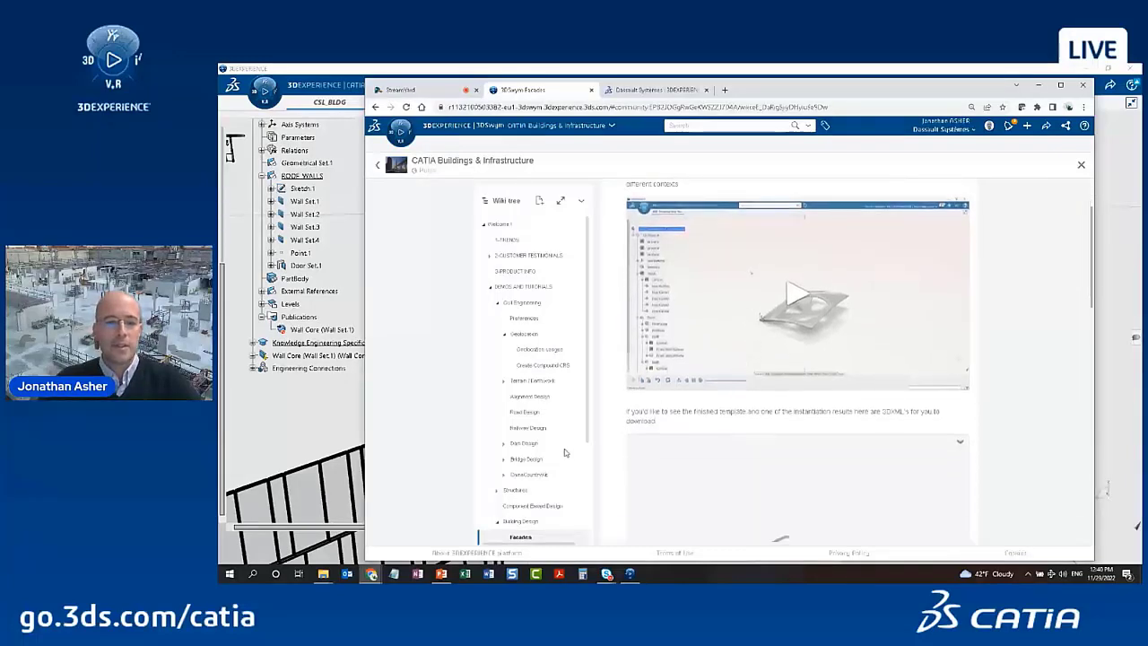
Open the Object Type Creation - Walls wiki page and examine the supported input sets, the wall tree illustration and the Object Type Example
{"action": "scroll", "coordinate": [512, 495], "scroll_direction": "down", "scroll_amount": 1}
{"action": "left_click", "coordinate": [523, 507]}
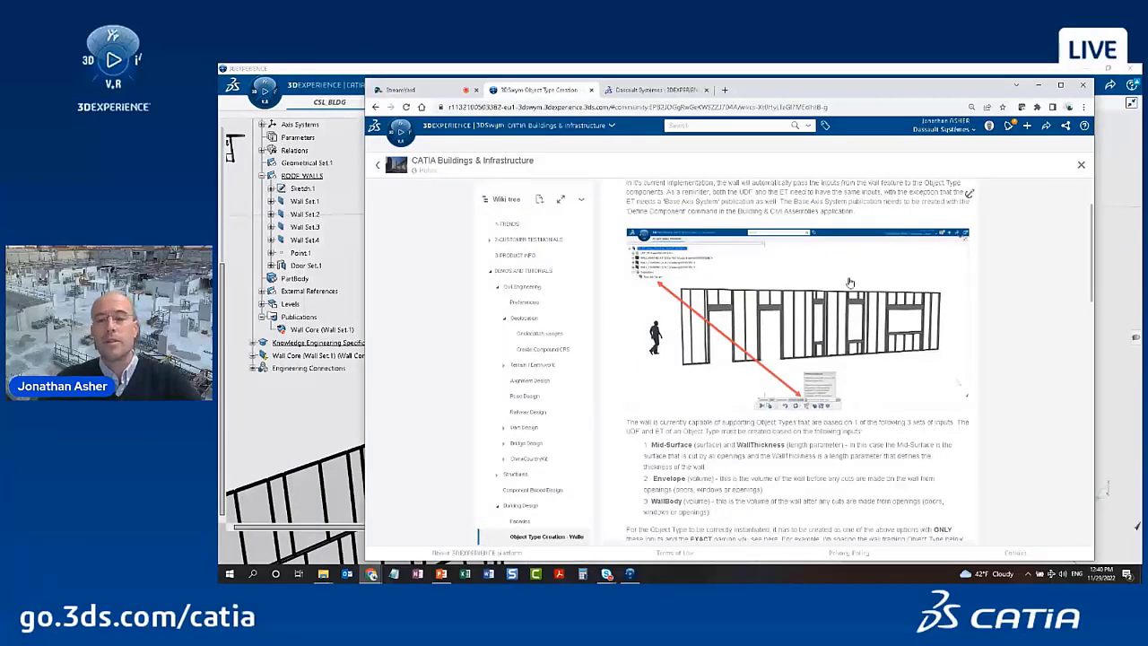
{"action": "scroll", "coordinate": [809, 340], "scroll_direction": "down", "scroll_amount": 5}
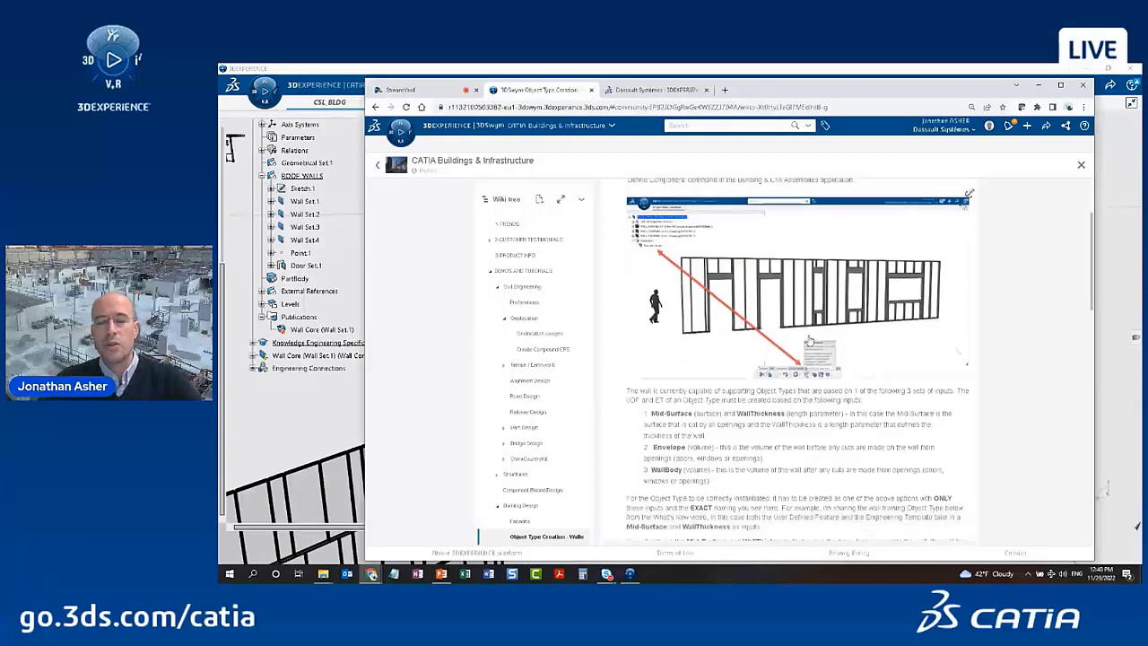
{"action": "scroll", "coordinate": [808, 340], "scroll_direction": "down", "scroll_amount": 4}
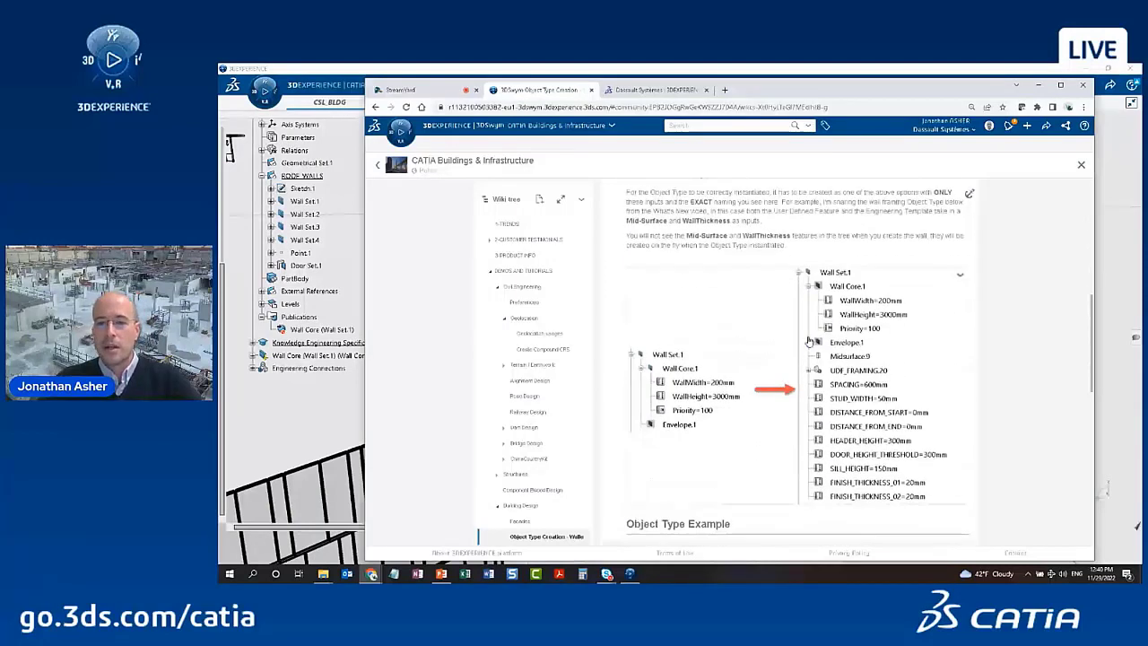
{"action": "scroll", "coordinate": [804, 338], "scroll_direction": "down", "scroll_amount": 7}
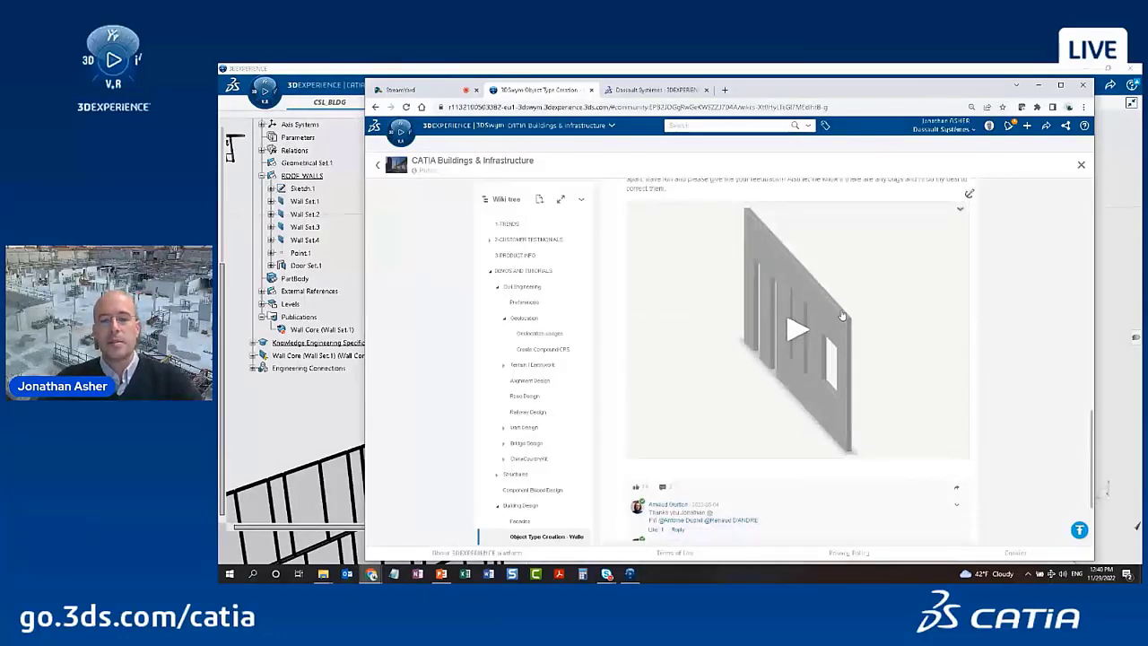
{"action": "scroll", "coordinate": [842, 315], "scroll_direction": "down", "scroll_amount": 3}
{"action": "scroll", "coordinate": [838, 320], "scroll_direction": "up", "scroll_amount": 5}
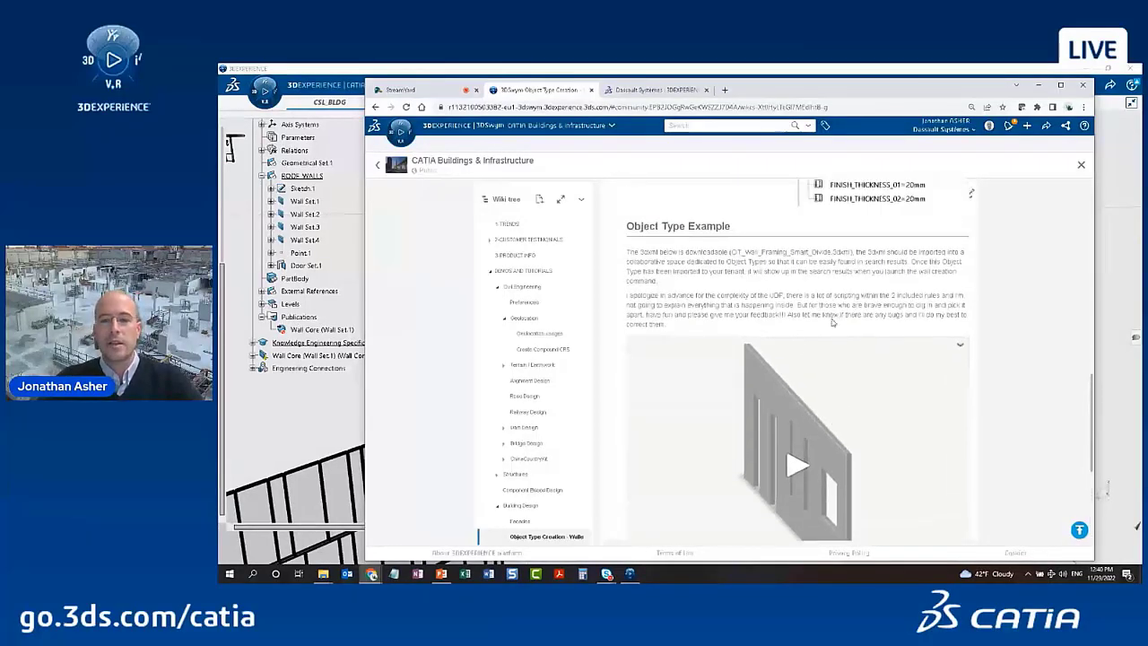
{"action": "scroll", "coordinate": [832, 323], "scroll_direction": "up", "scroll_amount": 10}
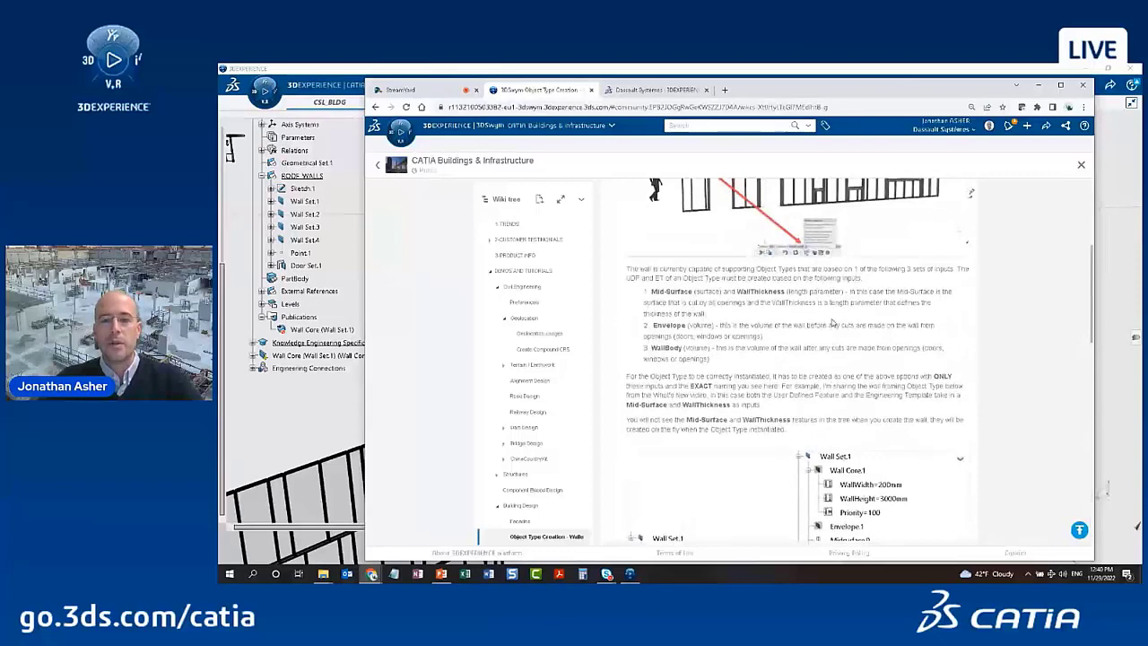
{"action": "scroll", "coordinate": [832, 323], "scroll_direction": "up", "scroll_amount": 3}
{"action": "scroll", "coordinate": [832, 324], "scroll_direction": "down", "scroll_amount": 8}
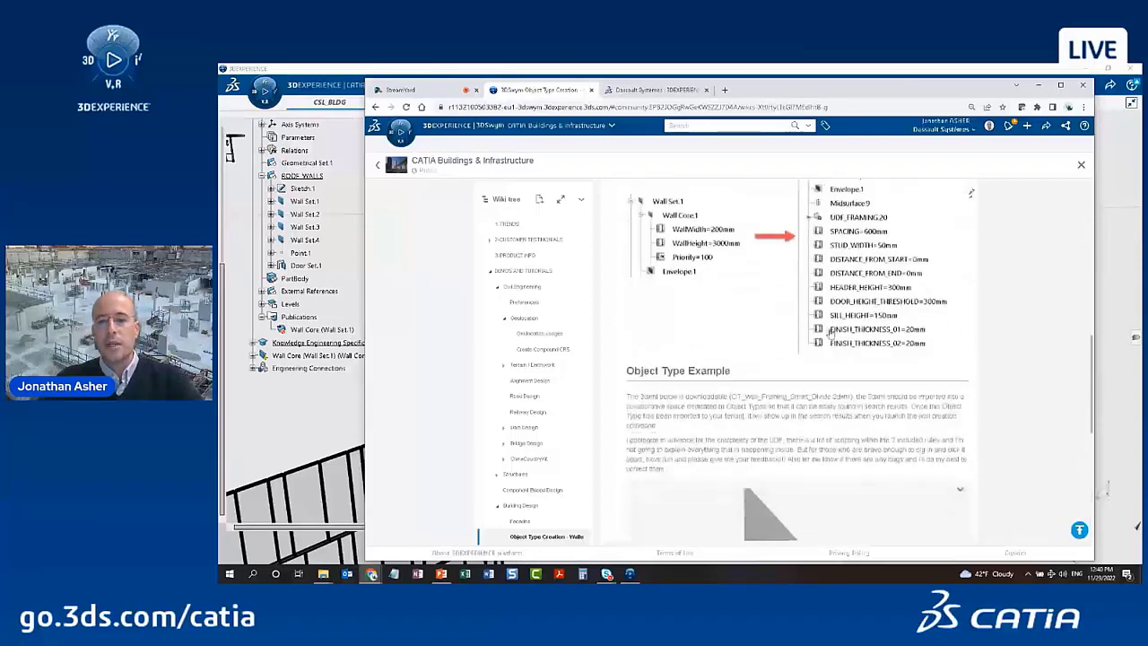
{"action": "scroll", "coordinate": [947, 331], "scroll_direction": "down", "scroll_amount": 3}
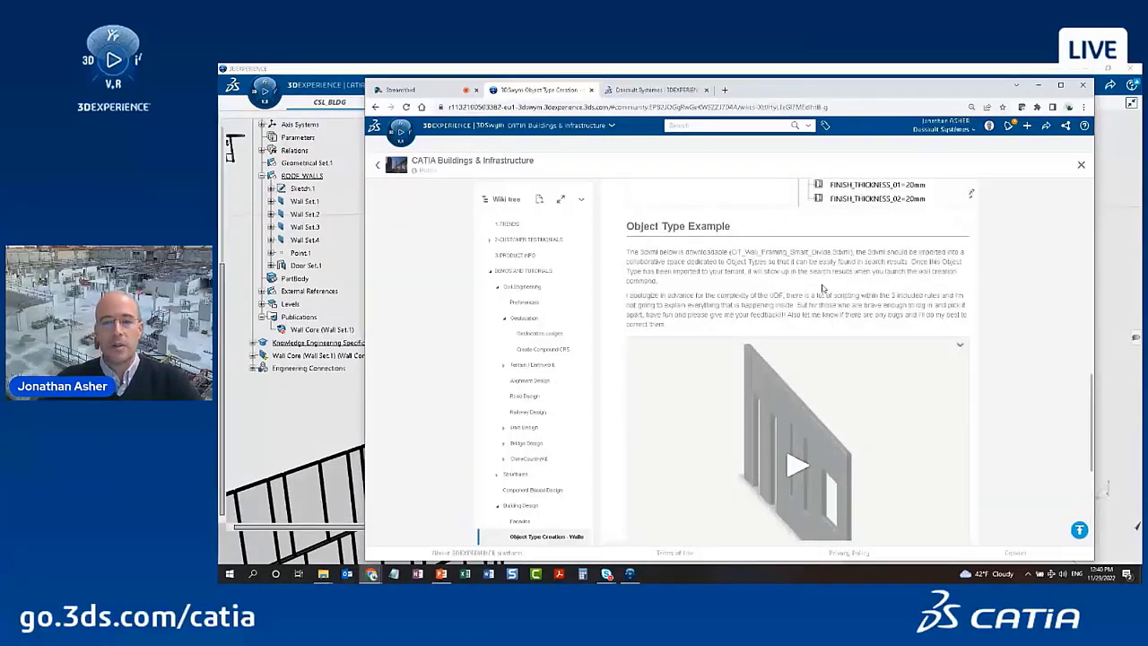
{"action": "scroll", "coordinate": [823, 287], "scroll_direction": "up", "scroll_amount": 1}
{"action": "scroll", "coordinate": [823, 288], "scroll_direction": "down", "scroll_amount": 1}
{"action": "scroll", "coordinate": [823, 288], "scroll_direction": "down", "scroll_amount": 1}
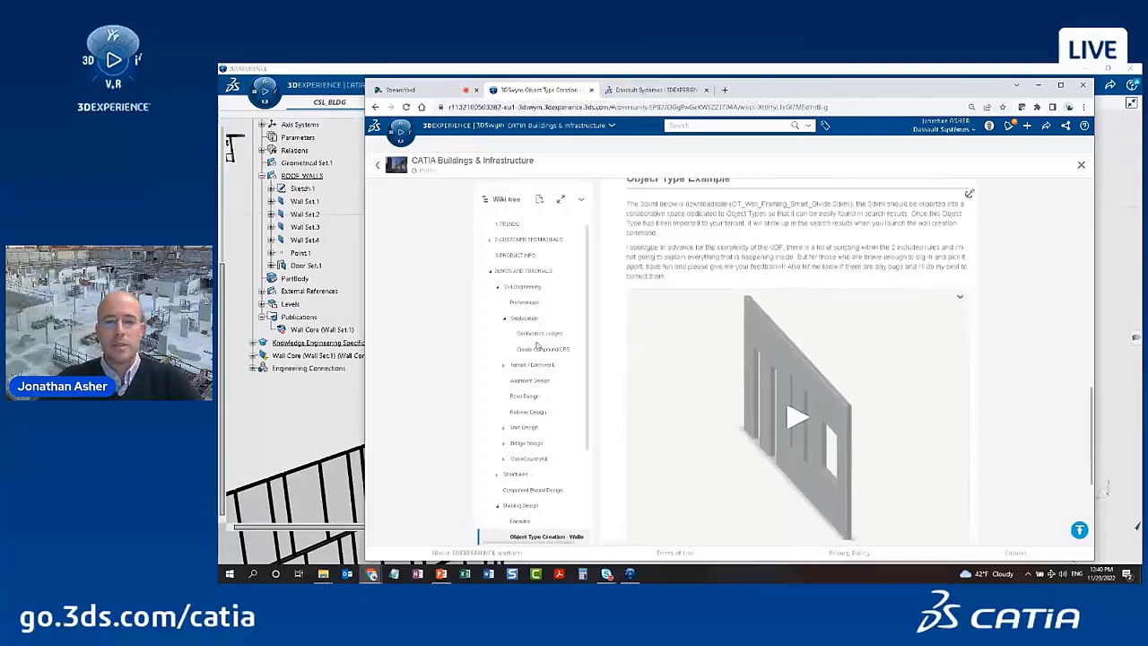
Open the Input to Object Types for Wall and Slab page and highlight the WALL and SLAB input names in the table
{"action": "scroll", "coordinate": [537, 344], "scroll_direction": "down", "scroll_amount": 3}
{"action": "left_click", "coordinate": [523, 421]}
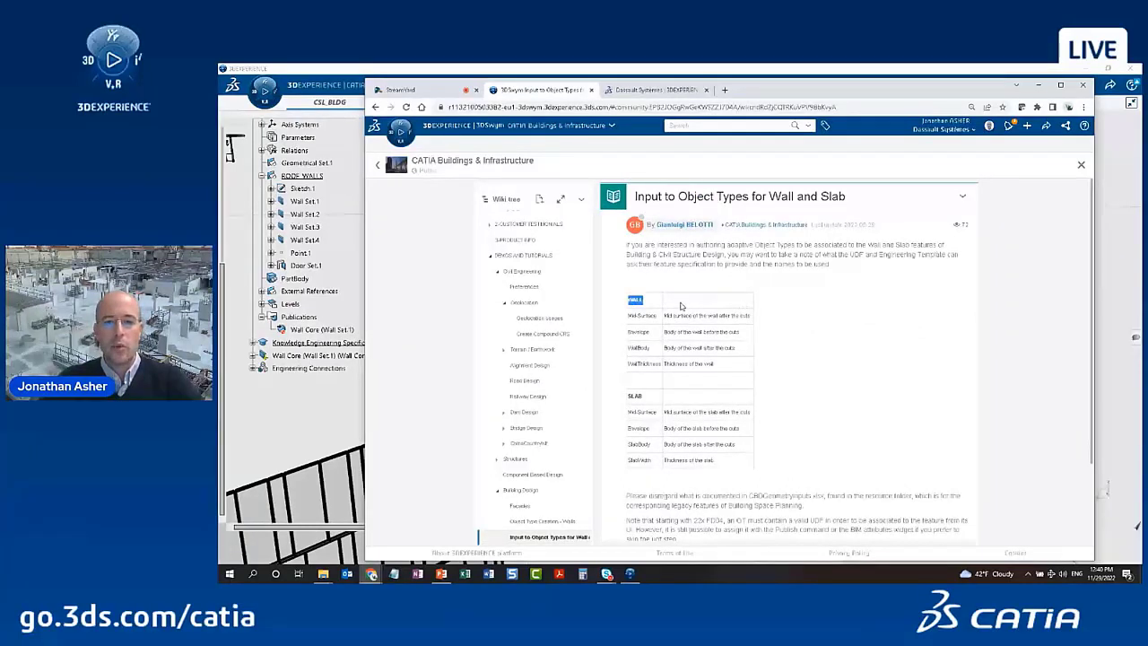
{"action": "left_click_drag", "start_coordinate": [710, 364], "coordinate": [632, 315]}
{"action": "left_click", "coordinate": [707, 415]}
{"action": "left_click_drag", "start_coordinate": [714, 460], "coordinate": [638, 397]}
{"action": "left_click", "coordinate": [759, 443]}
{"action": "scroll", "coordinate": [826, 406], "scroll_direction": "down", "scroll_amount": 1}
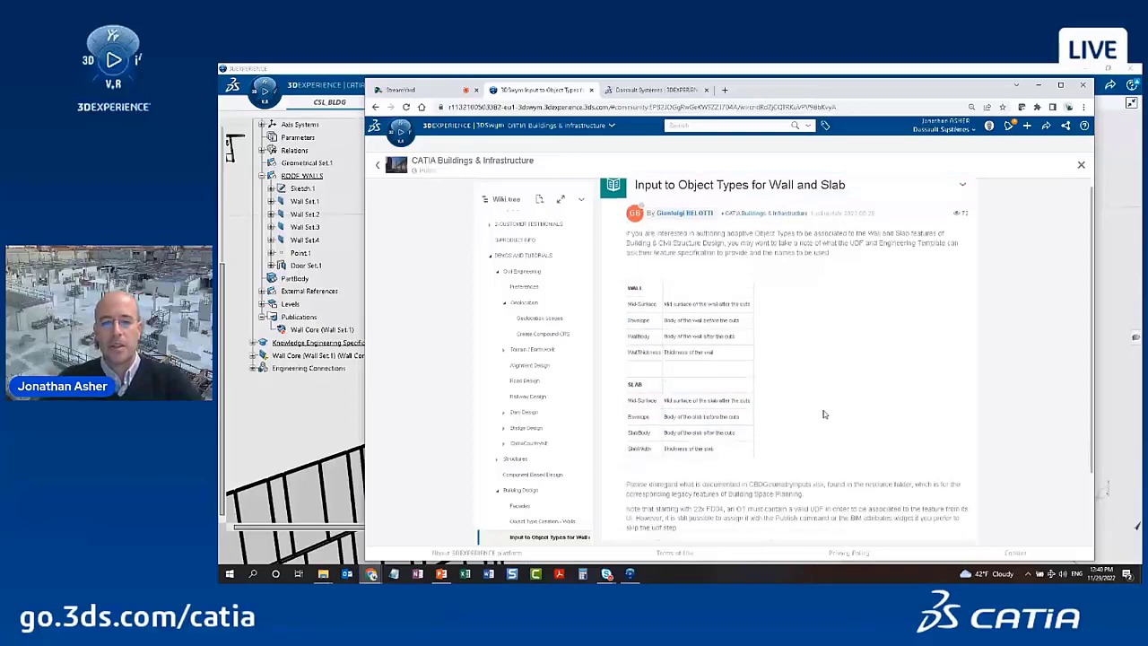
{"action": "scroll", "coordinate": [826, 405], "scroll_direction": "up", "scroll_amount": 1}
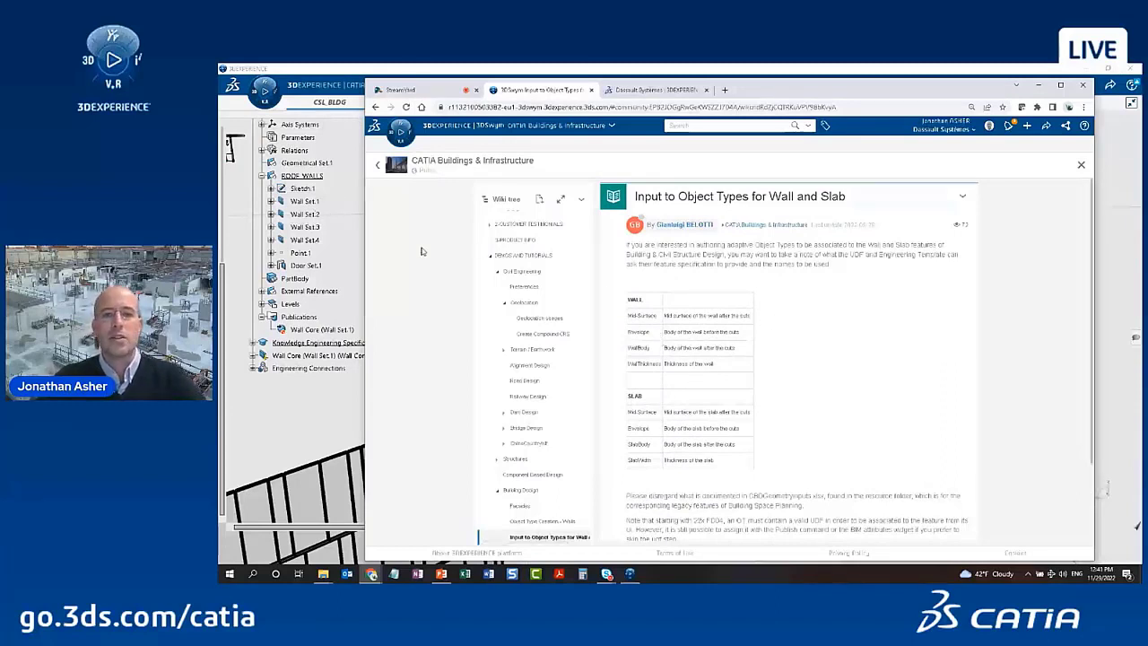
Review the lessons of the Explore the Civil Engineer Role for Component-Based Design learning module, and return to the CSL_BLDG model in CATIA
{"action": "left_click", "coordinate": [652, 90]}
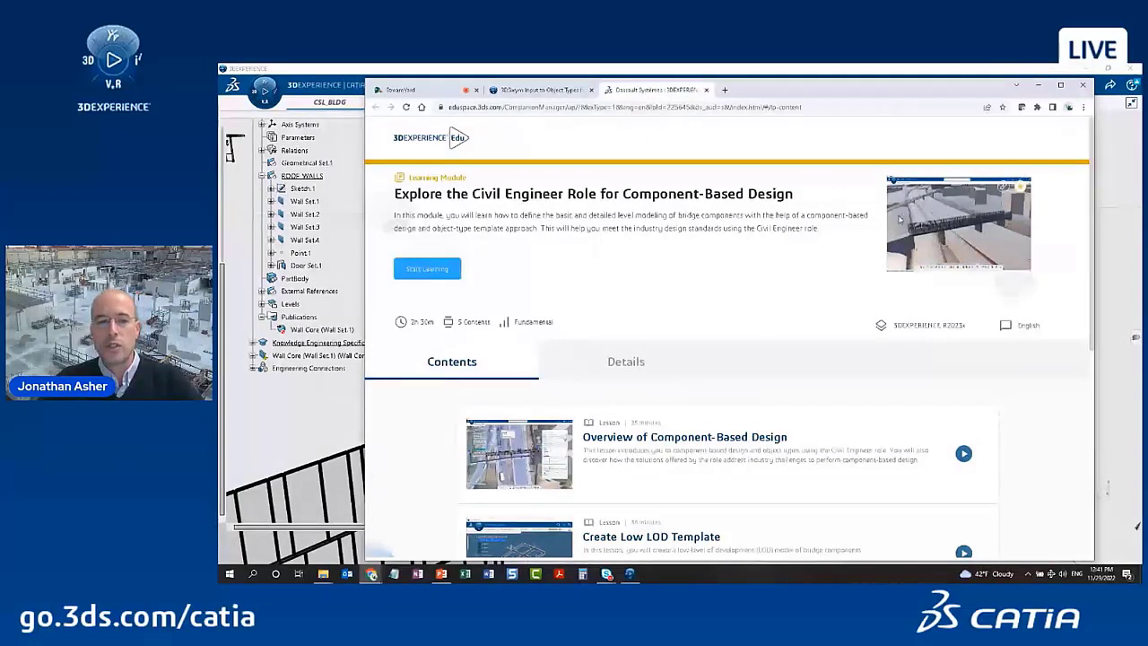
{"action": "scroll", "coordinate": [737, 293], "scroll_direction": "down", "scroll_amount": 1}
{"action": "scroll", "coordinate": [709, 310], "scroll_direction": "down", "scroll_amount": 2}
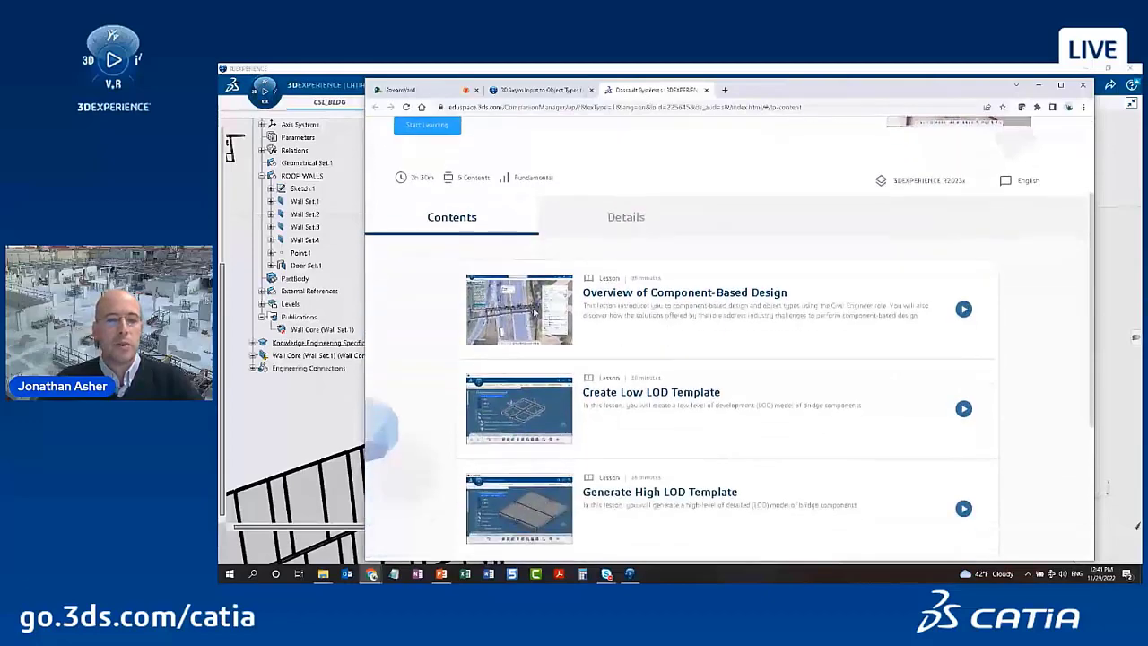
{"action": "scroll", "coordinate": [529, 377], "scroll_direction": "down", "scroll_amount": 1}
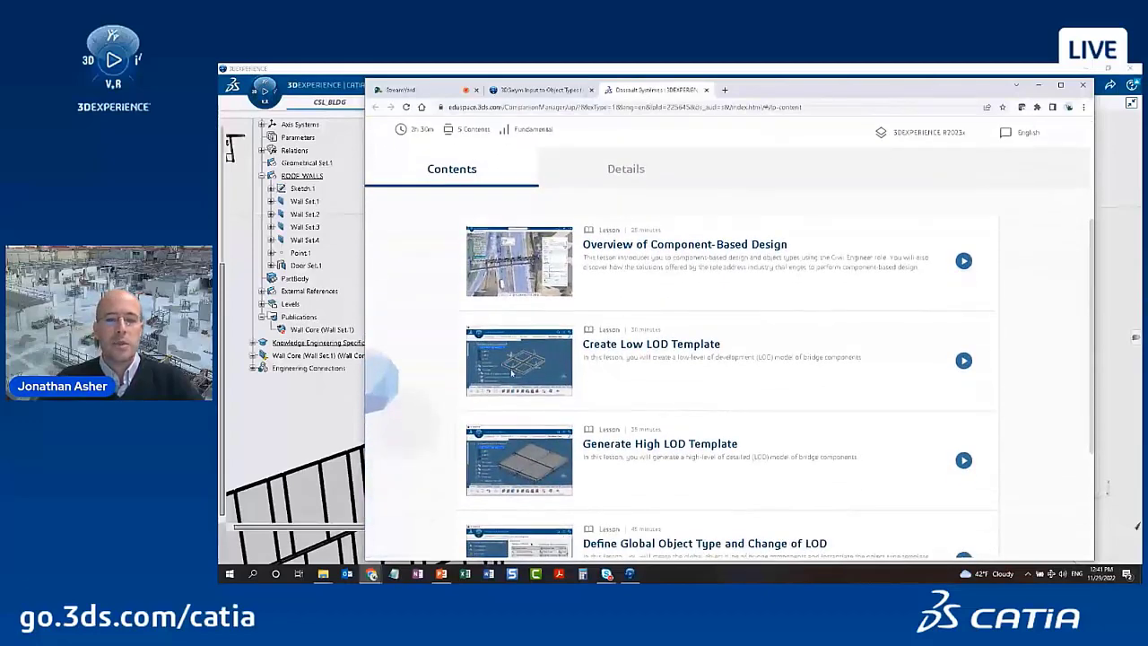
{"action": "scroll", "coordinate": [583, 357], "scroll_direction": "down", "scroll_amount": 4}
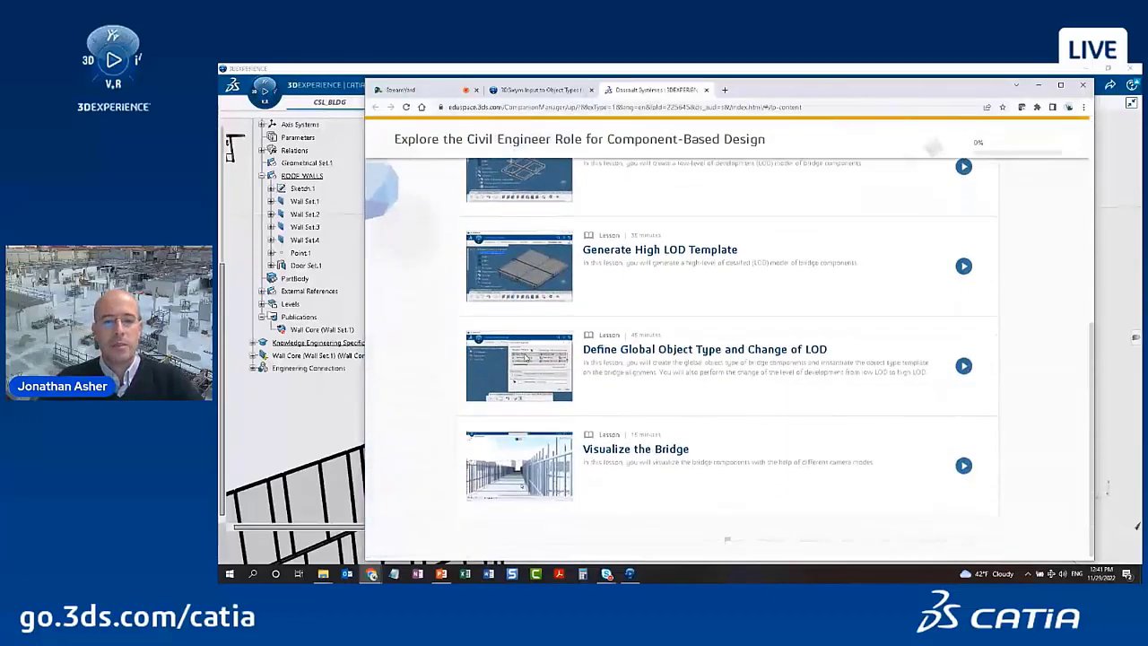
{"action": "scroll", "coordinate": [757, 362], "scroll_direction": "up", "scroll_amount": 7}
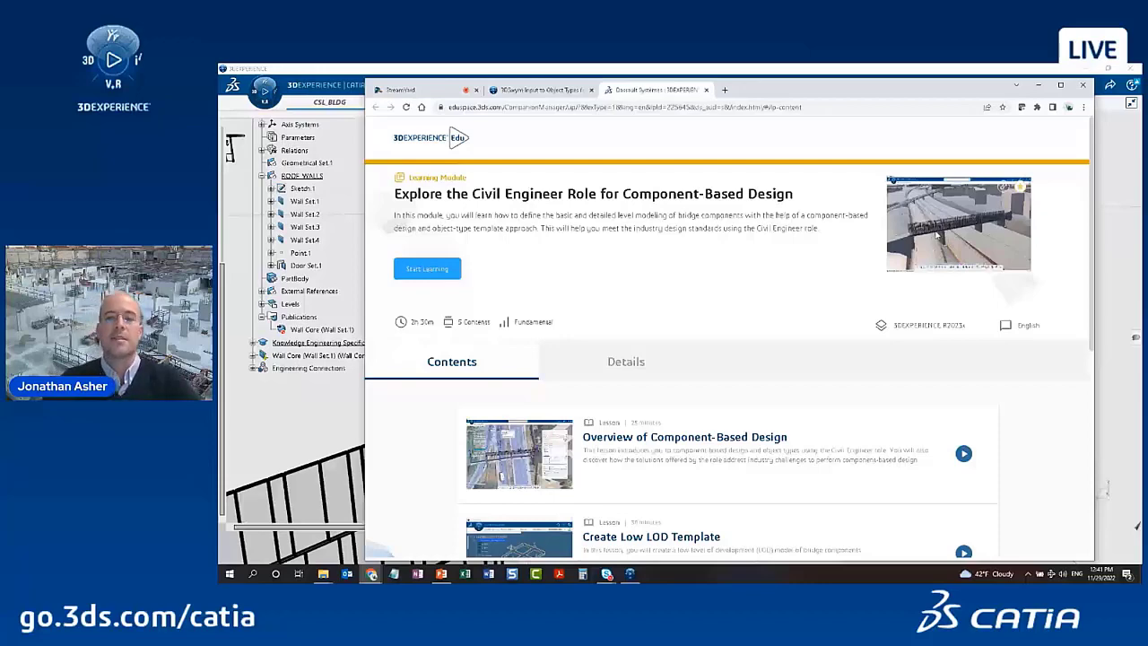
{"action": "scroll", "coordinate": [782, 242], "scroll_direction": "down", "scroll_amount": 1}
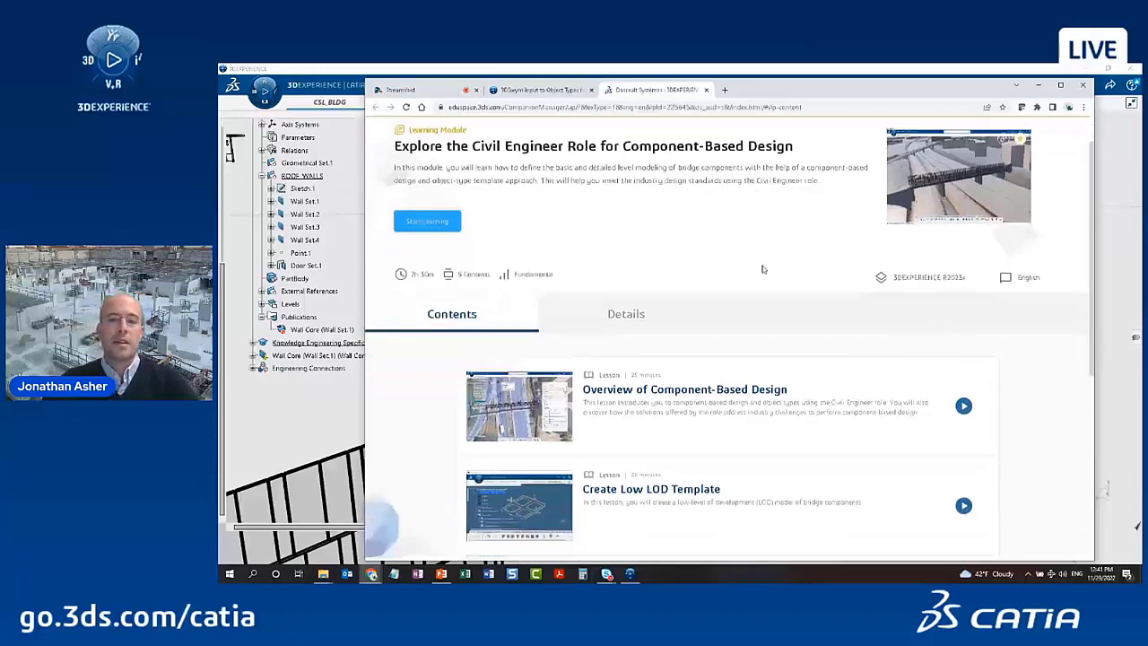
{"action": "scroll", "coordinate": [789, 248], "scroll_direction": "down", "scroll_amount": 1}
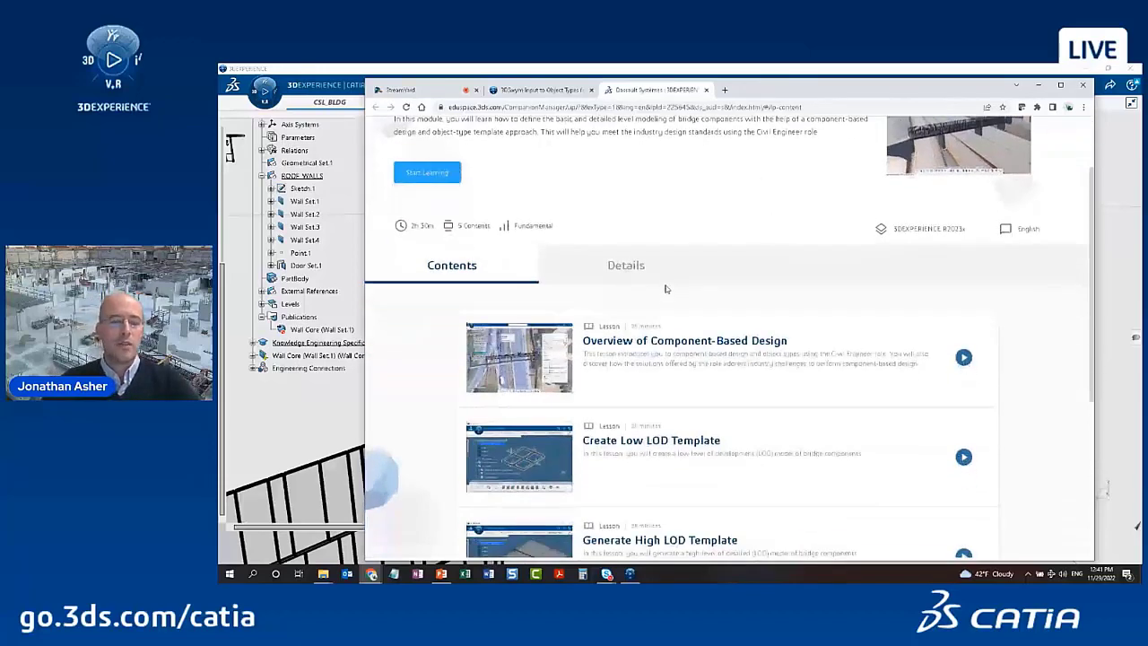
{"action": "scroll", "coordinate": [634, 365], "scroll_direction": "up", "scroll_amount": 2}
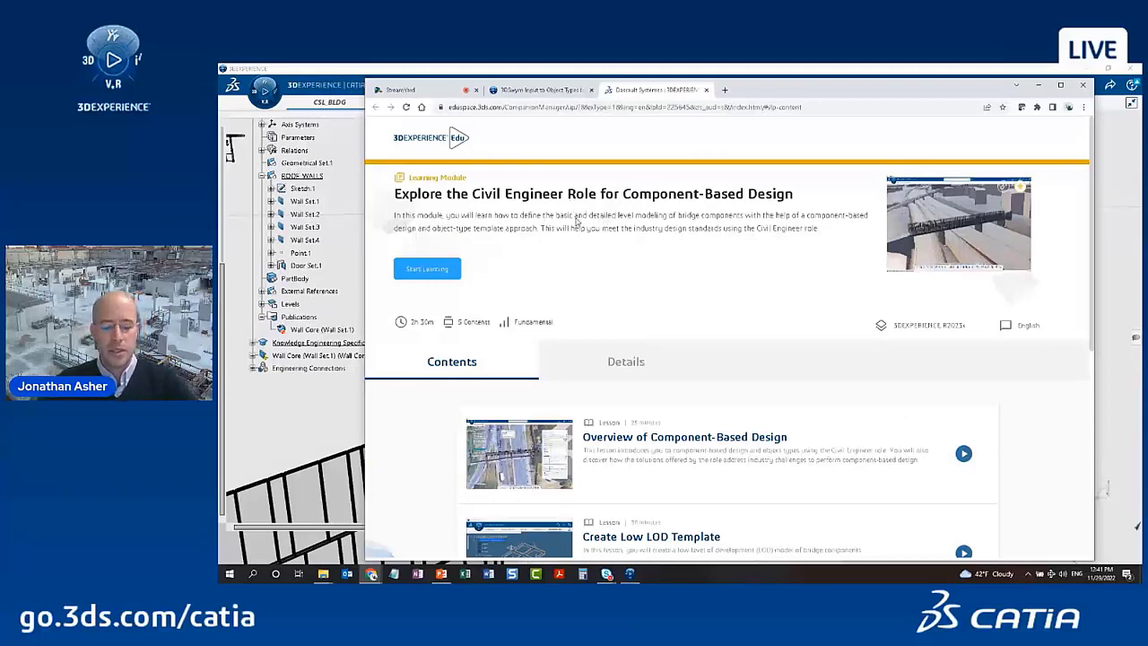
{"action": "left_click", "coordinate": [351, 180]}
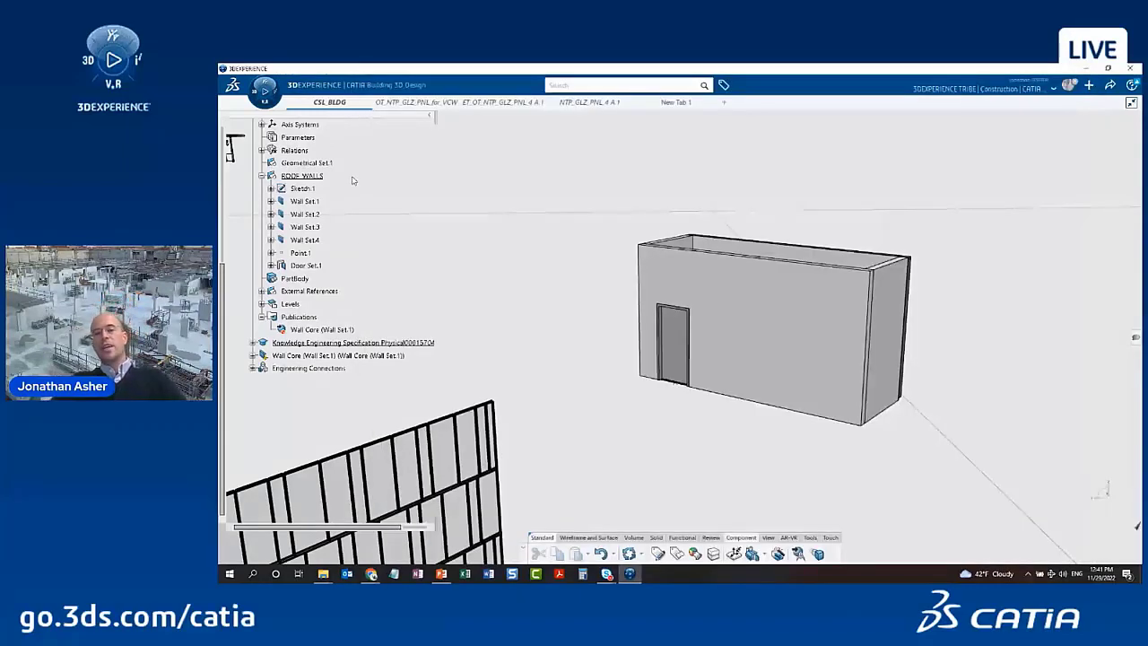